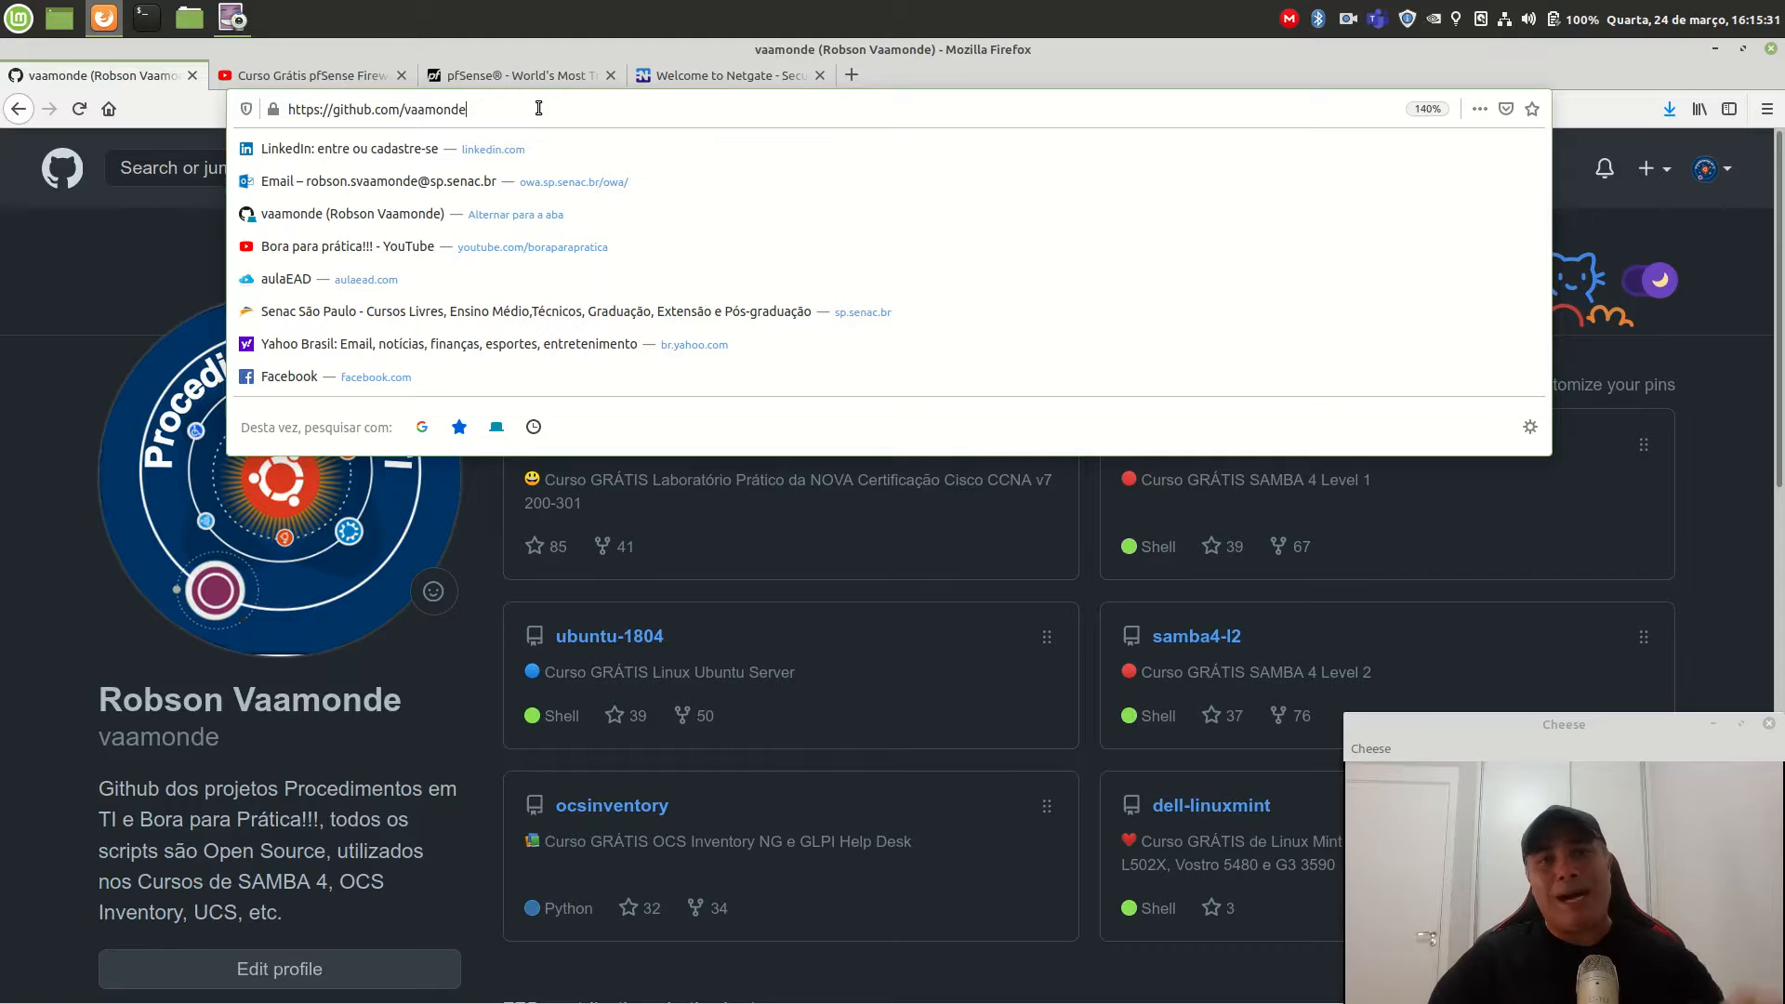
Open the pfsense repository from the profile's repository list.
click(5, 510)
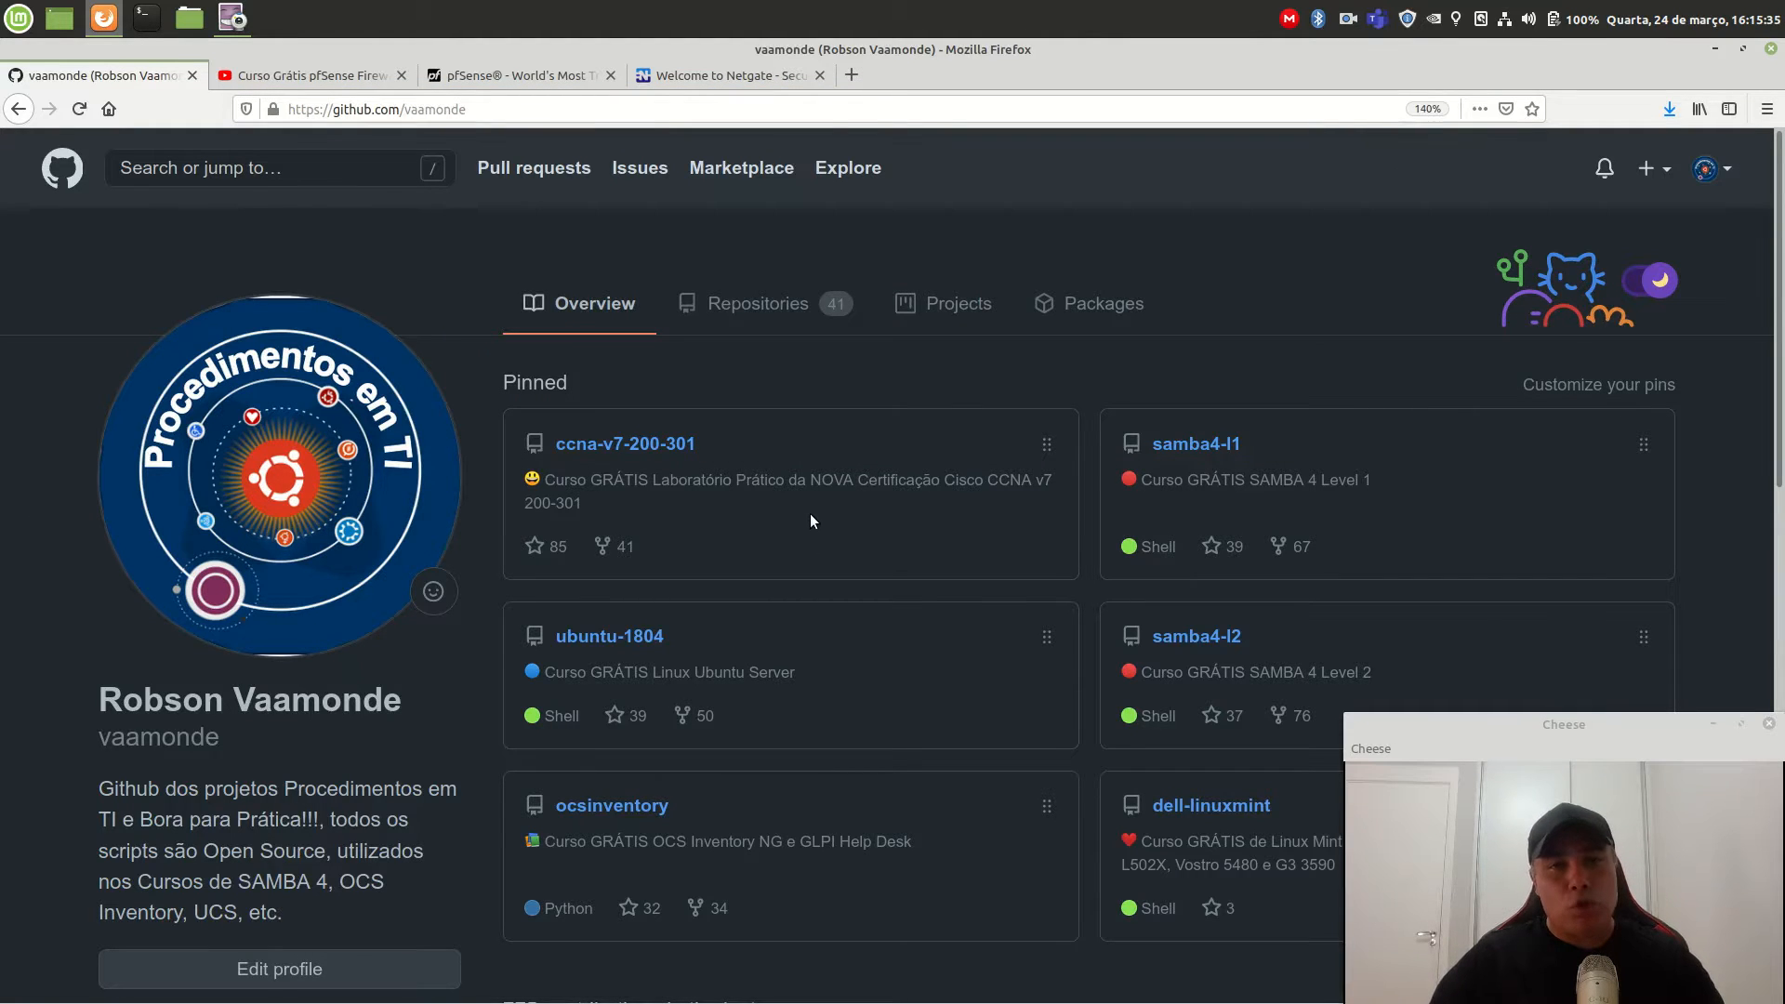
click(758, 308)
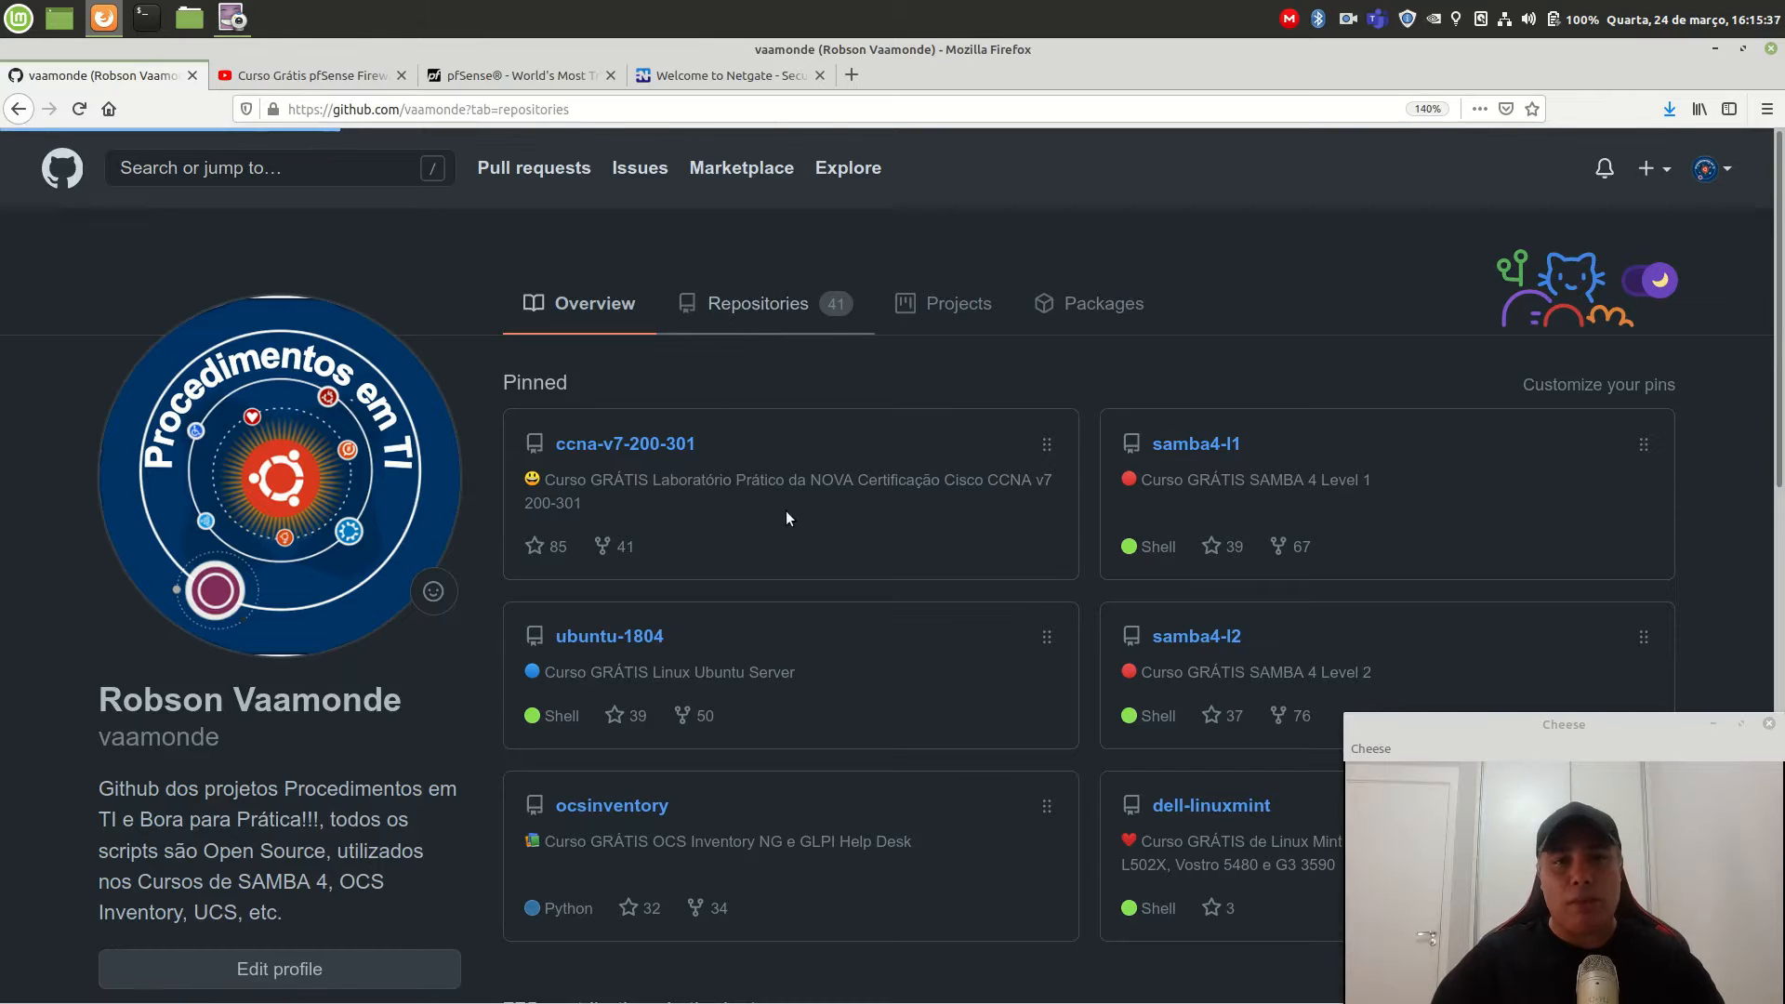
scroll(811, 556, down, 2)
scroll(811, 556, down, 2)
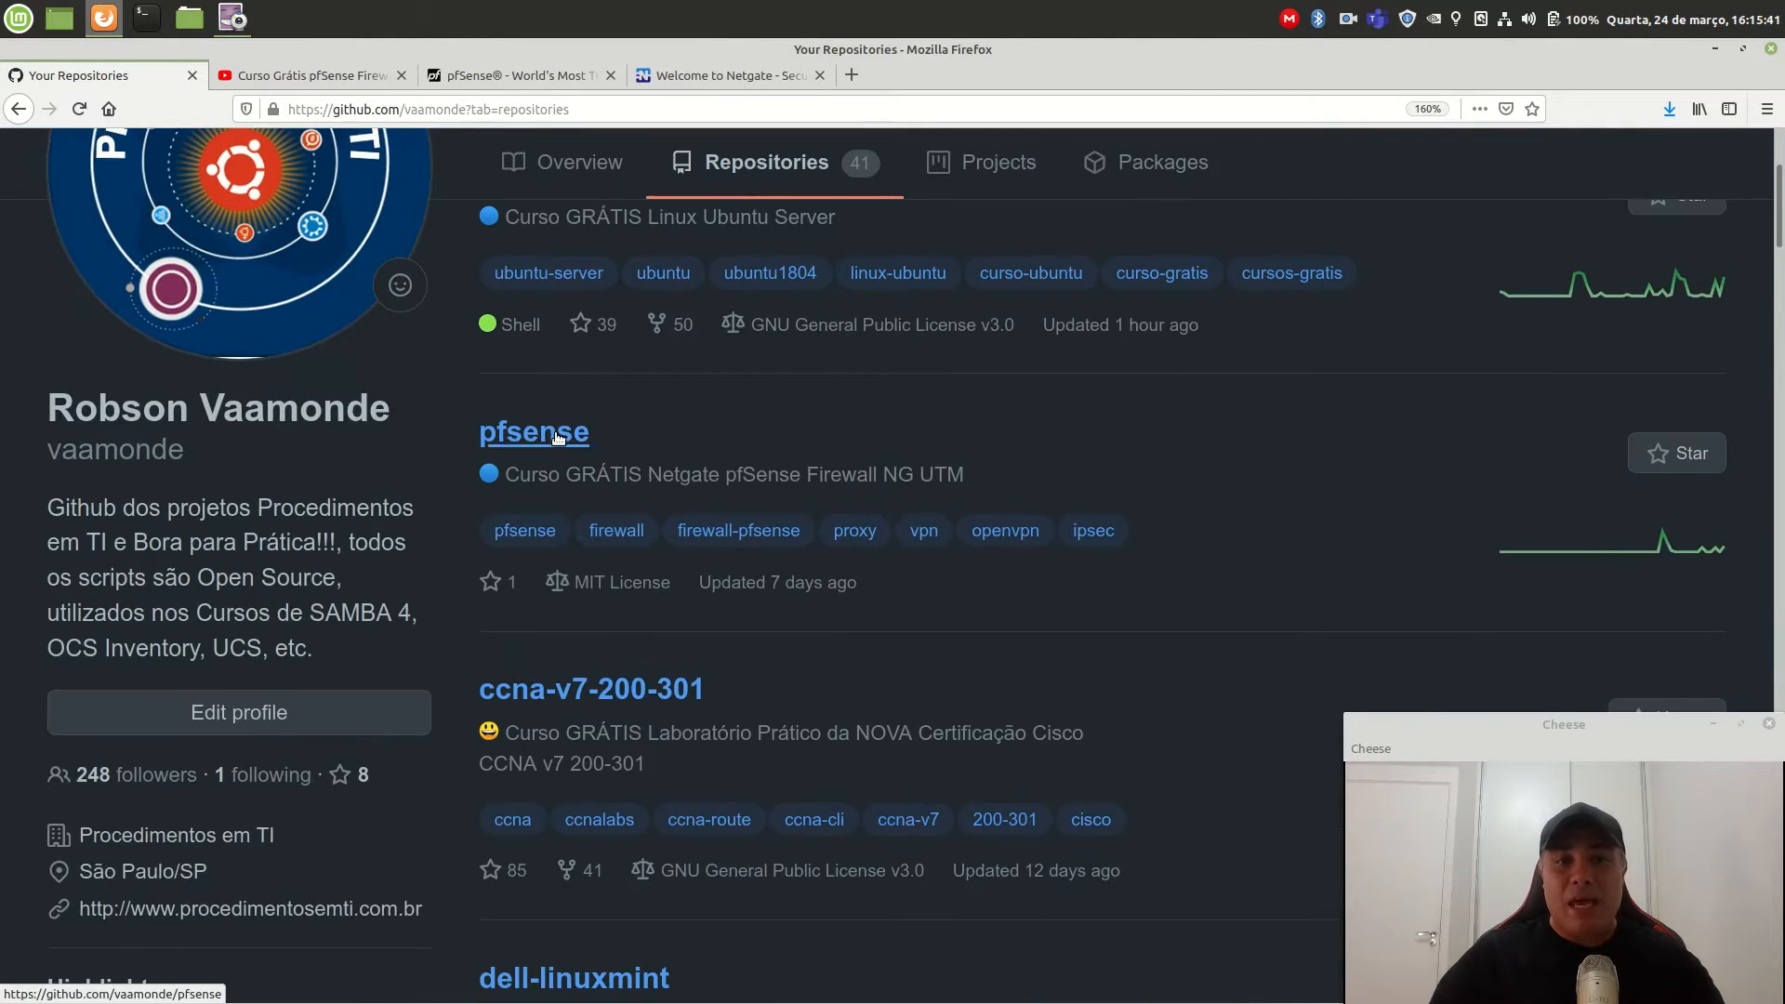
click(555, 433)
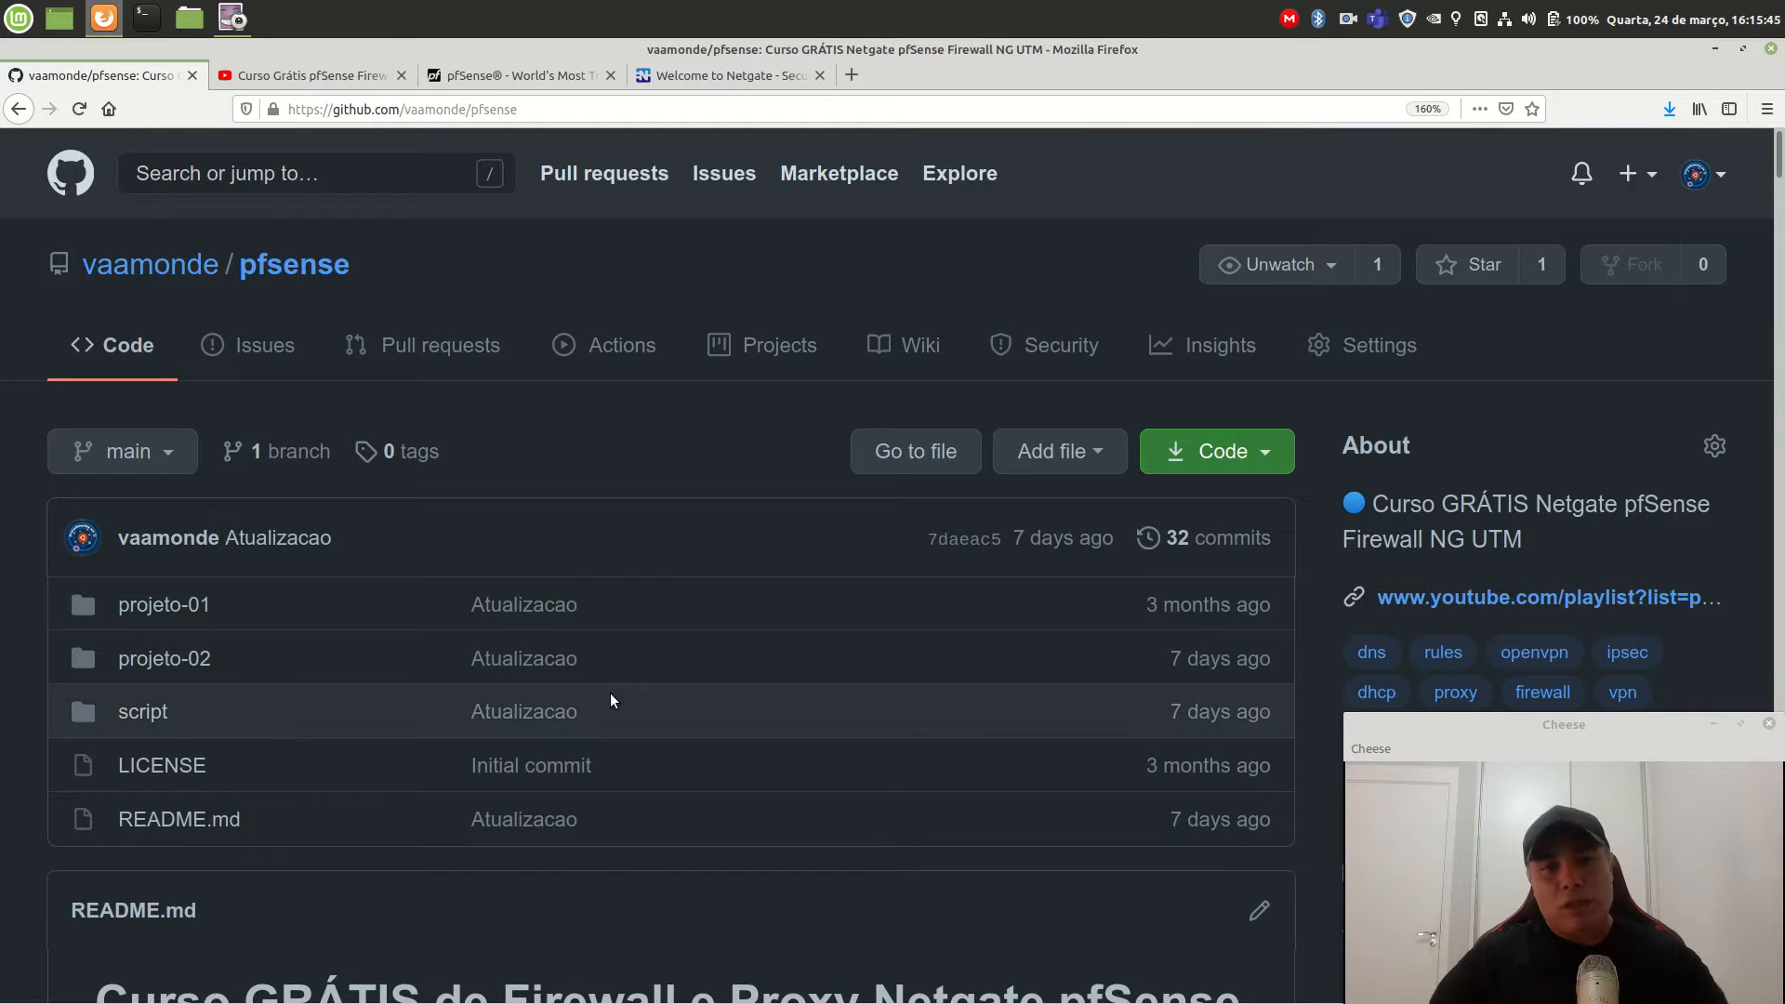
Read through the pfsense repository README, then return to the top of the page.
scroll(609, 699, down, 2)
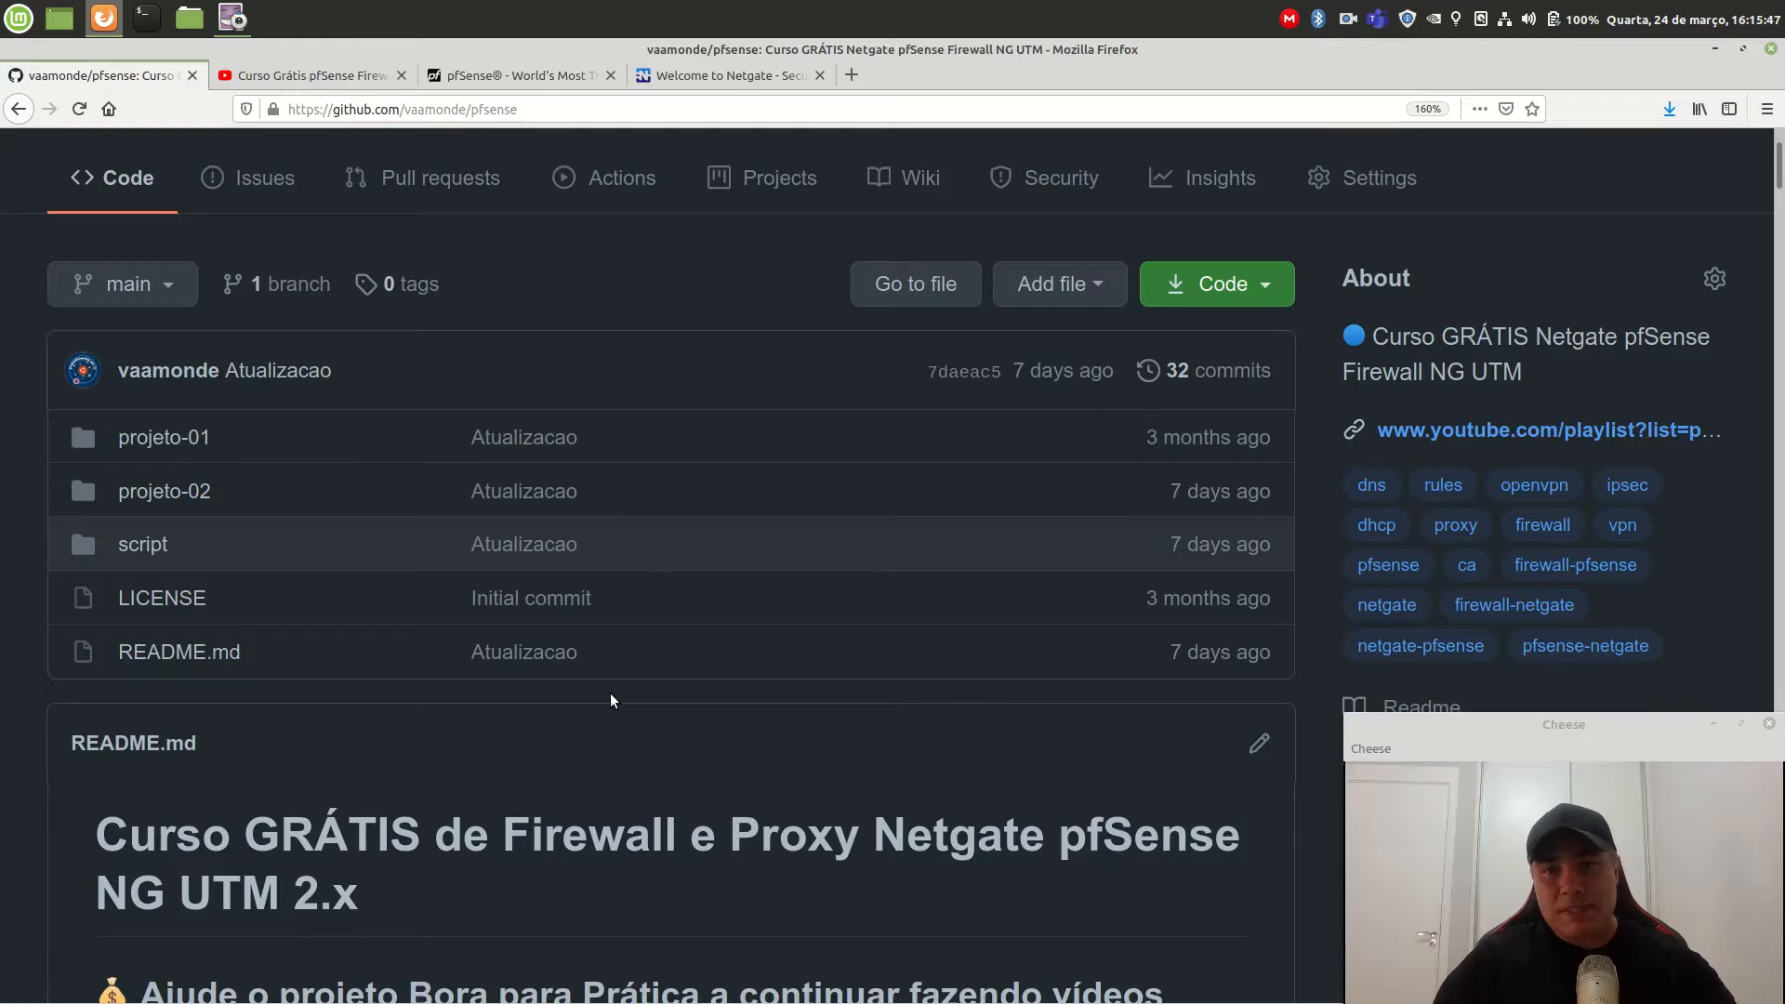
scroll(610, 692, down, 15)
scroll(611, 700, down, 4)
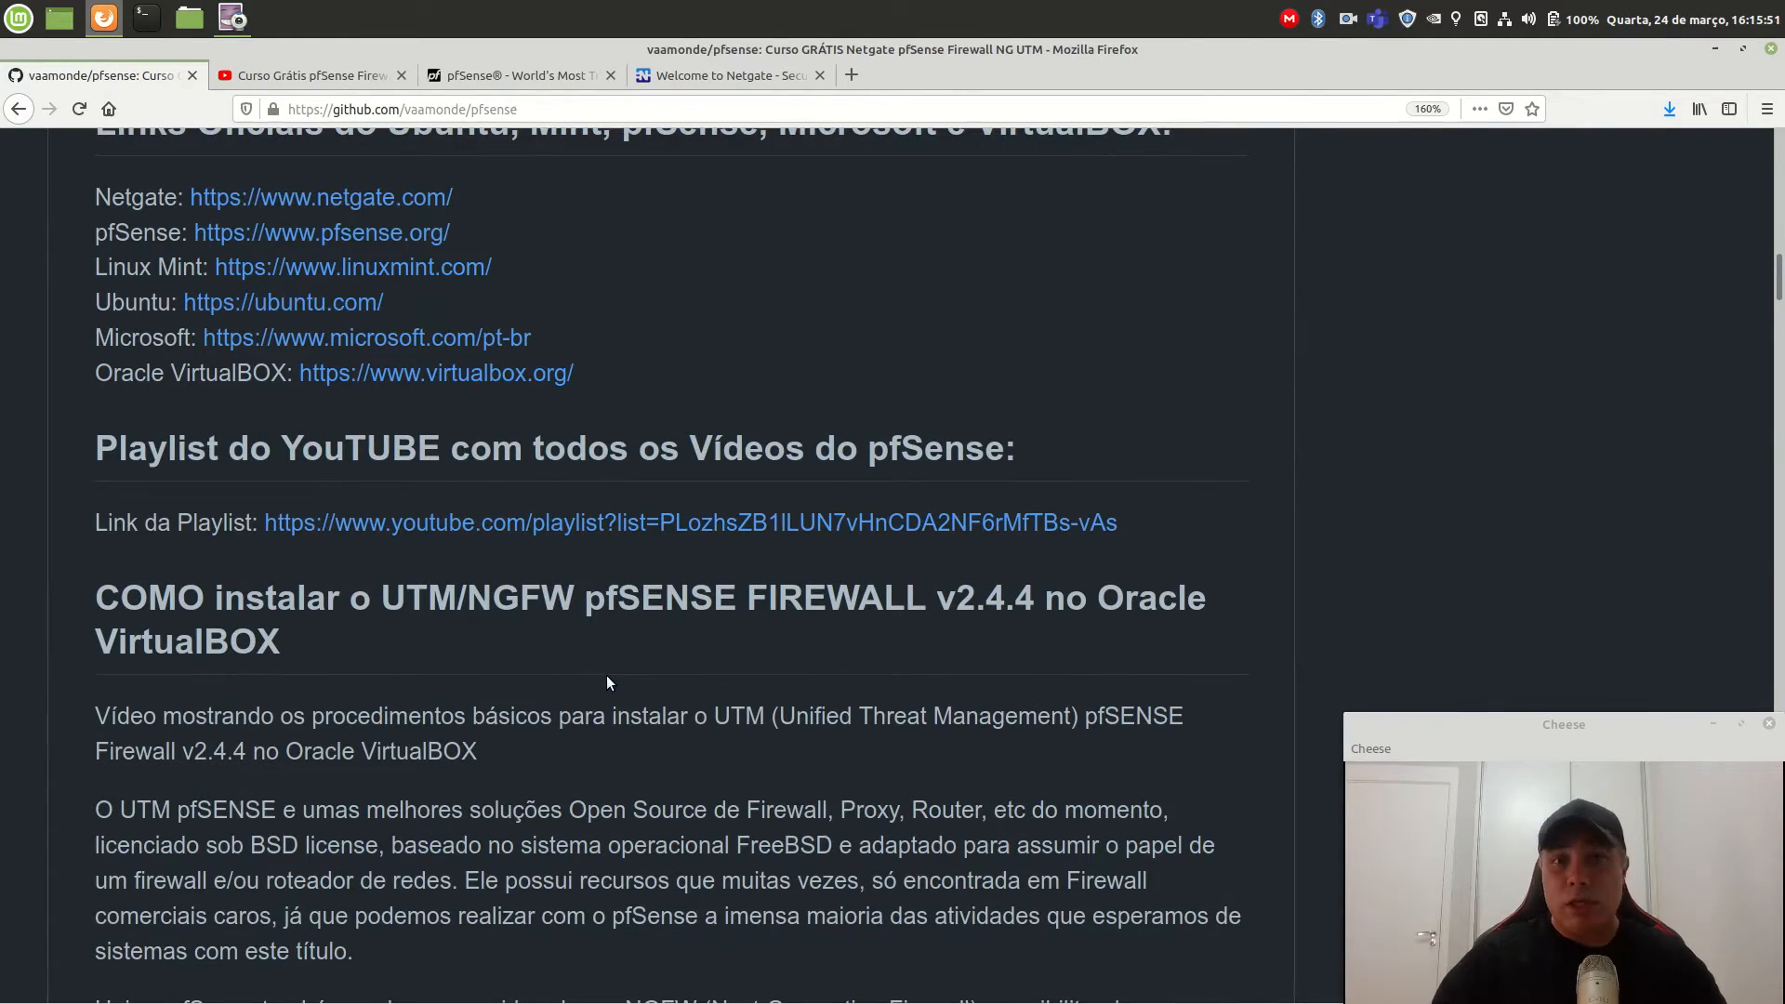
scroll(606, 683, down, 4)
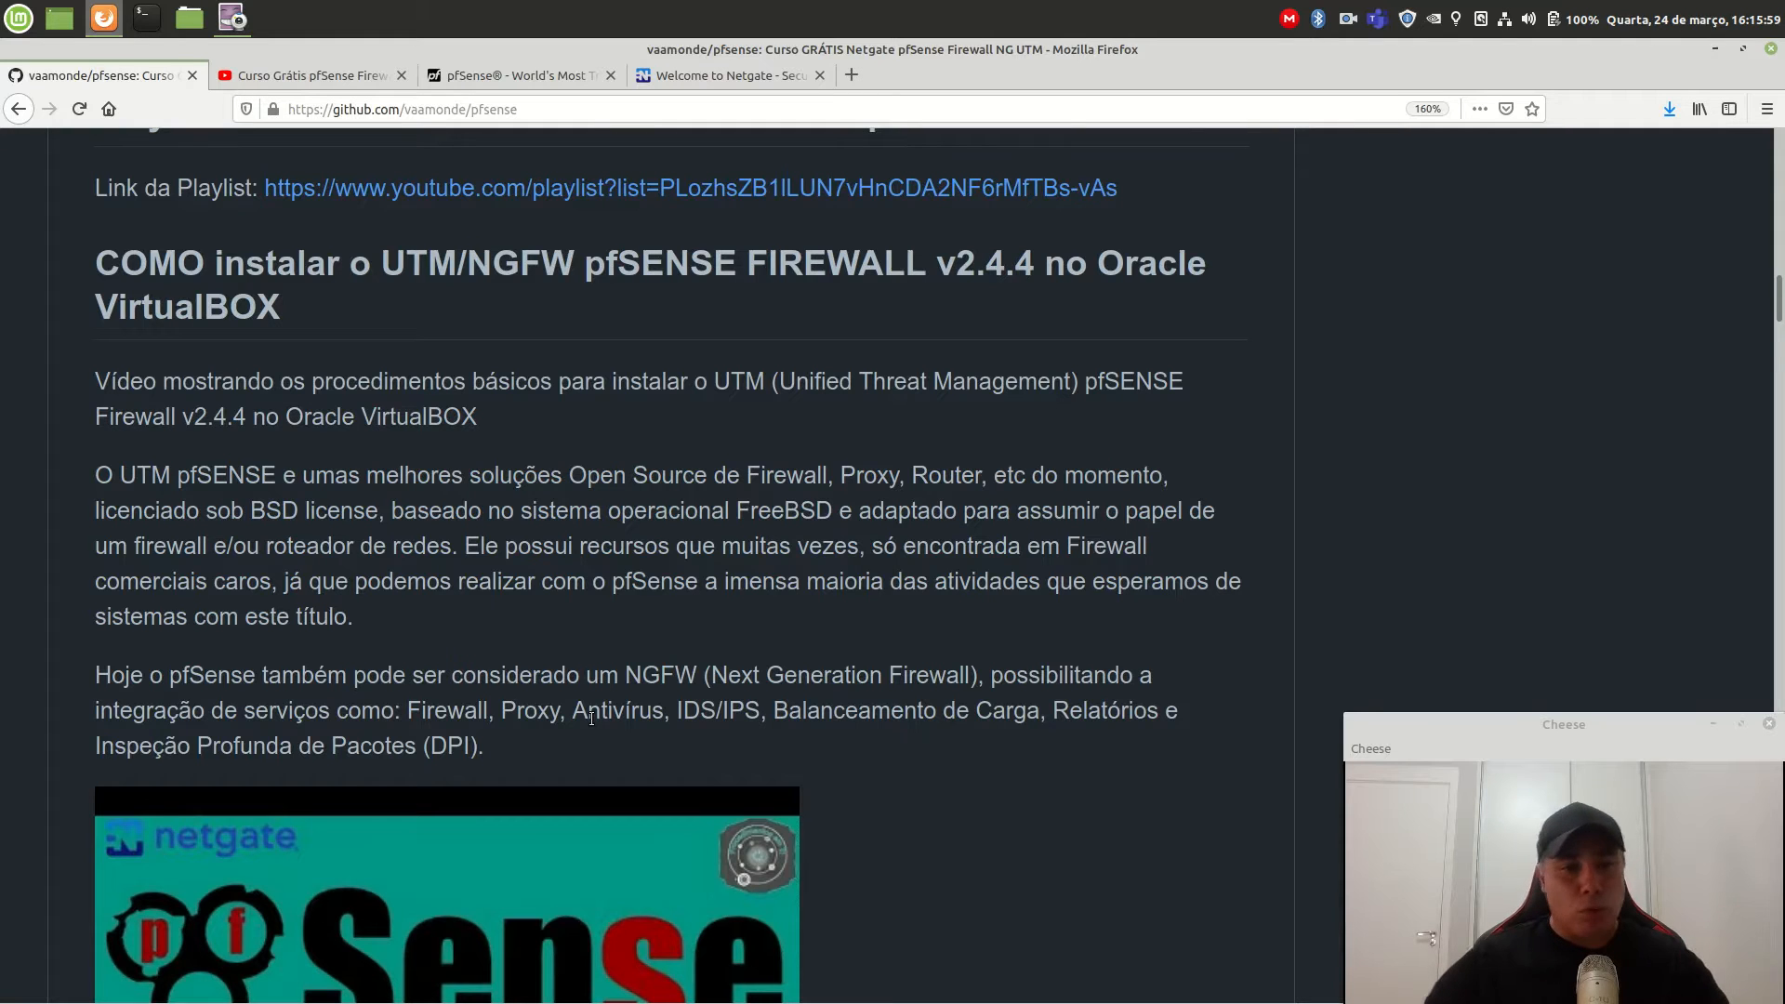
scroll(591, 717, down, 15)
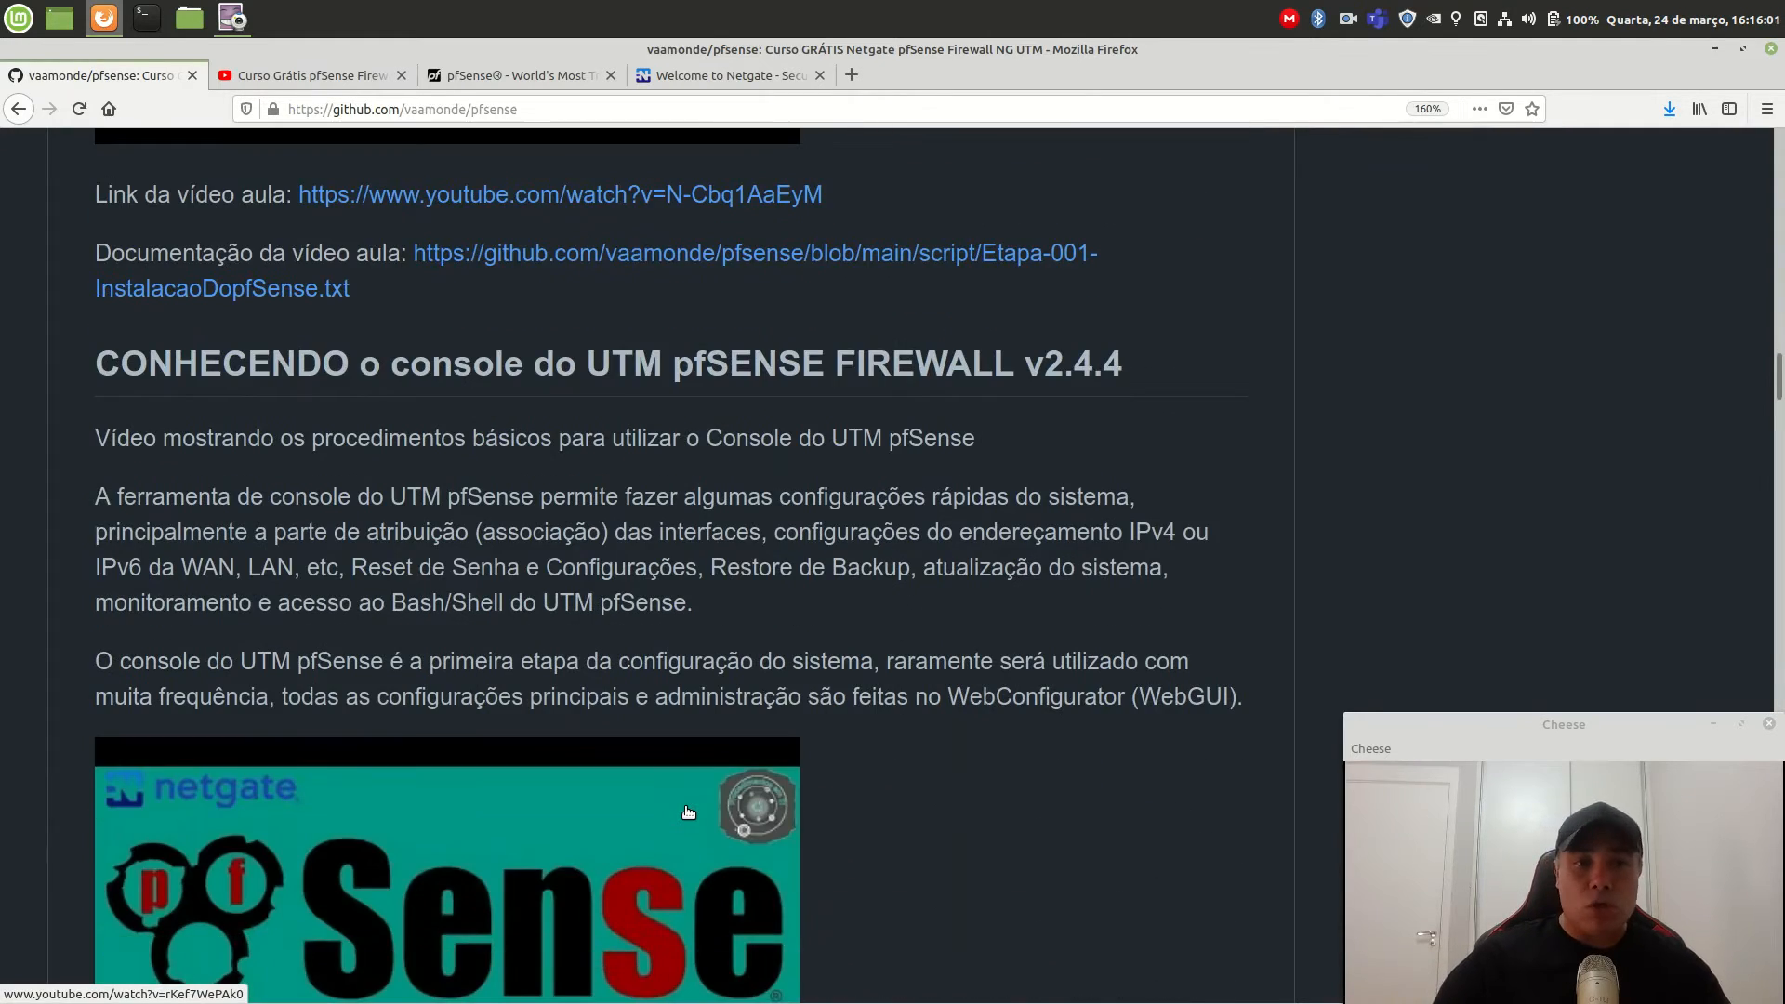
scroll(688, 811, down, 10)
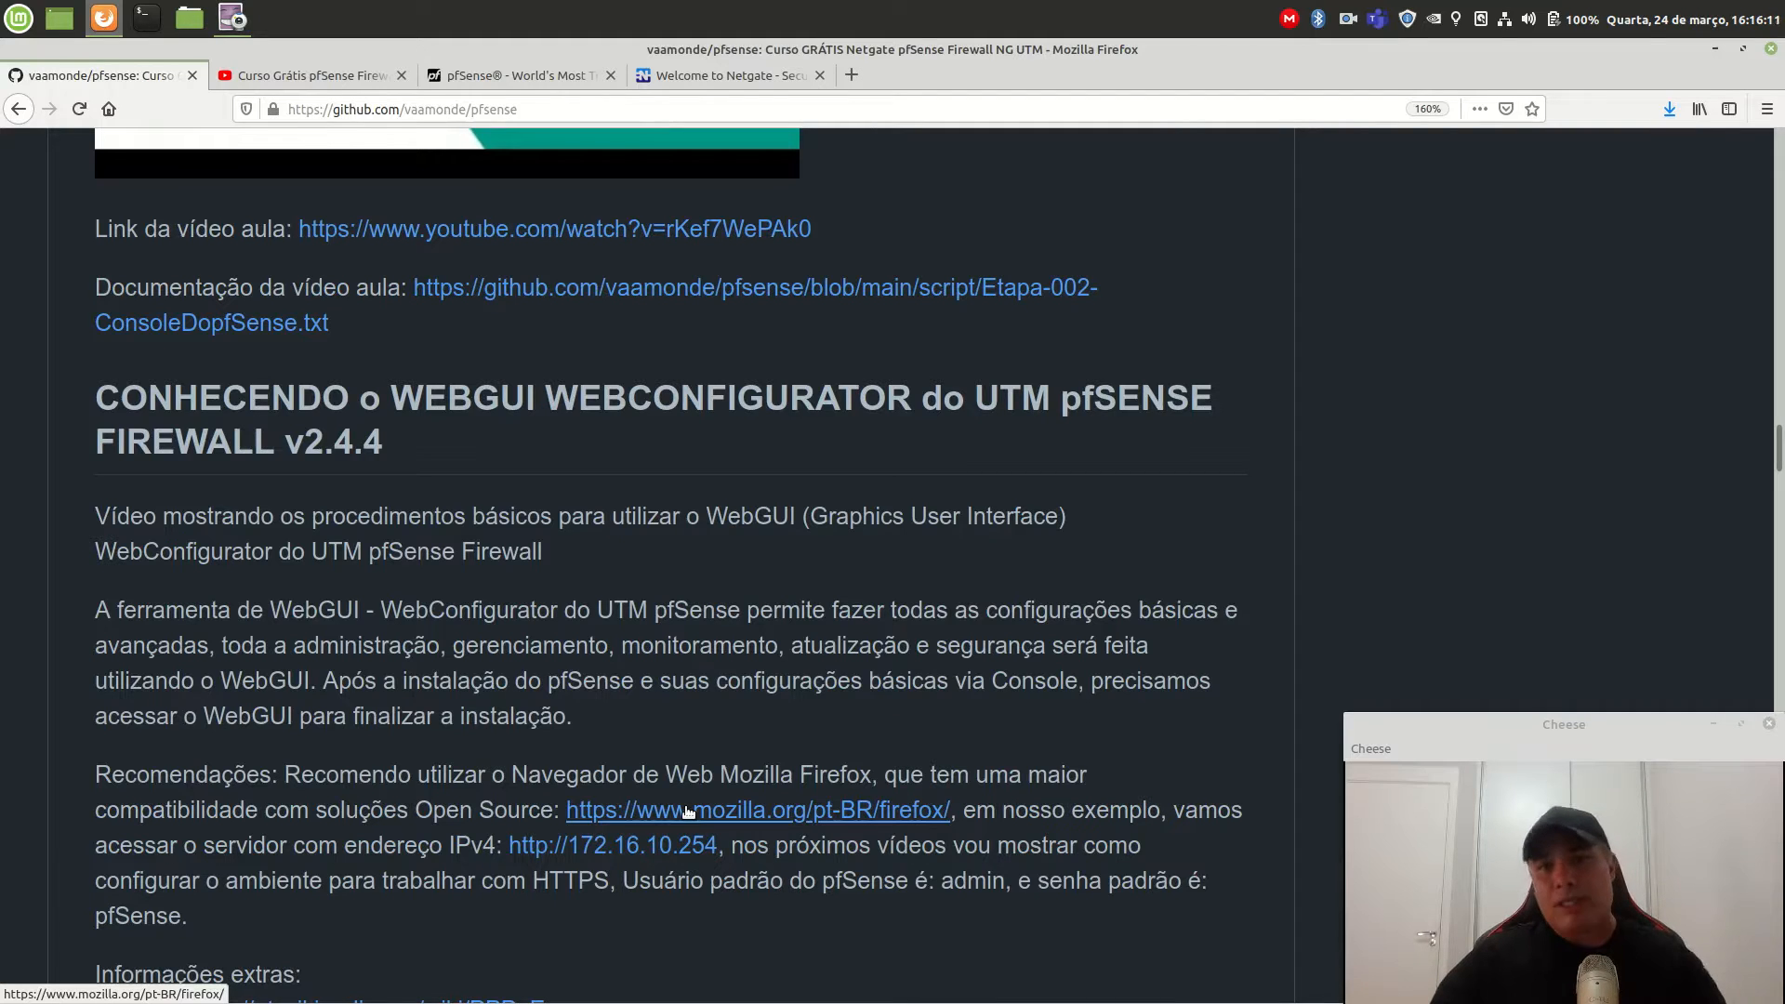
scroll(688, 812, down, 8)
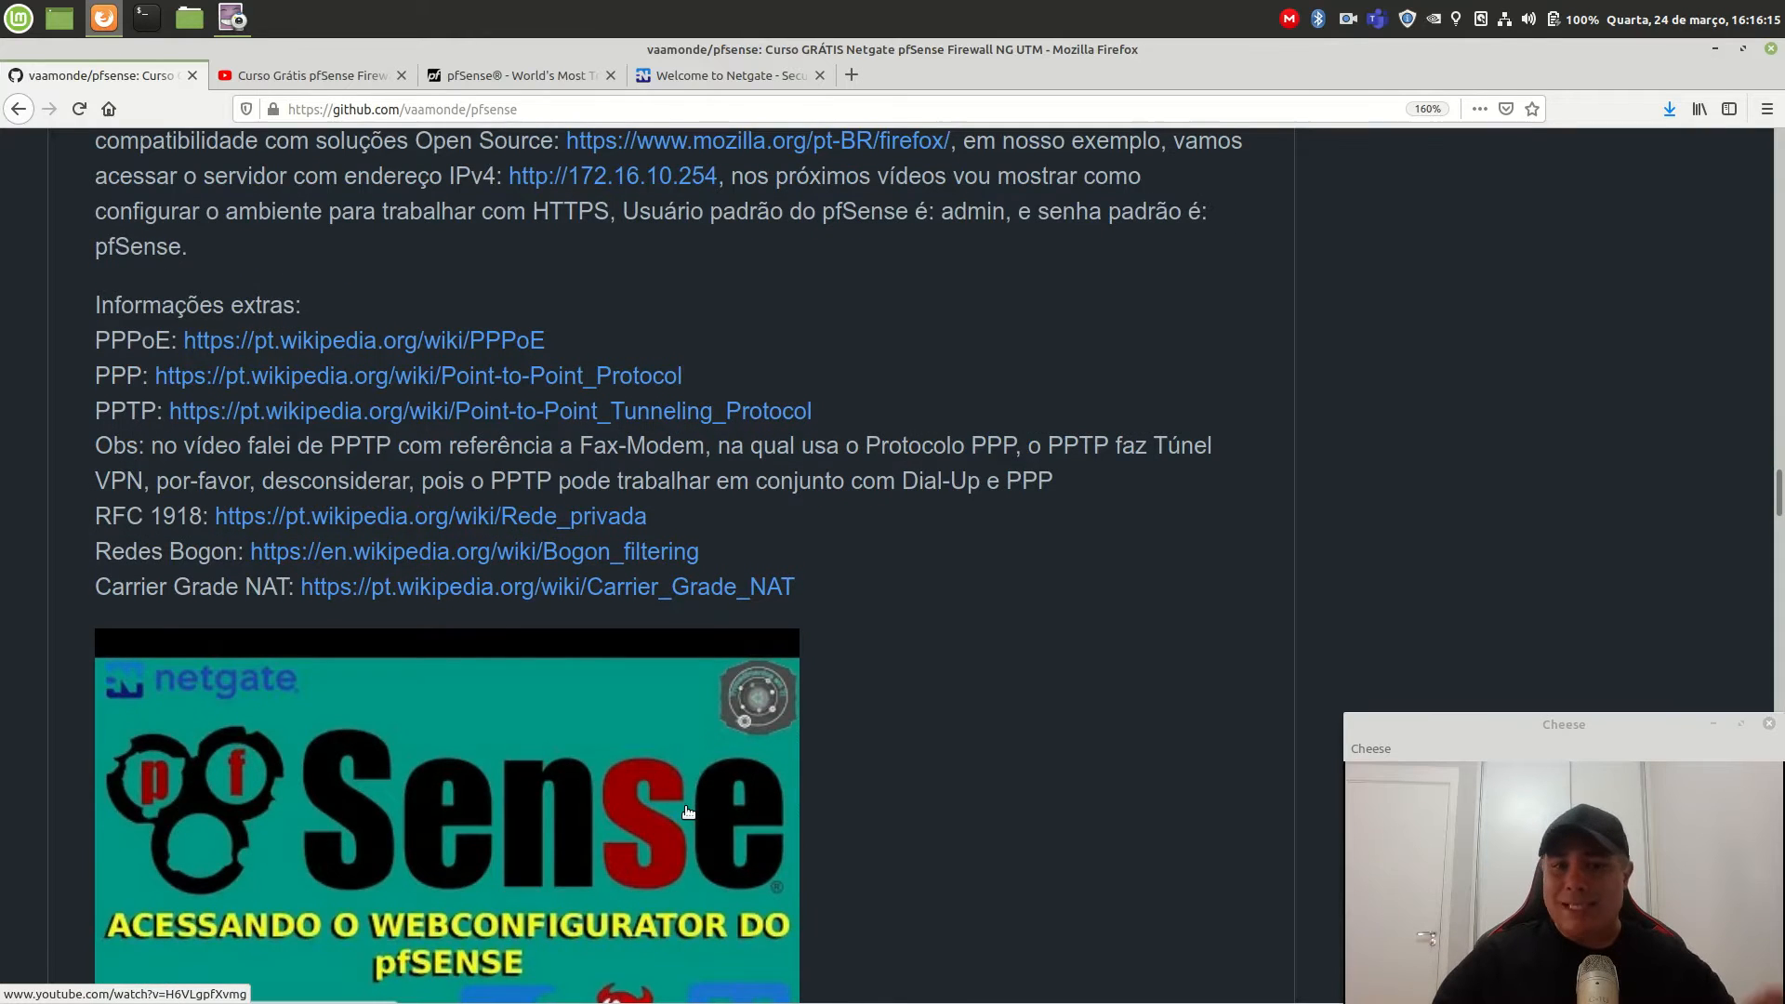
scroll(688, 812, down, 10)
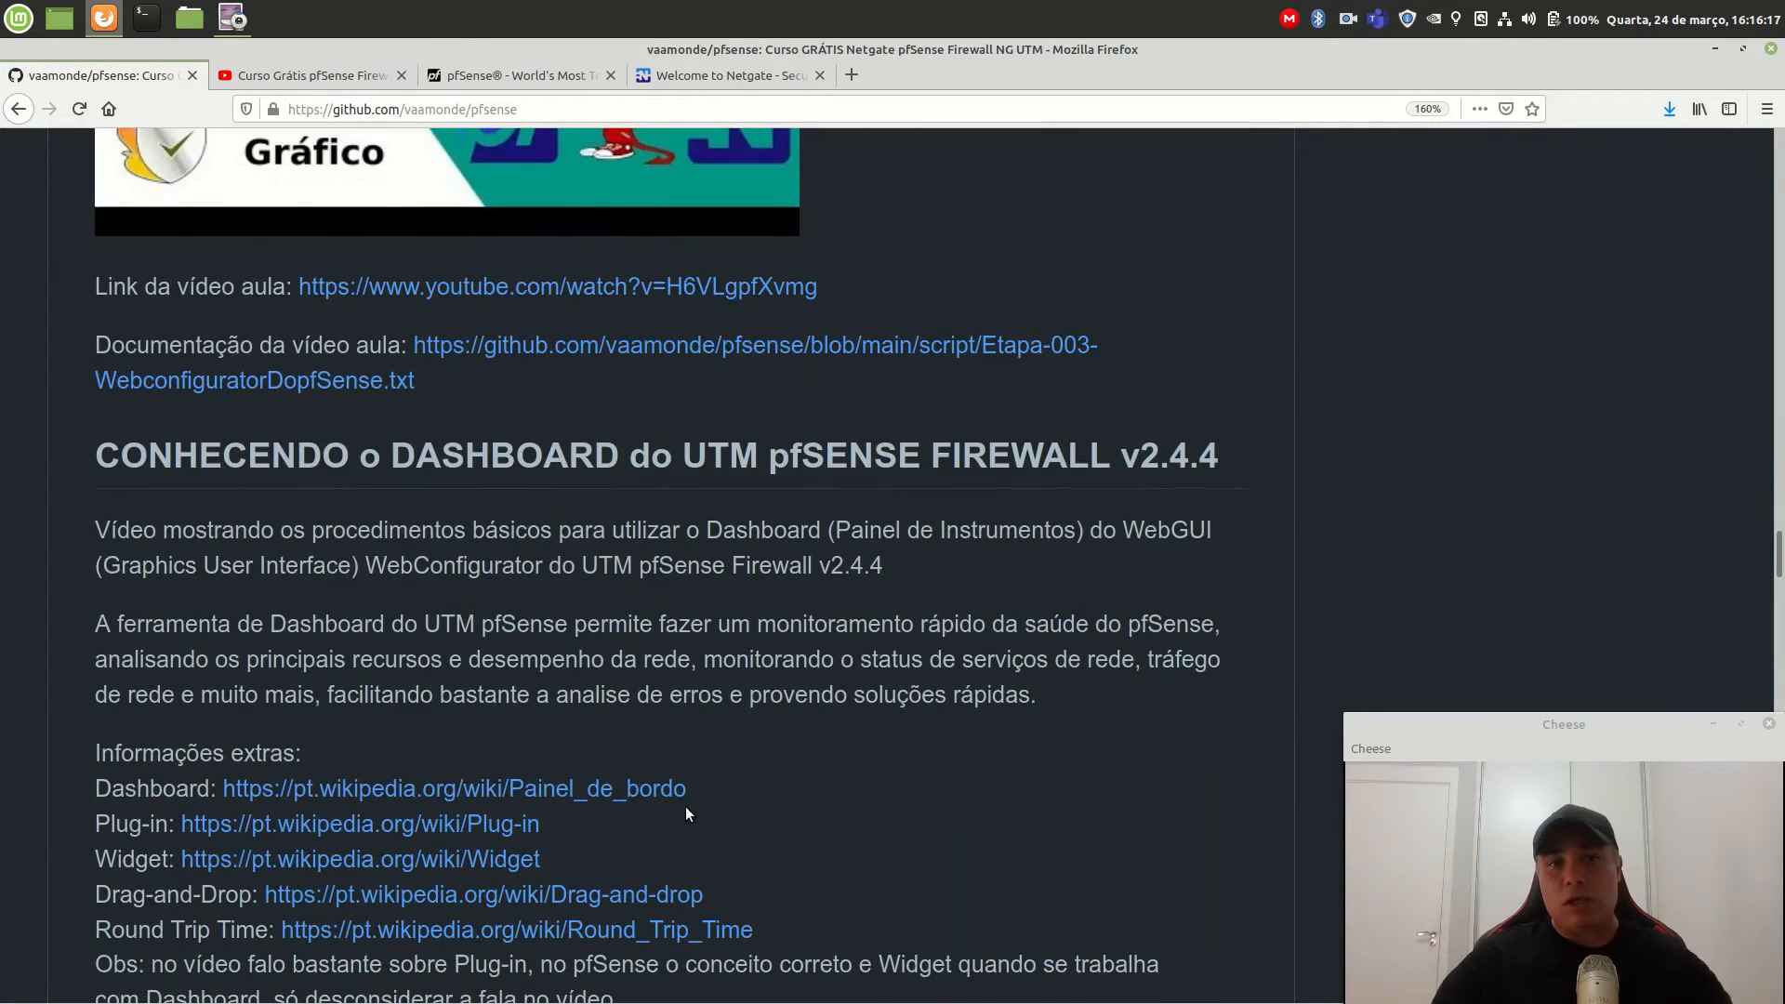
scroll(686, 807, down, 3)
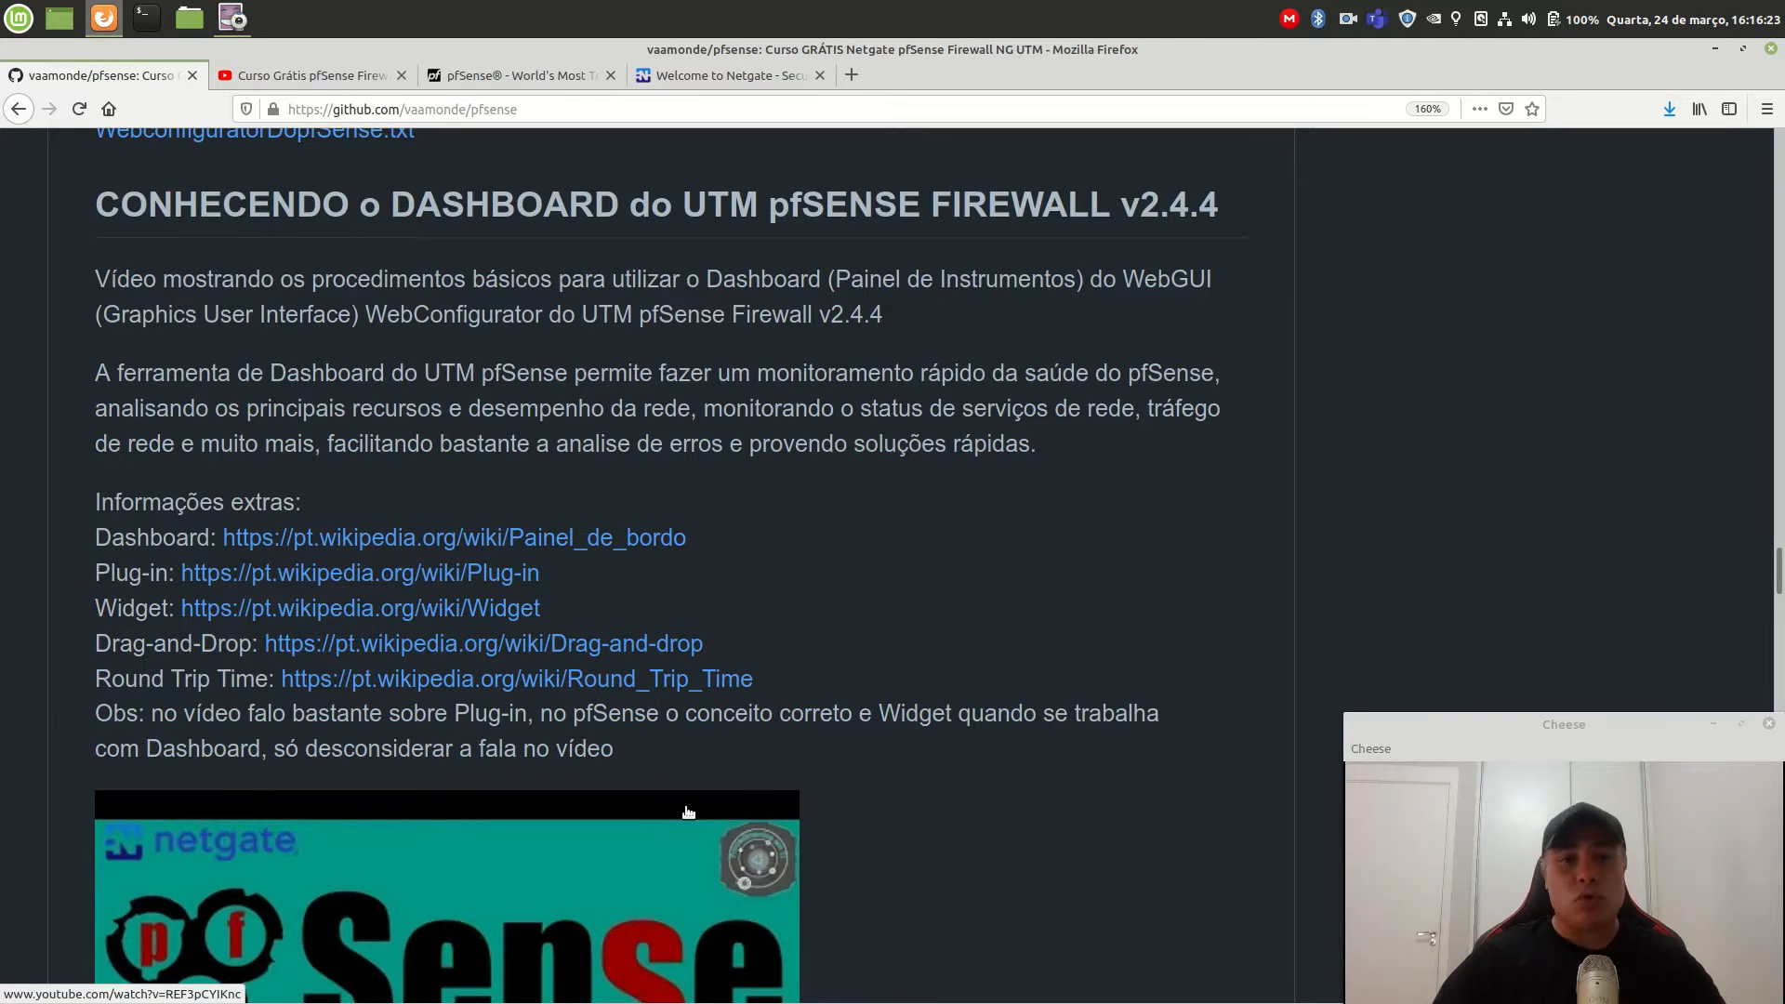
scroll(688, 812, down, 13)
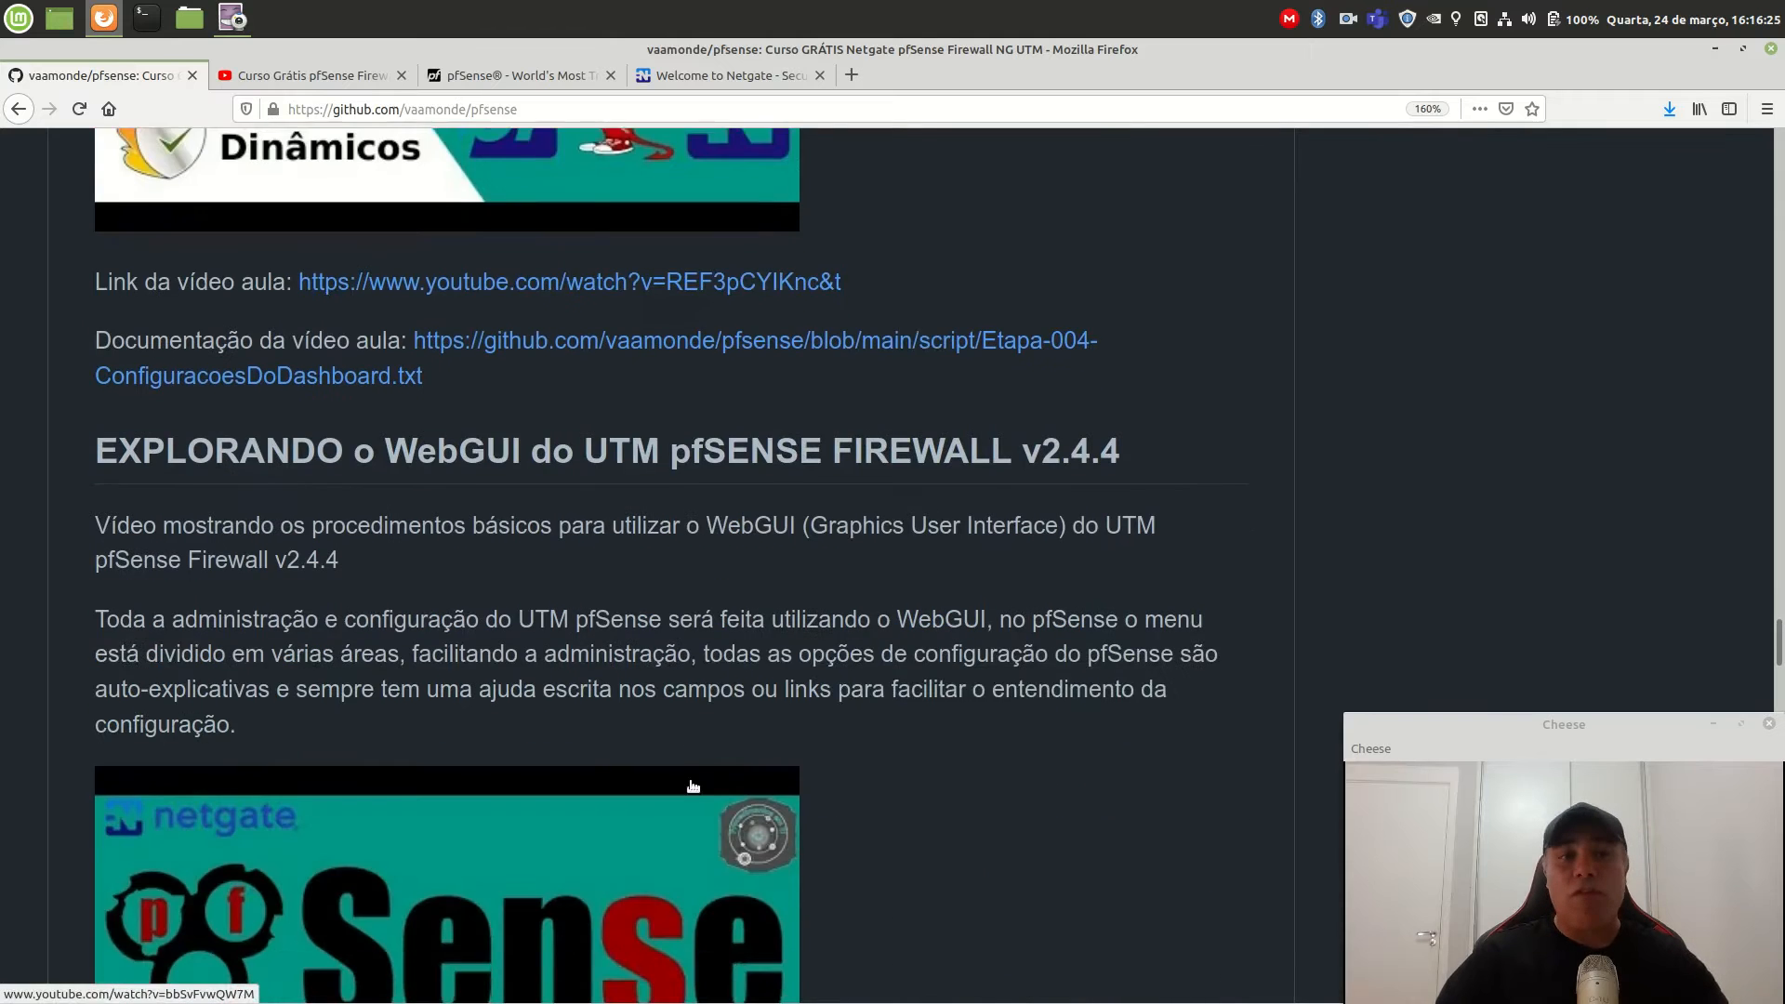
scroll(693, 787, down, 2)
scroll(692, 779, down, 10)
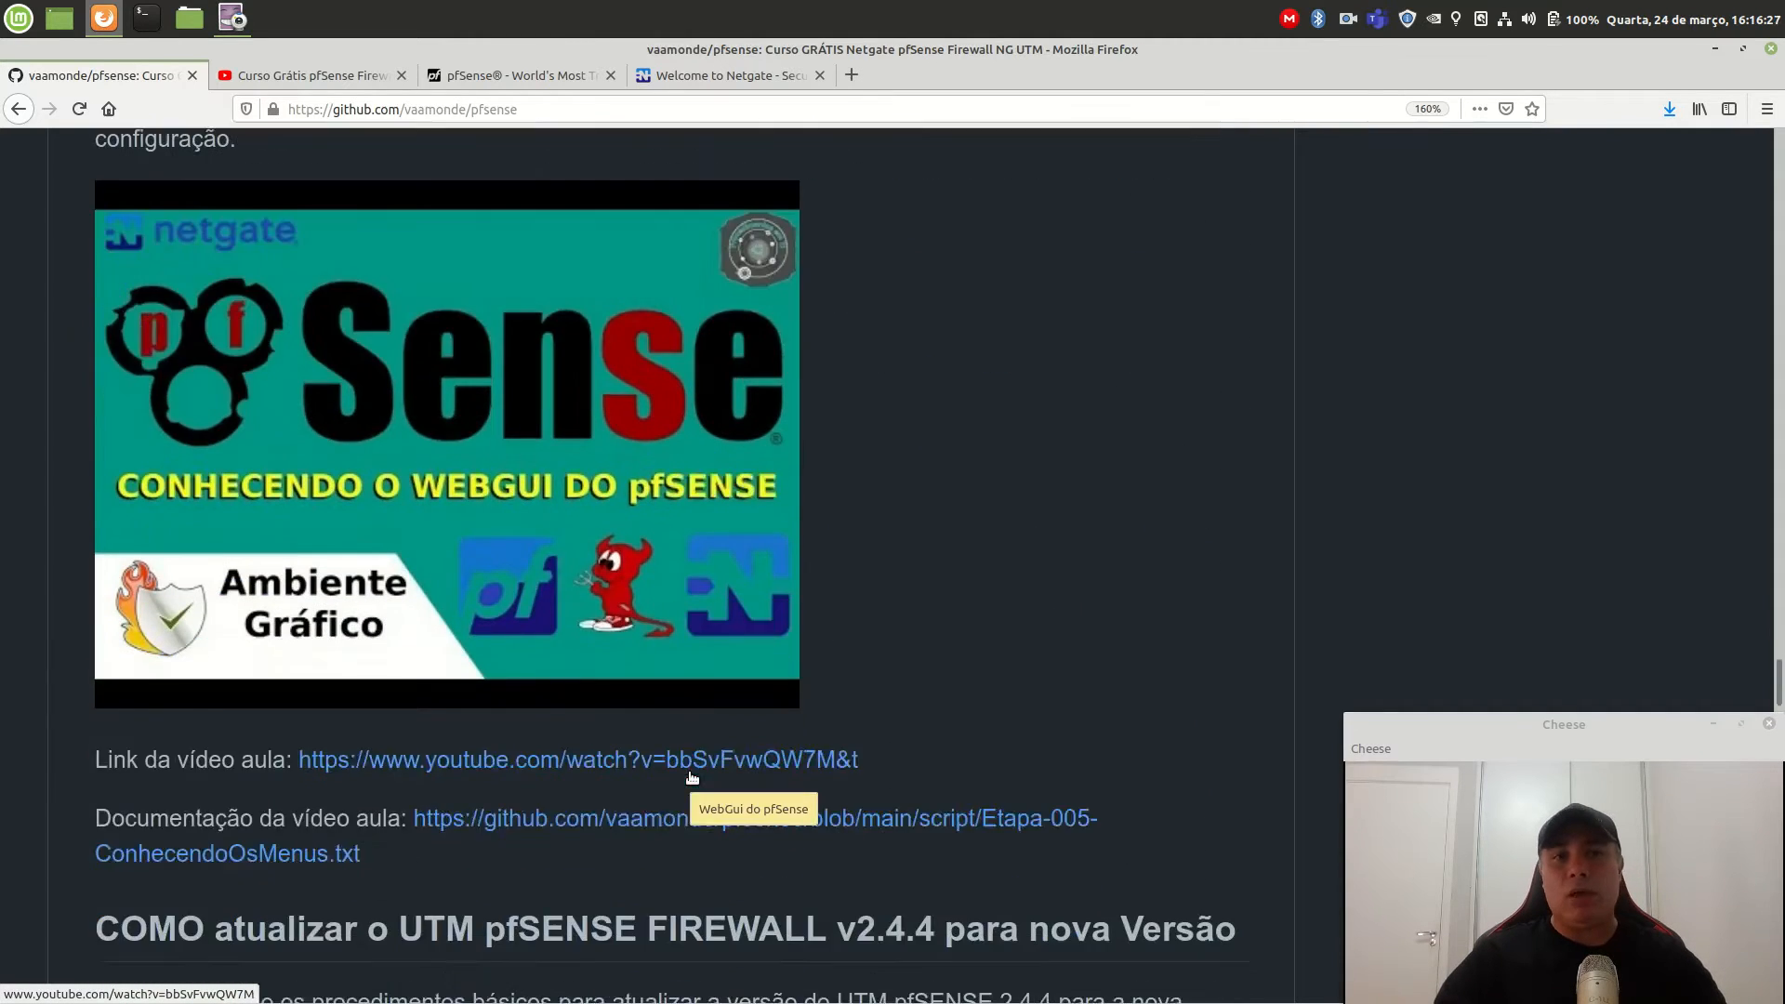
scroll(692, 777, down, 12)
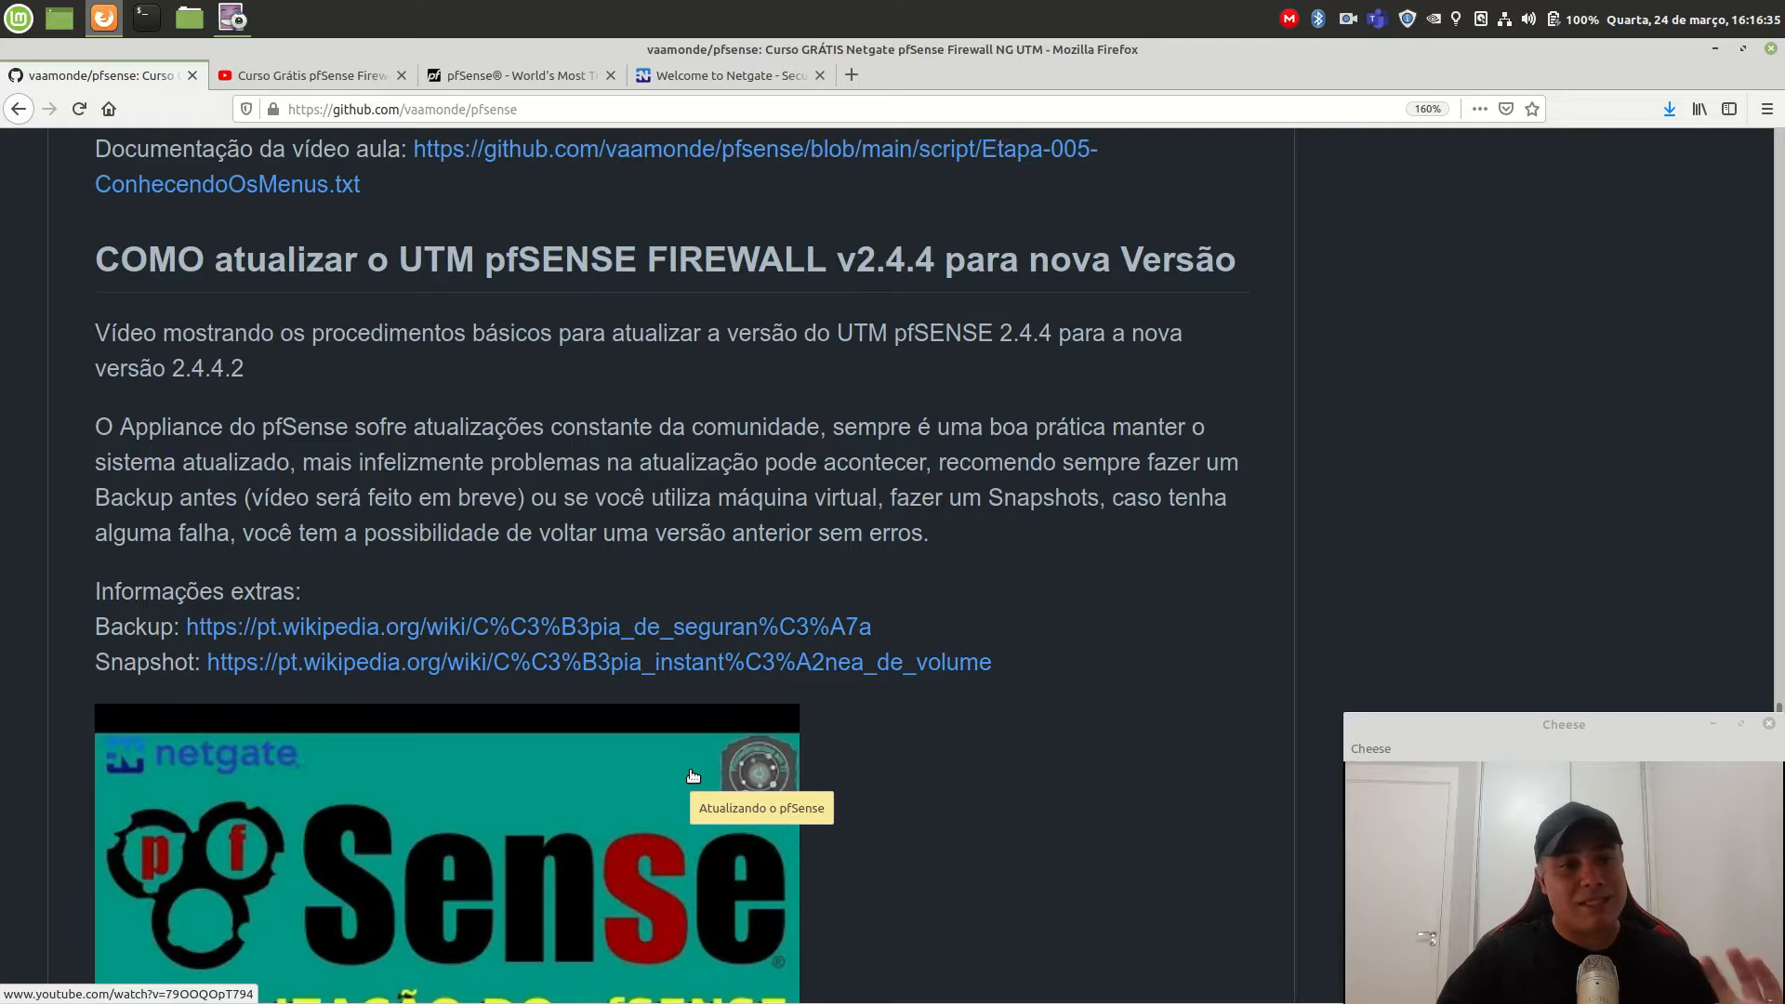
scroll(693, 776, down, 18)
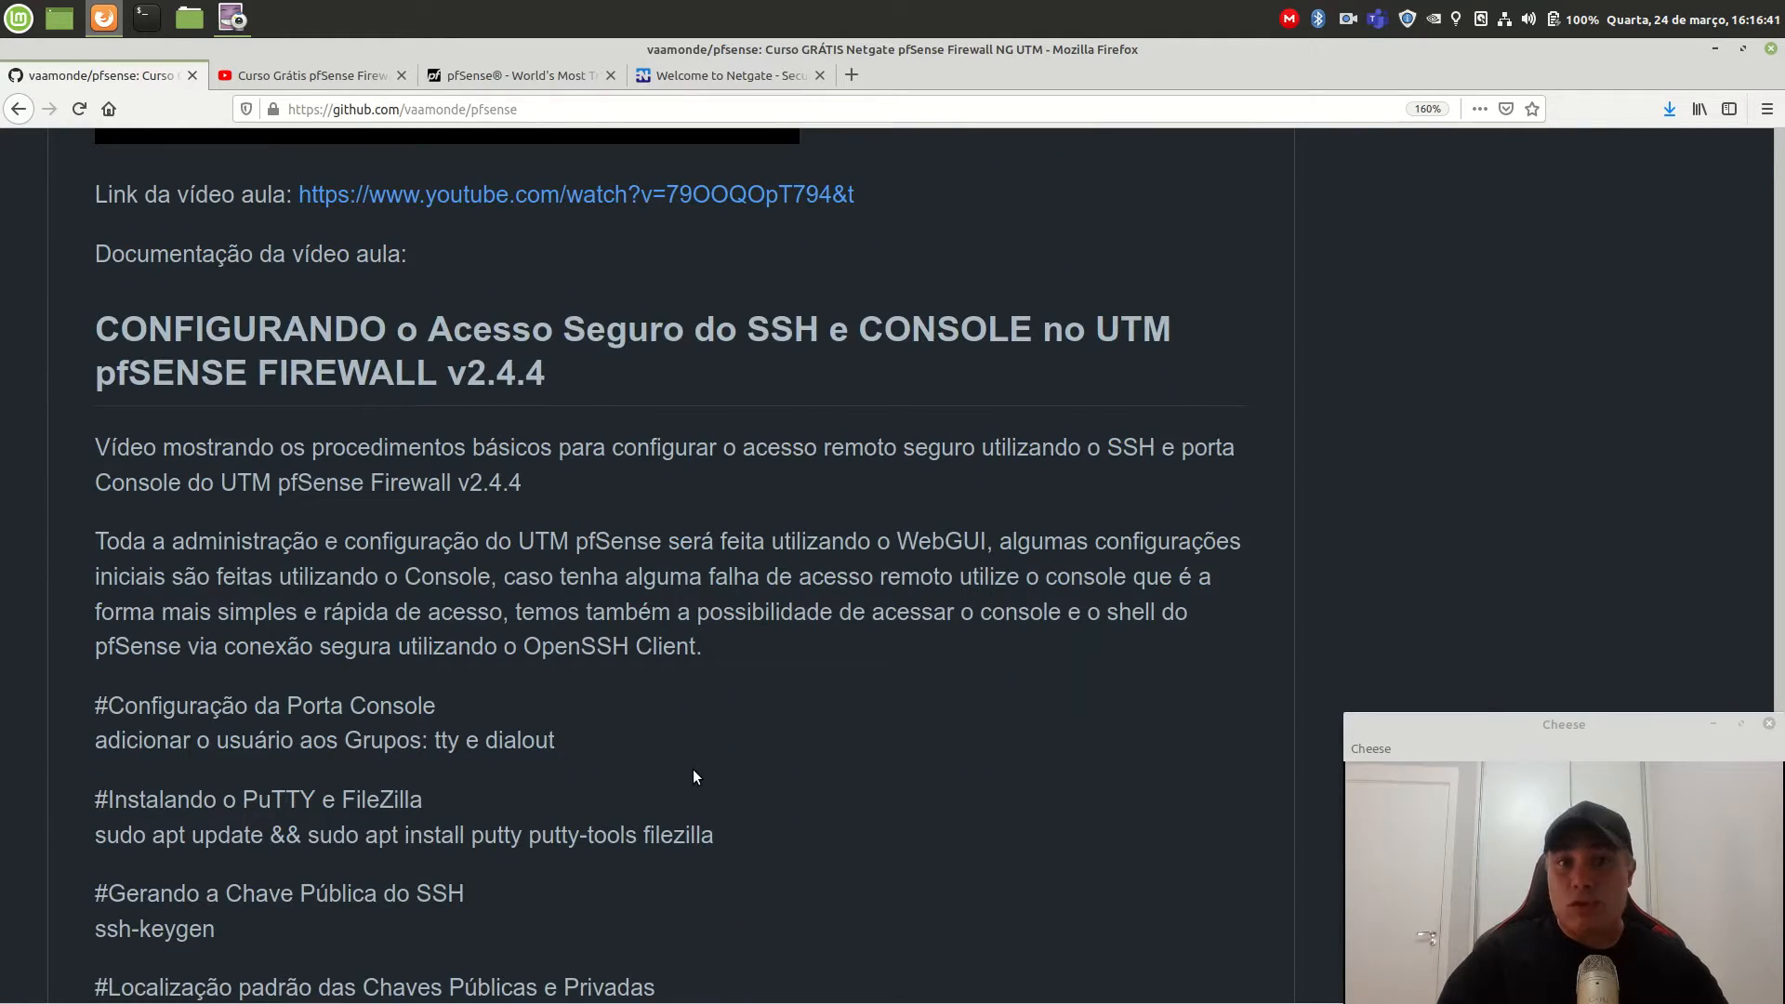
scroll(694, 768, down, 20)
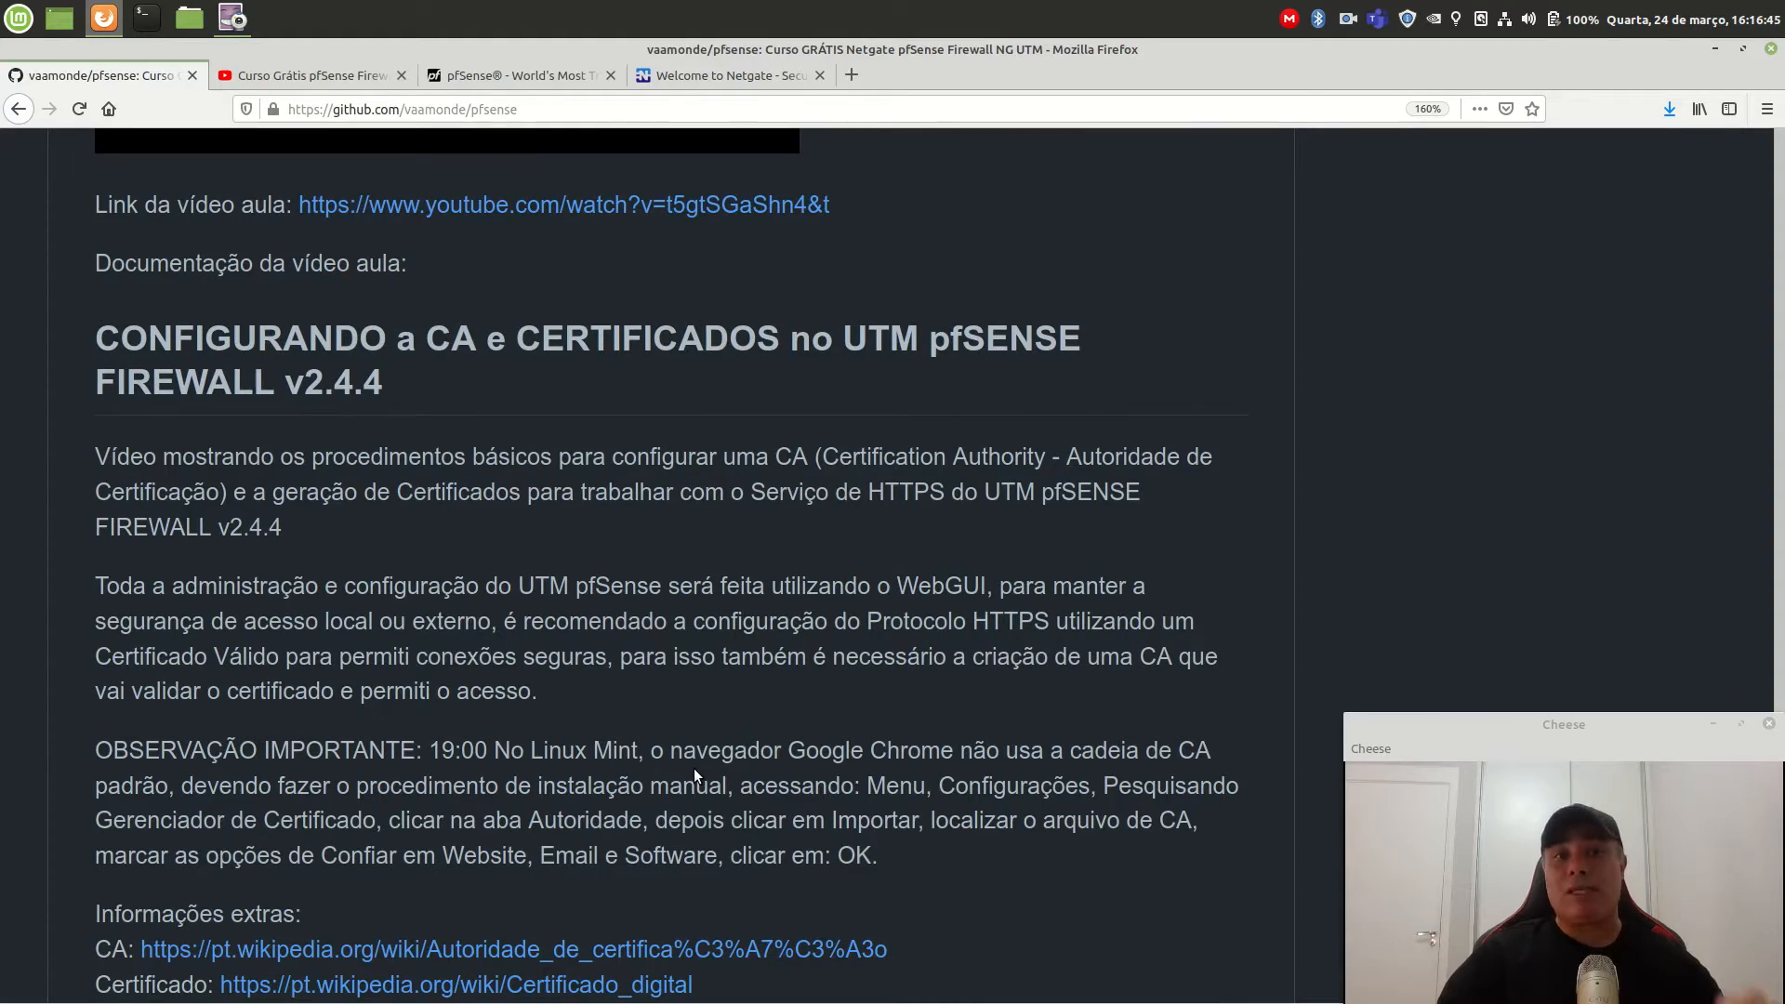
scroll(818, 716, up, 20)
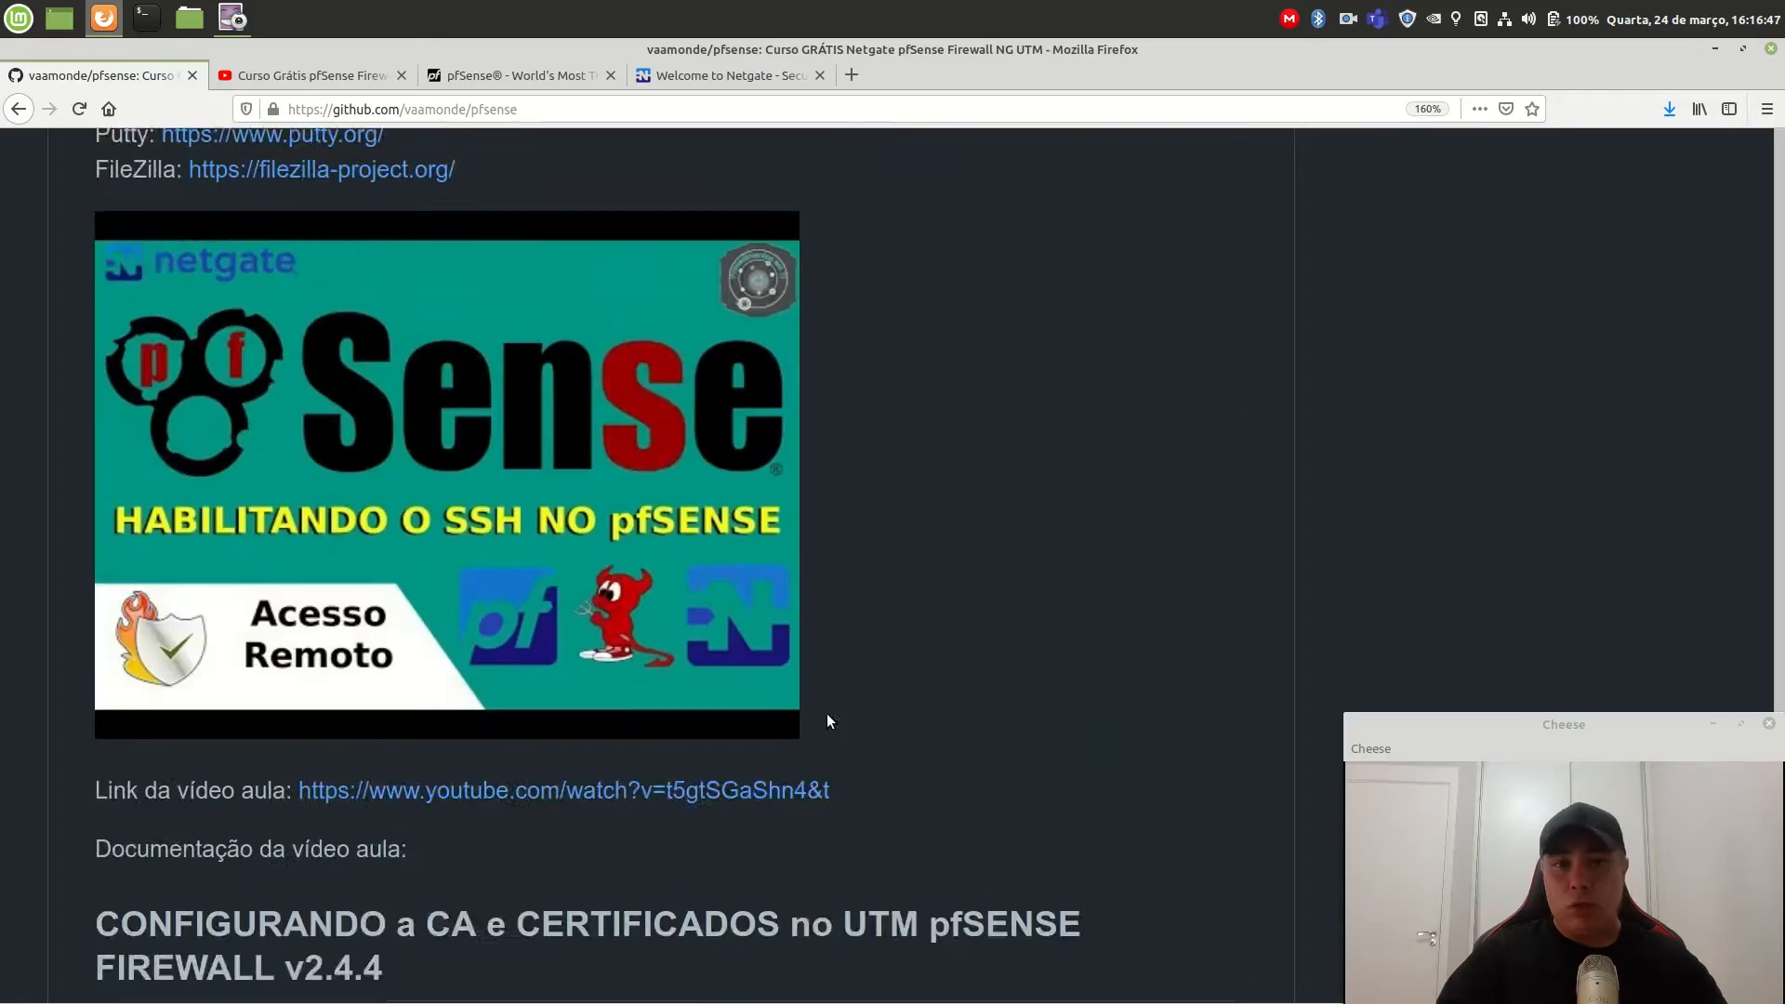
scroll(816, 725, up, 20)
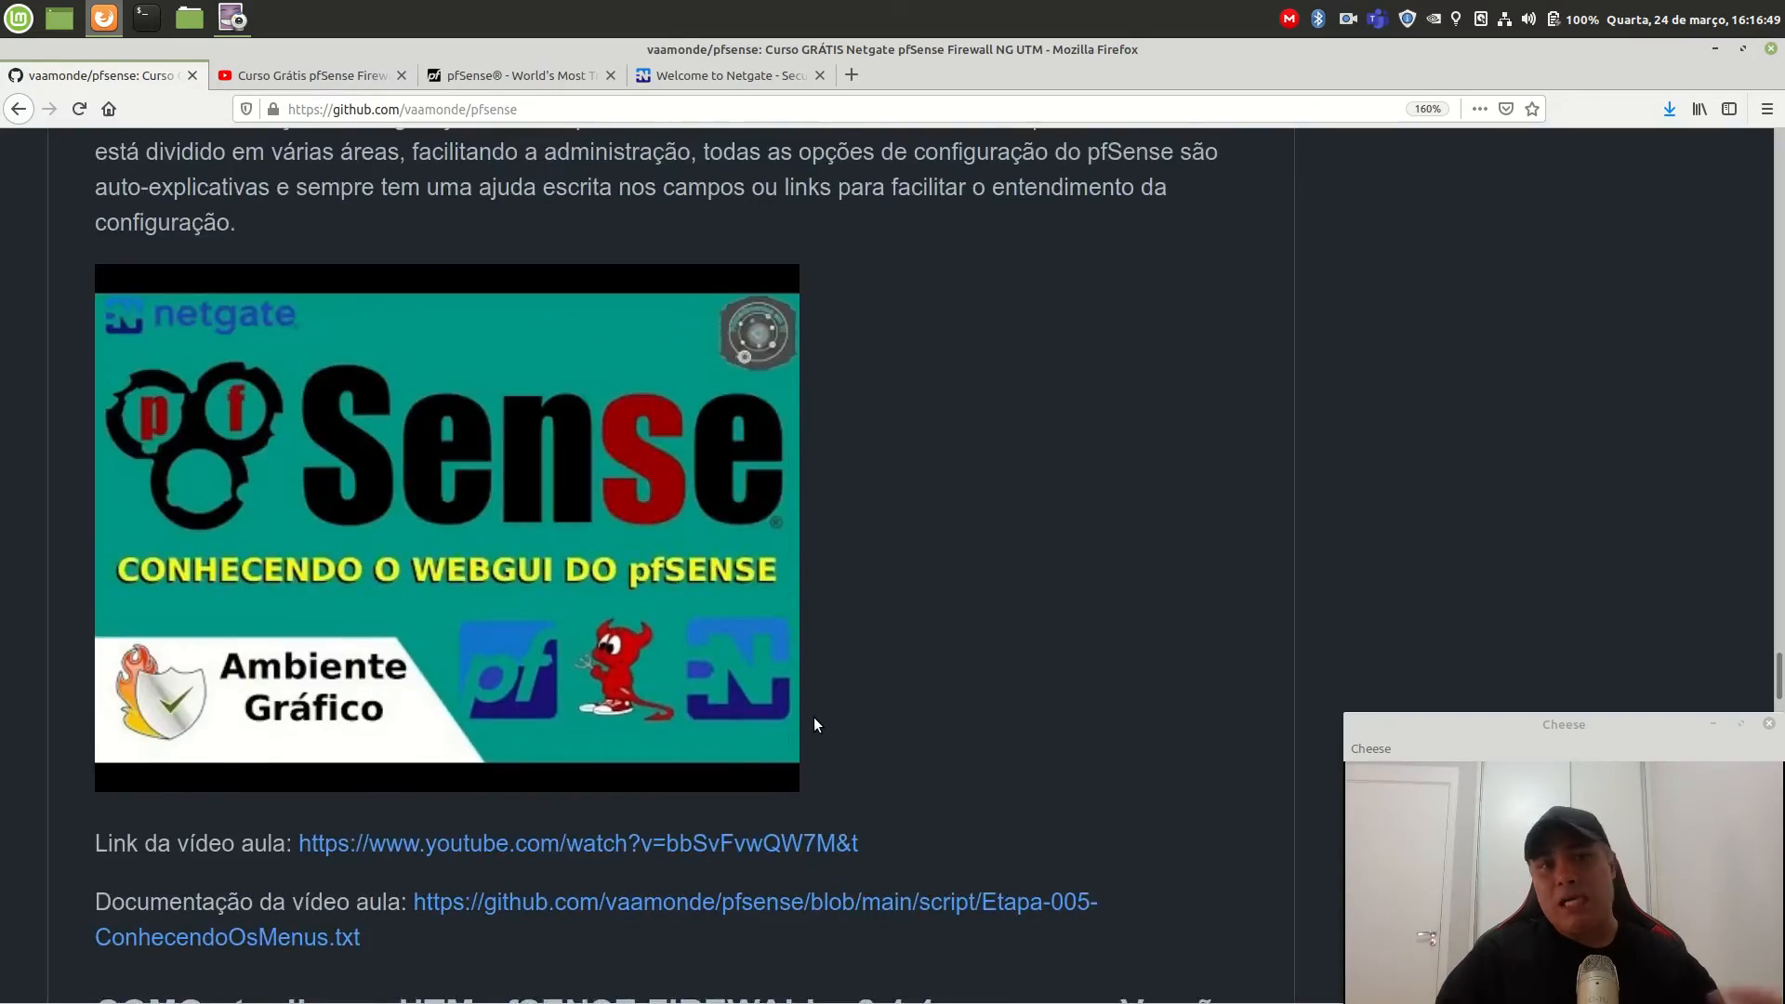
scroll(811, 724, up, 20)
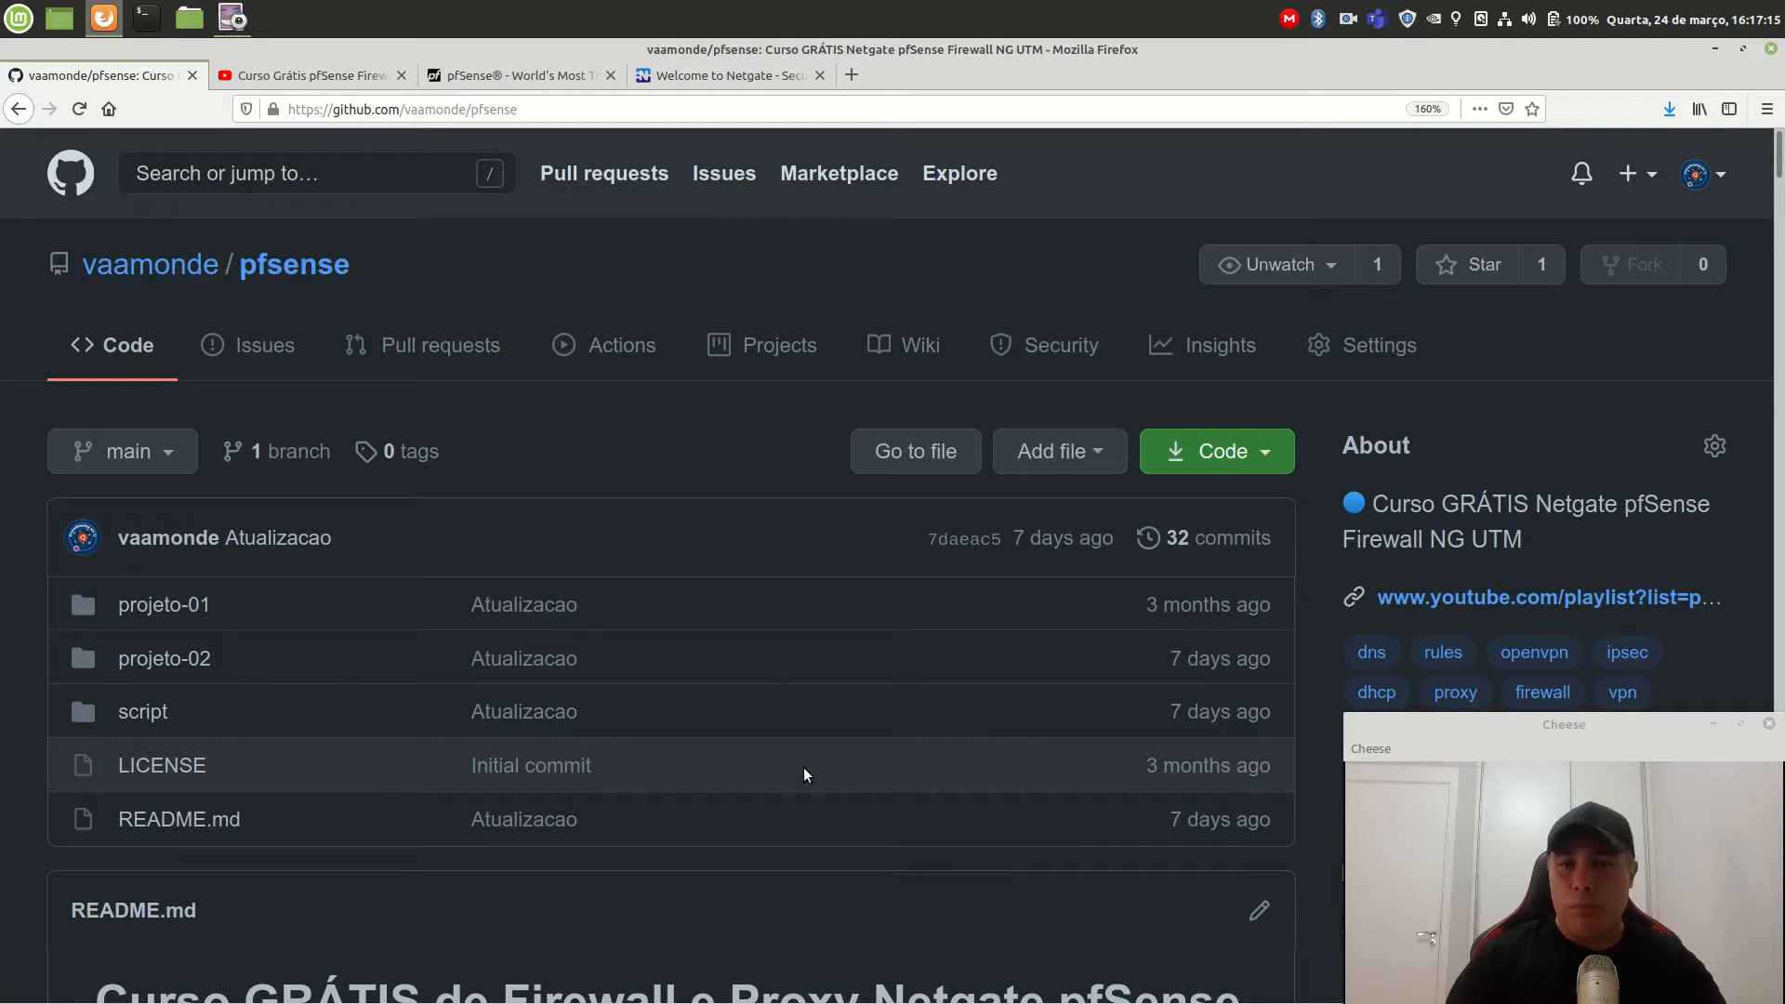
Look over the Curso Grátis pfSense Firewall Server playlist, then bring up the Netgate homepage.
click(311, 76)
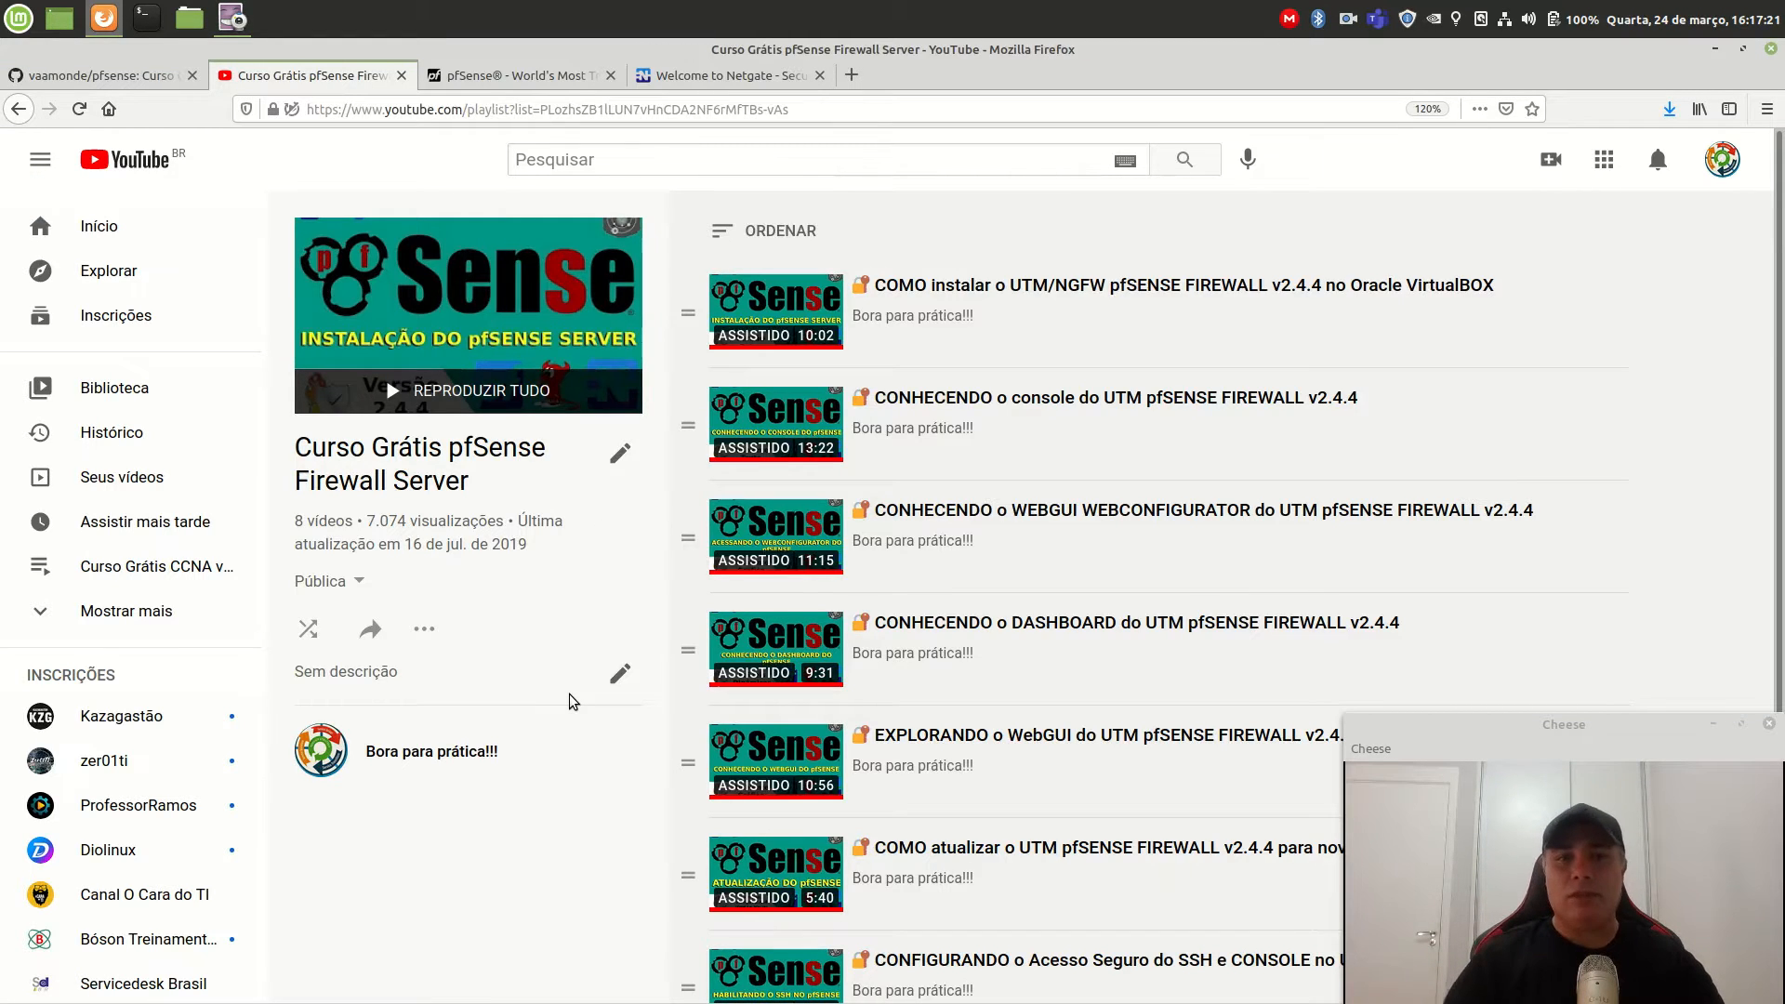
scroll(1088, 779, down, 3)
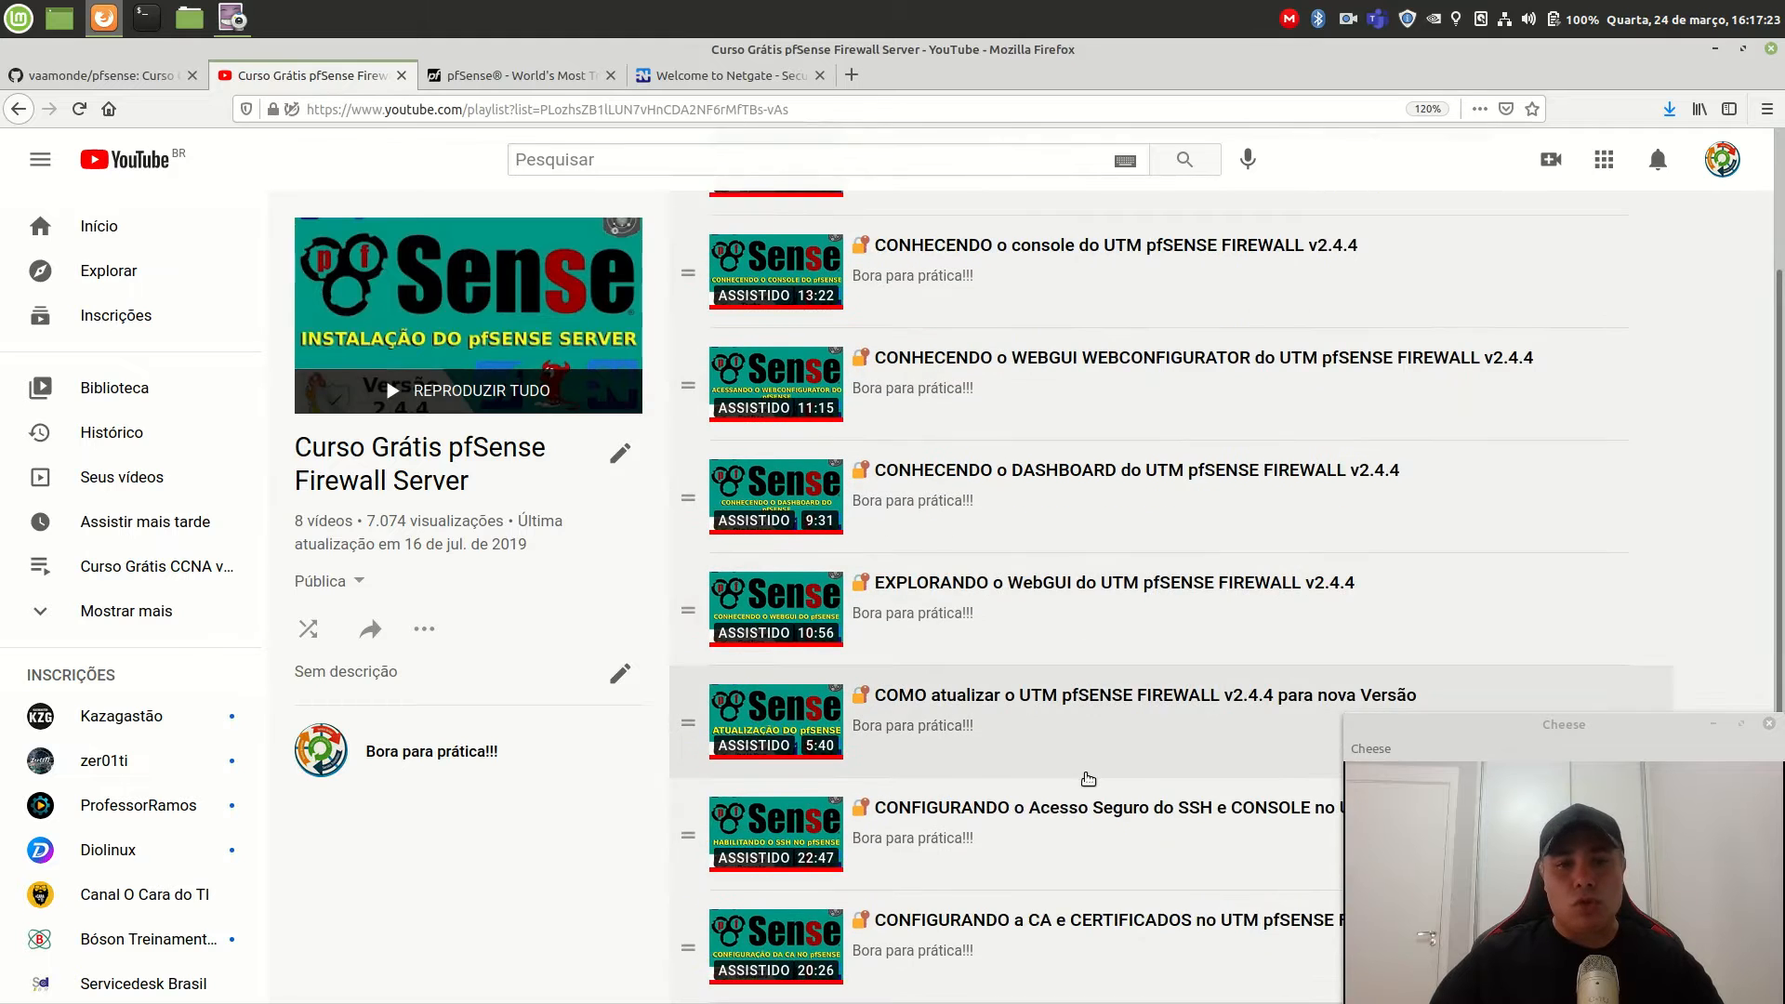
scroll(1087, 778, up, 3)
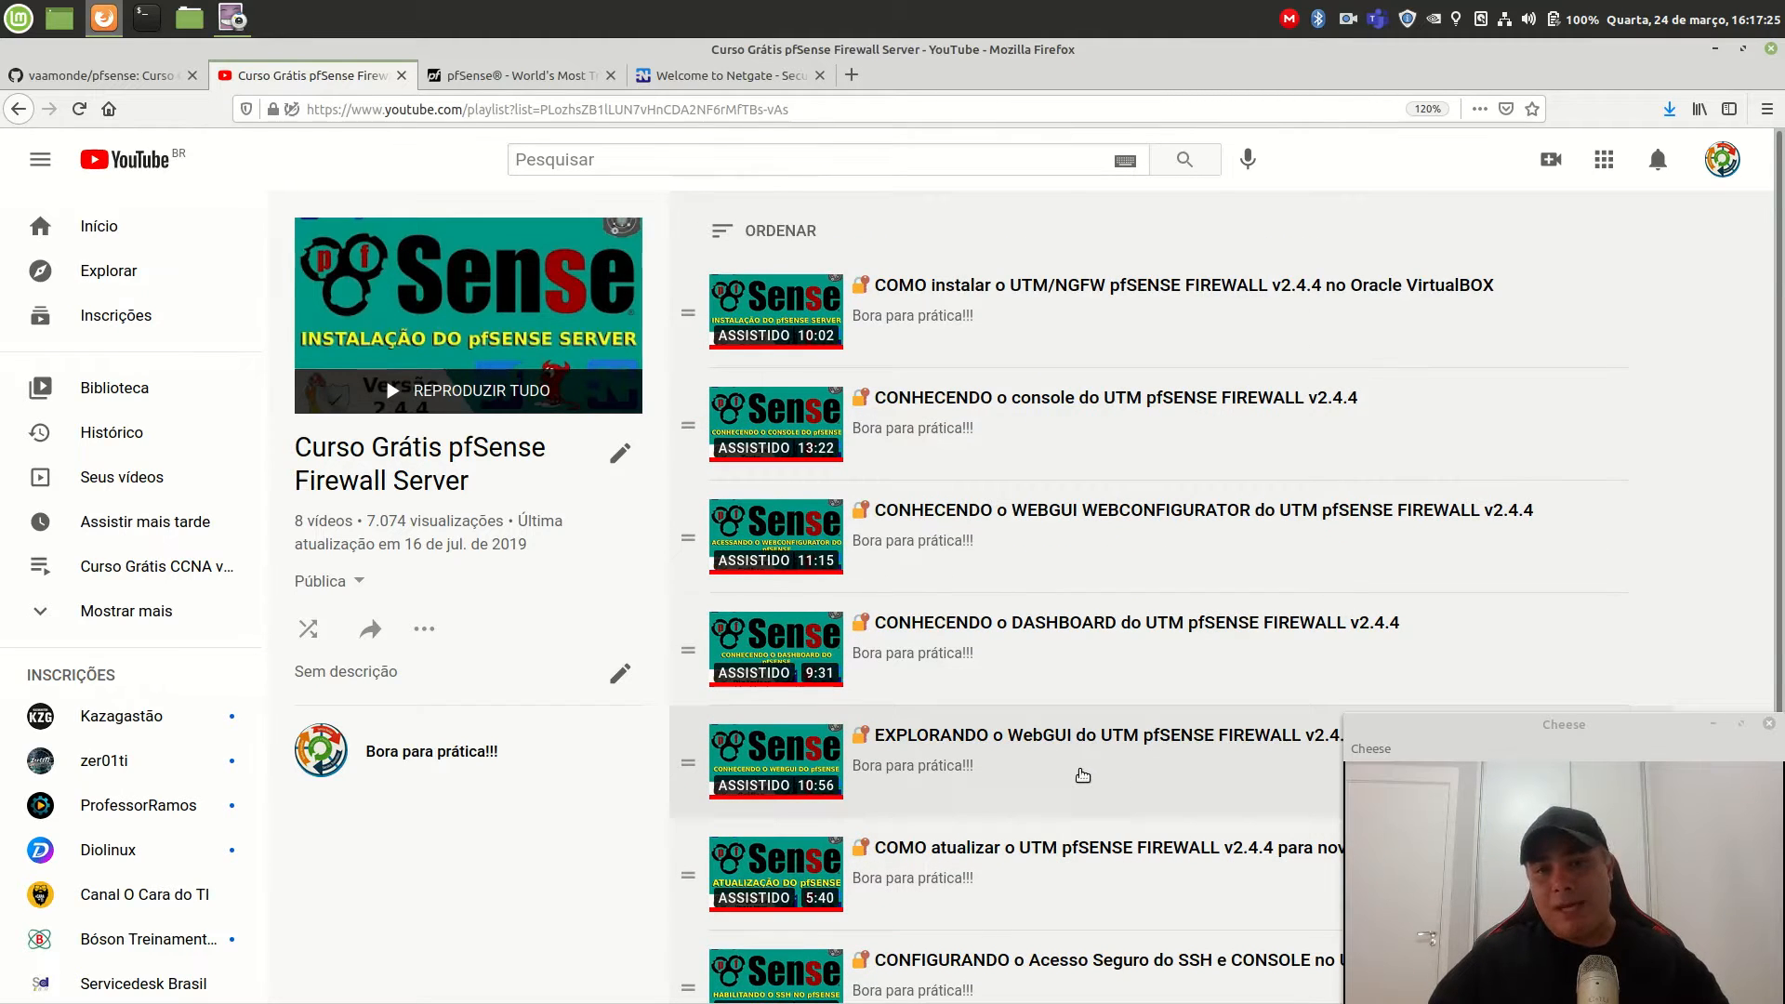
click(711, 75)
mouse_move(834, 338)
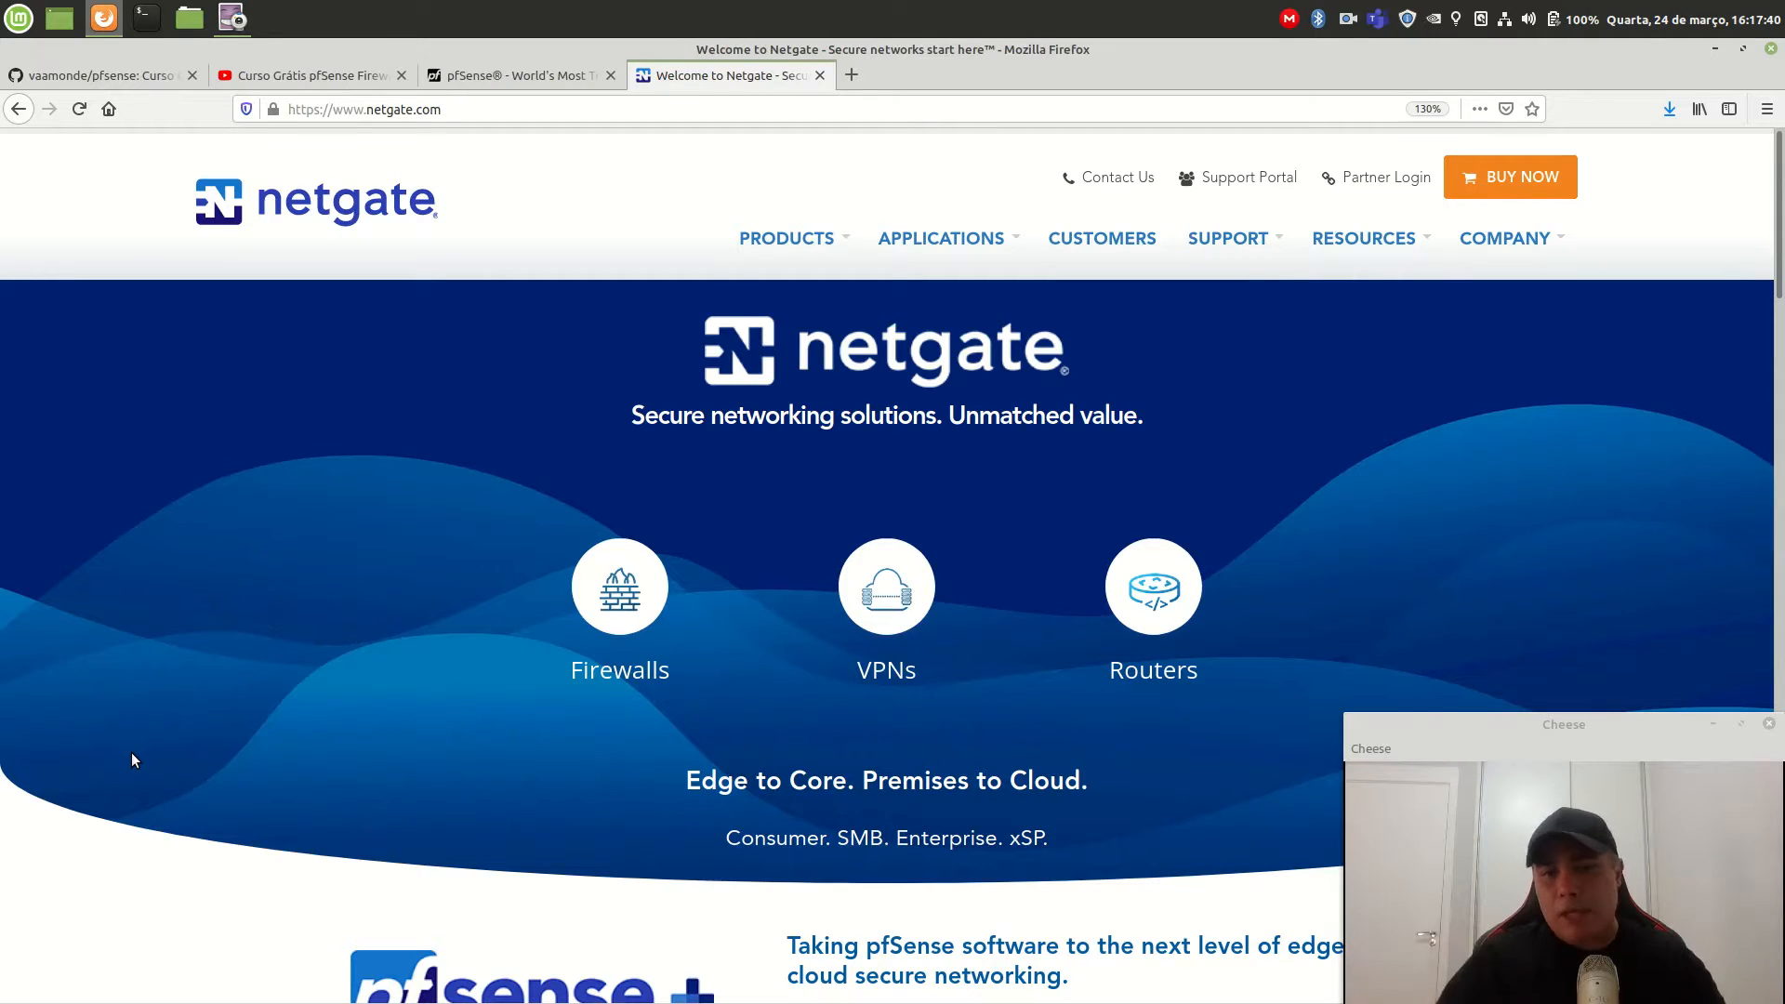
Skim the Netgate homepage, then switch to the pfSense.org Open Source Security homepage.
scroll(132, 761, down, 5)
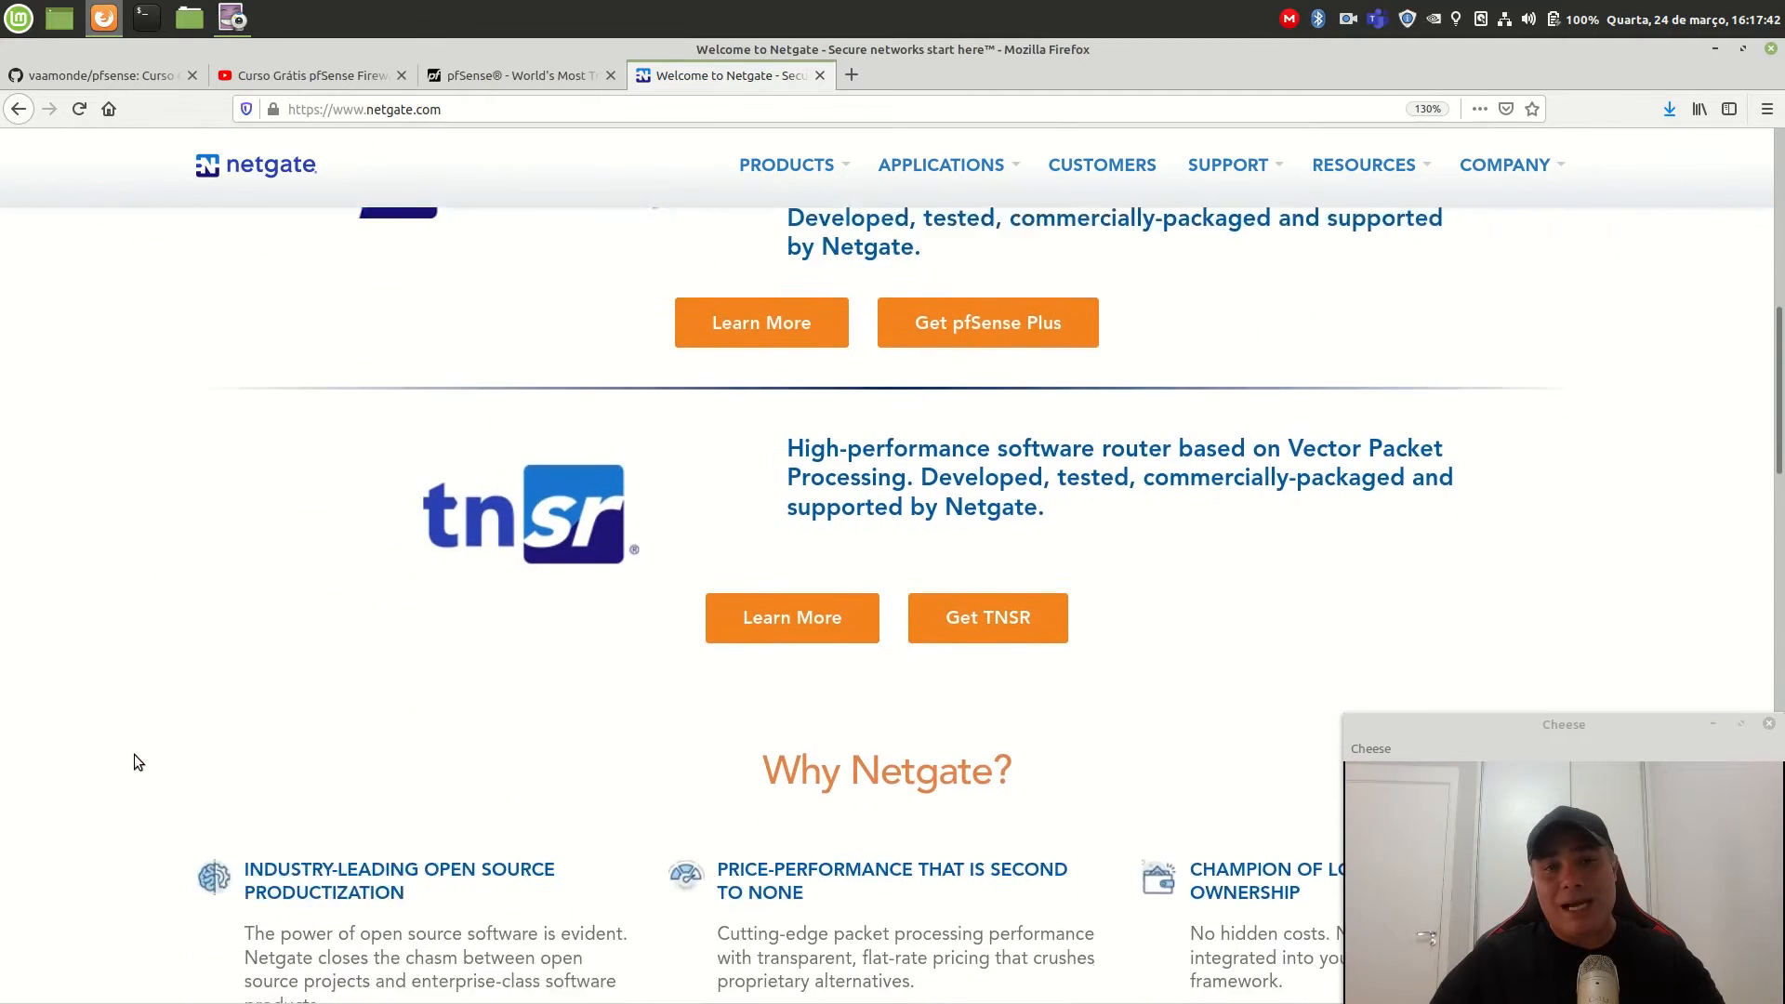
scroll(134, 762, up, 5)
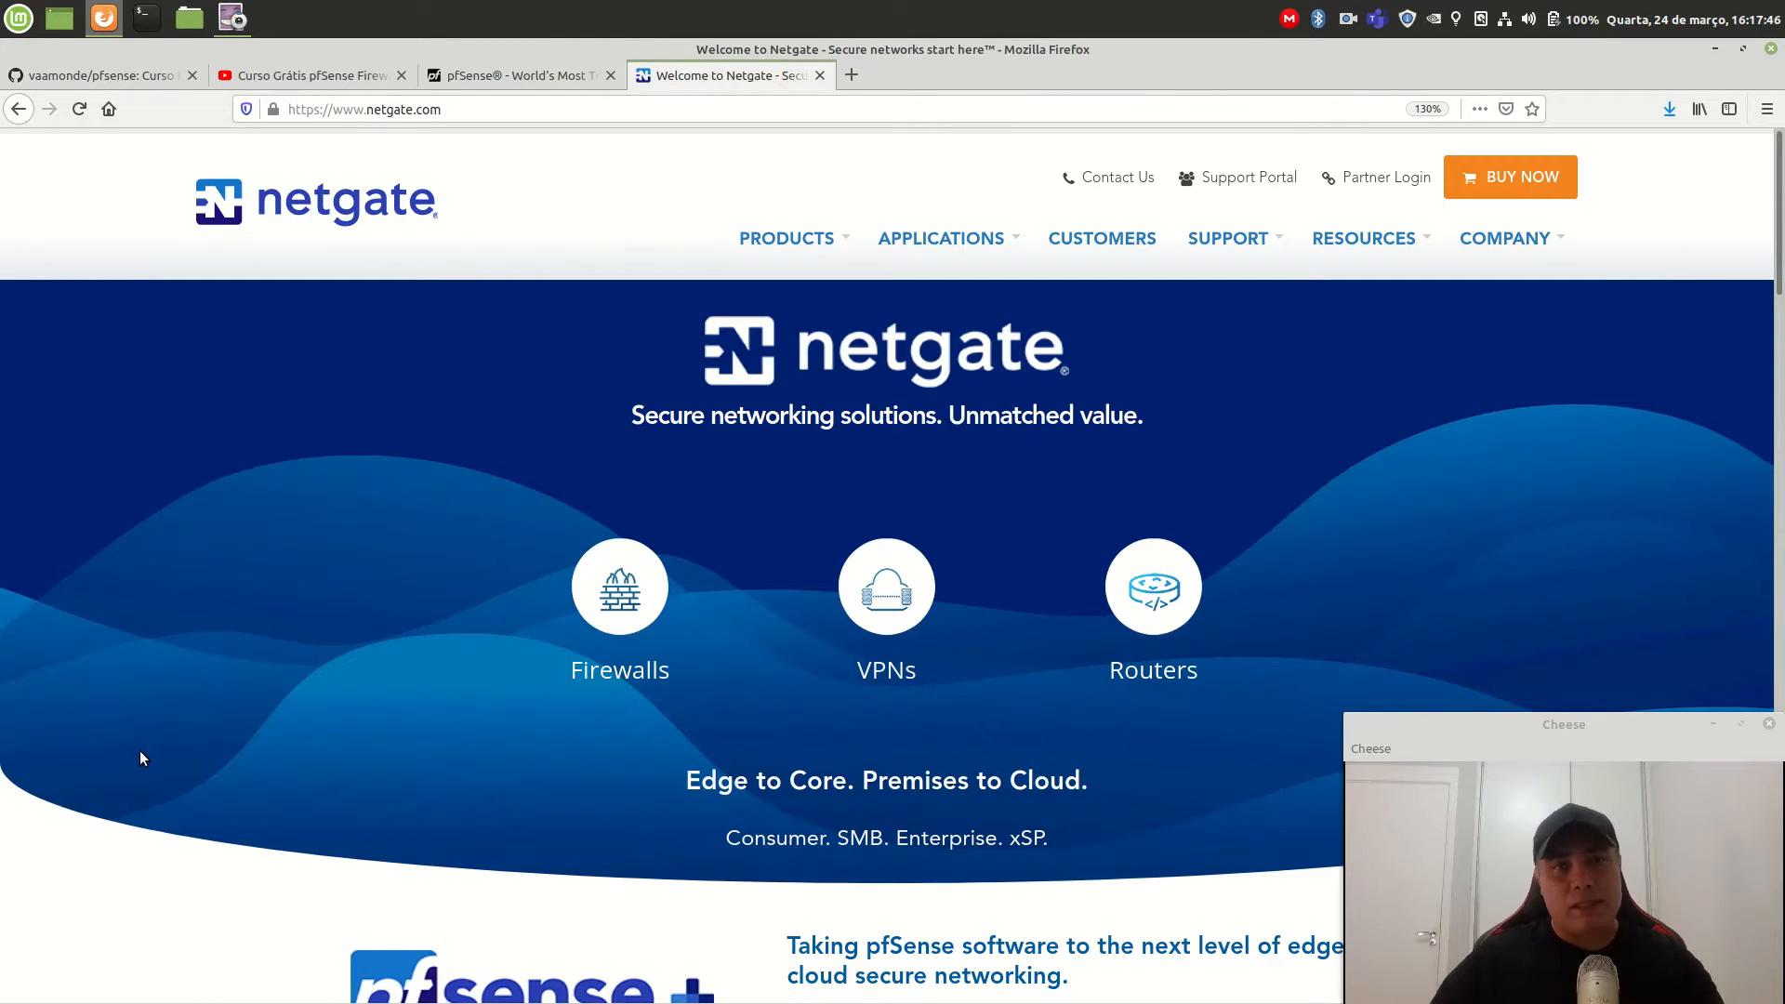
click(500, 76)
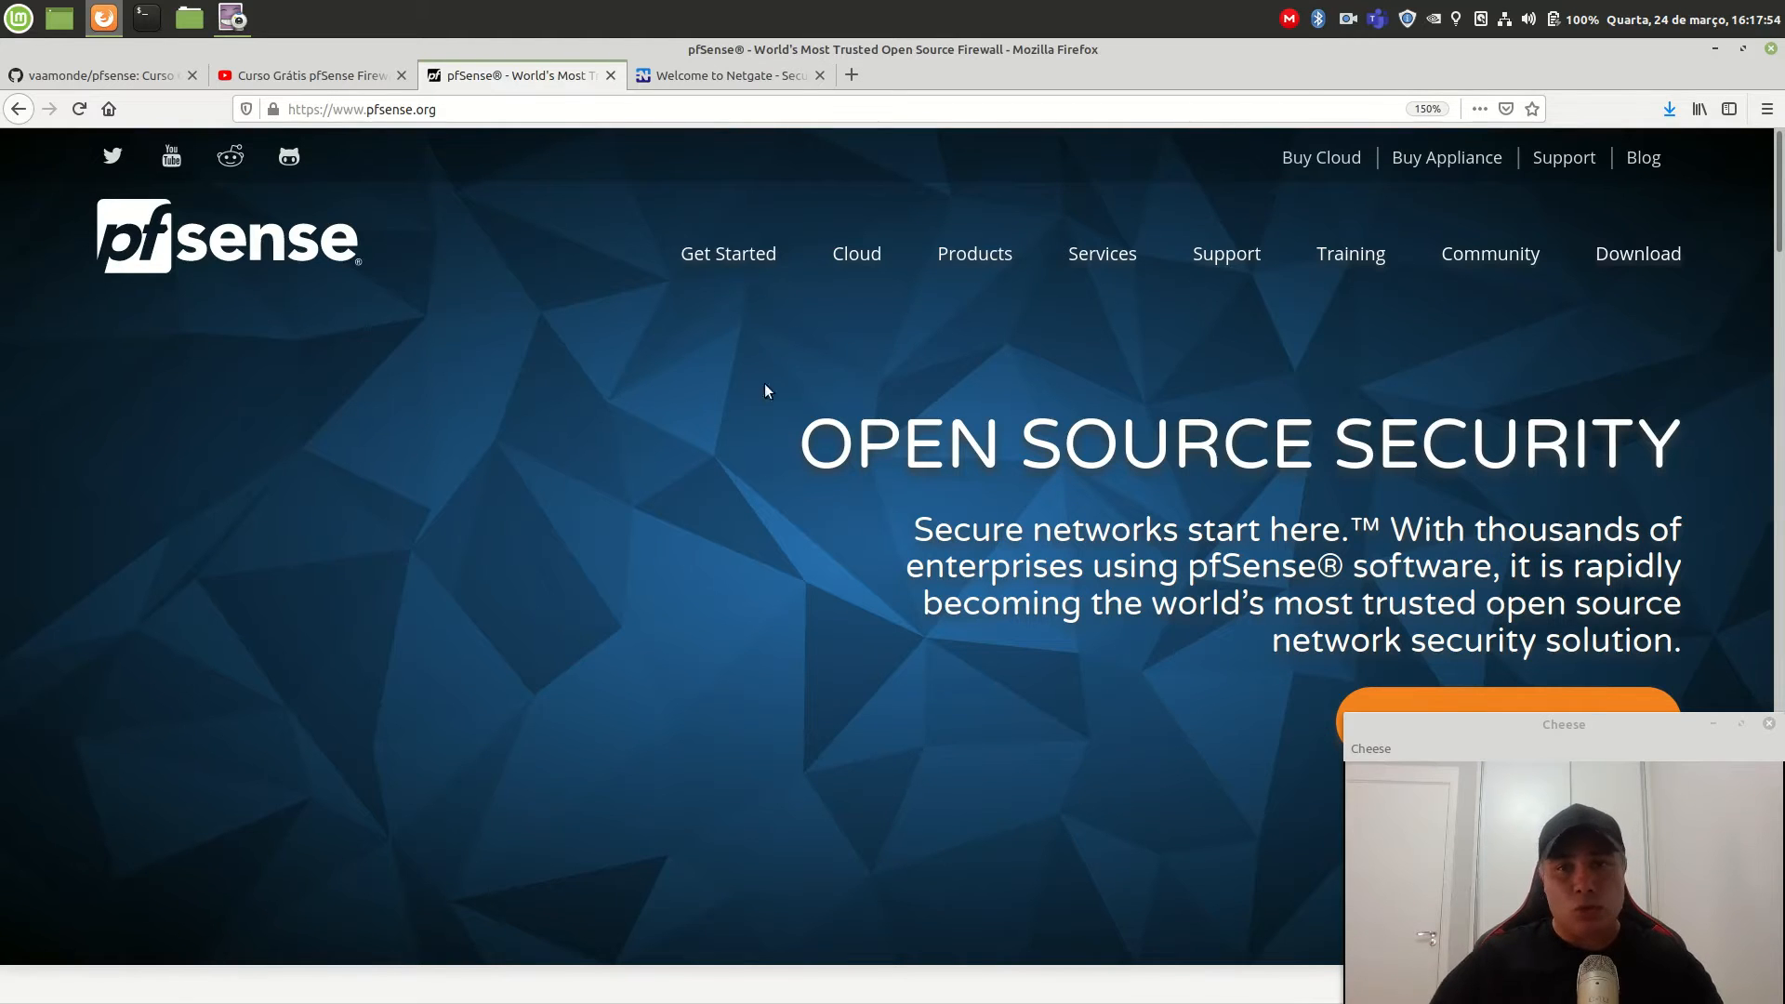
Set the pfSense 2.5.0 download to AMD64 (64-bit), DVD Image (ISO) Installer, New York City mirror.
click(1635, 267)
scroll(930, 576, down, 4)
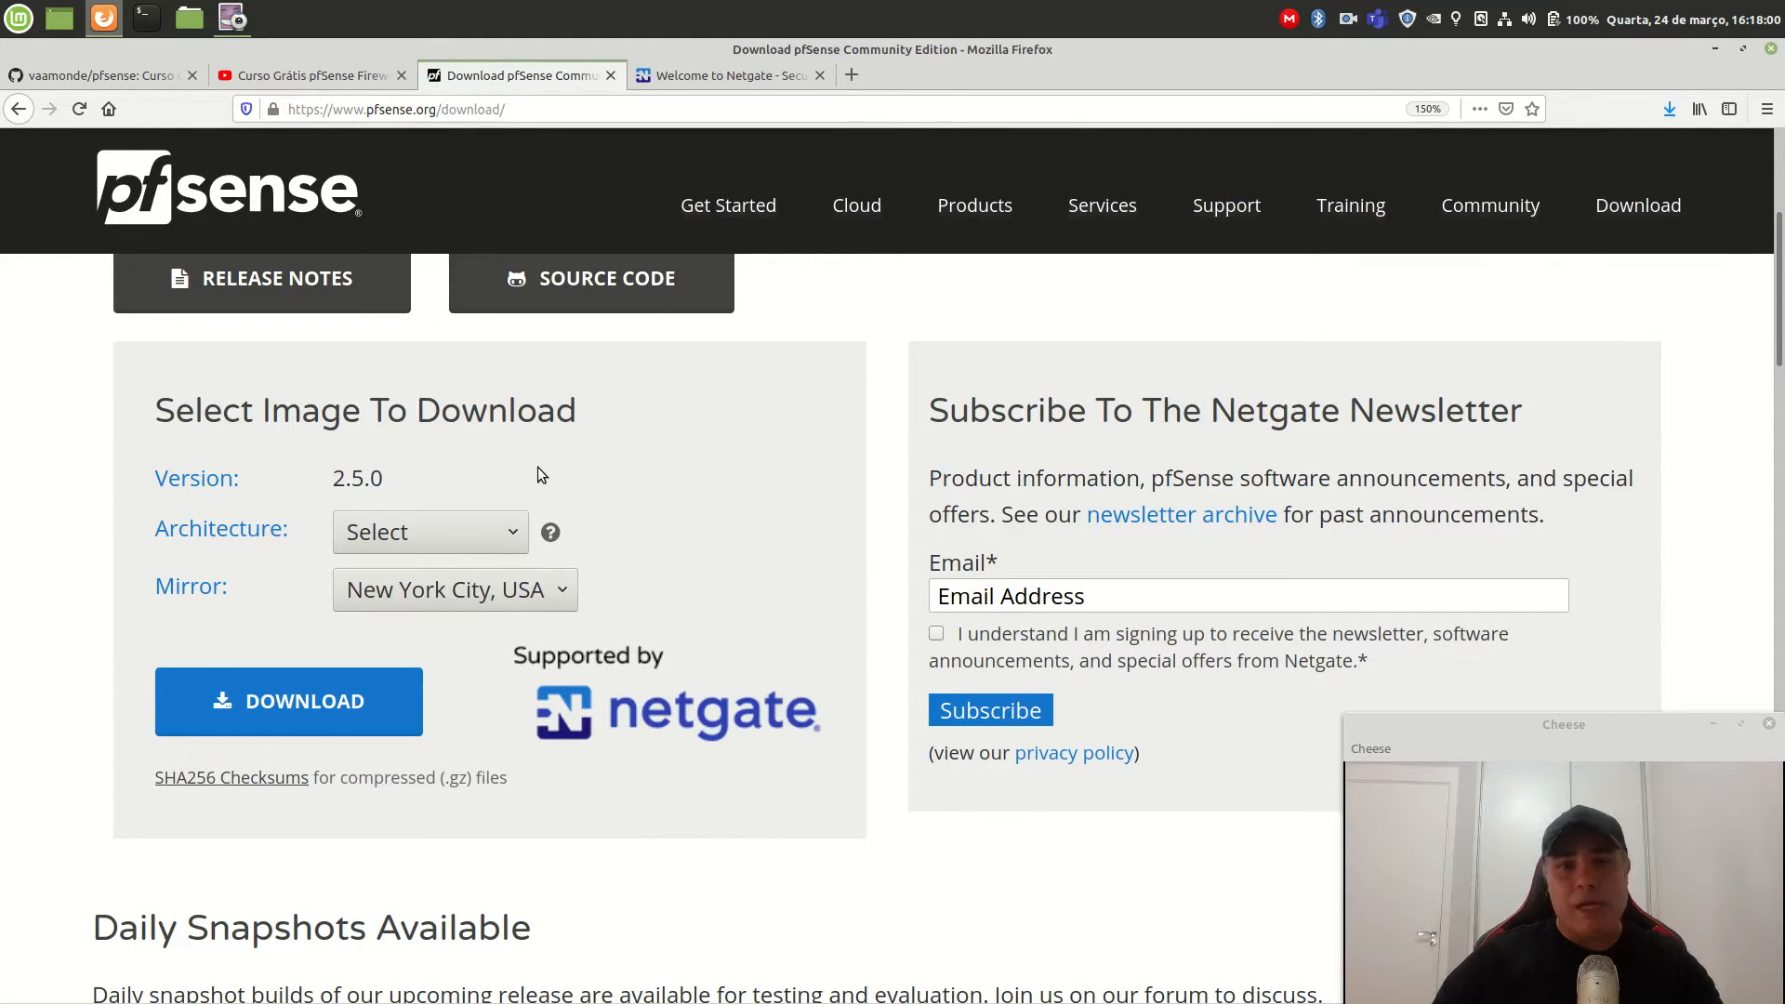
scroll(638, 500, down, 1)
scroll(633, 501, down, 2)
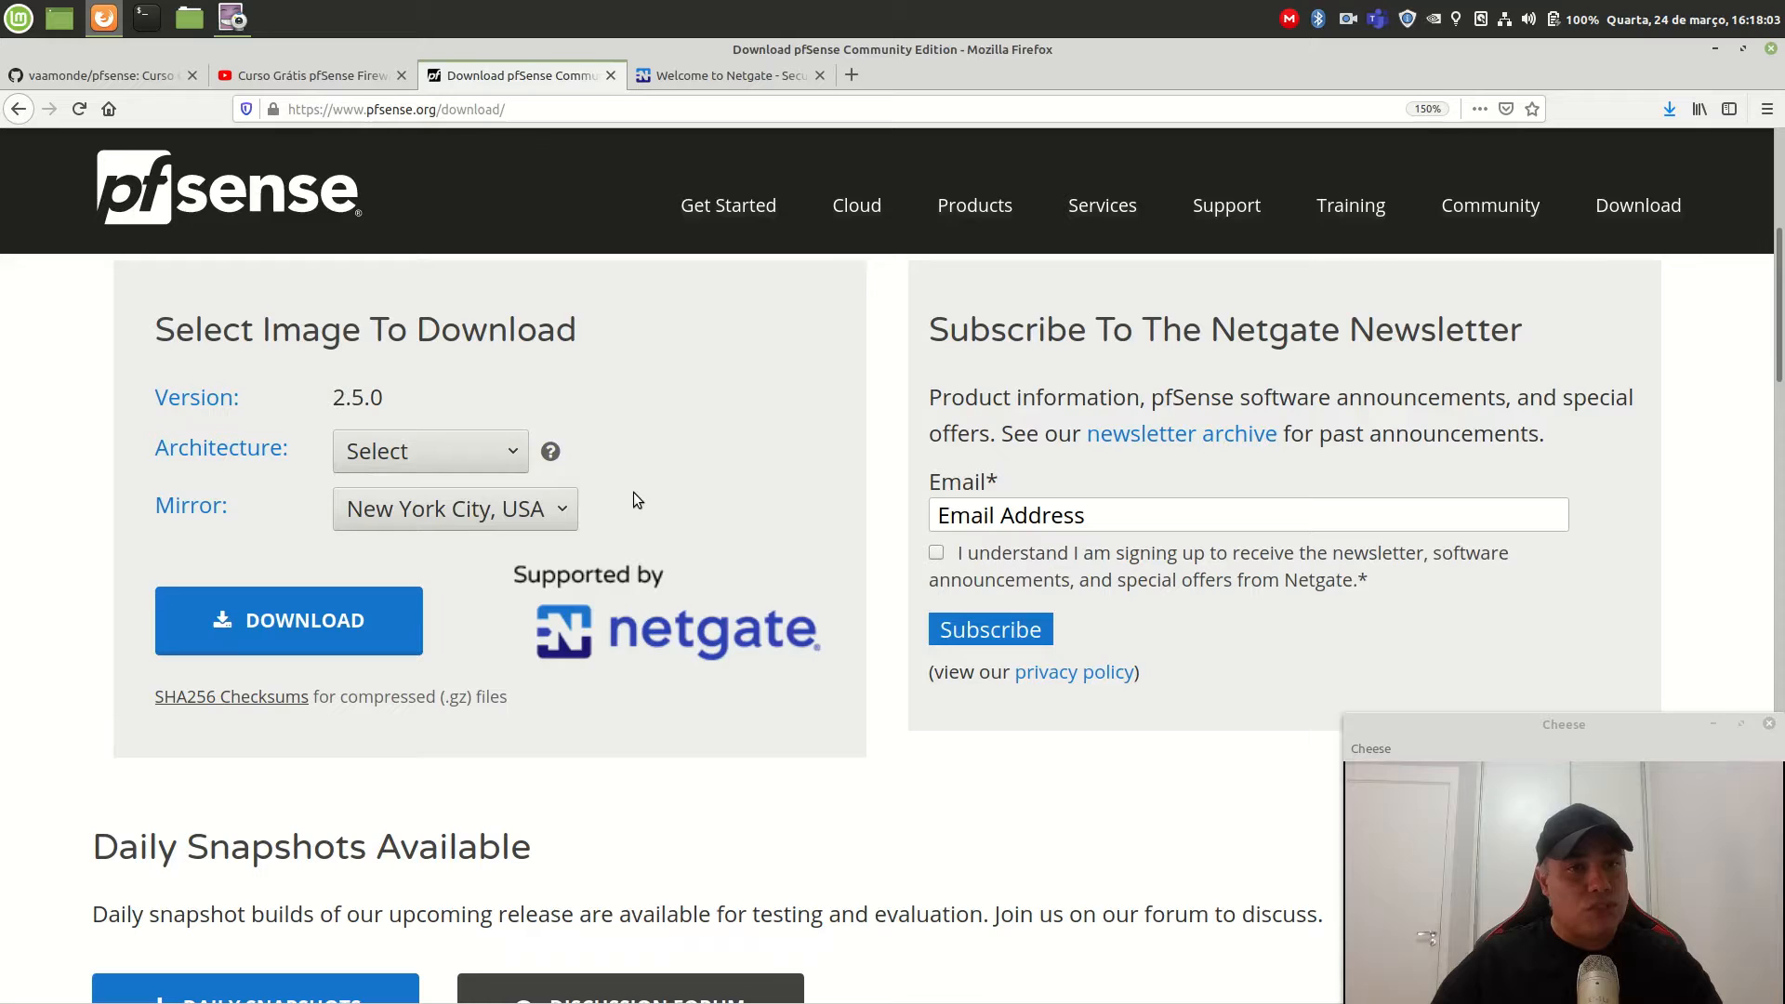
click(435, 455)
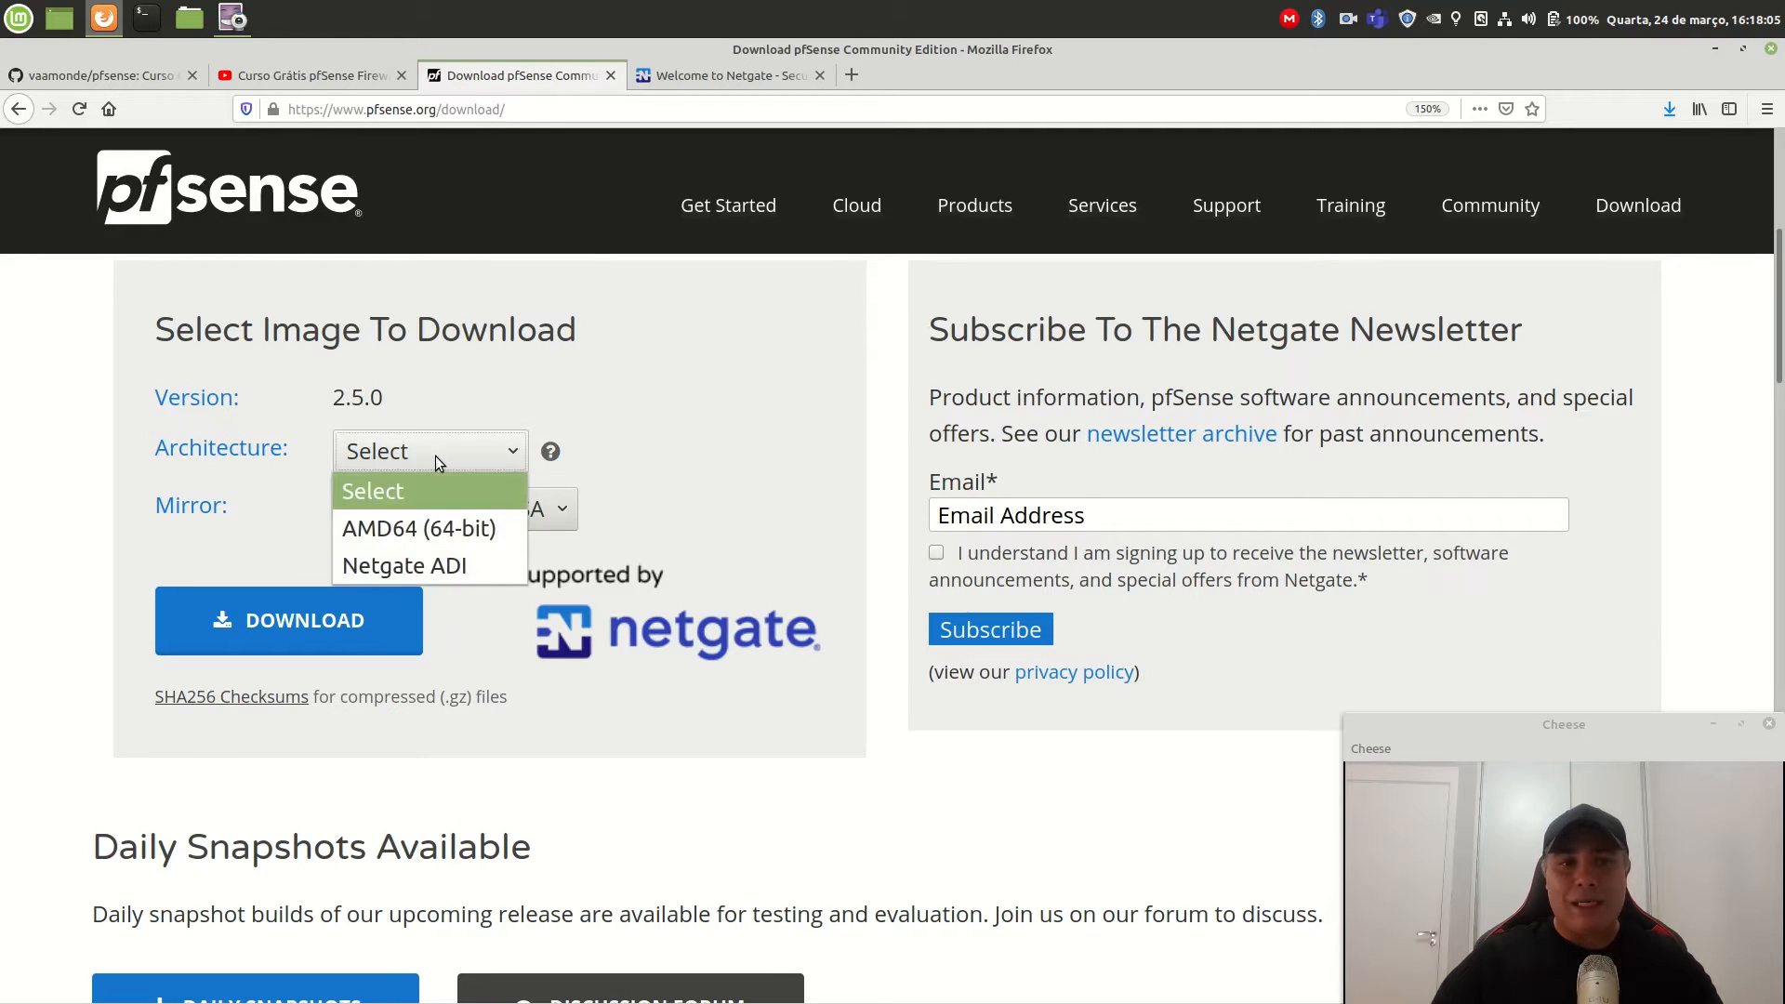
click(448, 527)
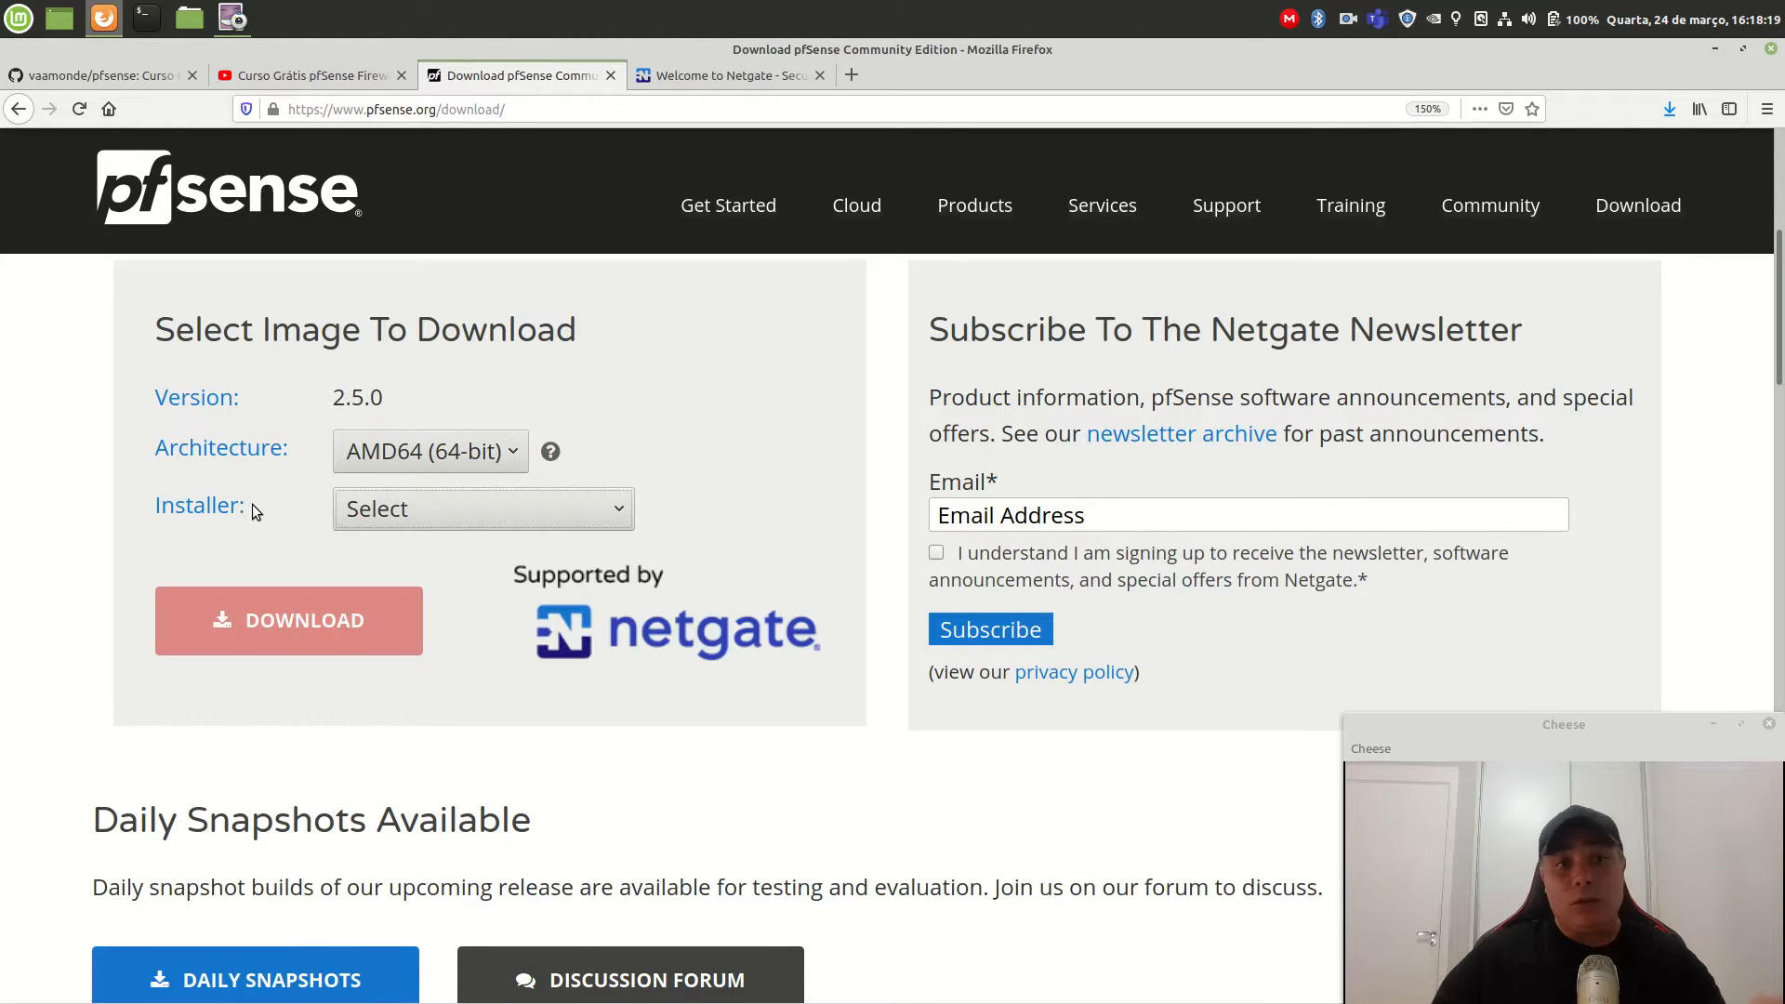
click(404, 510)
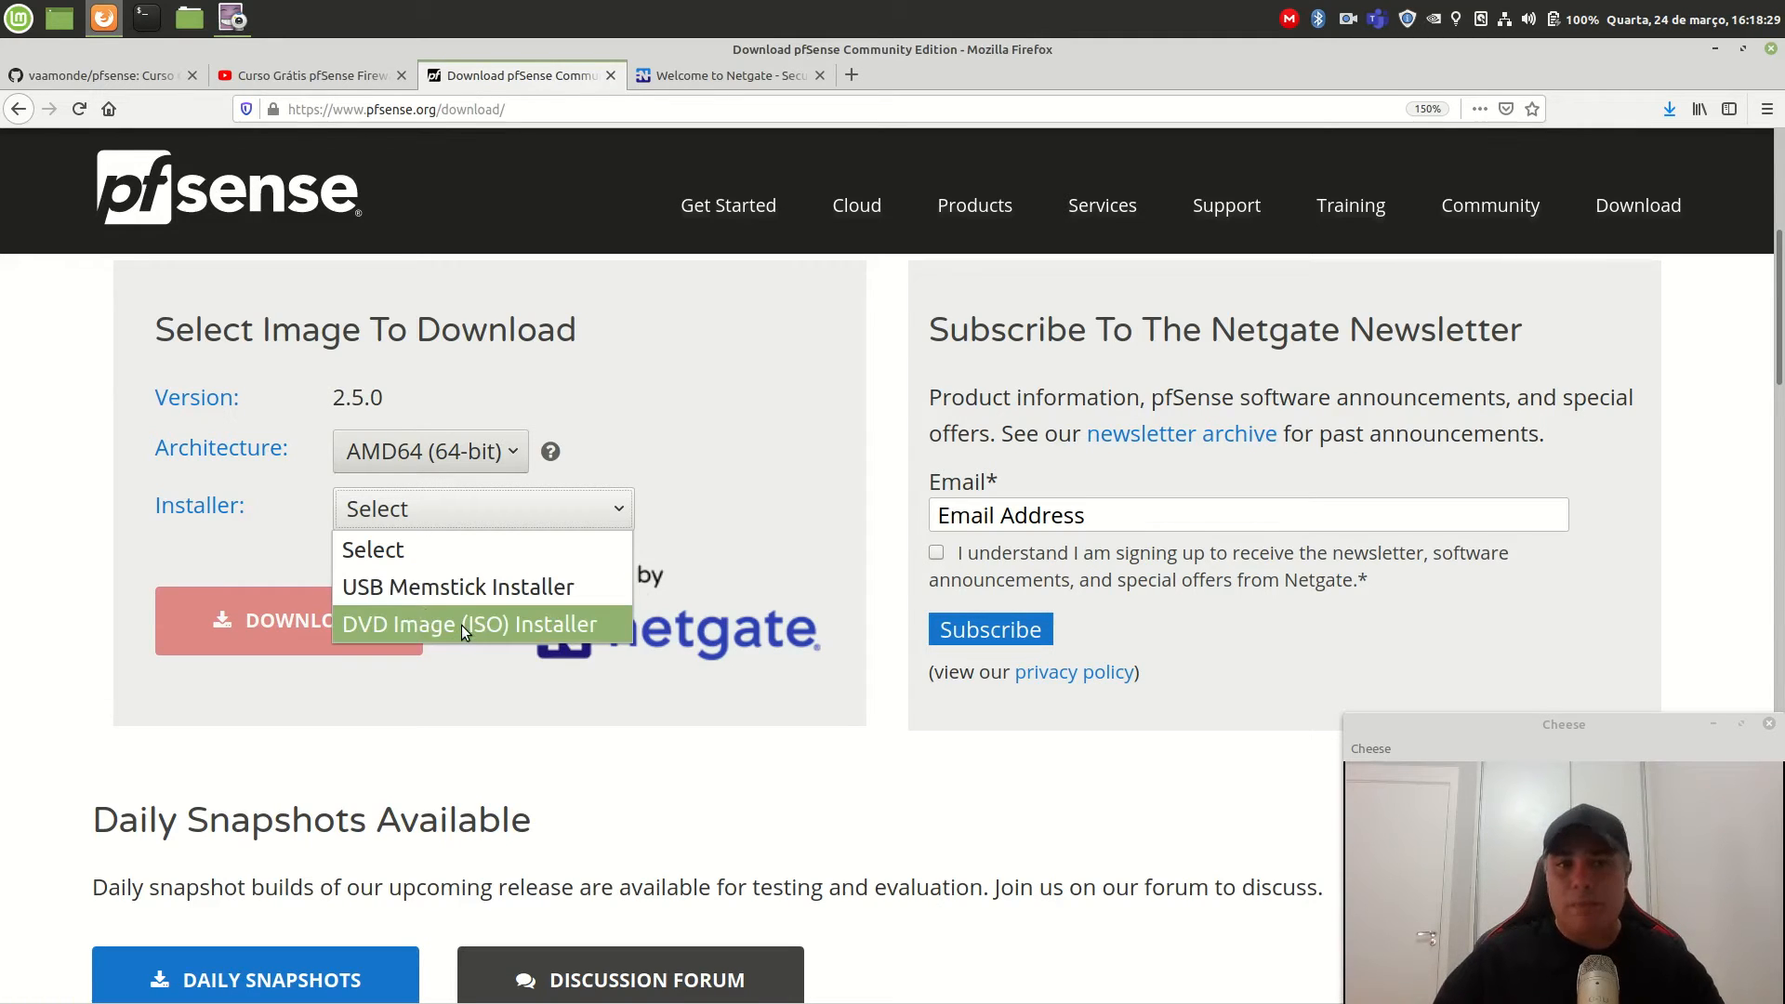
click(462, 625)
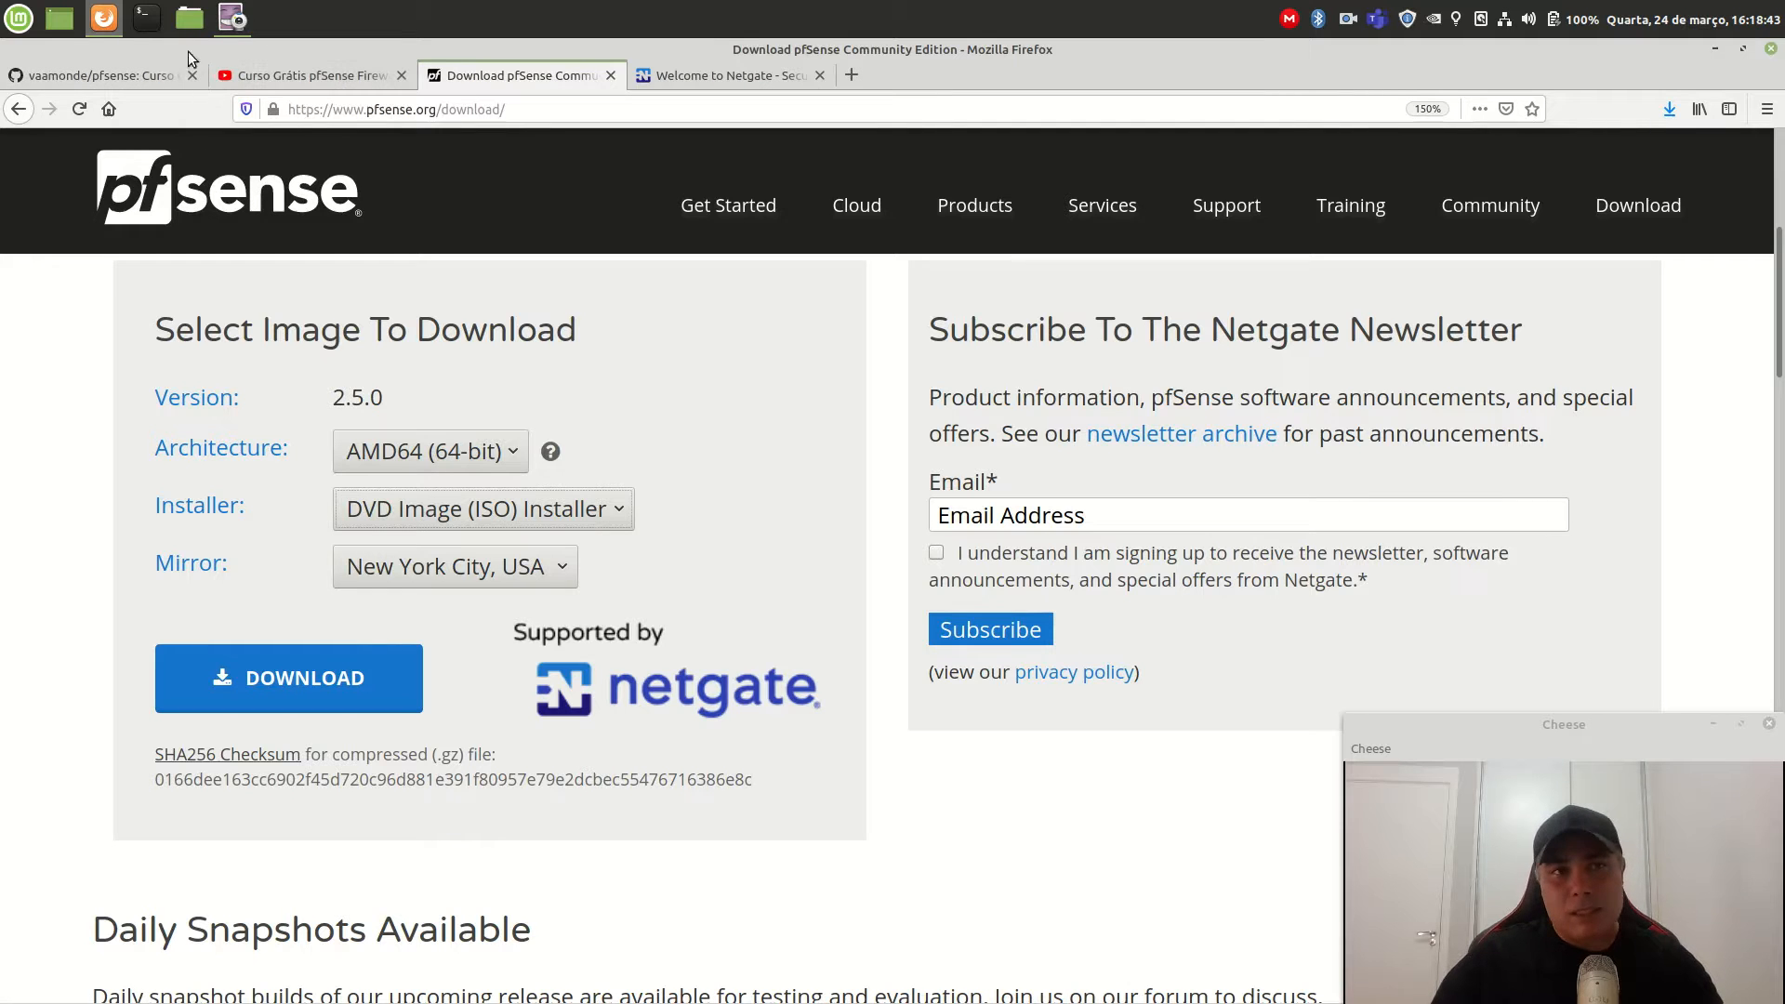
click(193, 13)
Resize the file manager window over the browser and go to the Downloads folder.
double_click(557, 42)
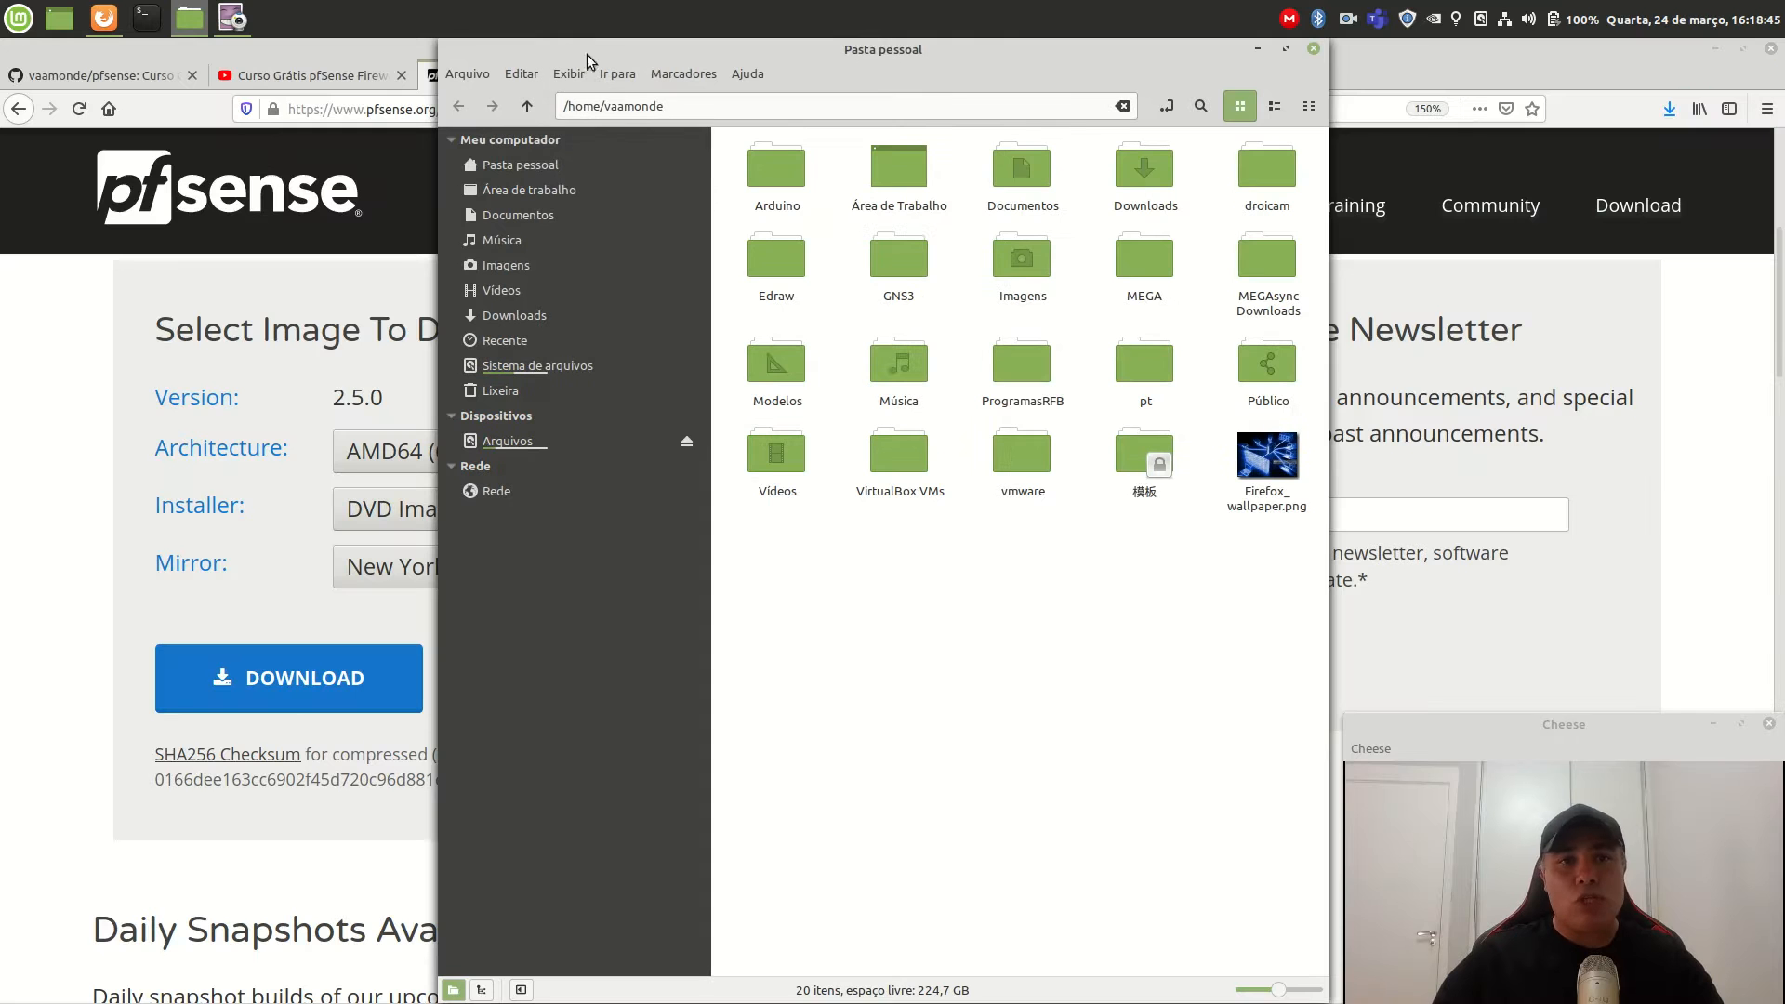
drag(445, 47, 333, 279)
drag(805, 285, 804, 129)
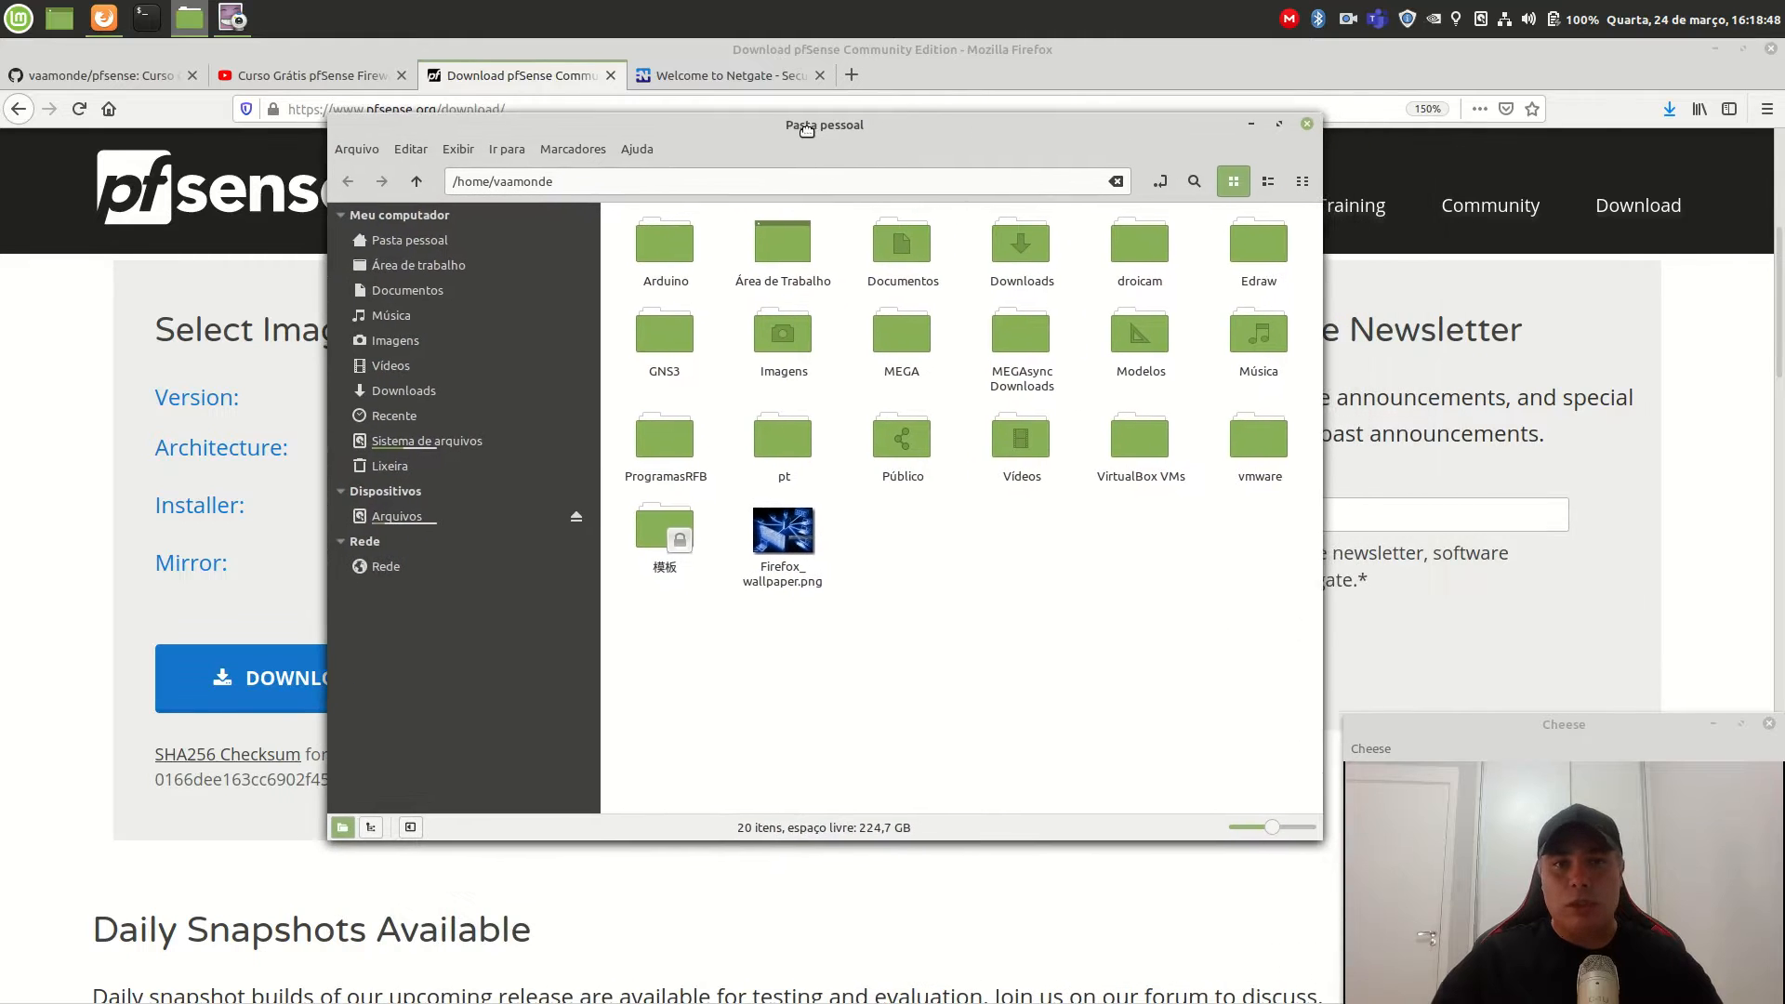
click(413, 399)
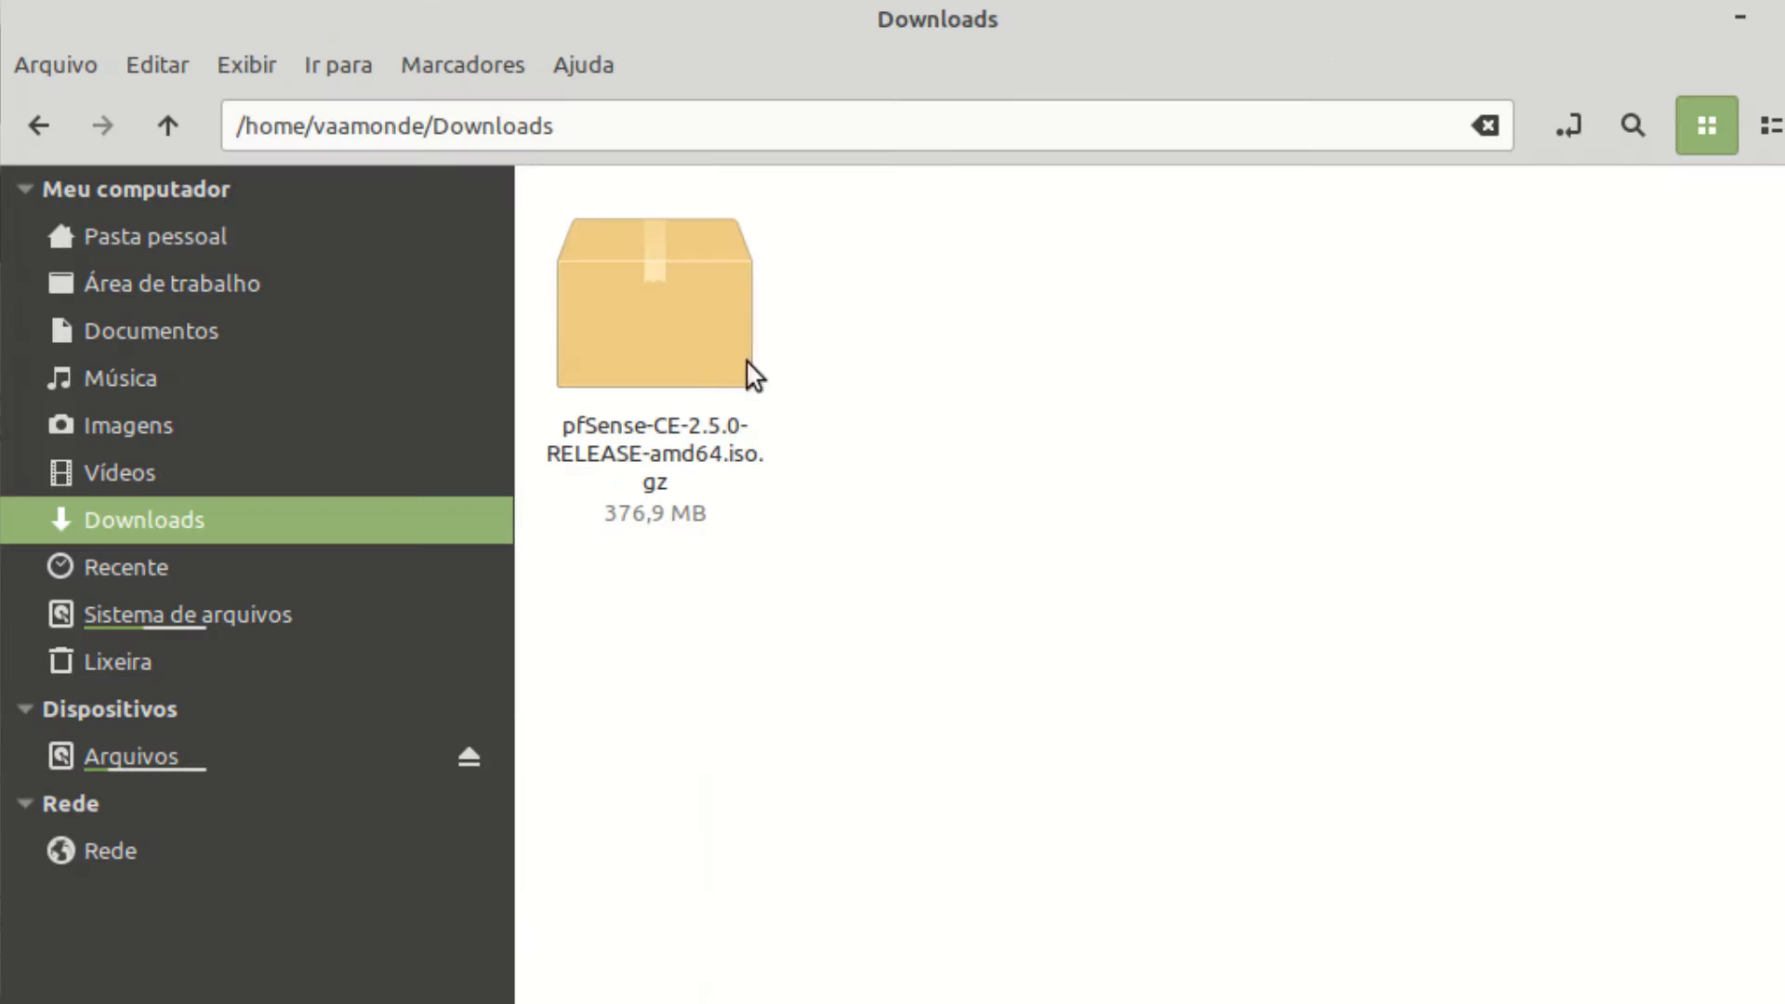
Extract pfSense-CE-2.5.0-RELEASE-amd64.iso.gz here with Extrair aqui.
click(698, 300)
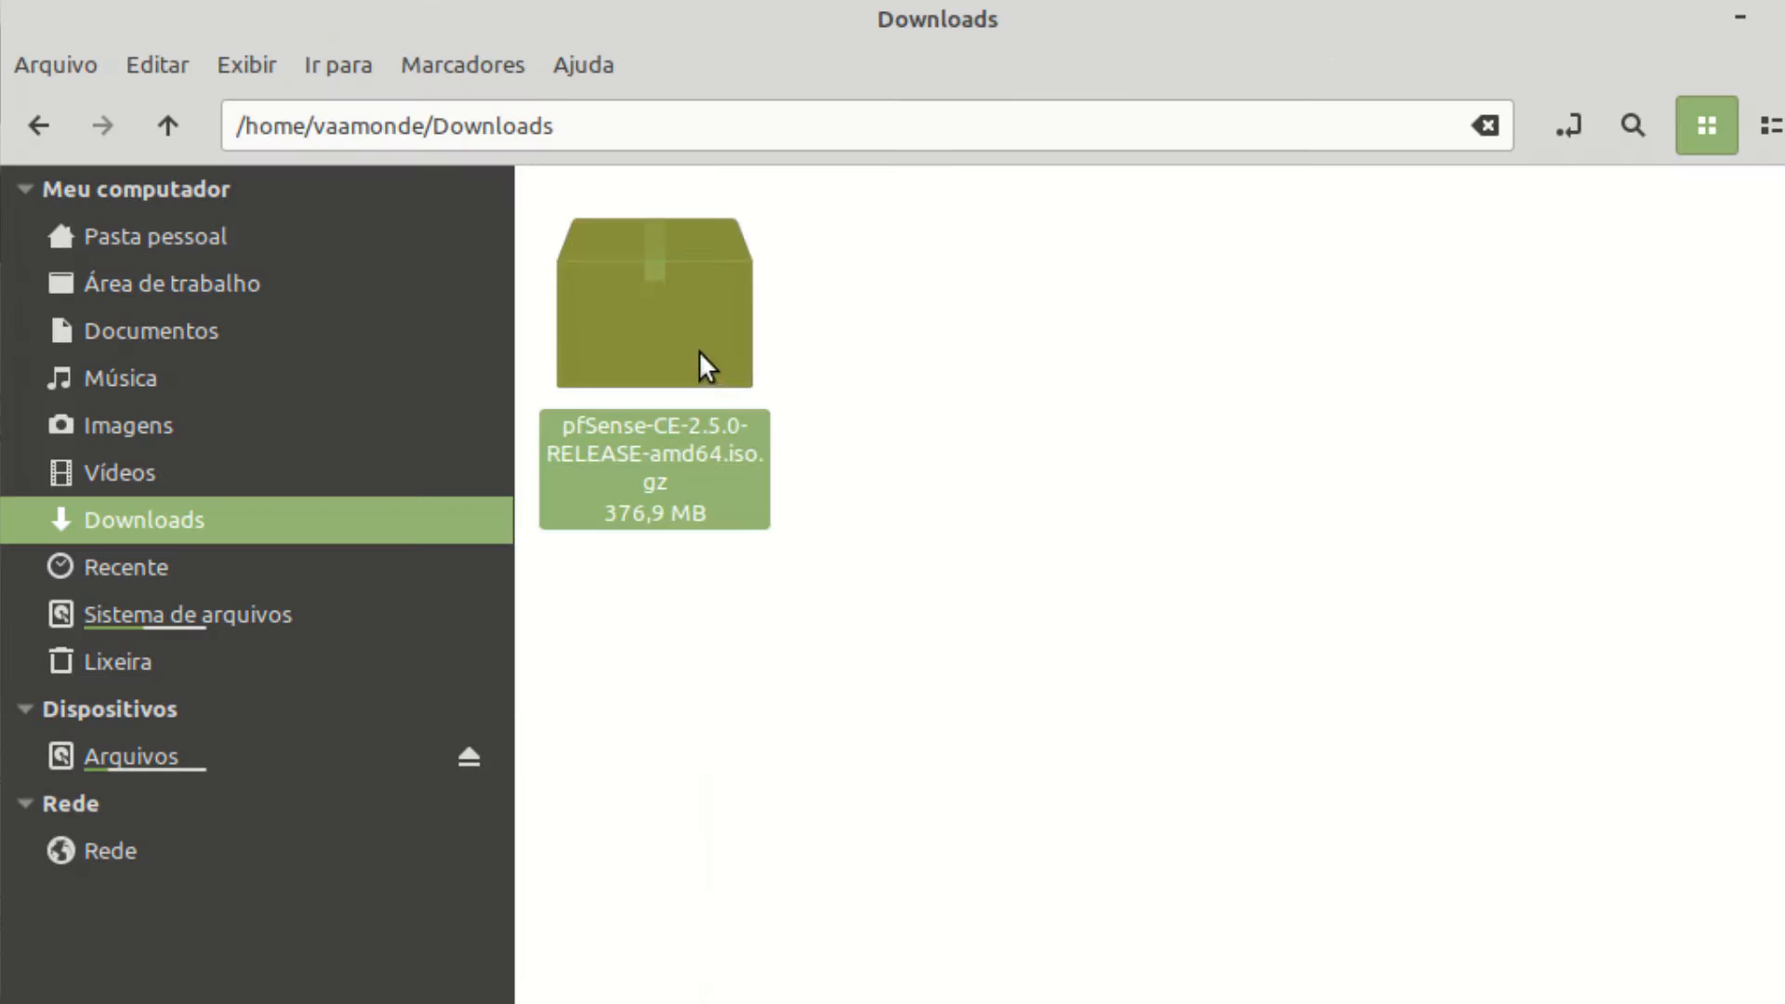
right_click(674, 309)
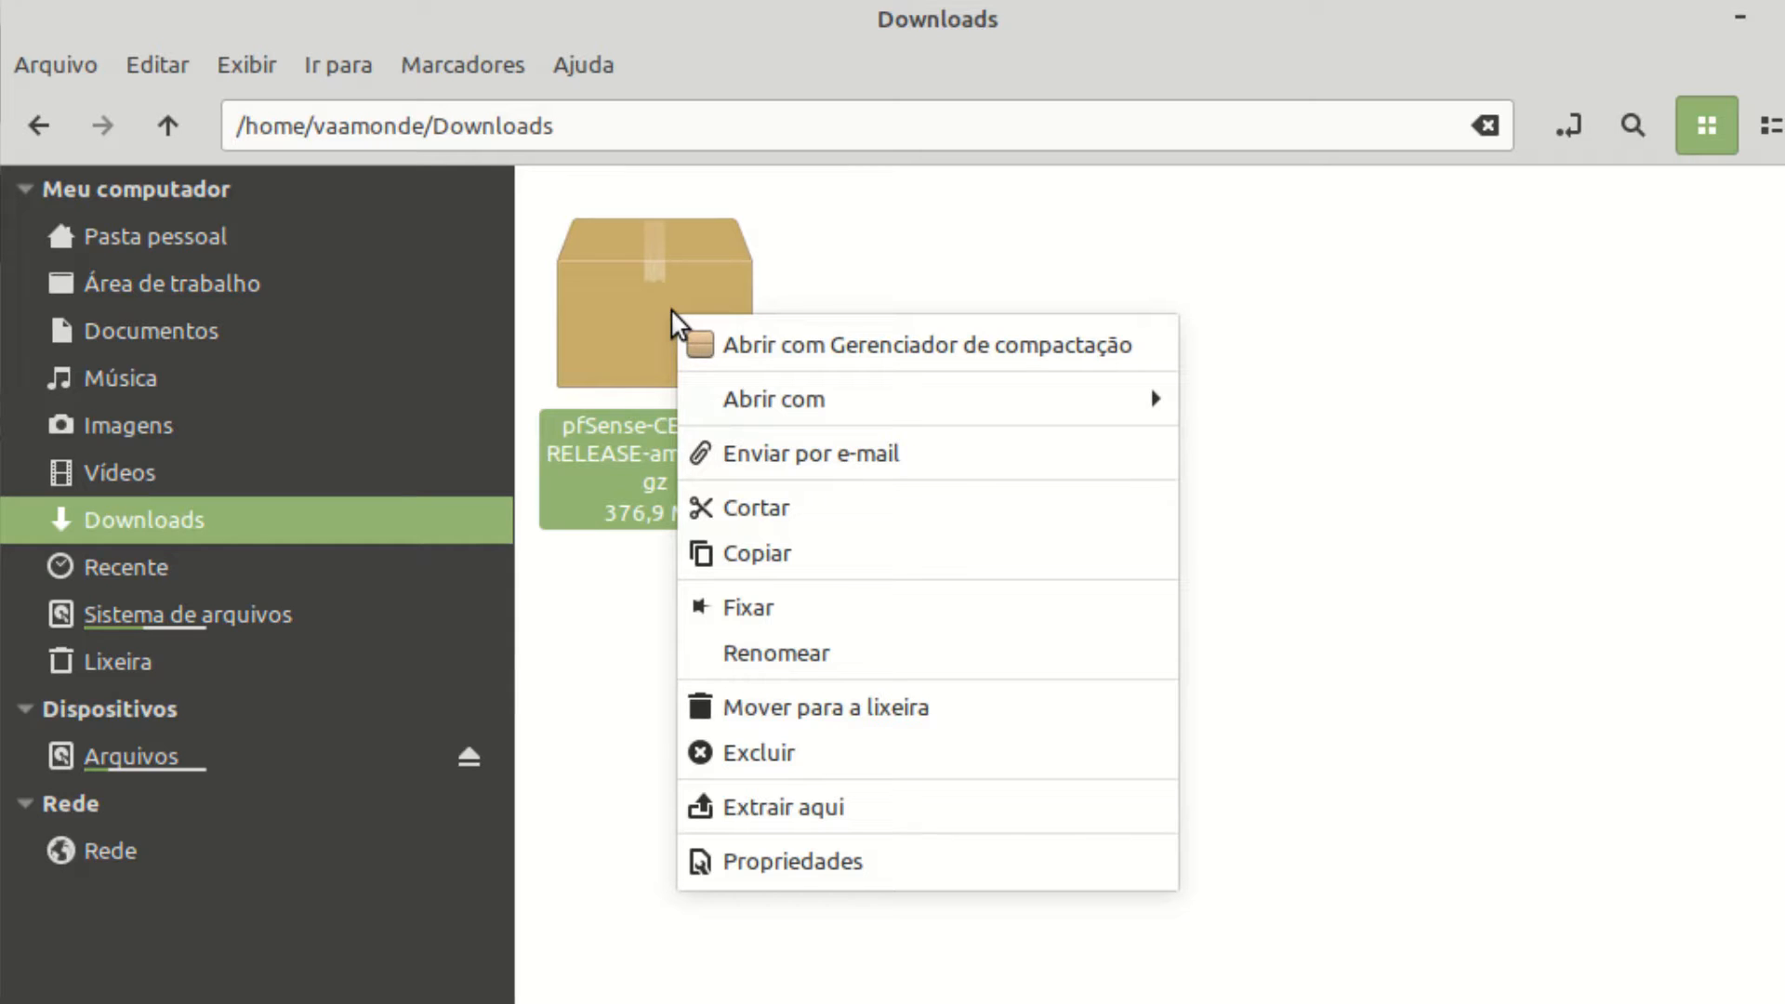
click(890, 806)
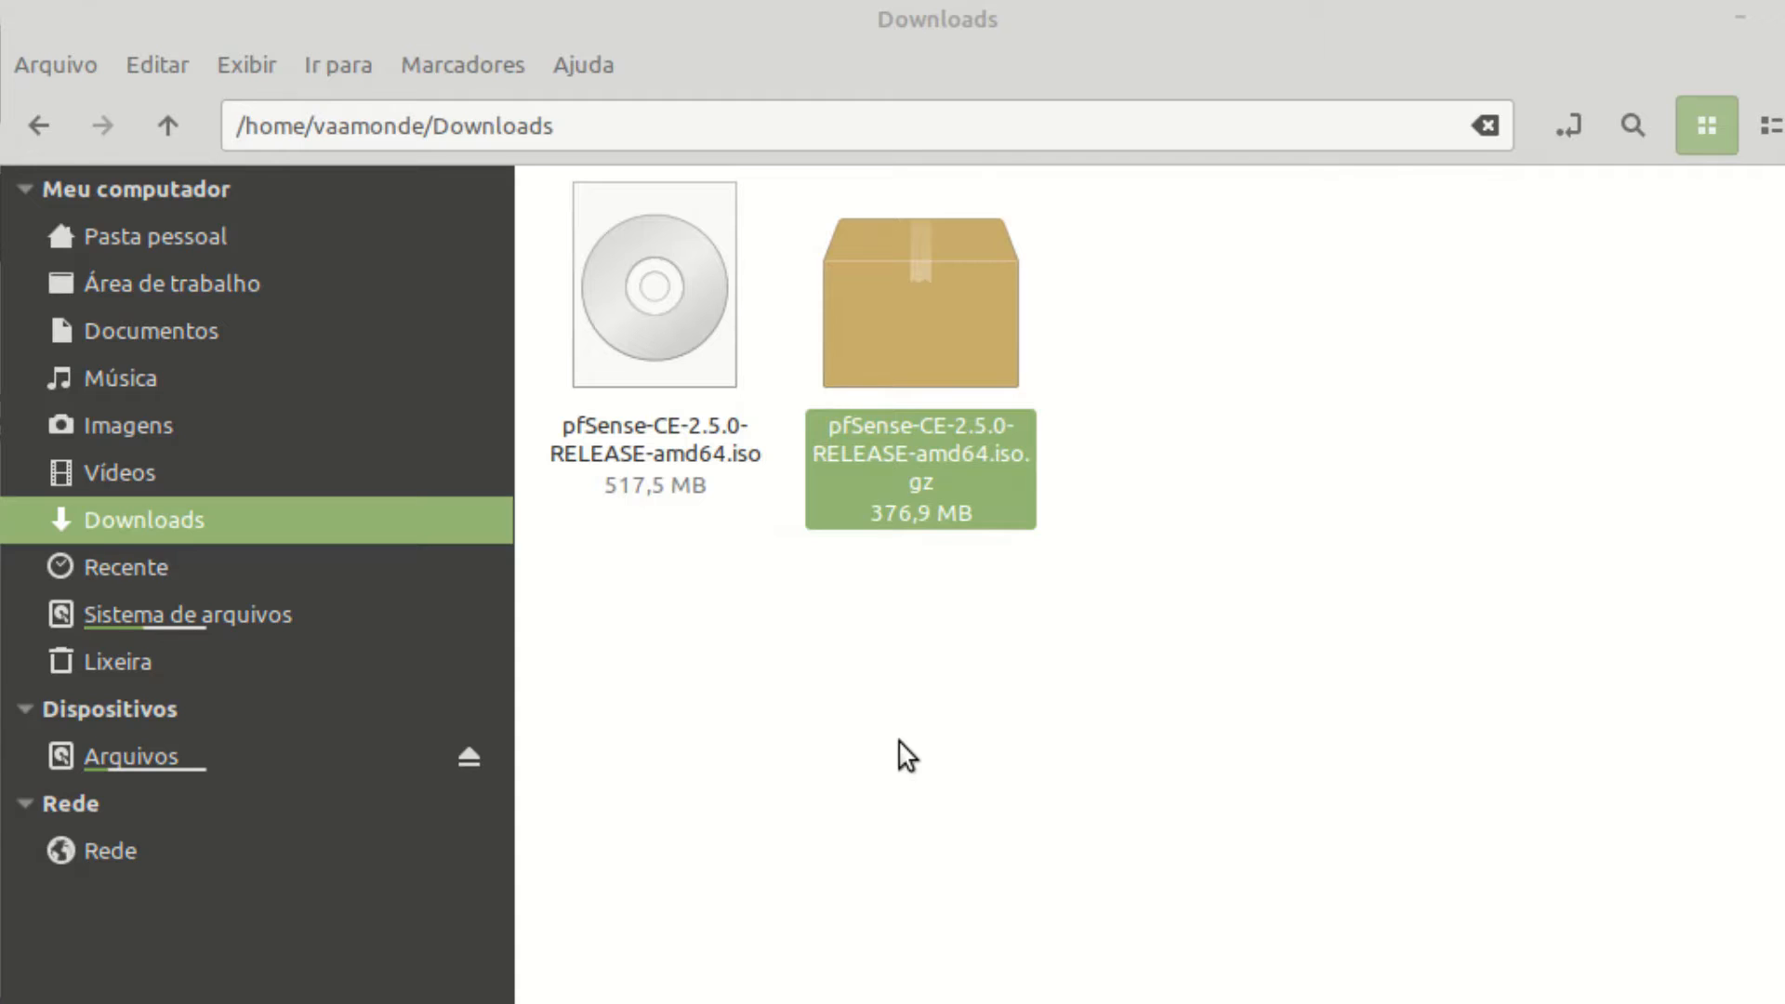
click(800, 765)
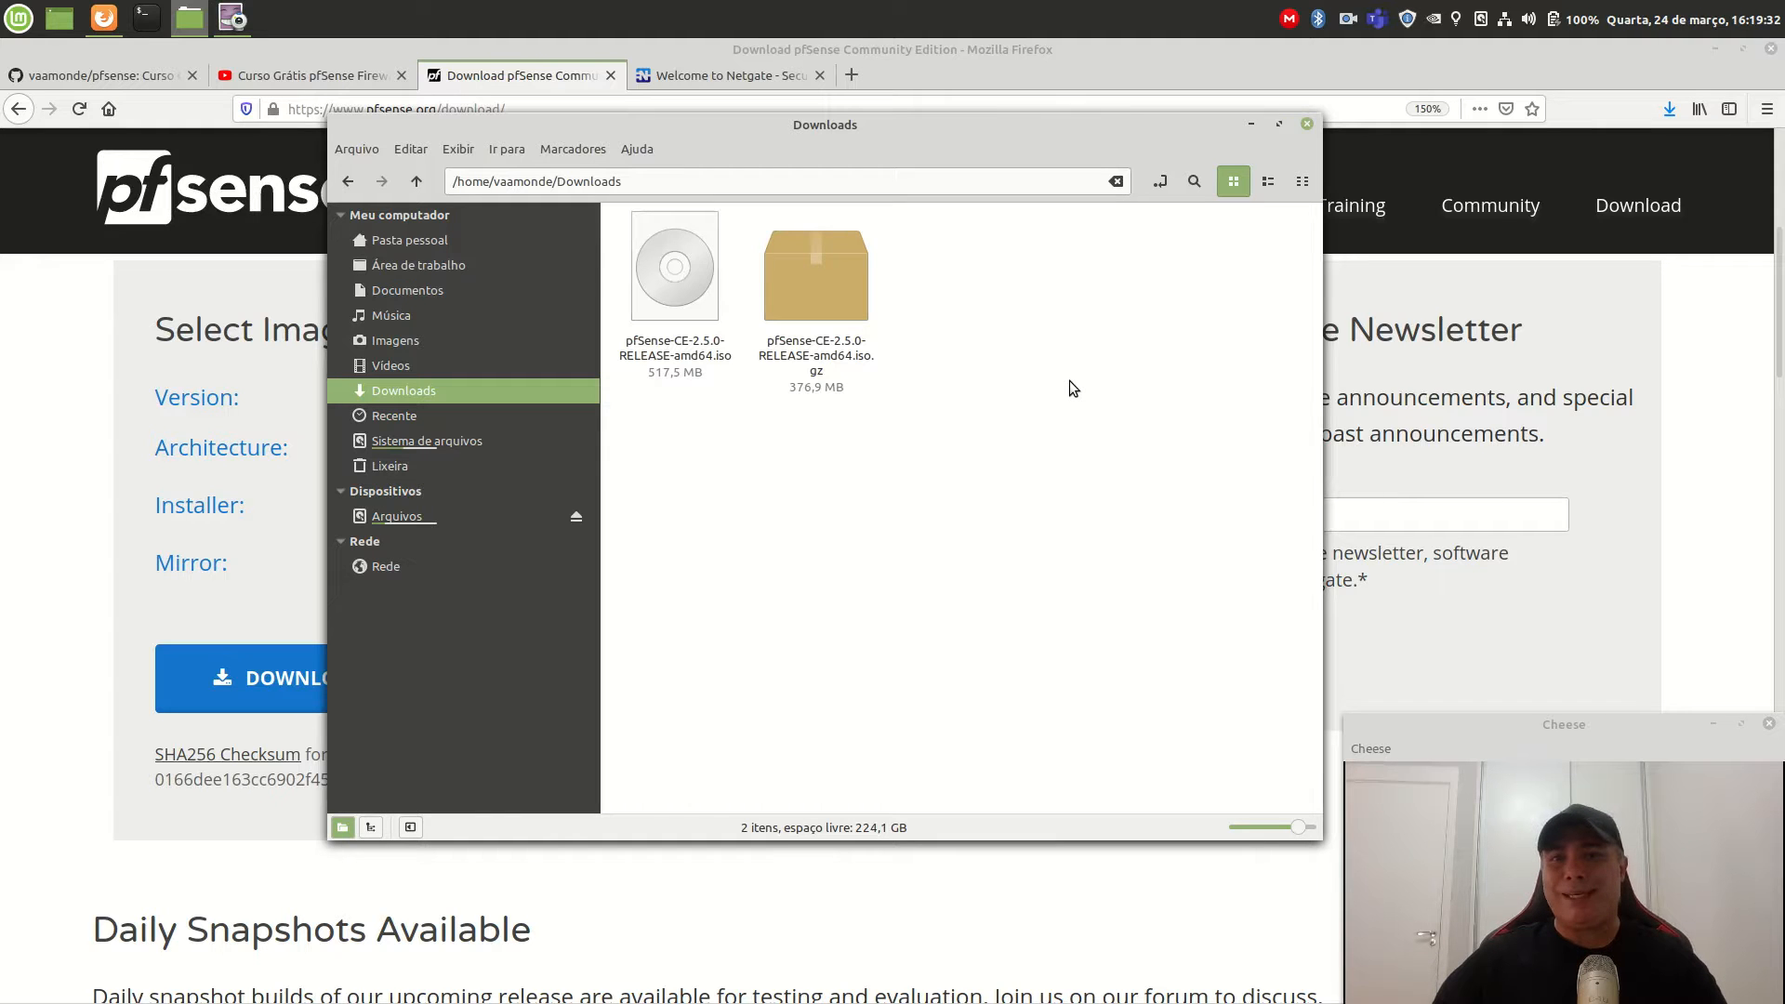
Minimize the file manager and Firefox, and launch the VirtualBox Manager from the dock.
click(1251, 126)
click(1716, 48)
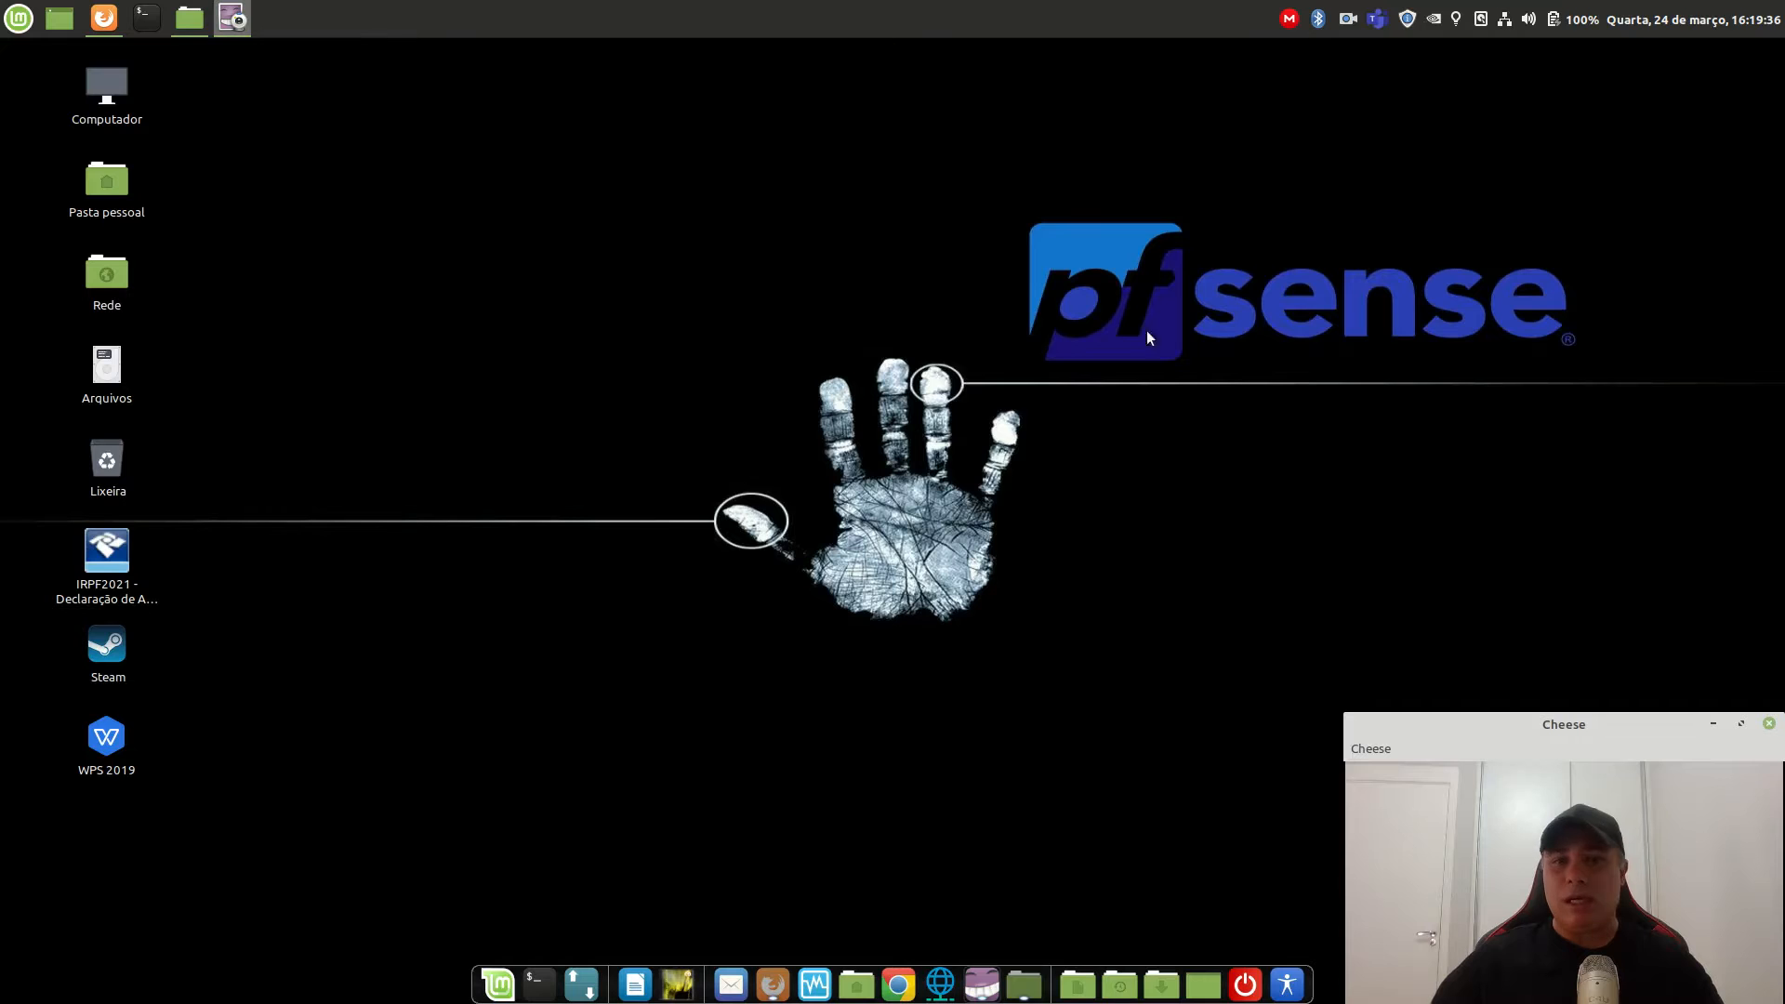
click(799, 976)
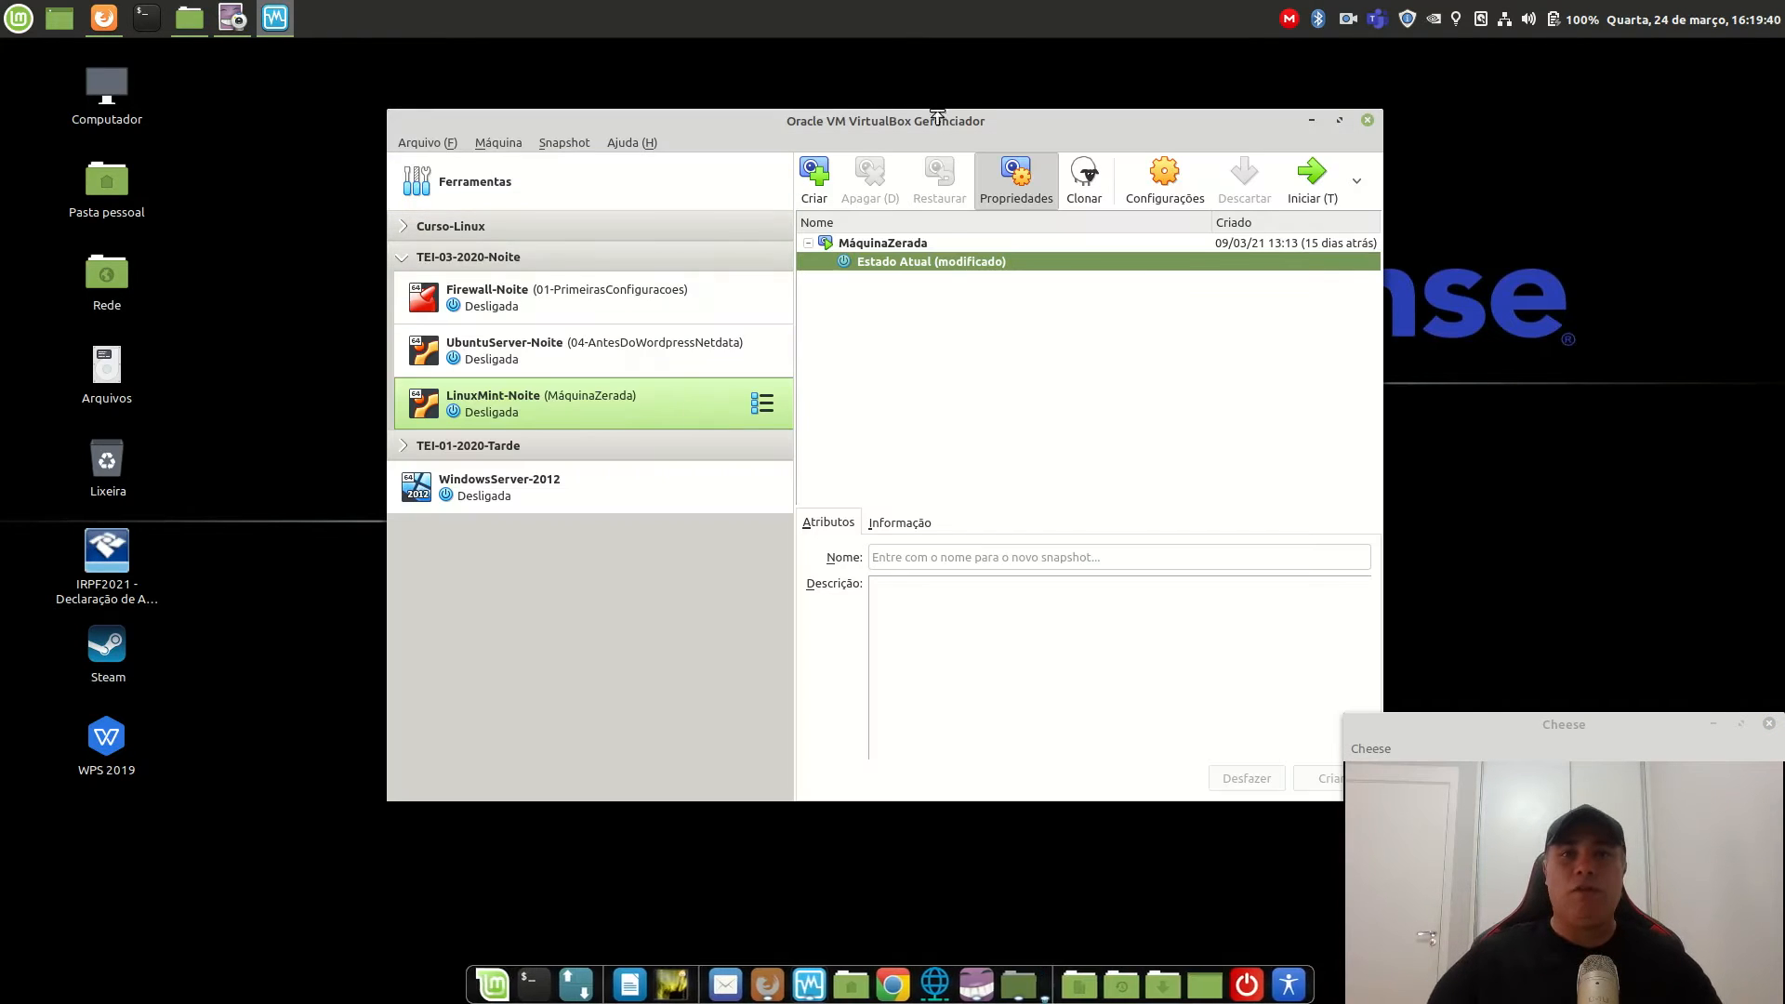
drag(928, 123, 884, 133)
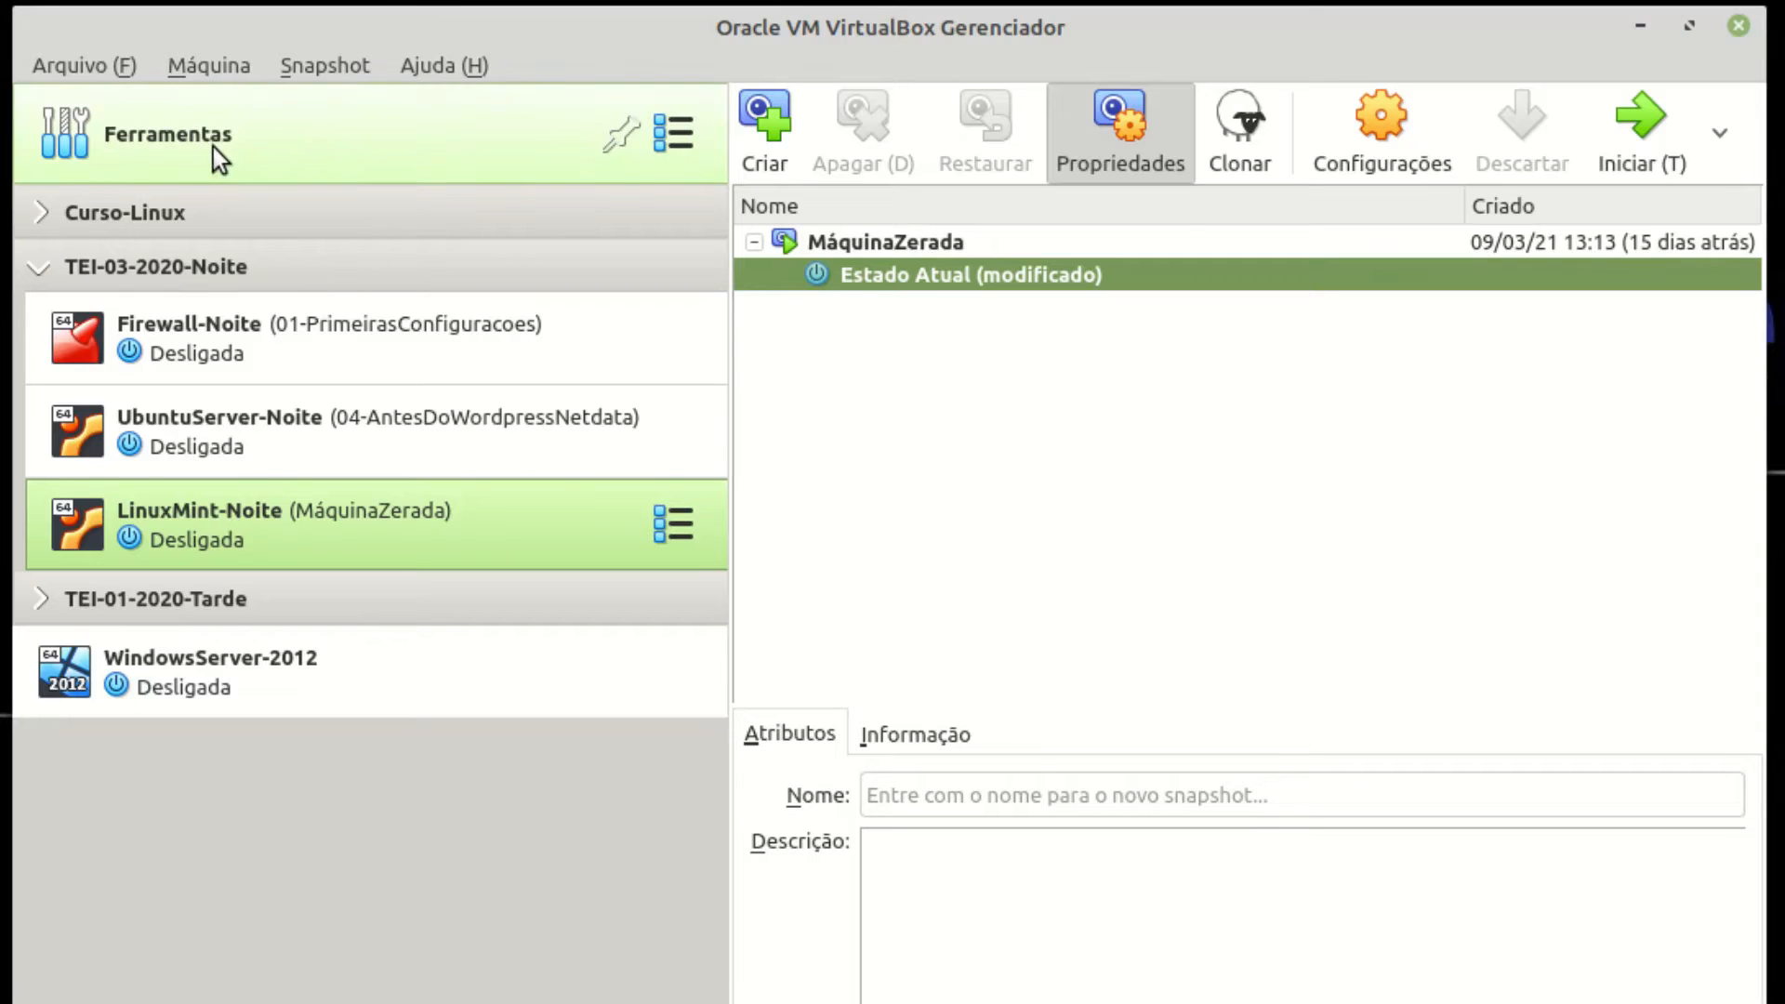
Start a new VM named pfSense-2.5, type BSD, version FreeBSD (64-bit).
click(450, 198)
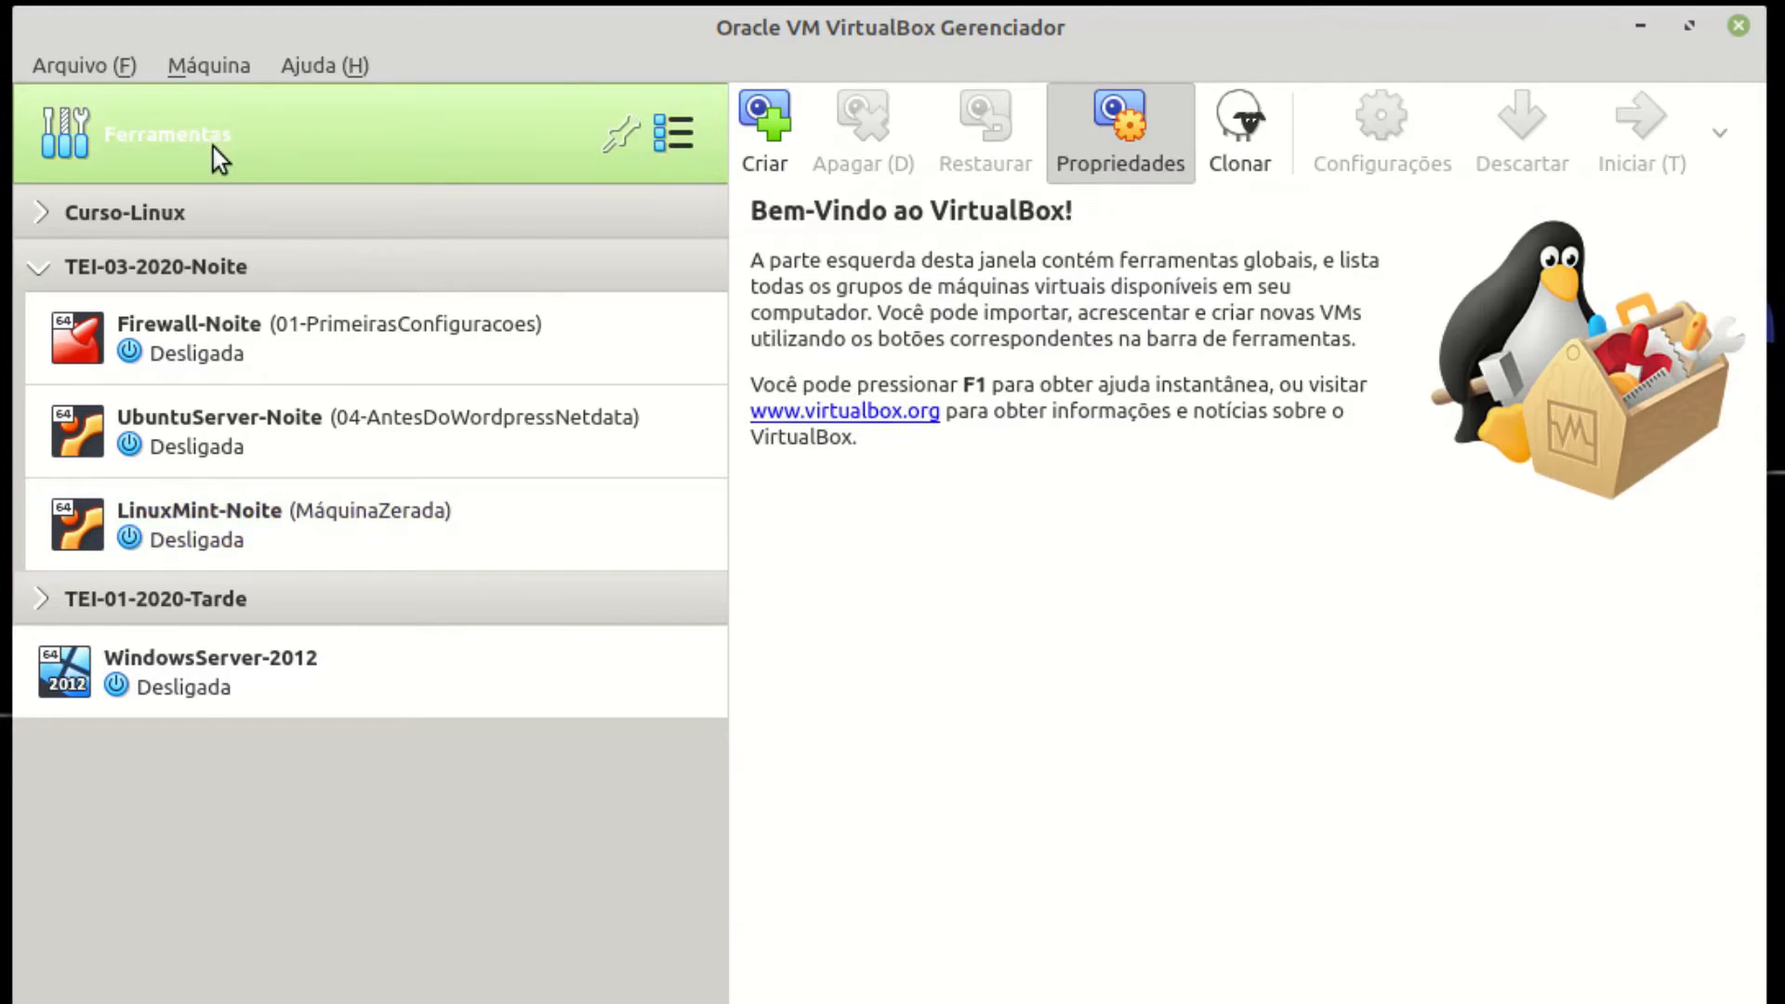
click(1175, 137)
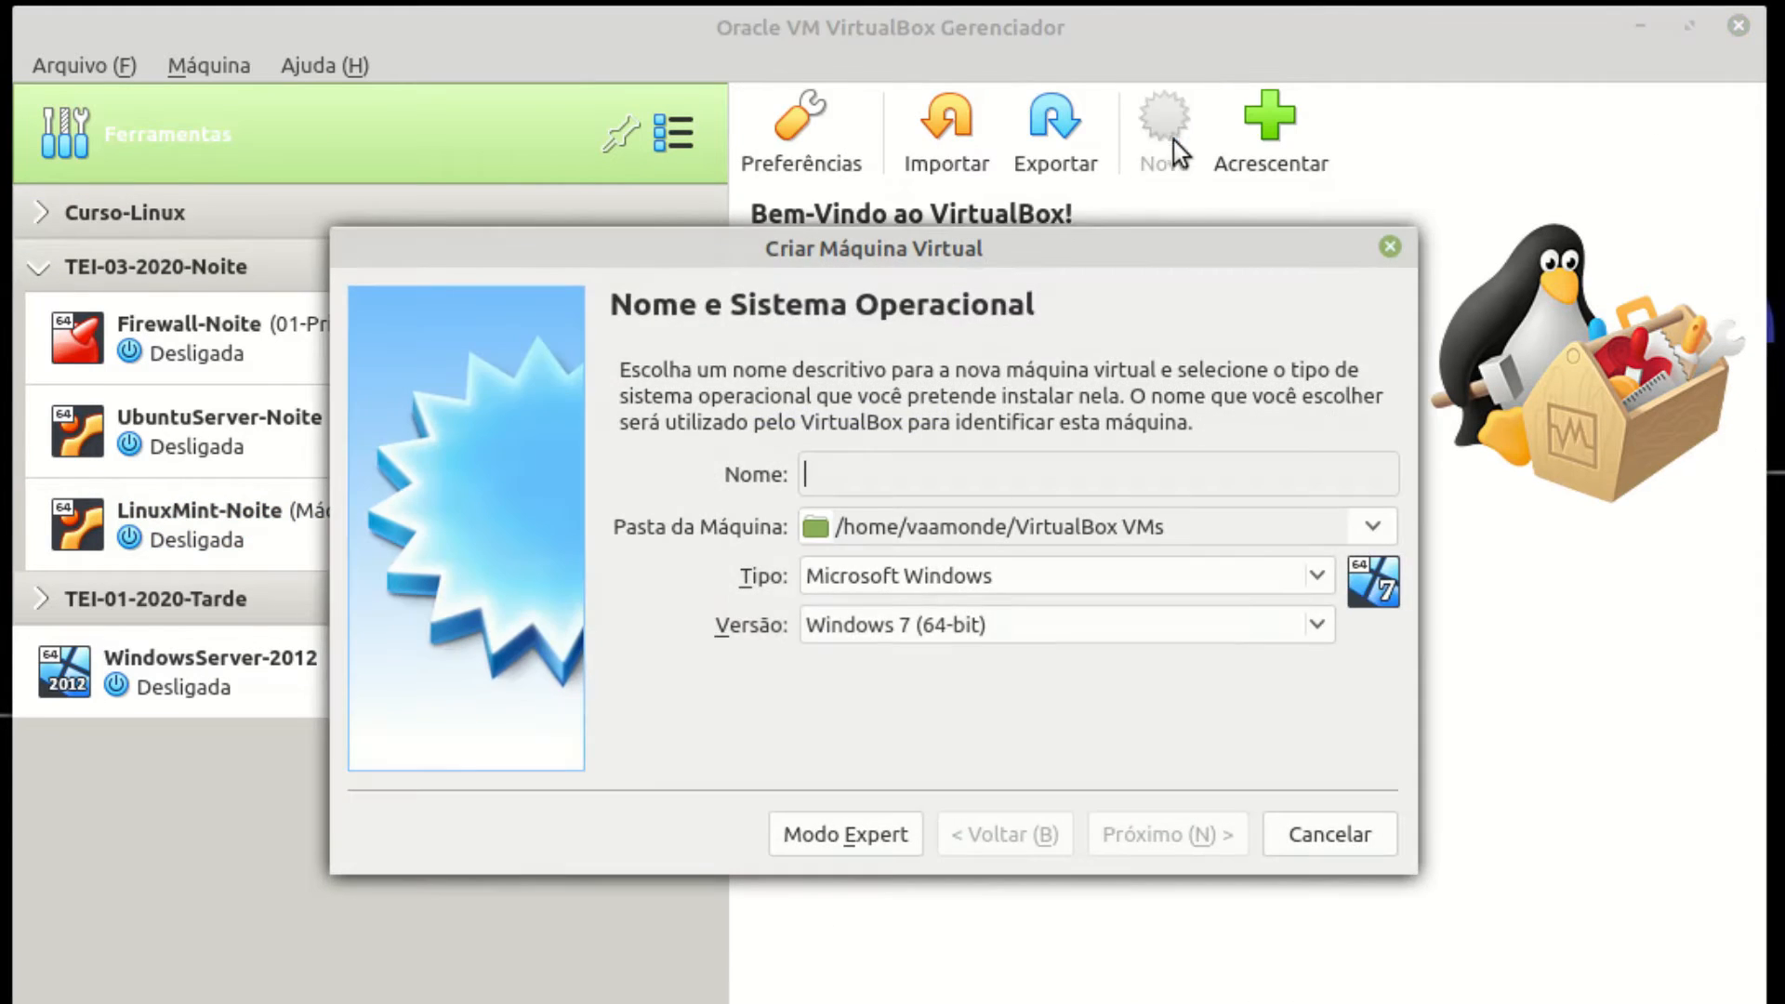
drag(899, 243, 938, 355)
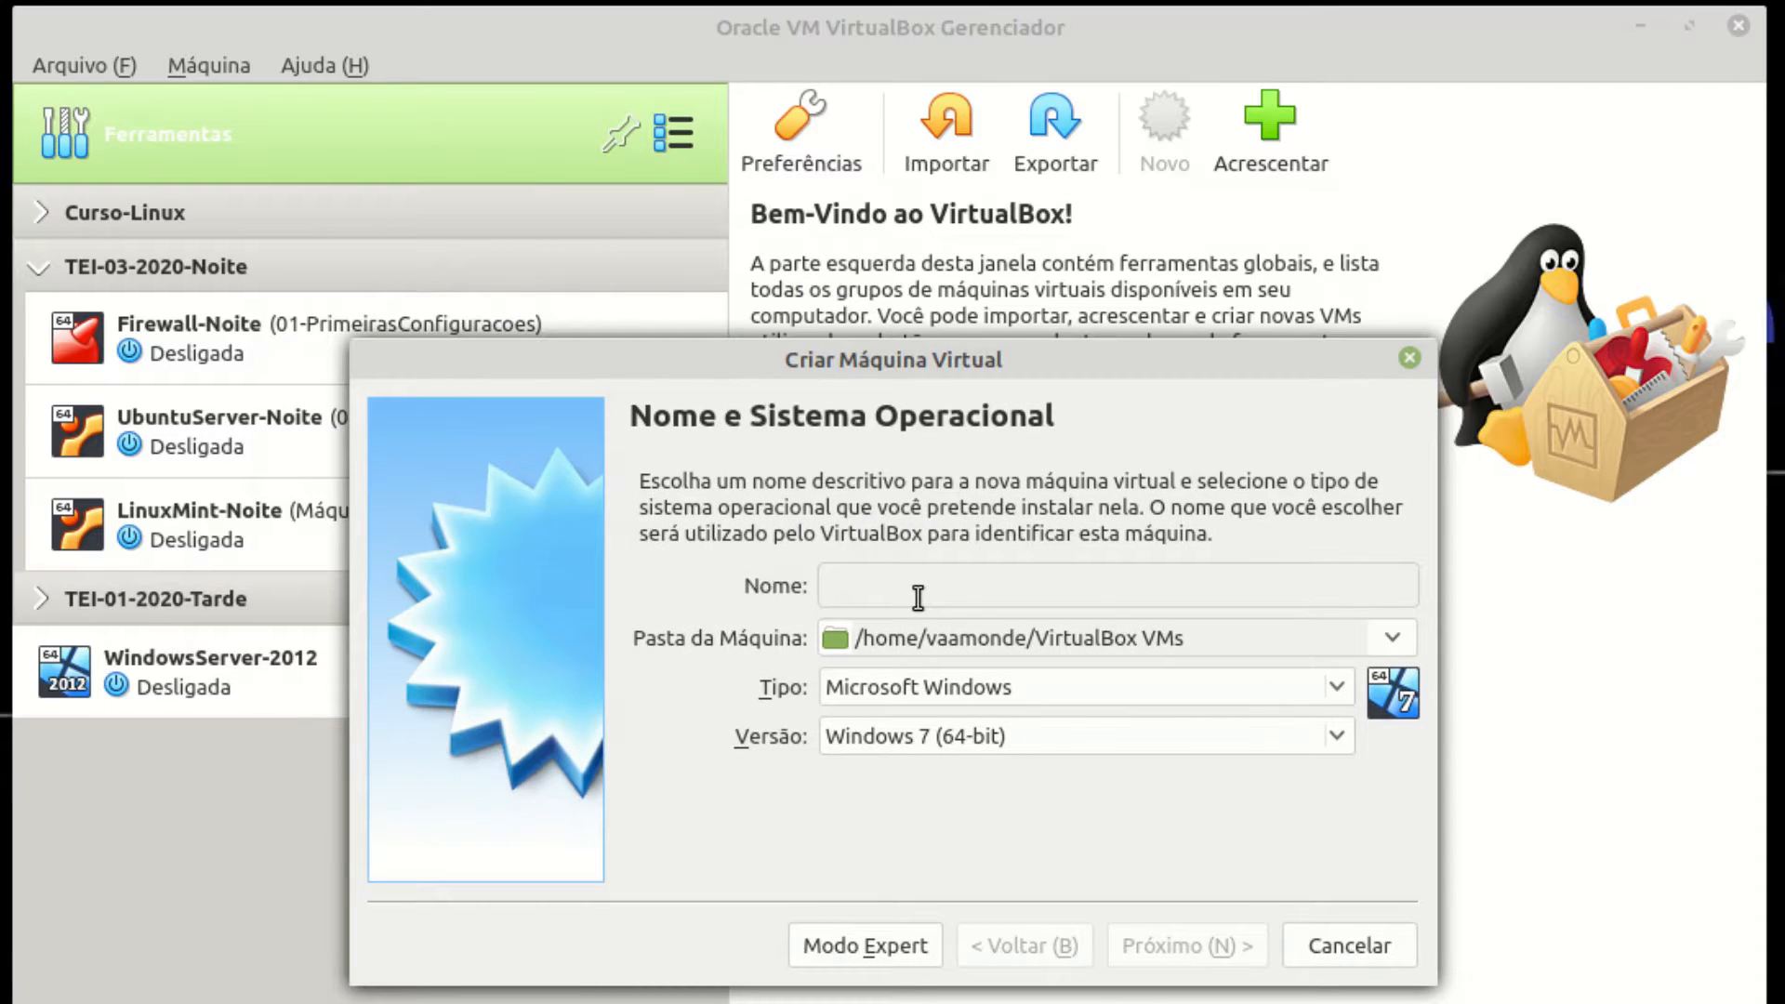
text(pfSense)
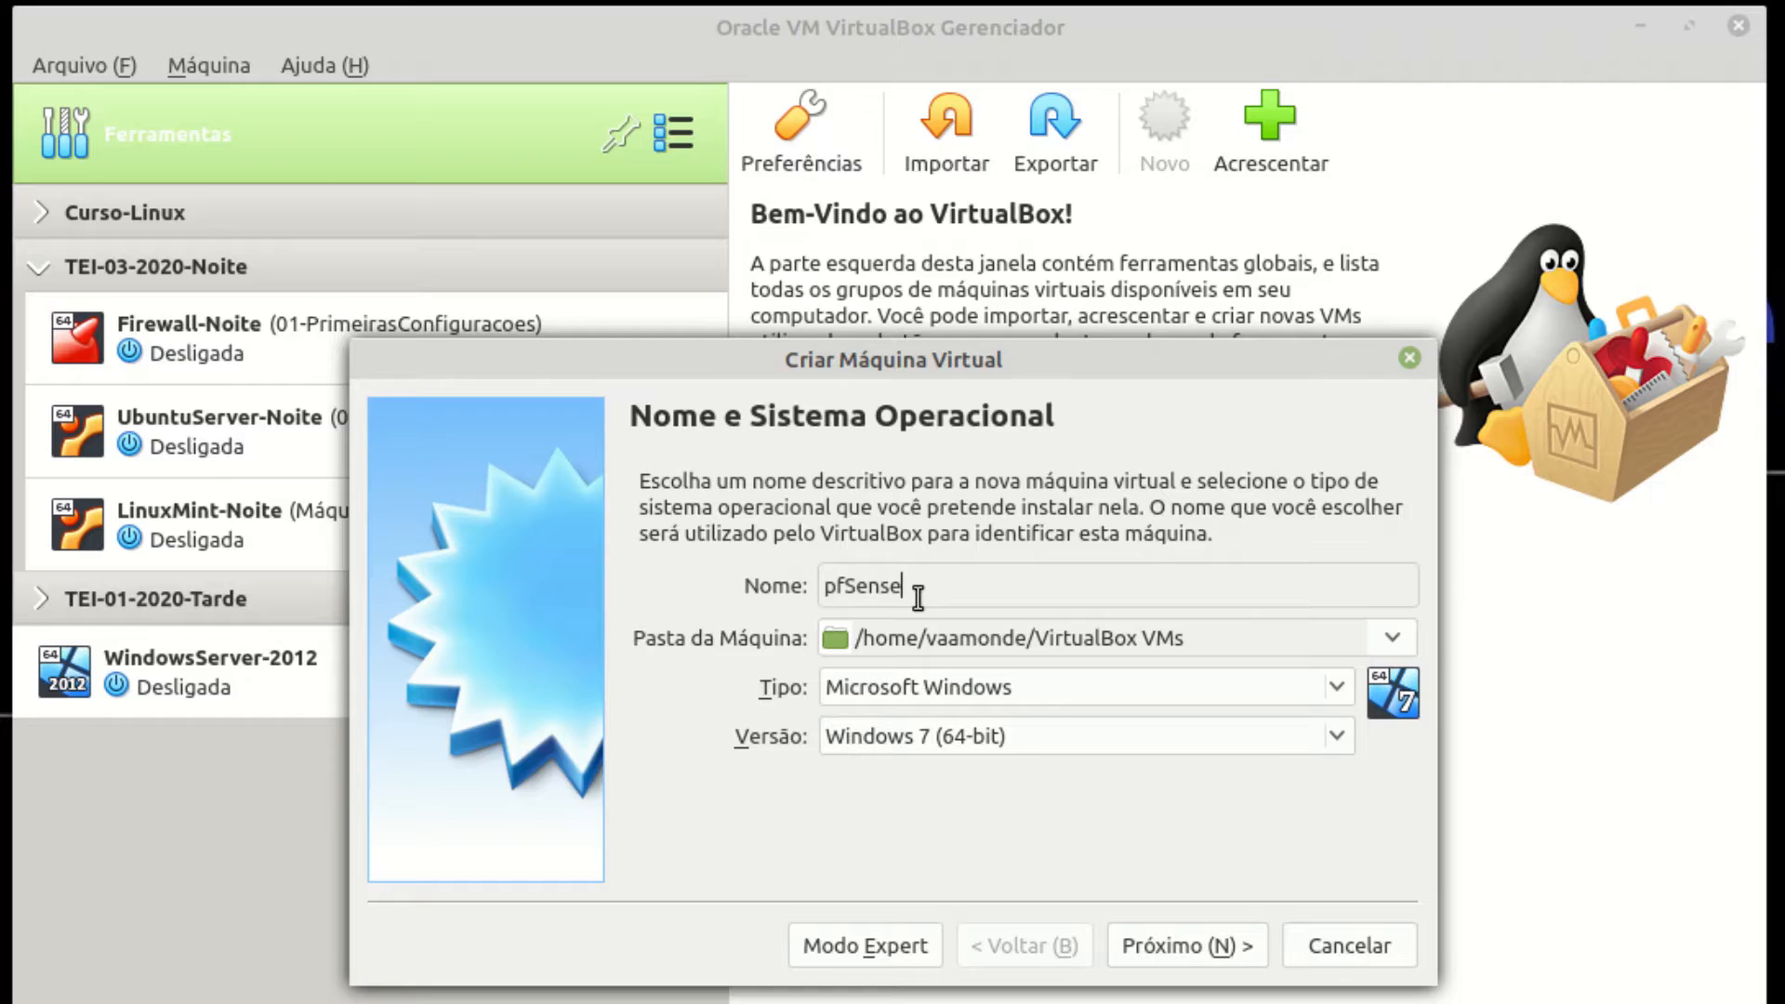
text(-2.5)
click(1023, 690)
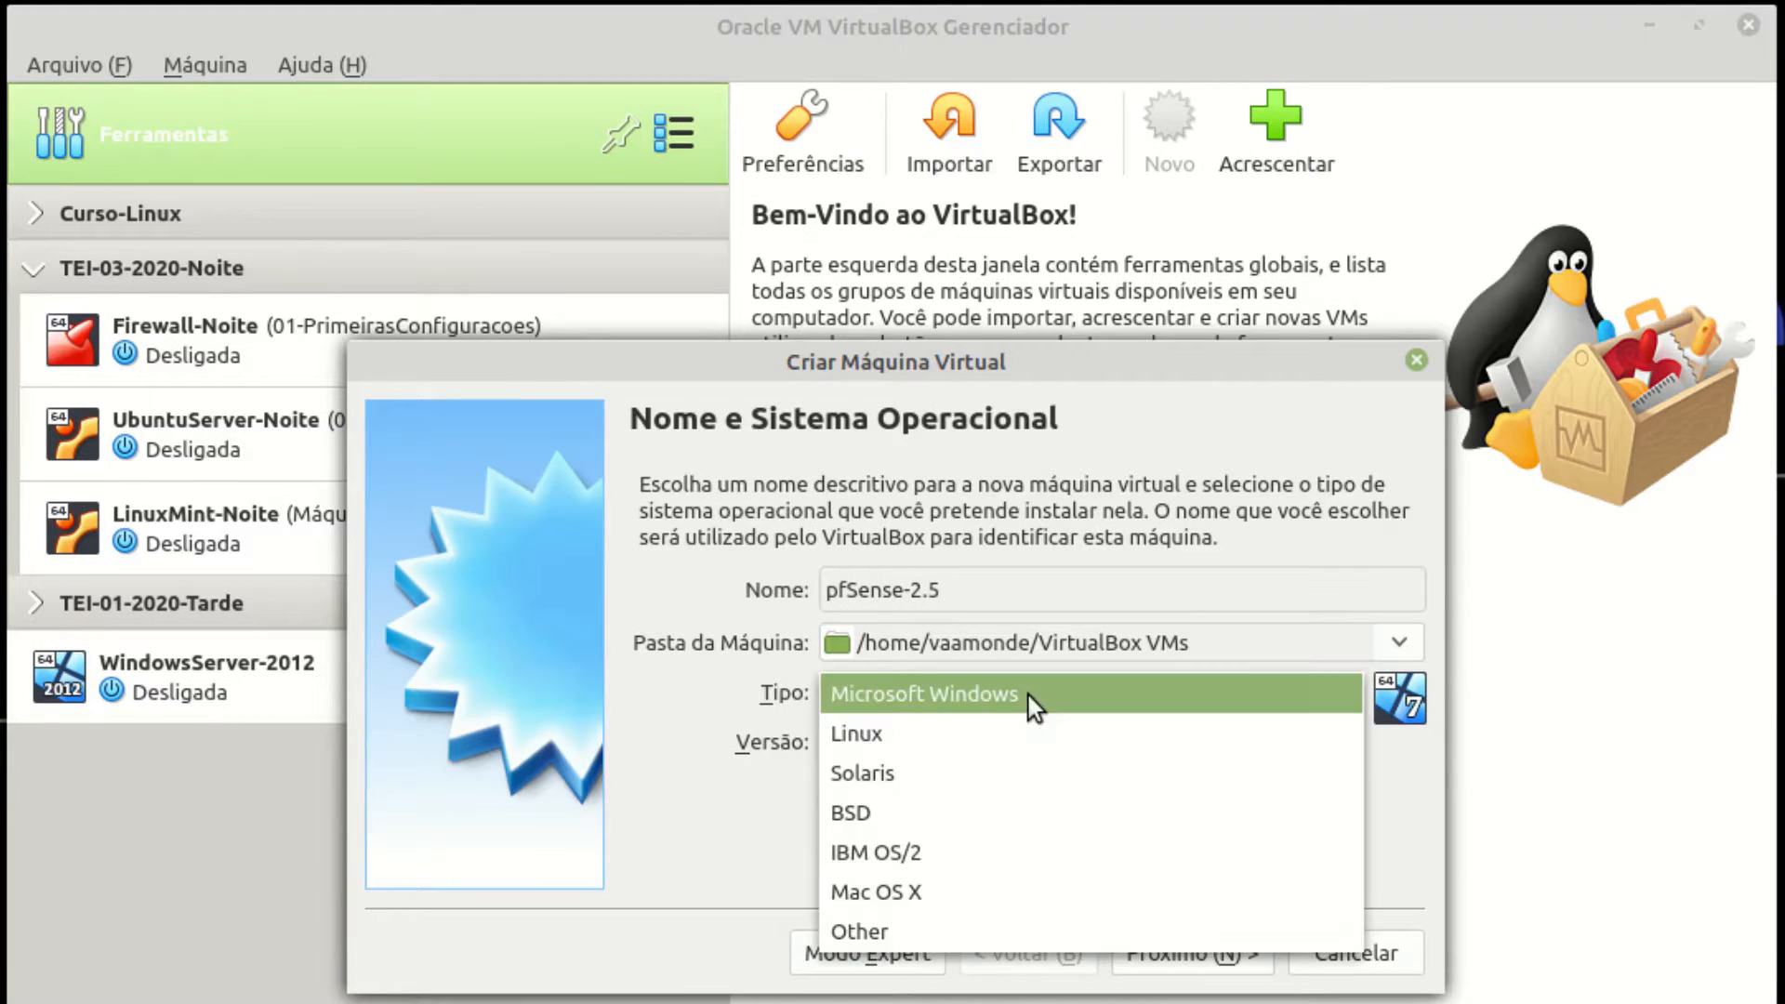
click(934, 818)
click(1026, 757)
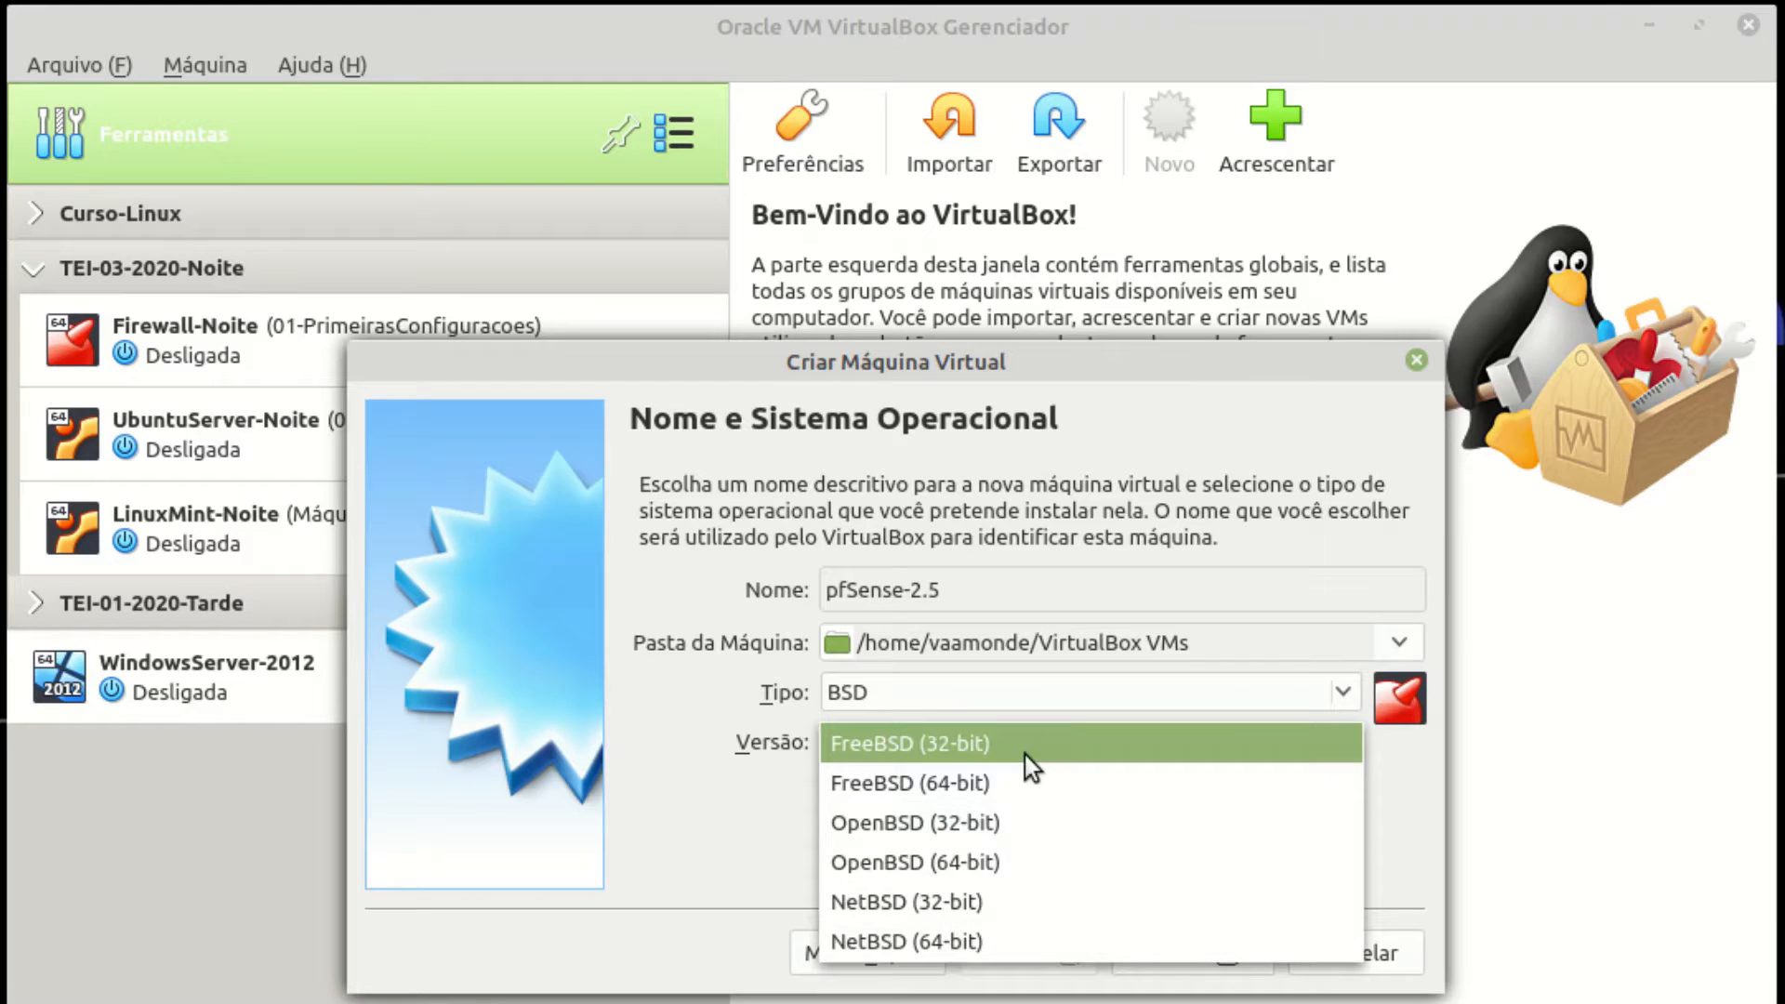
click(1010, 792)
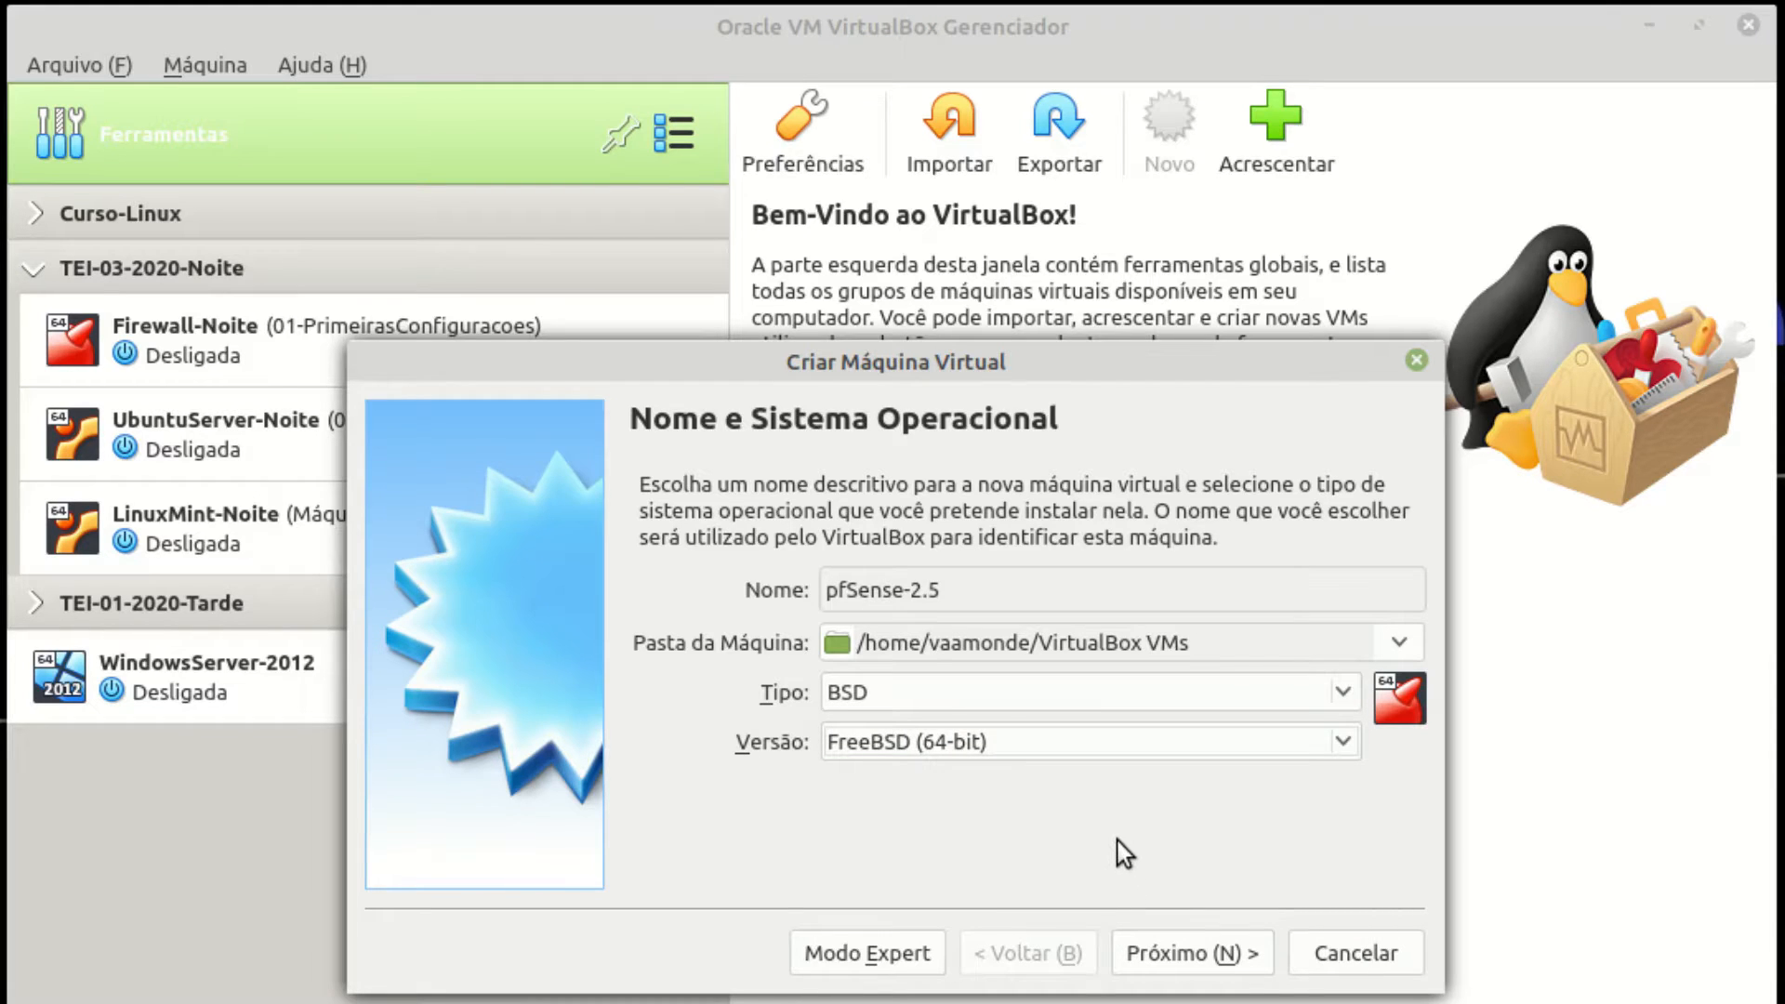
click(1197, 967)
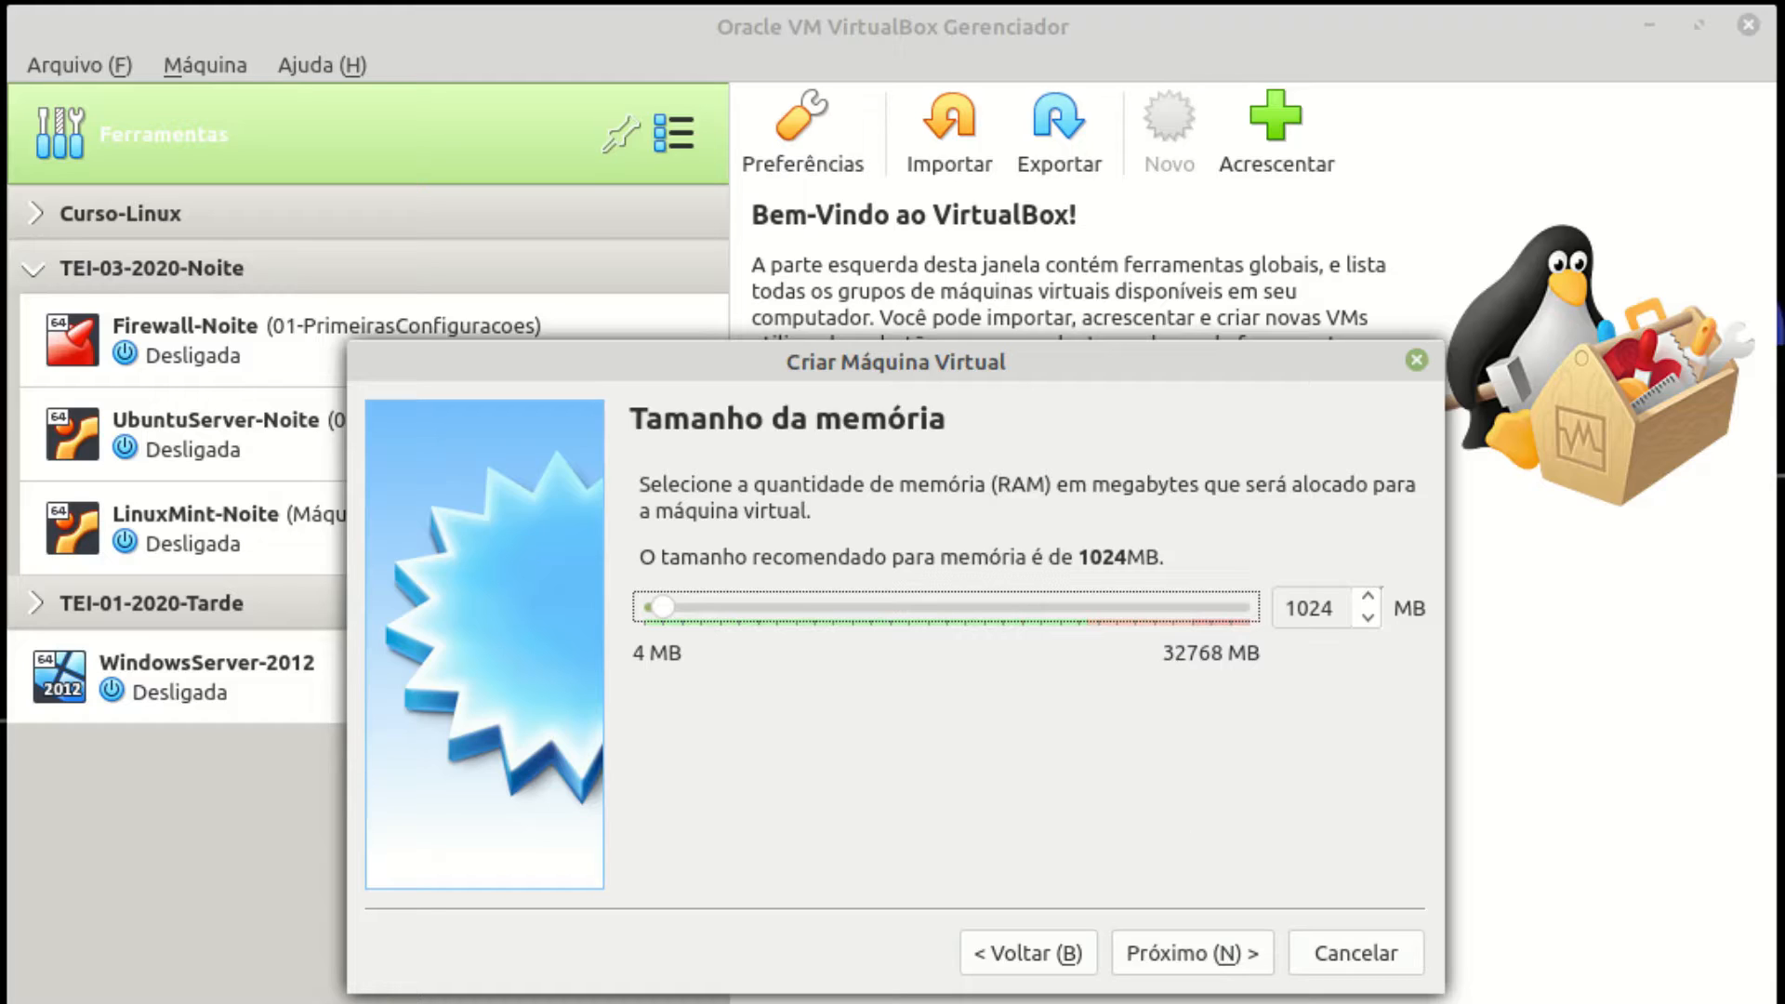
Give pfSense-2.5 1024 MB RAM and a new dynamically allocated 16,00 GB VDI disk.
click(1201, 958)
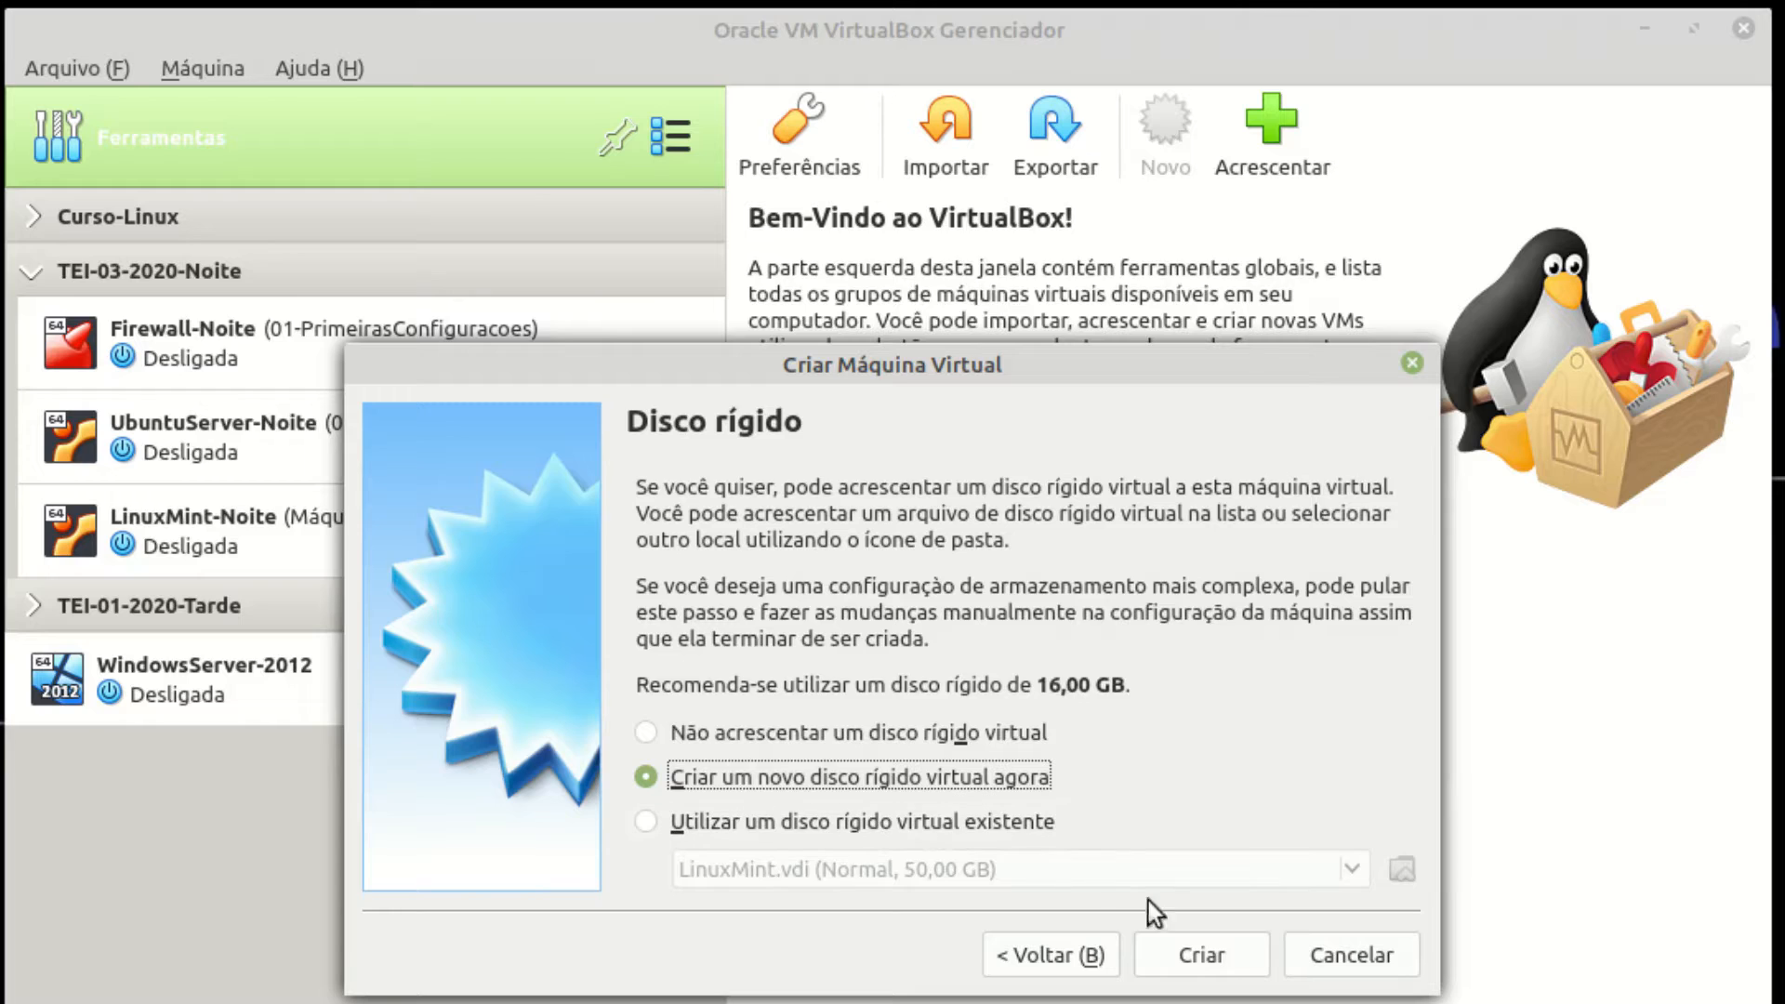
click(1201, 955)
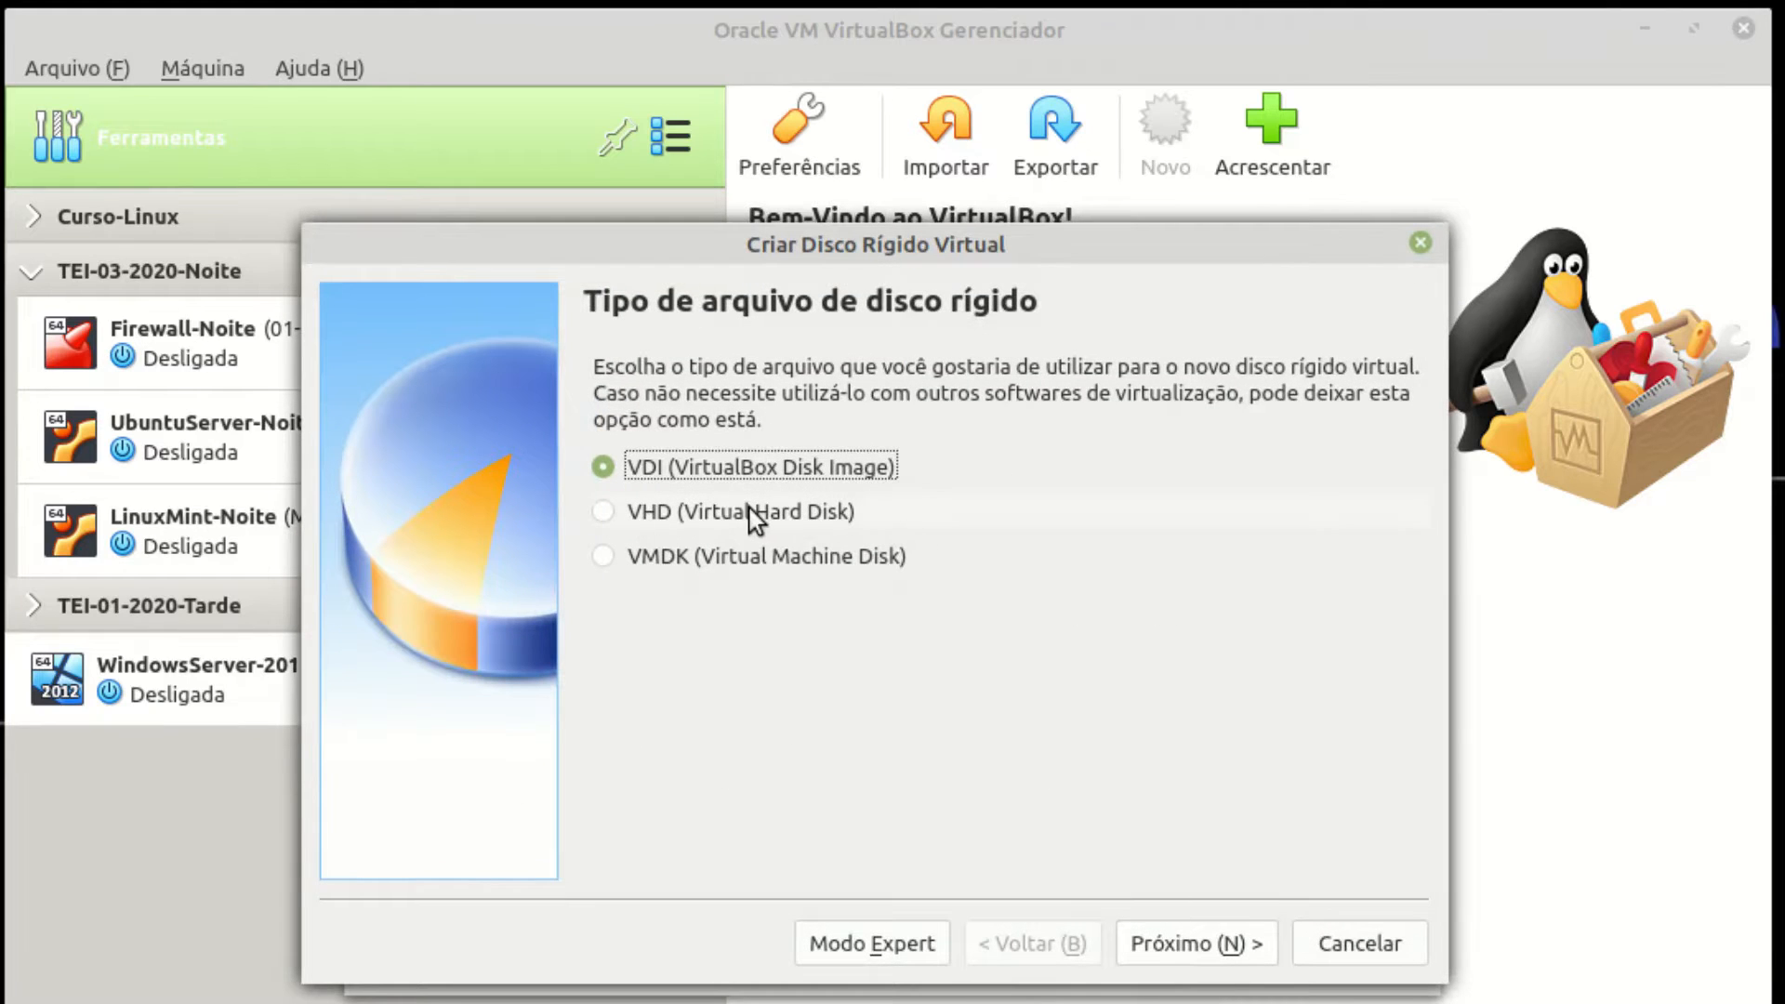
click(1190, 944)
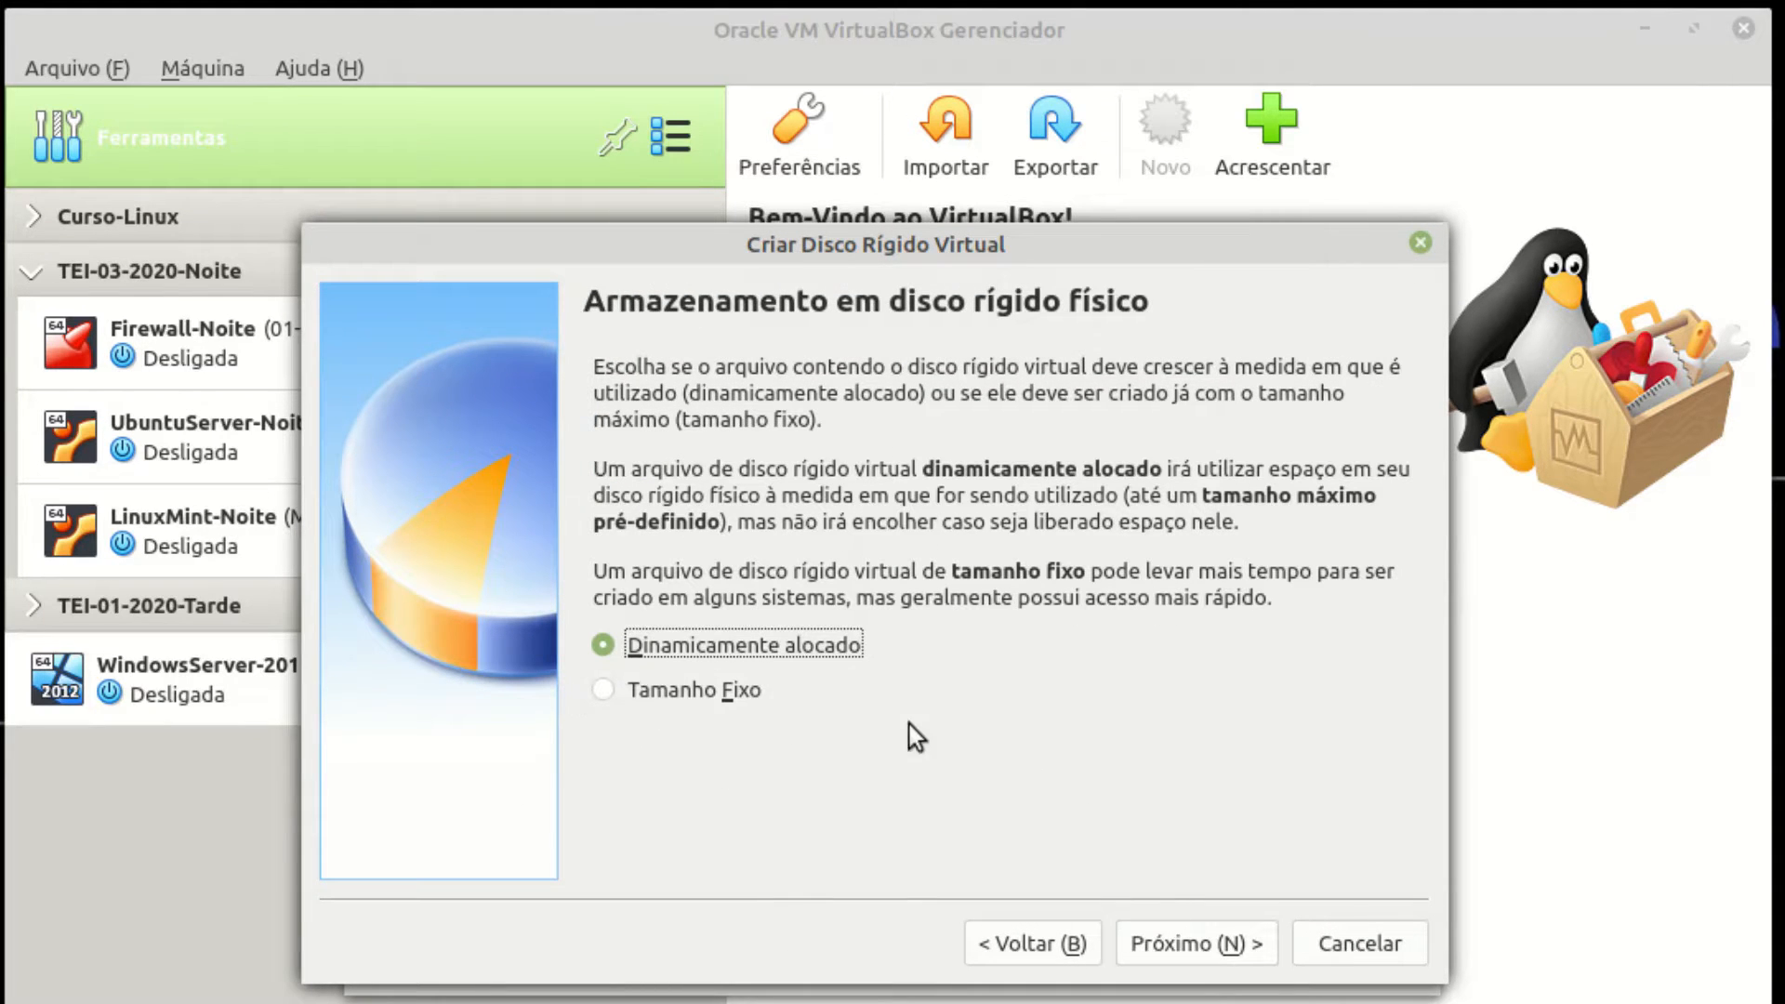
click(1179, 945)
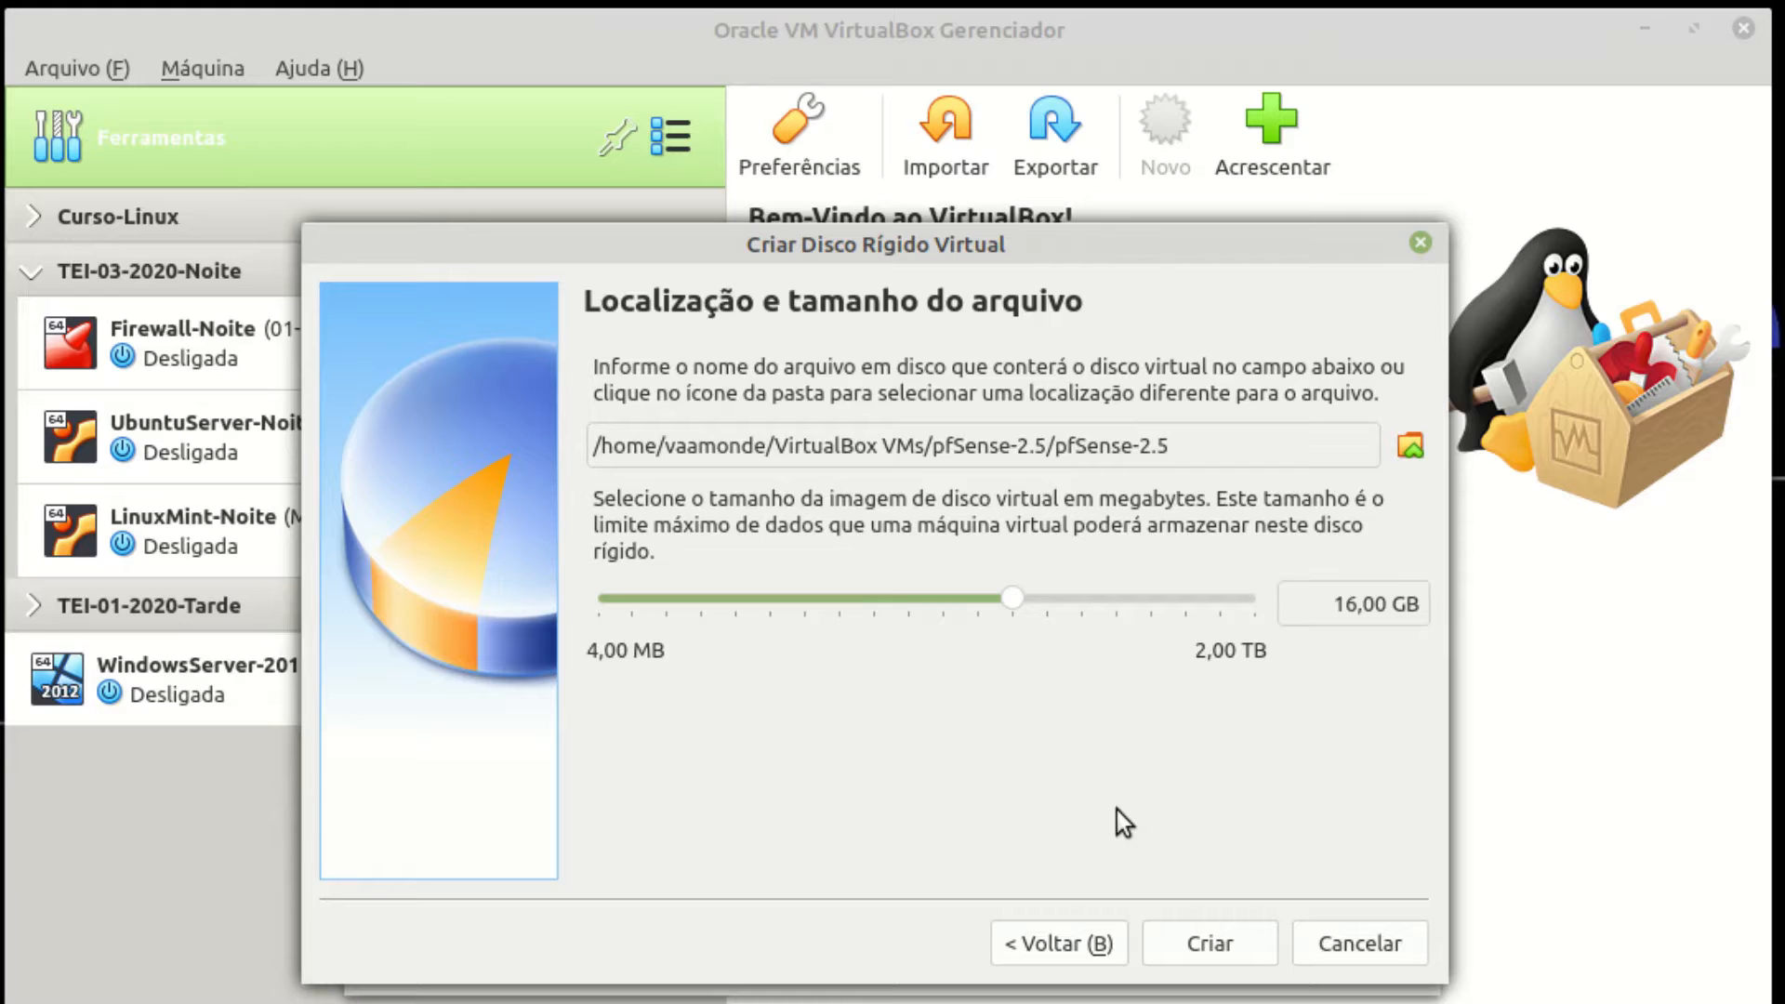
click(1220, 945)
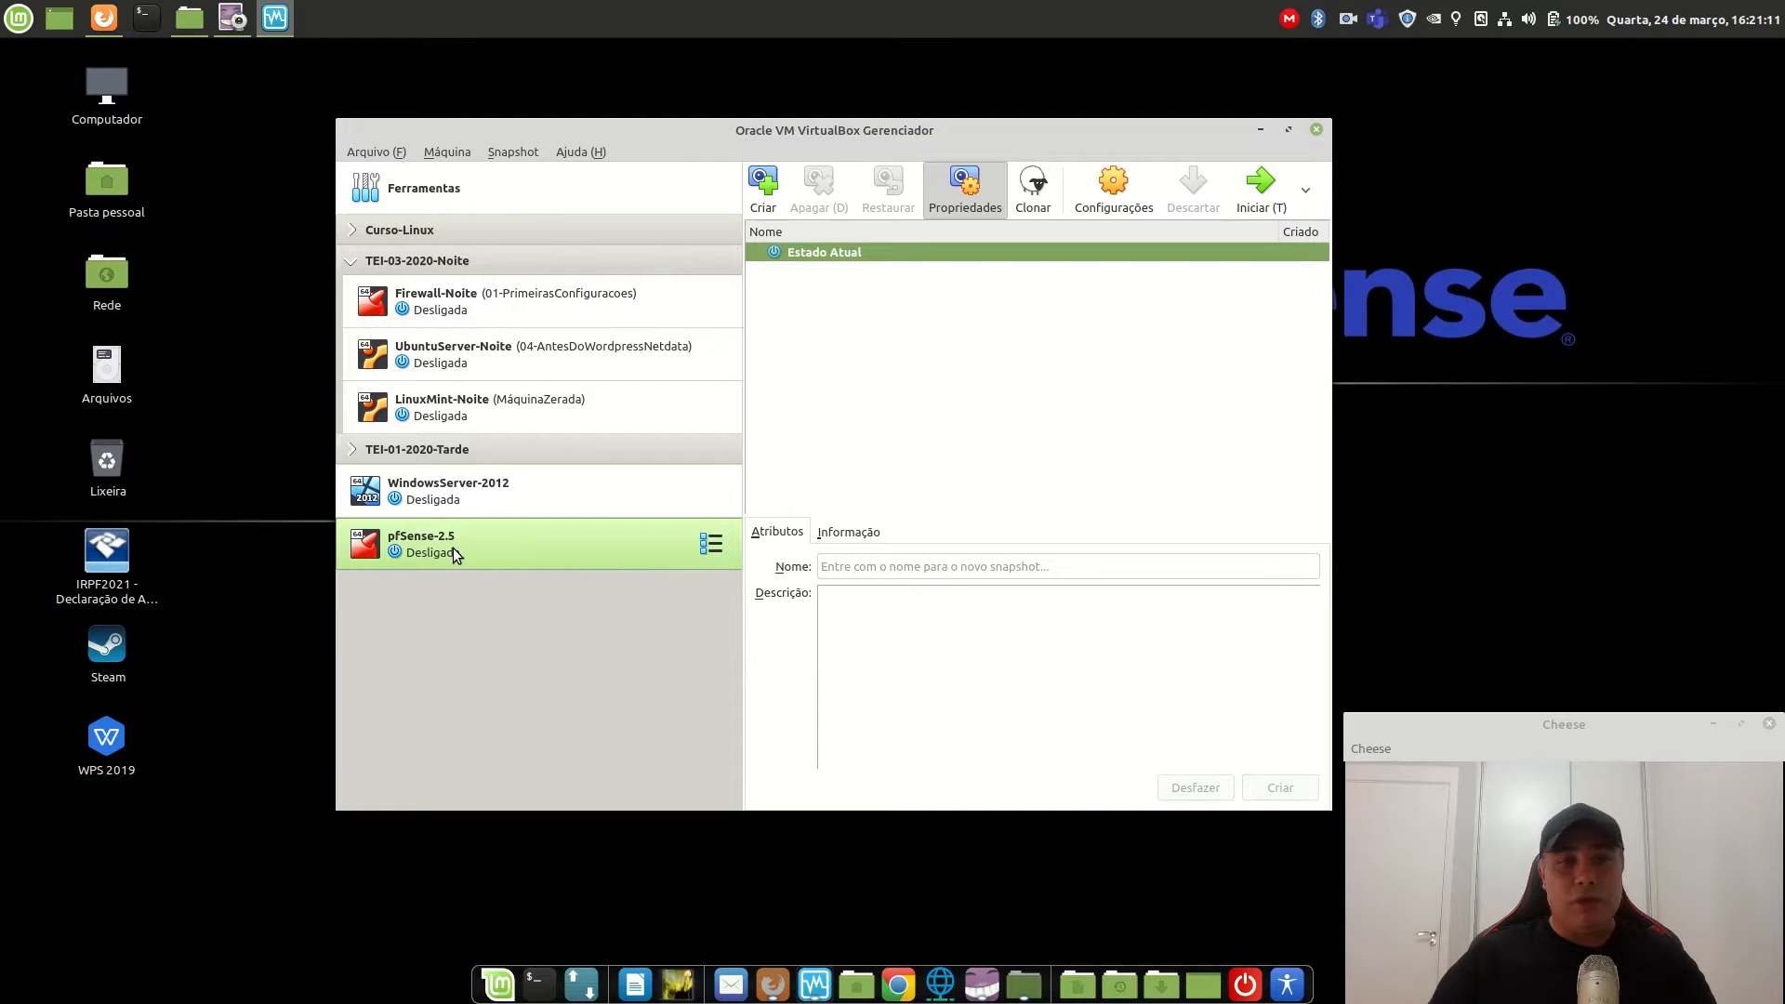
In the pfSense-2.5 system settings, assign 2 processors and enable PAE/NX.
click(1115, 195)
mouse_move(799, 200)
mouse_down()
mouse_move(842, 251)
mouse_move(811, 212)
mouse_move(810, 230)
mouse_up()
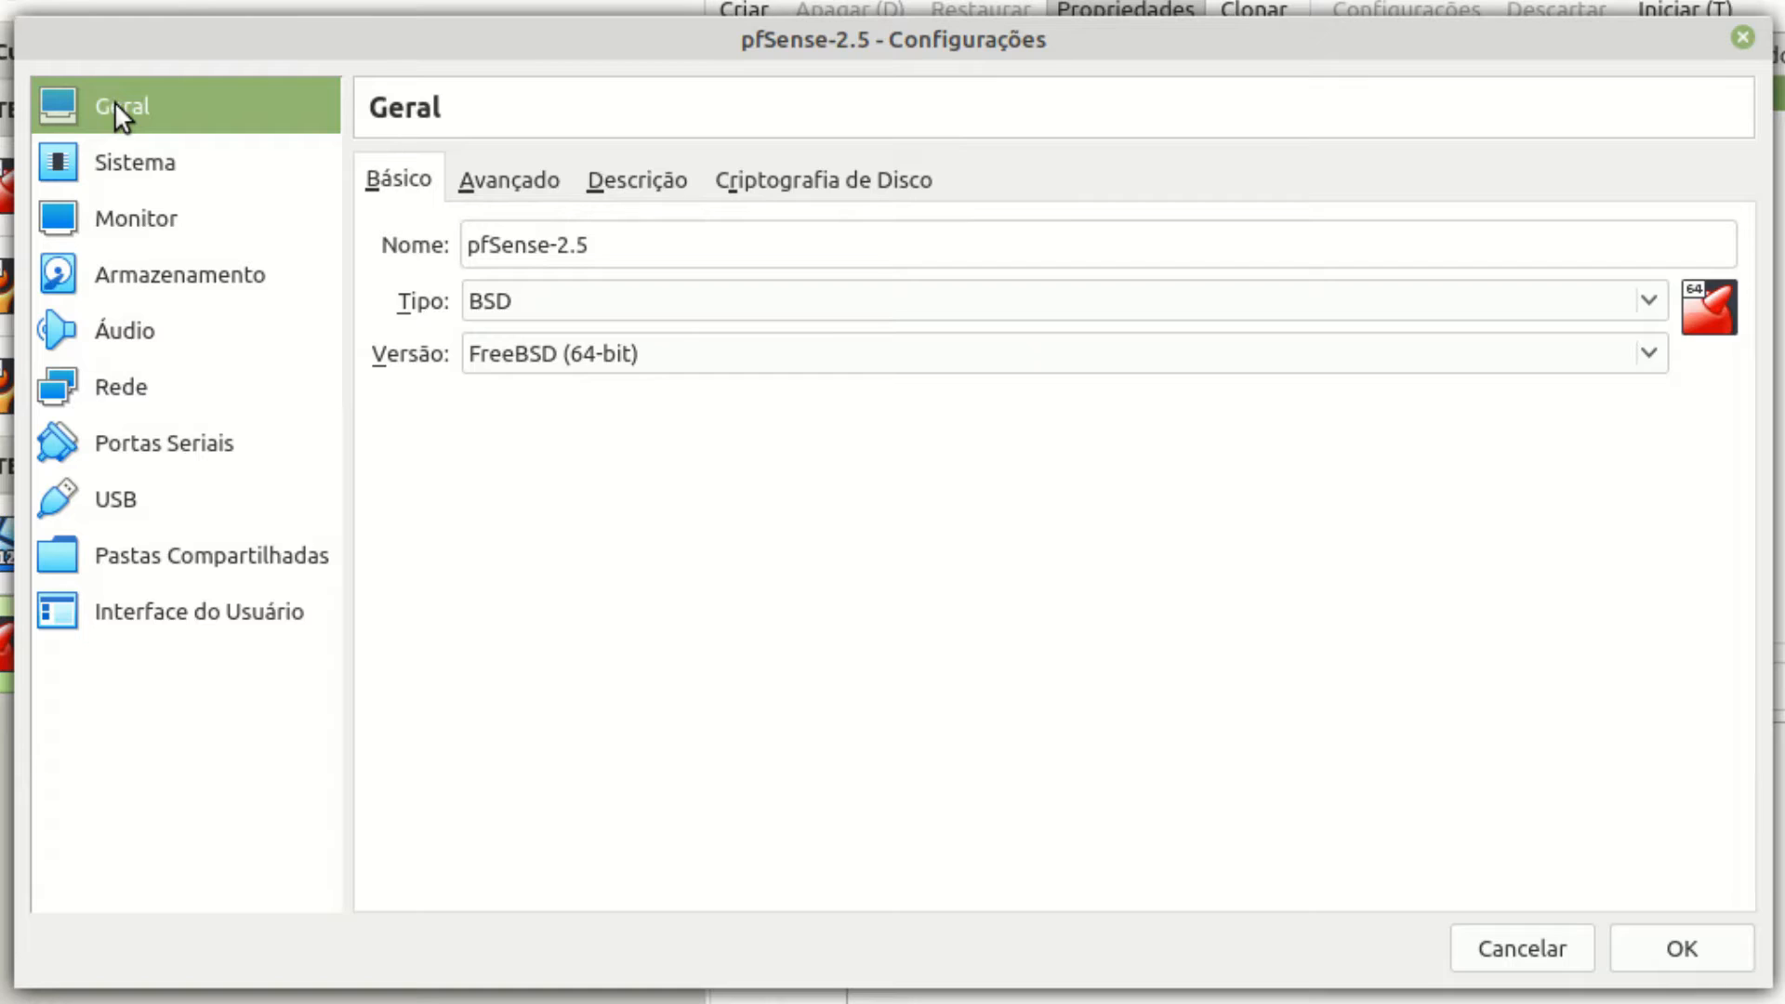
click(119, 177)
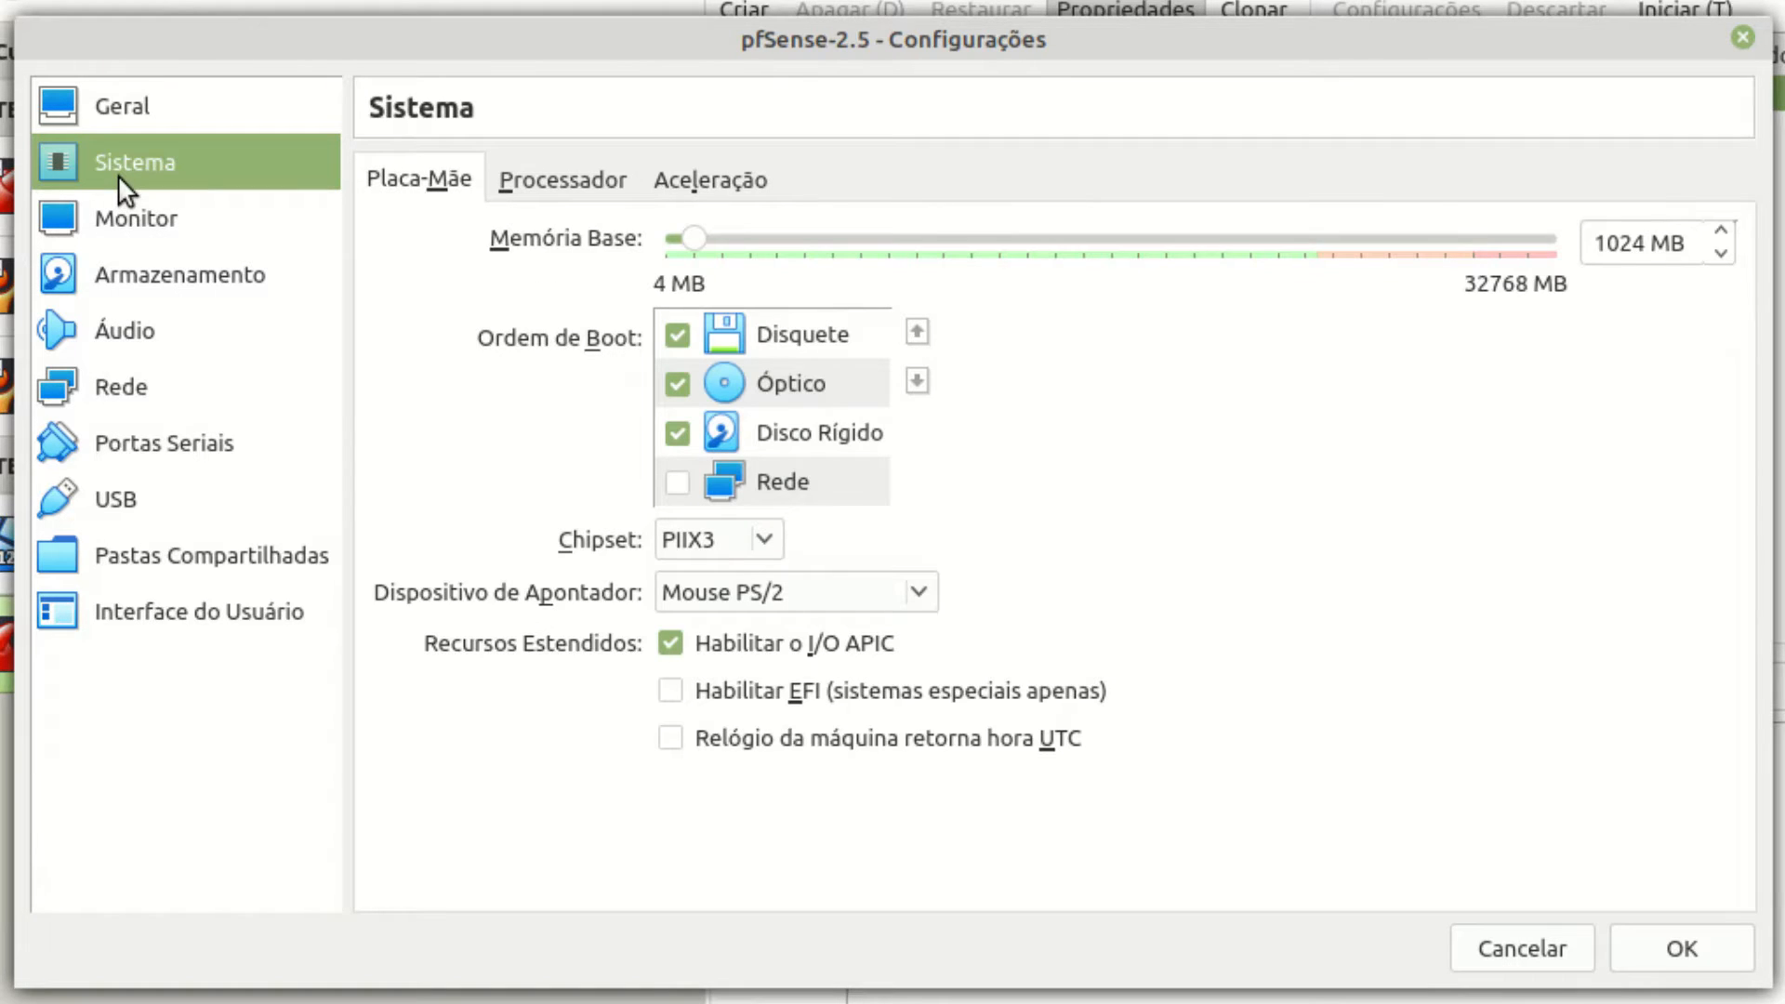
click(576, 186)
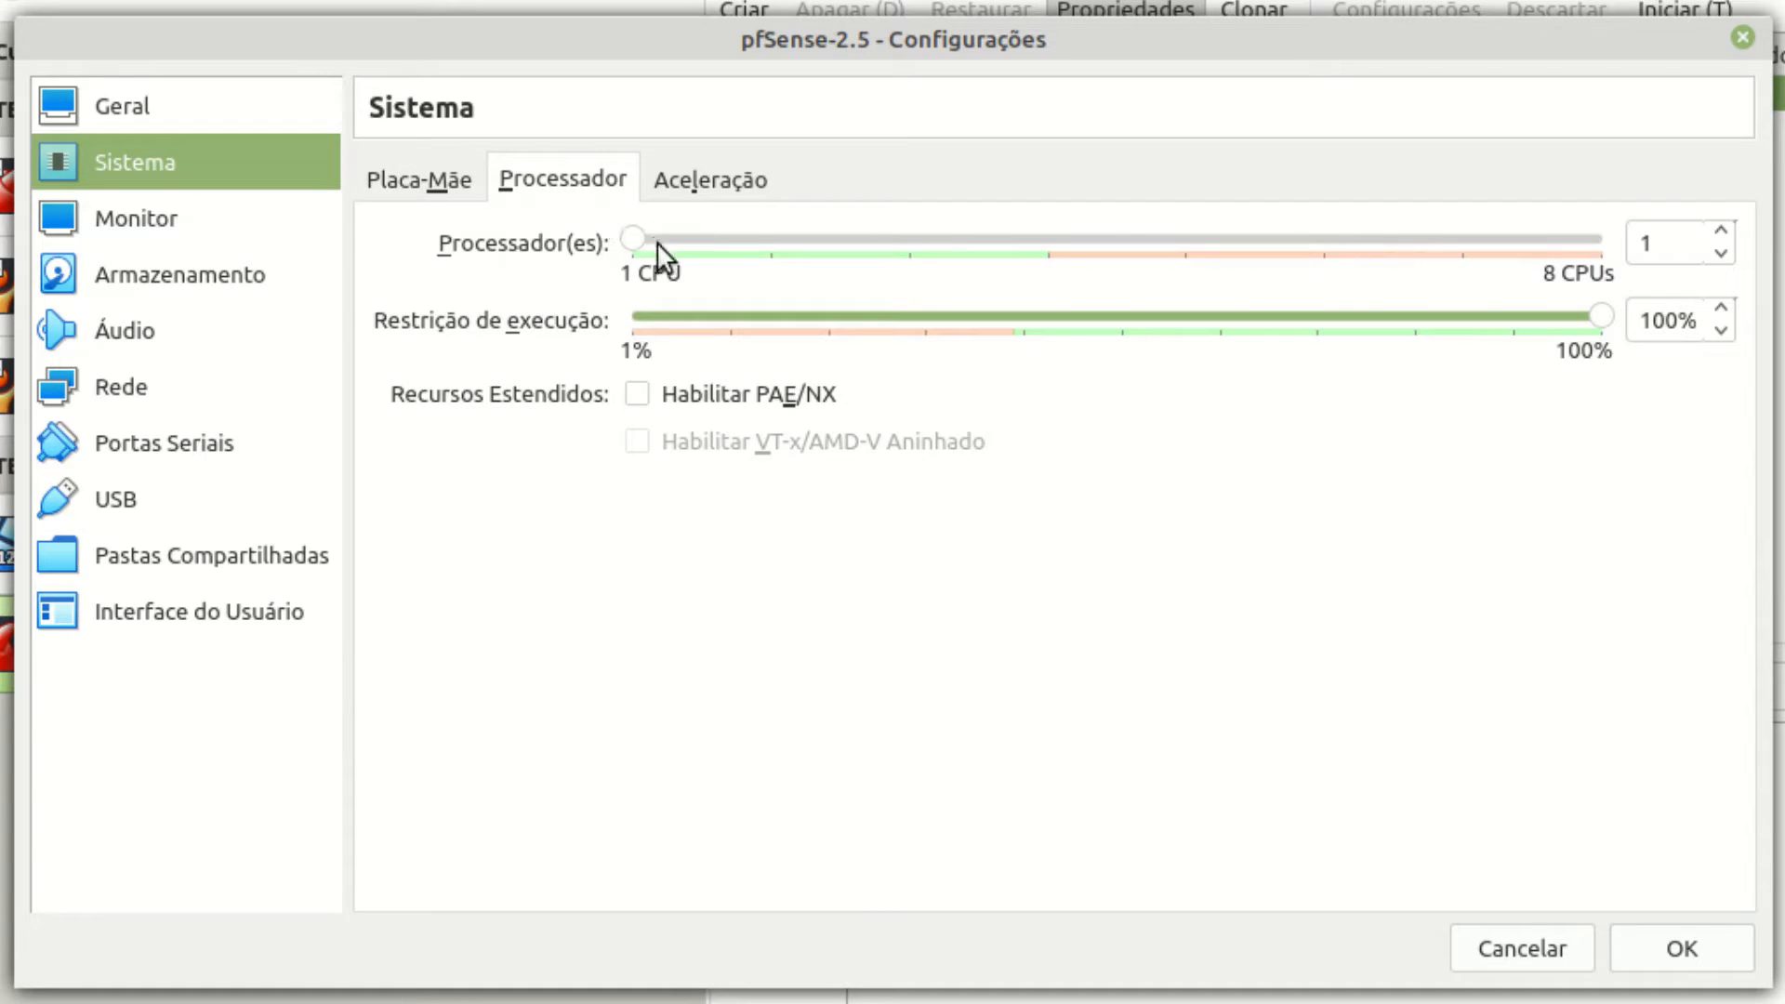
drag(630, 238, 805, 240)
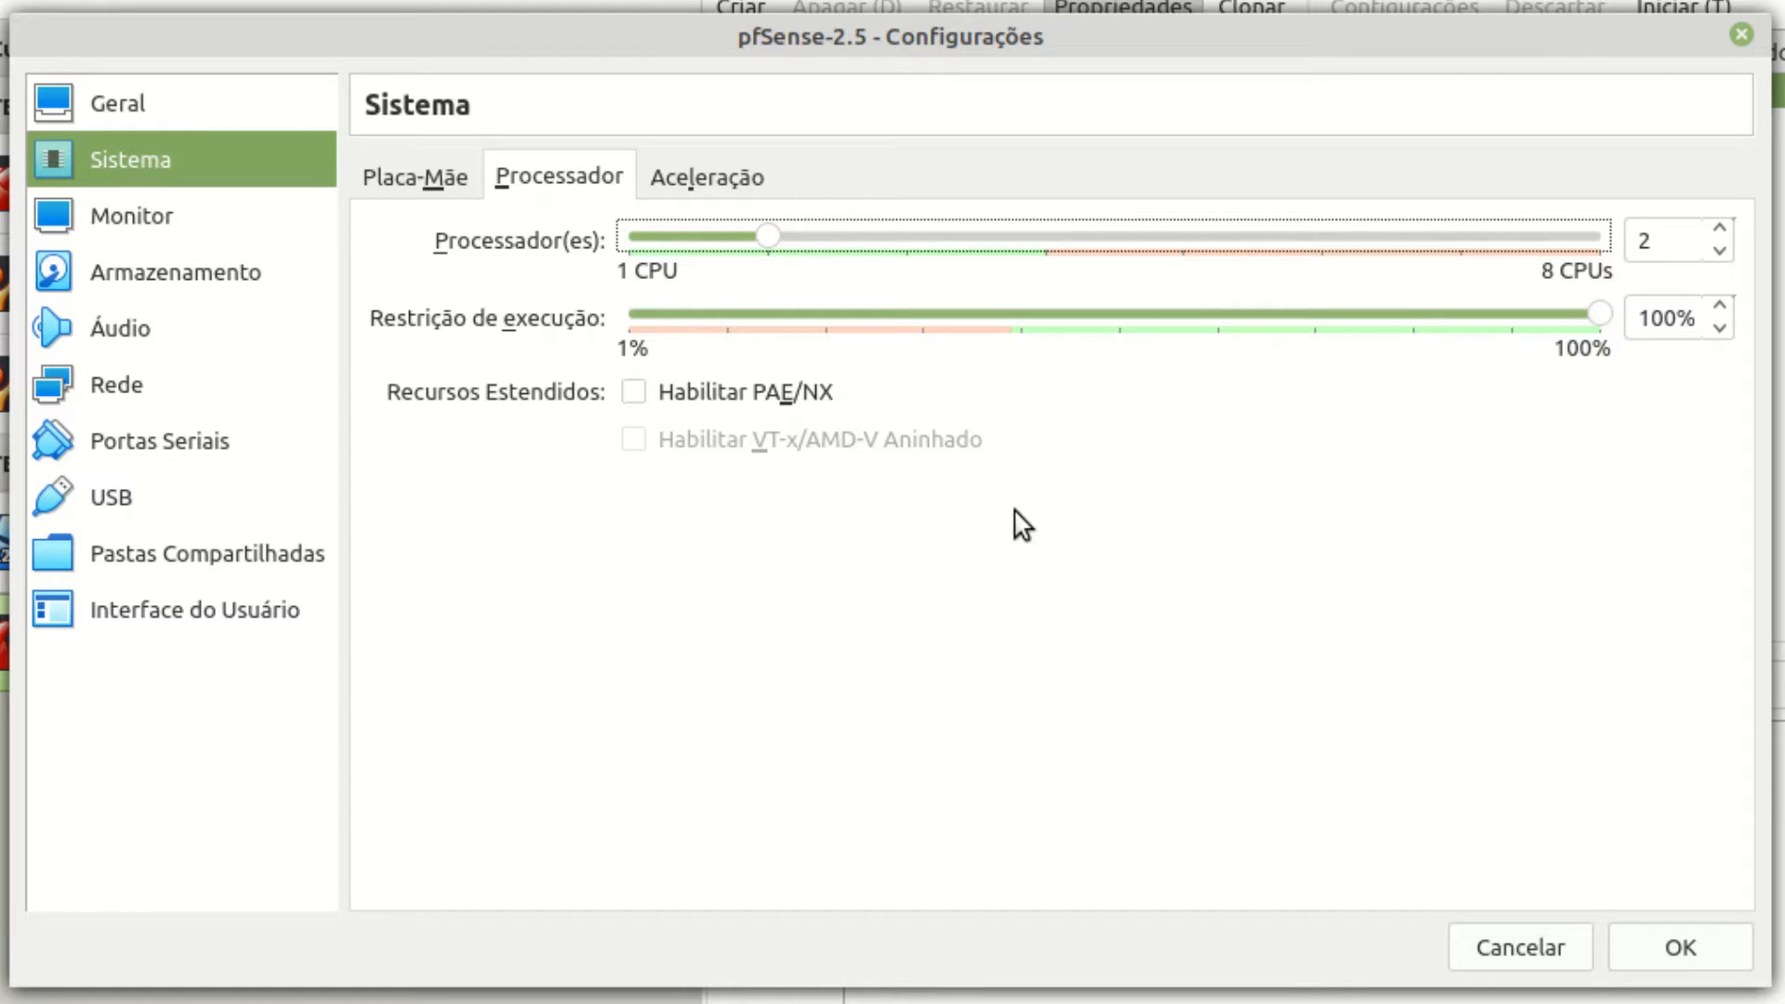
mouse_move(755, 403)
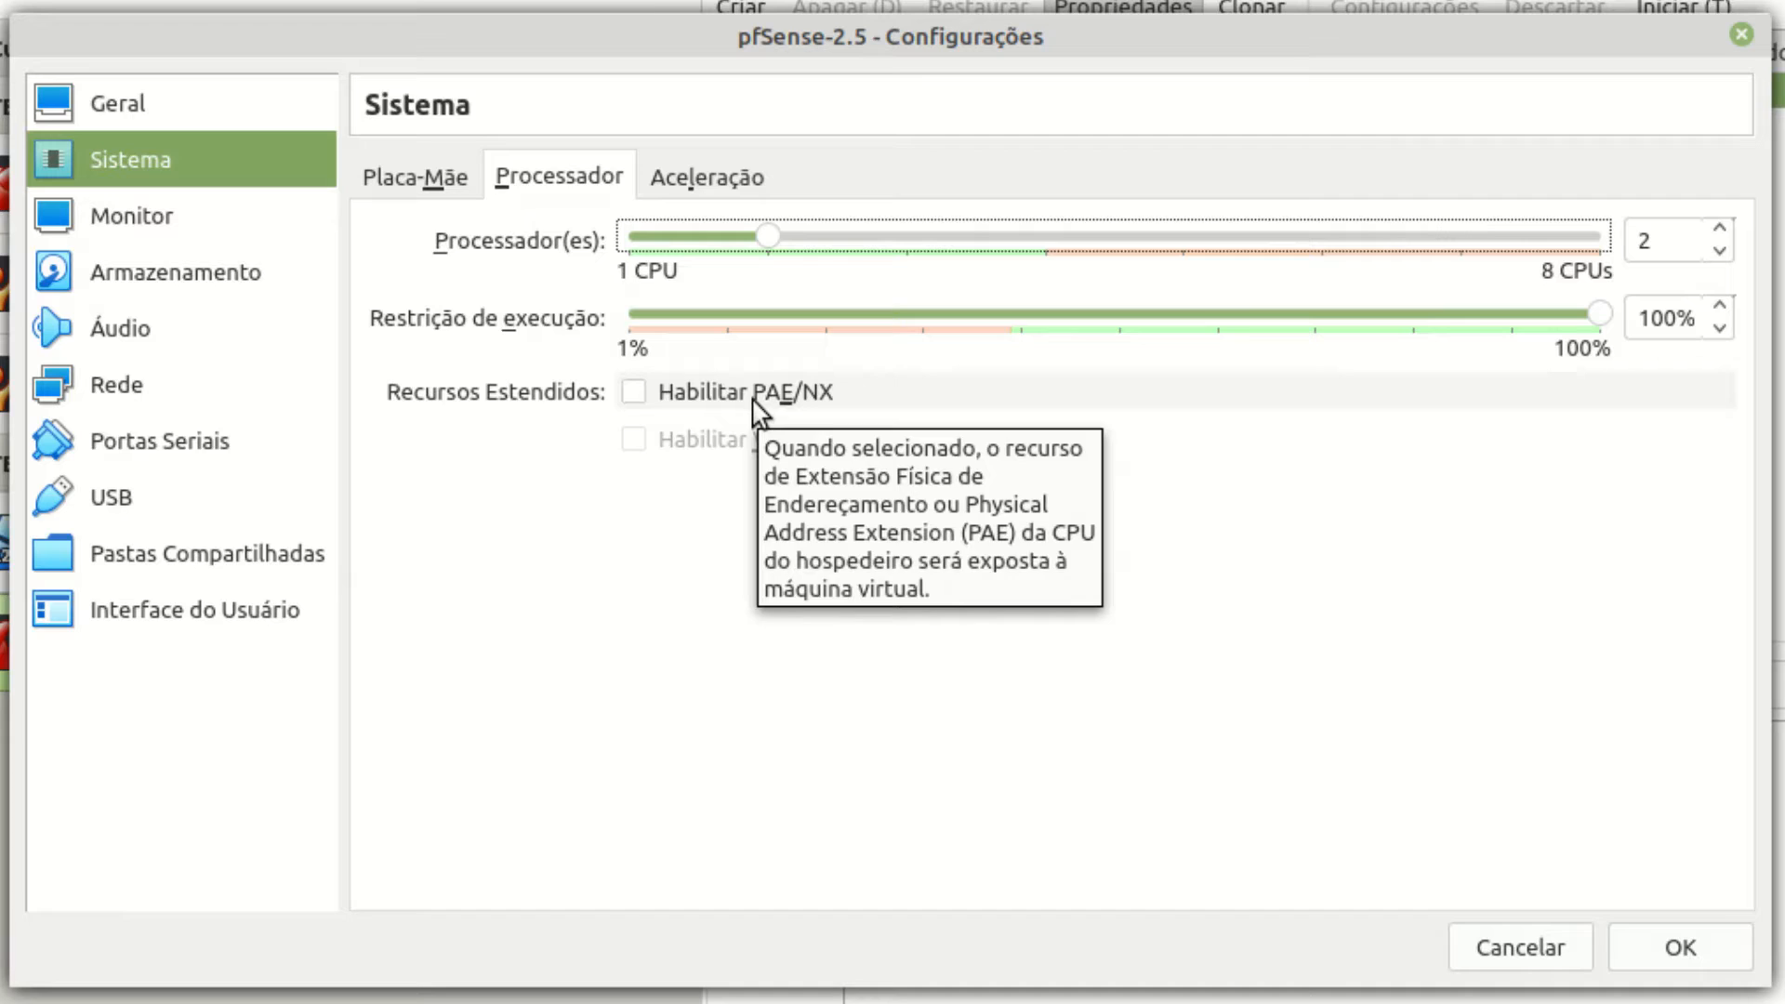
click(755, 403)
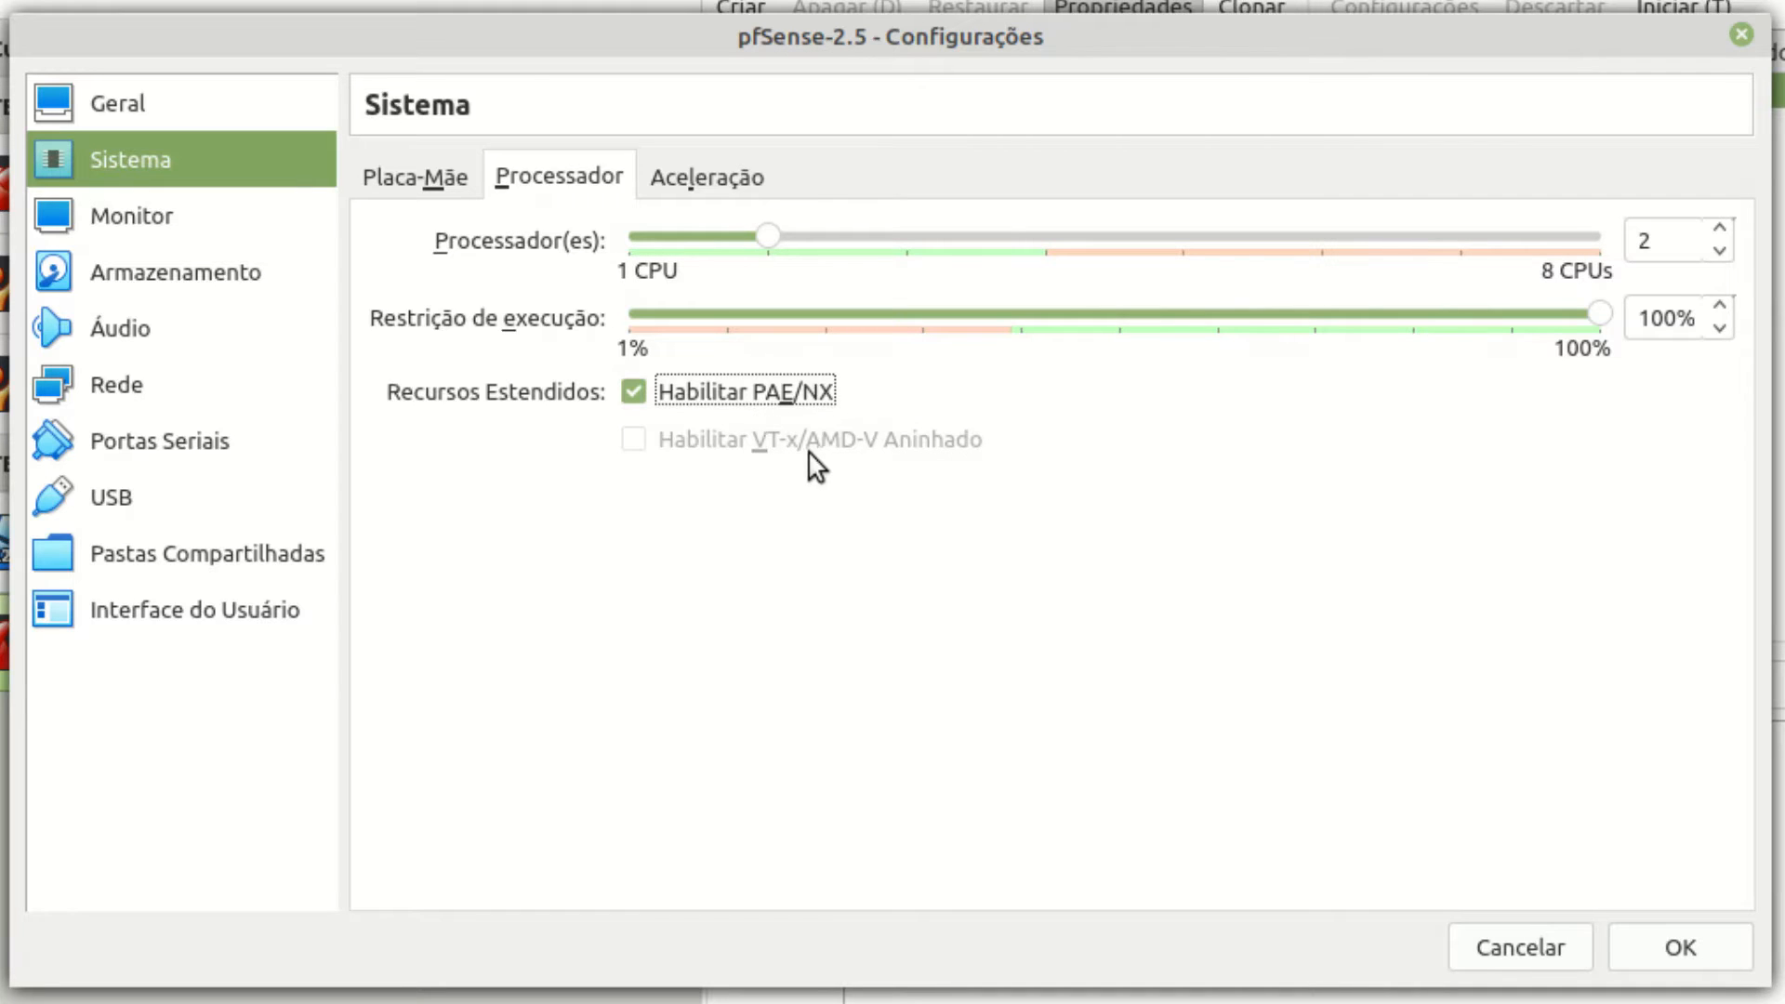
click(168, 233)
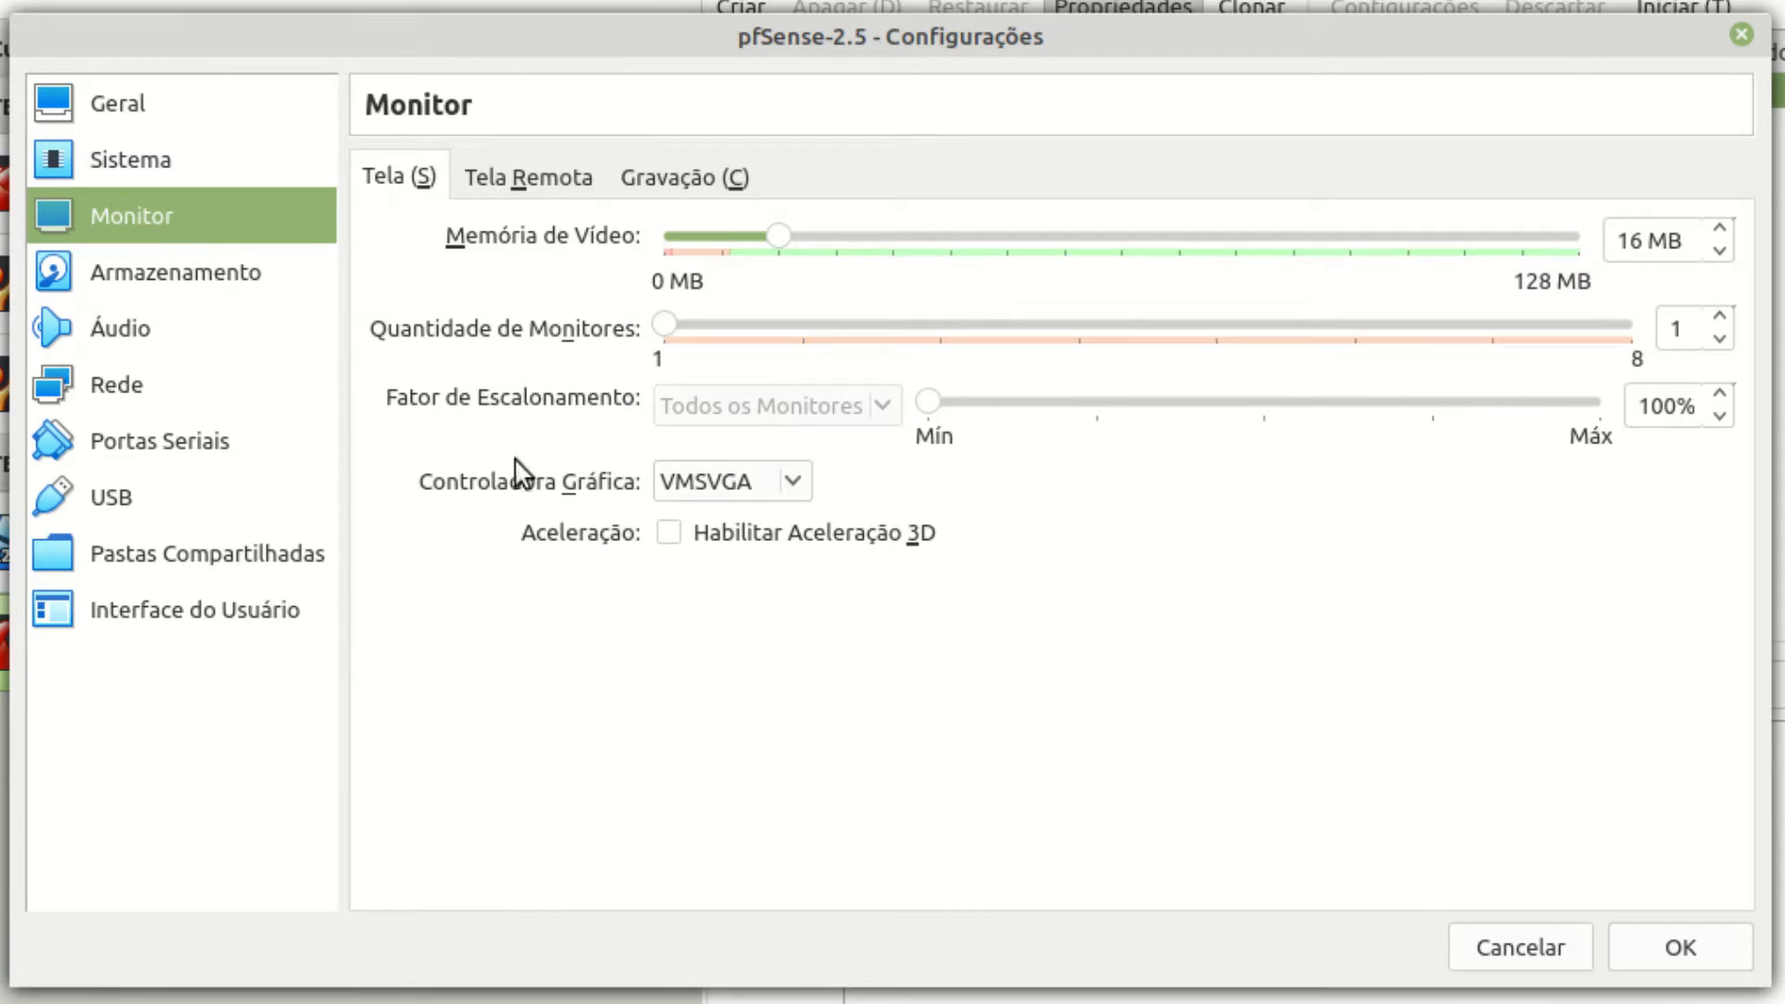
Enable 3D acceleration with 128 MB video memory and disable audio for pfSense-2.5.
click(718, 544)
drag(776, 237, 1592, 240)
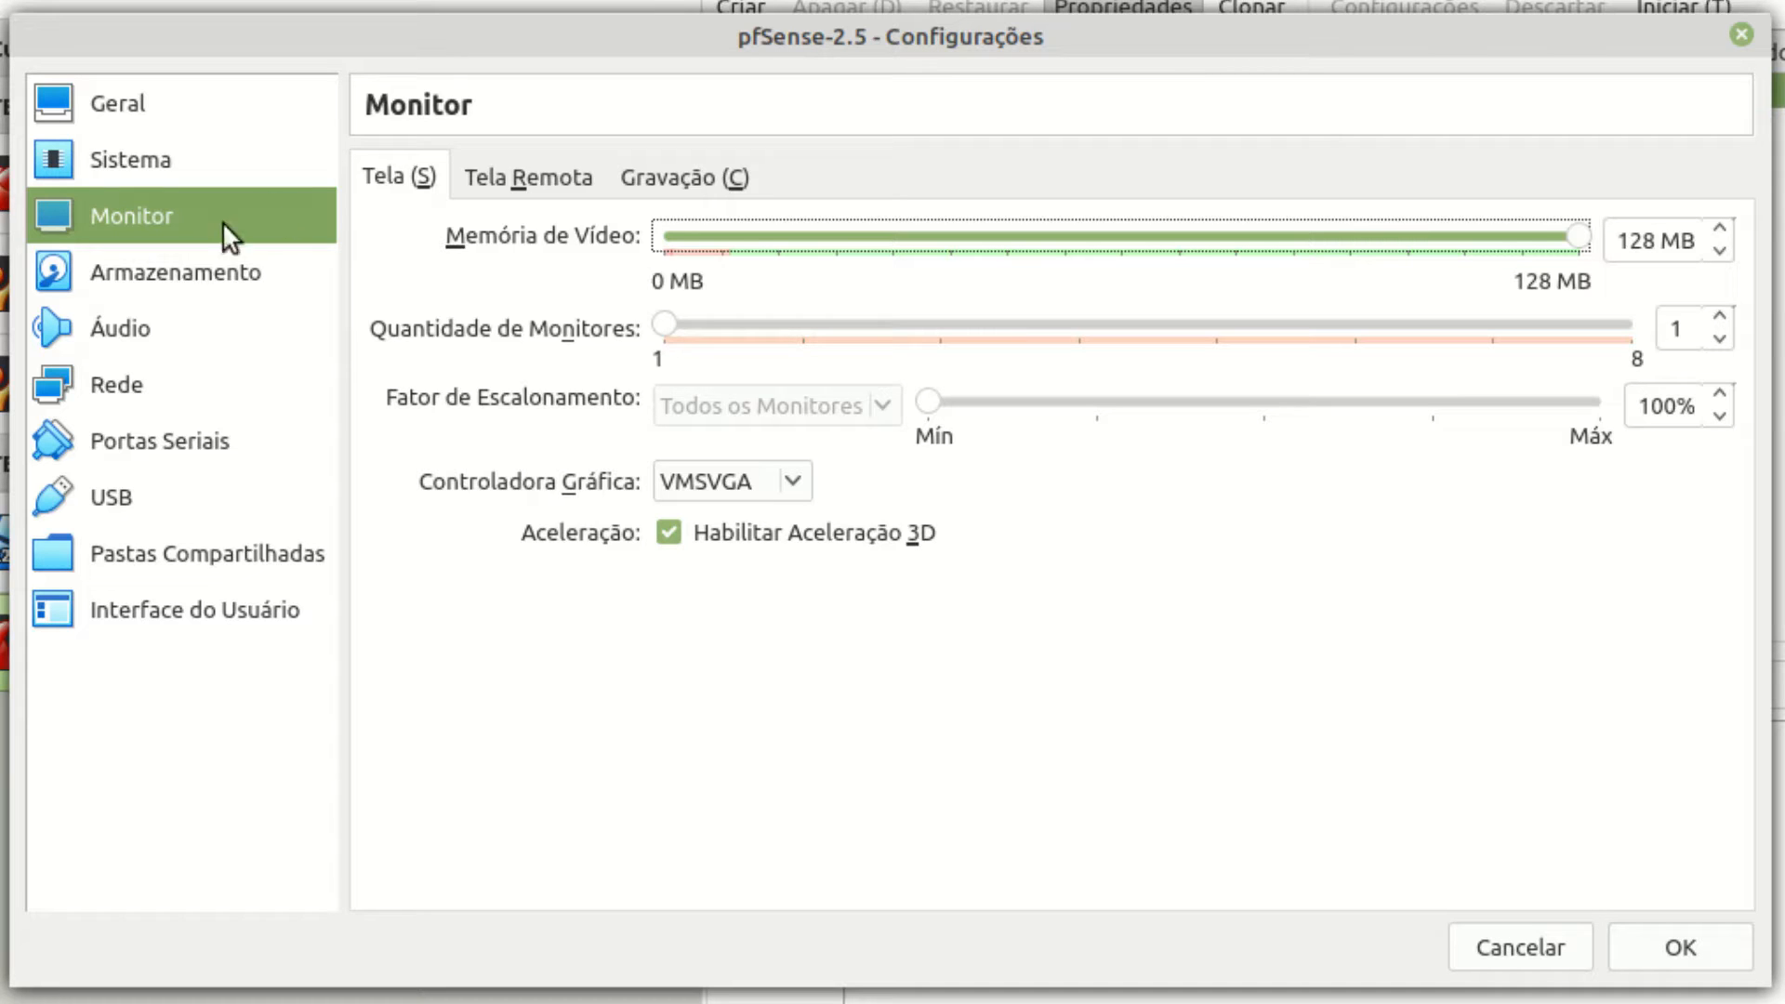
click(189, 281)
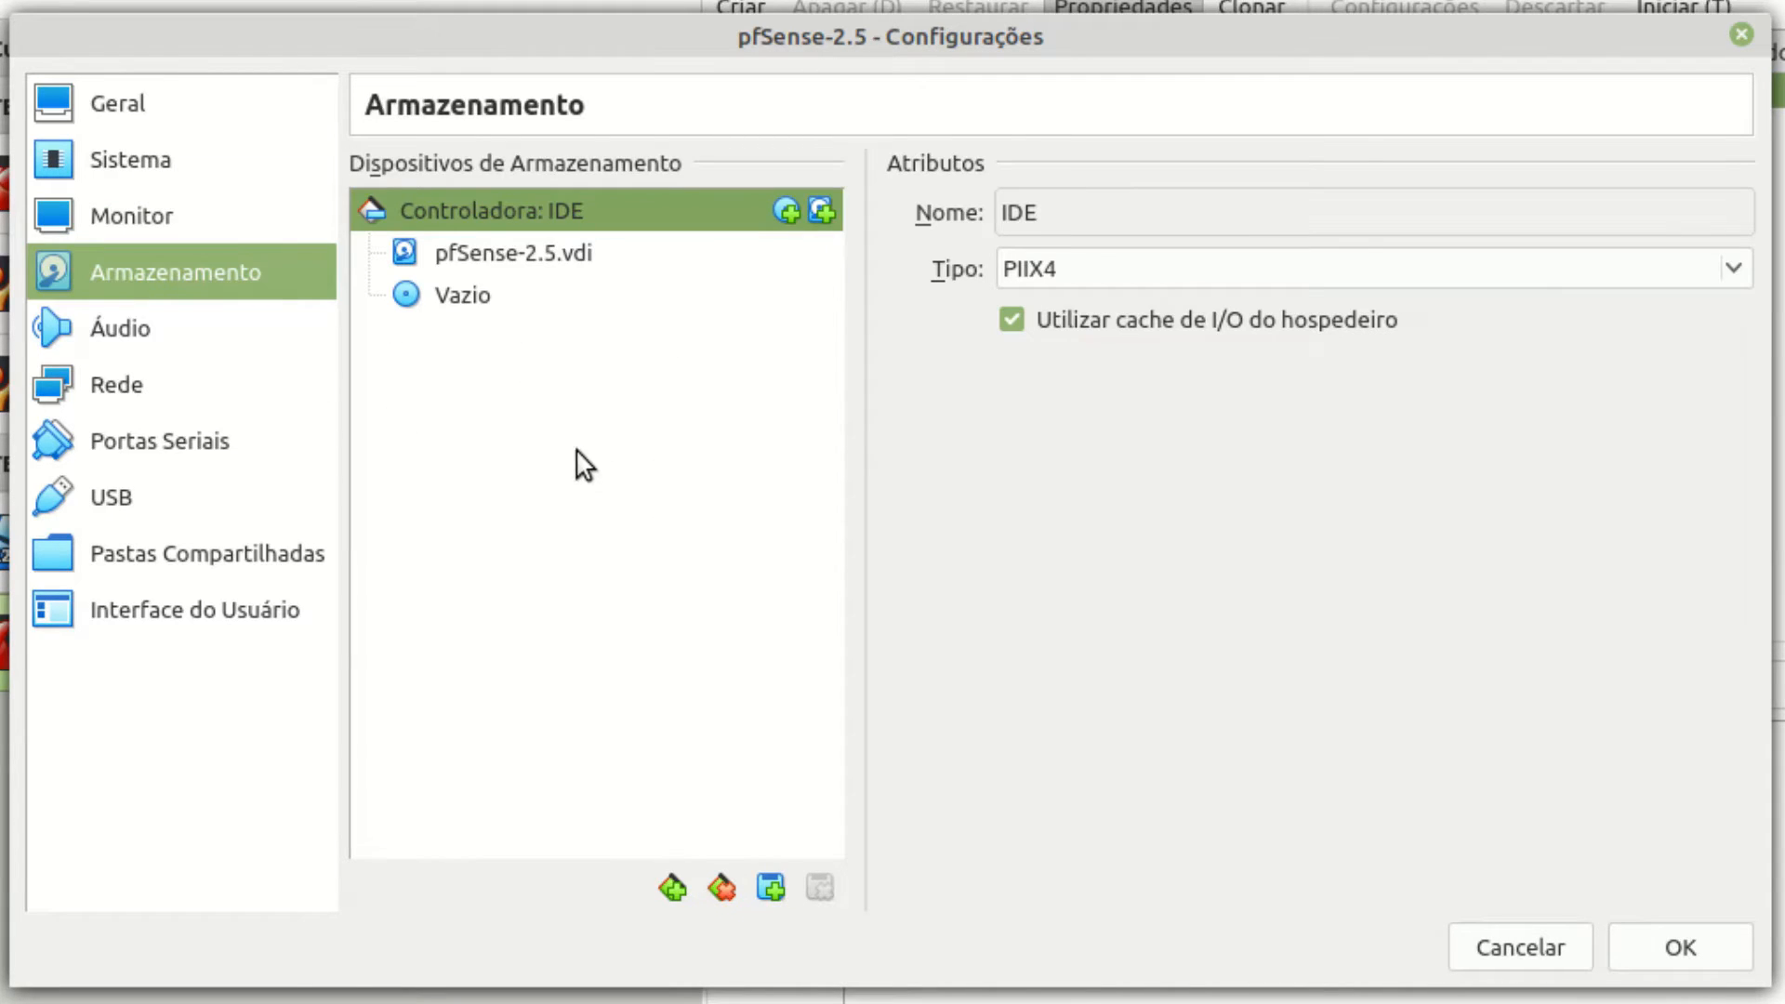
click(122, 335)
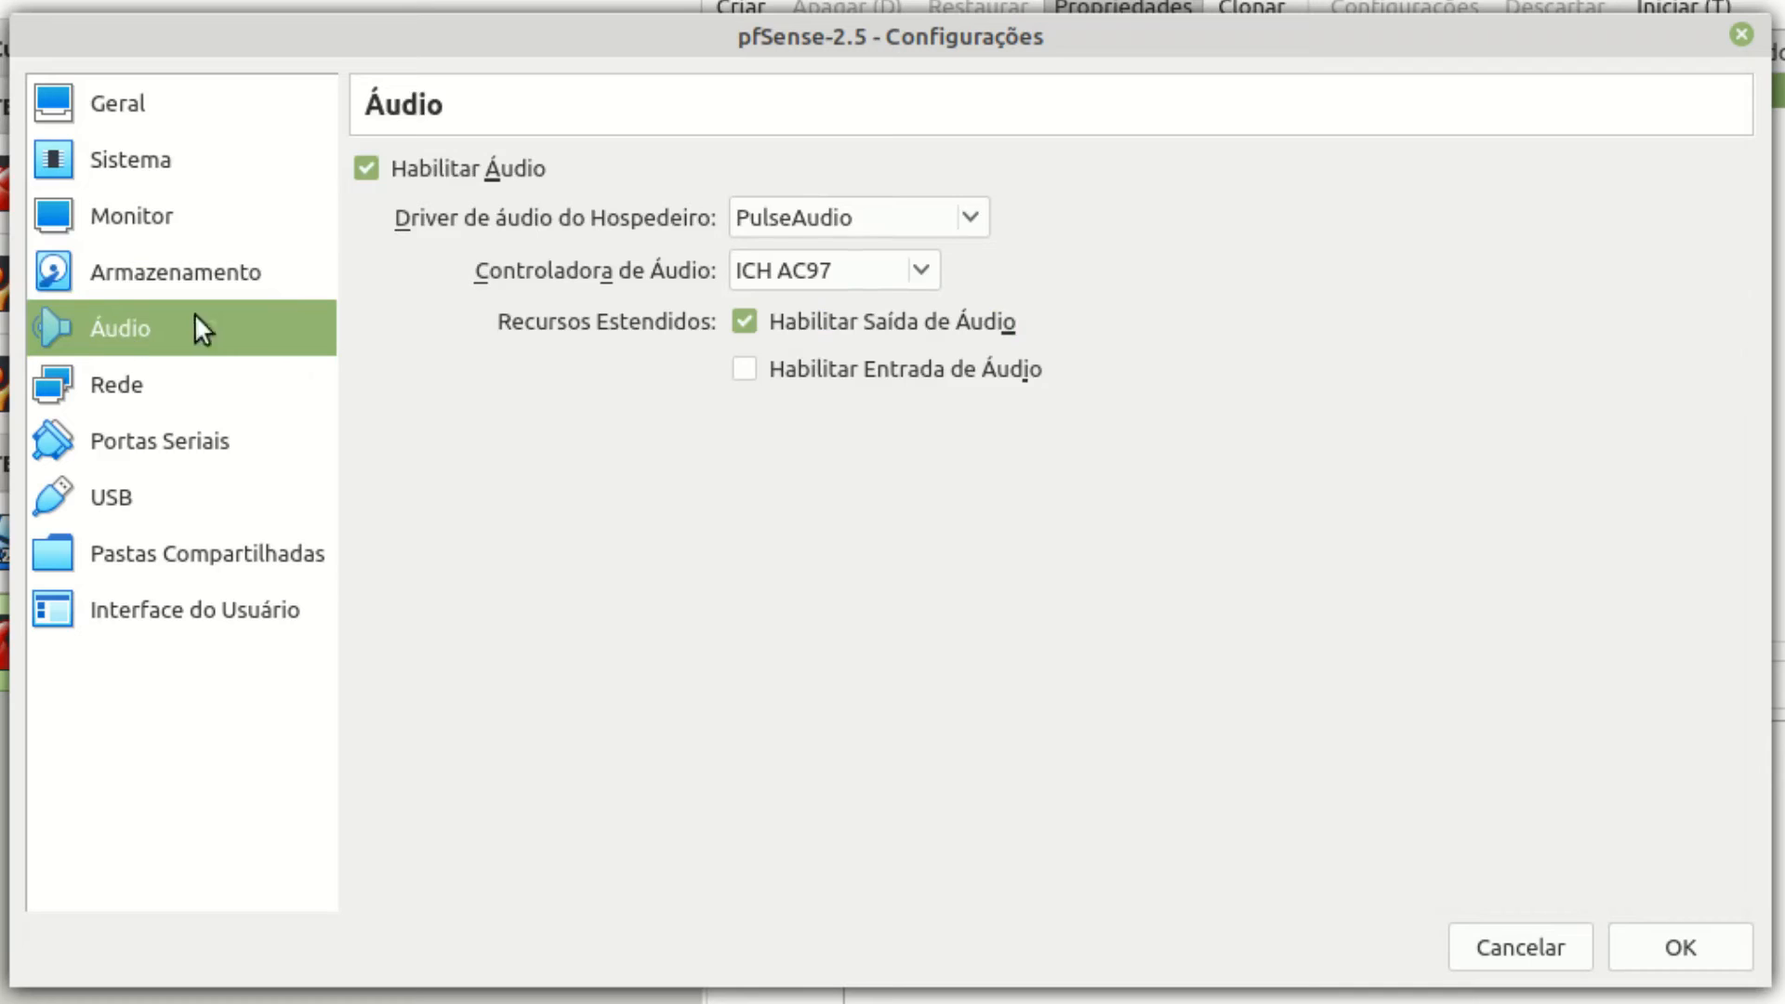
click(450, 169)
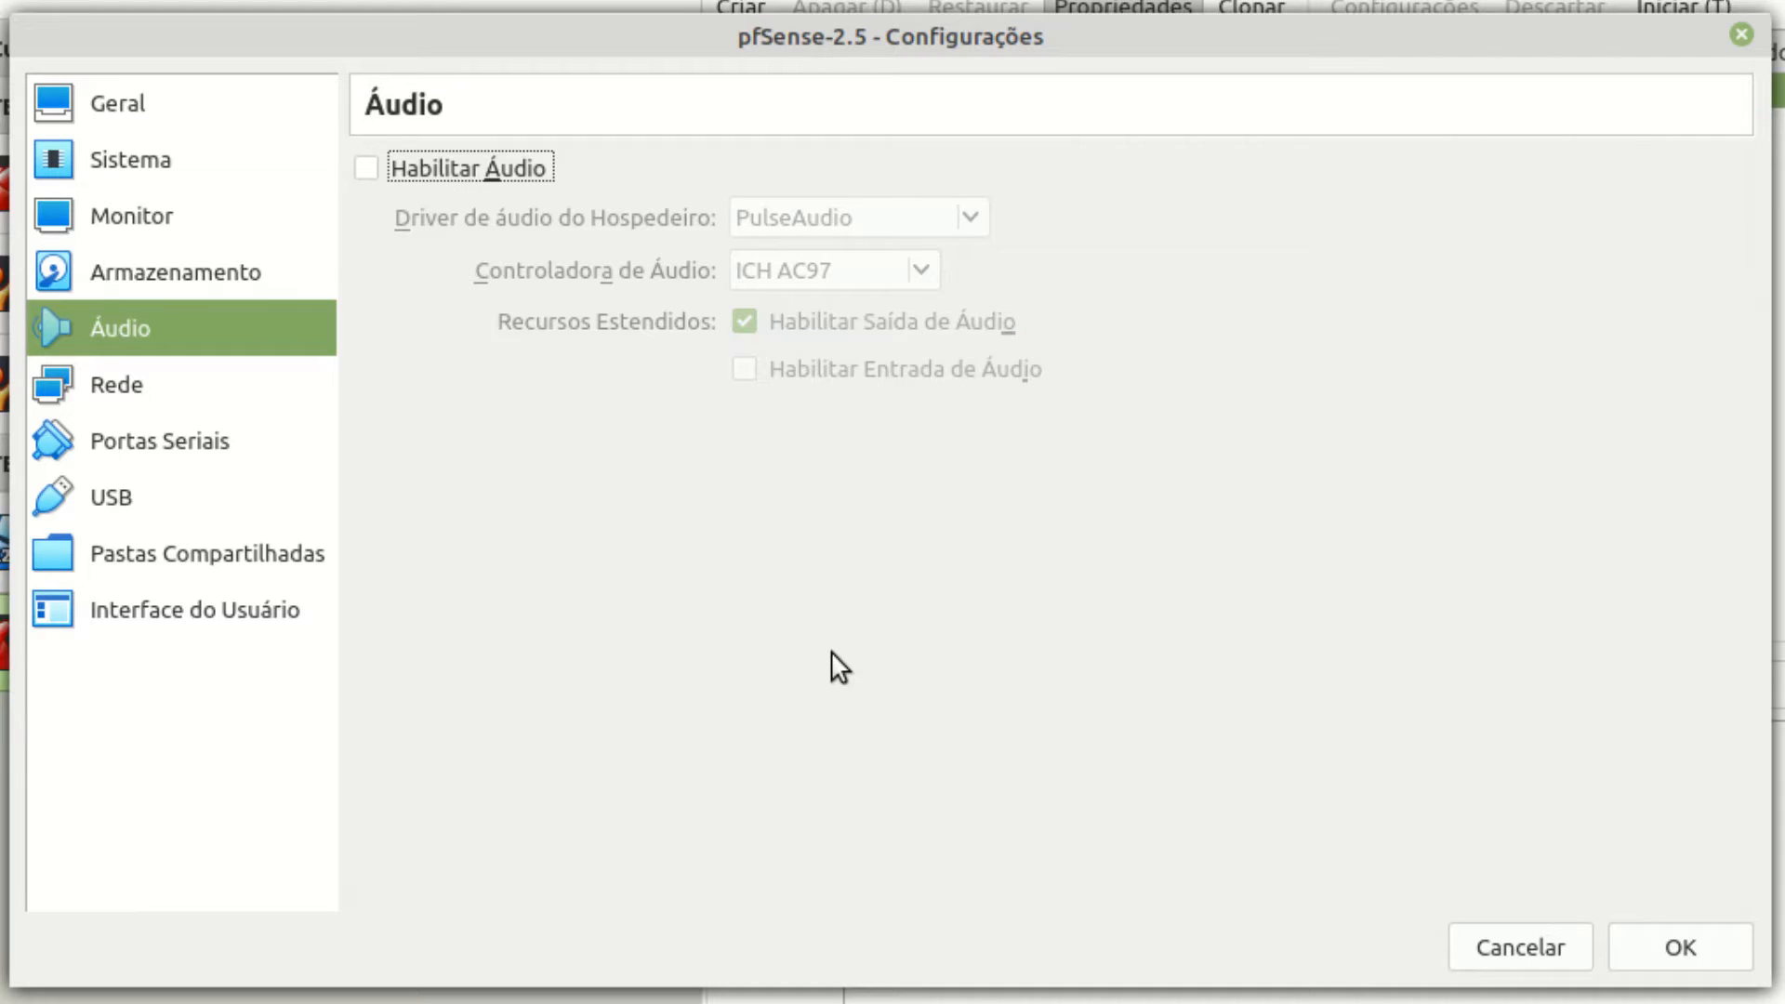
click(132, 393)
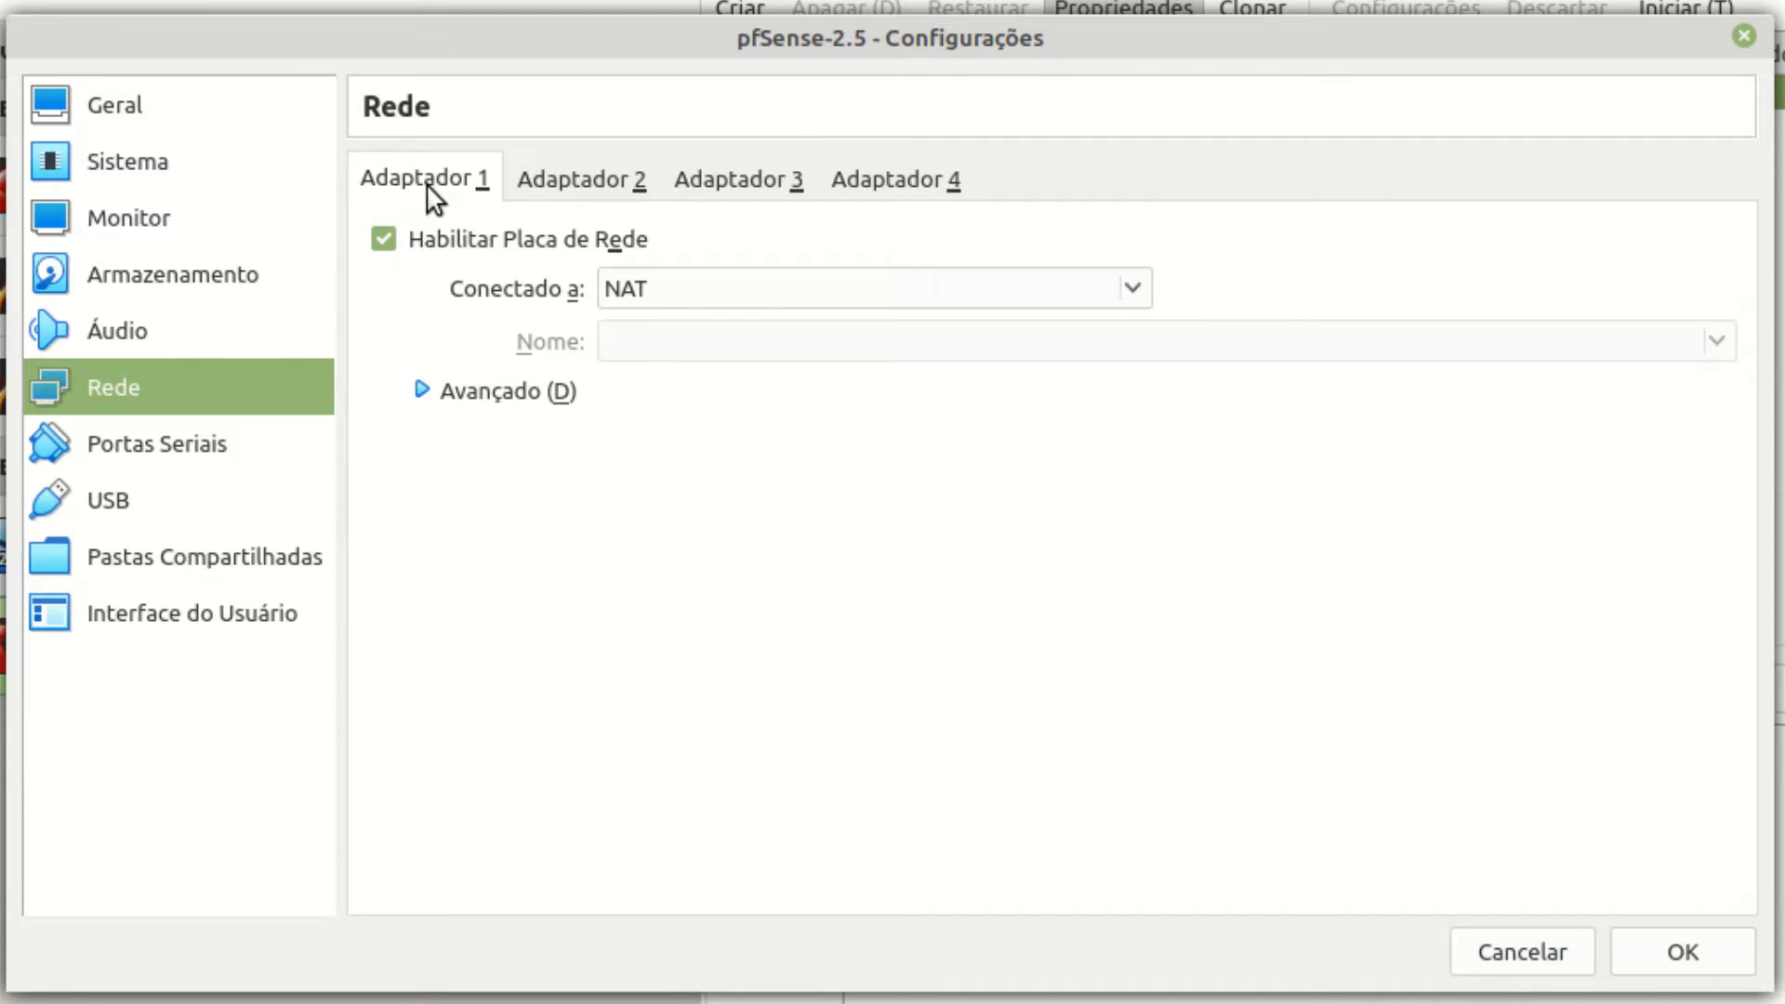
Bridge adapter 1 to enp3s0, enable adapter 2 on internal network intnet, and save.
click(741, 291)
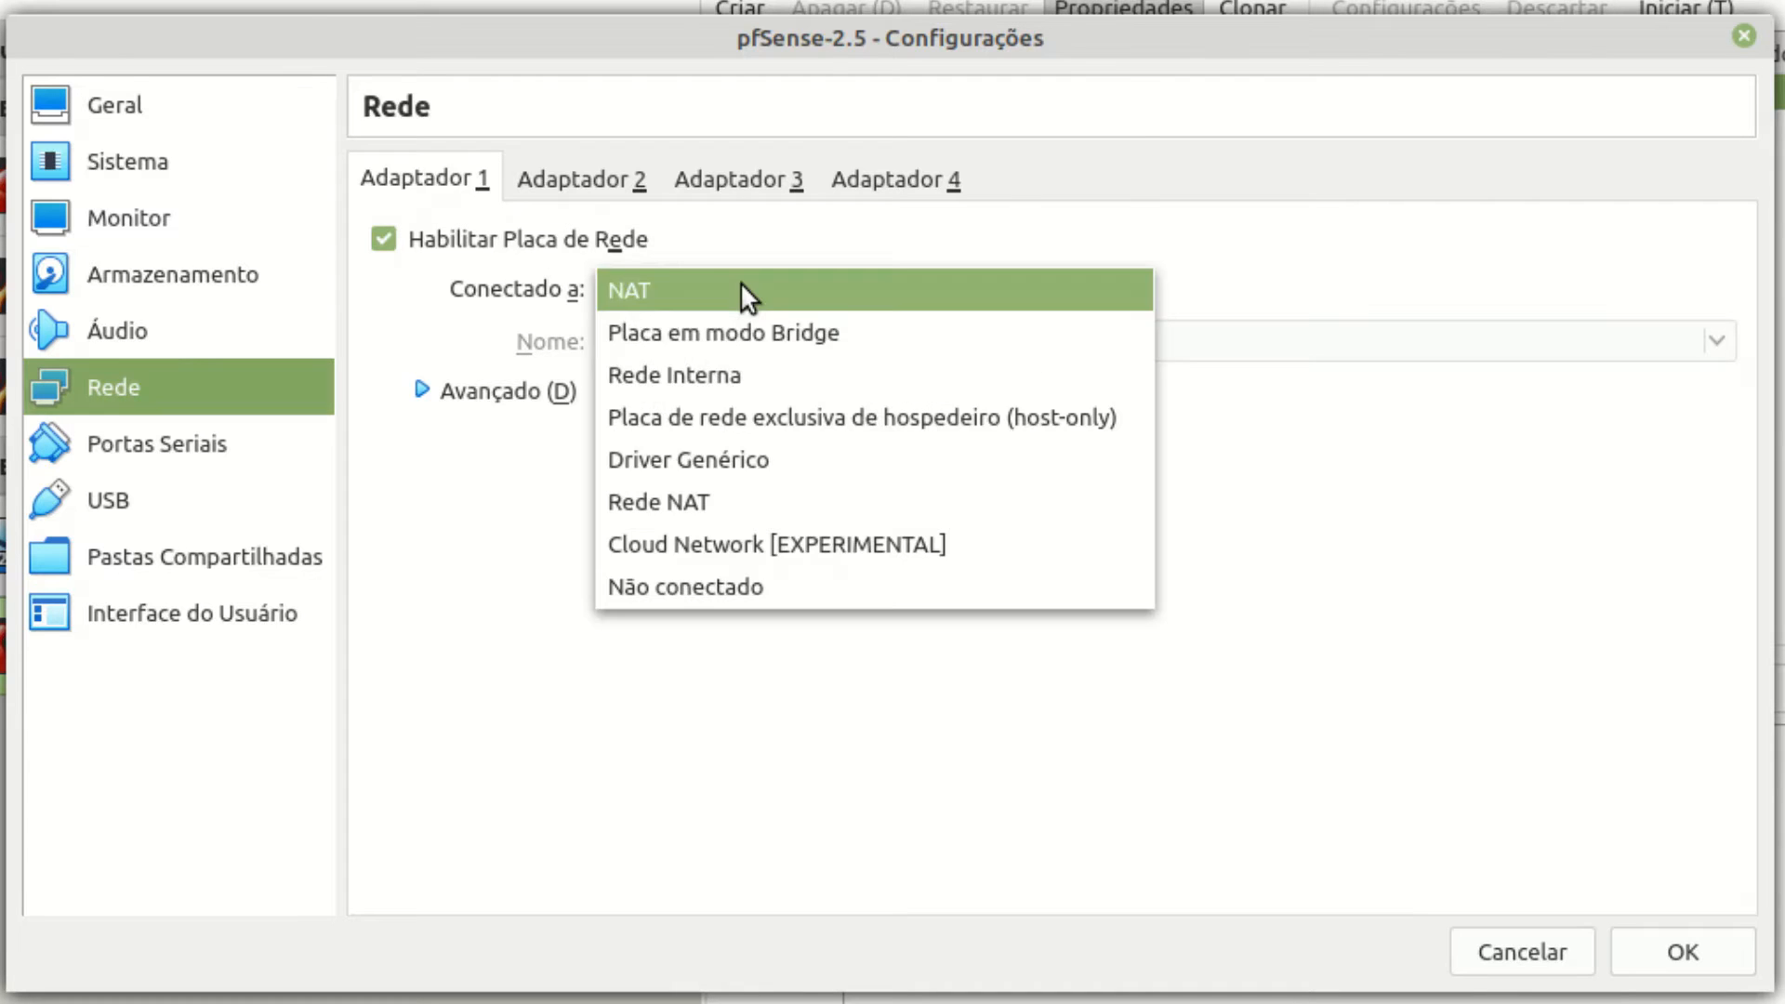
click(751, 333)
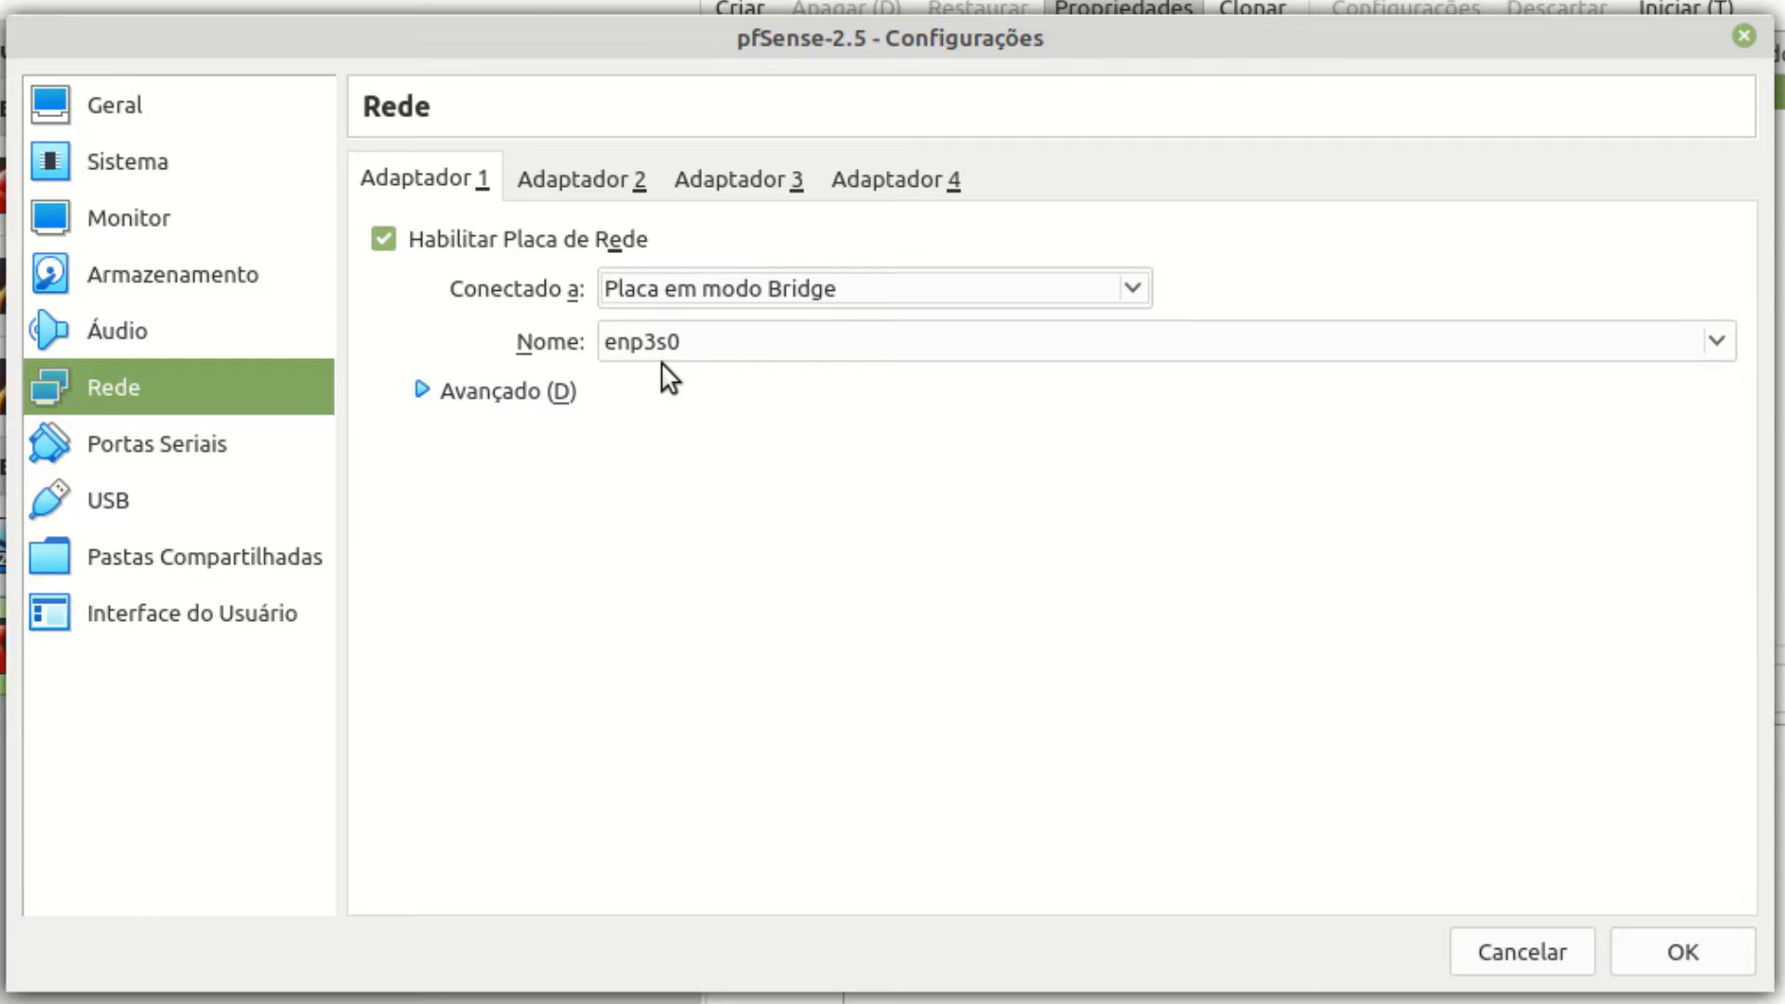
click(608, 179)
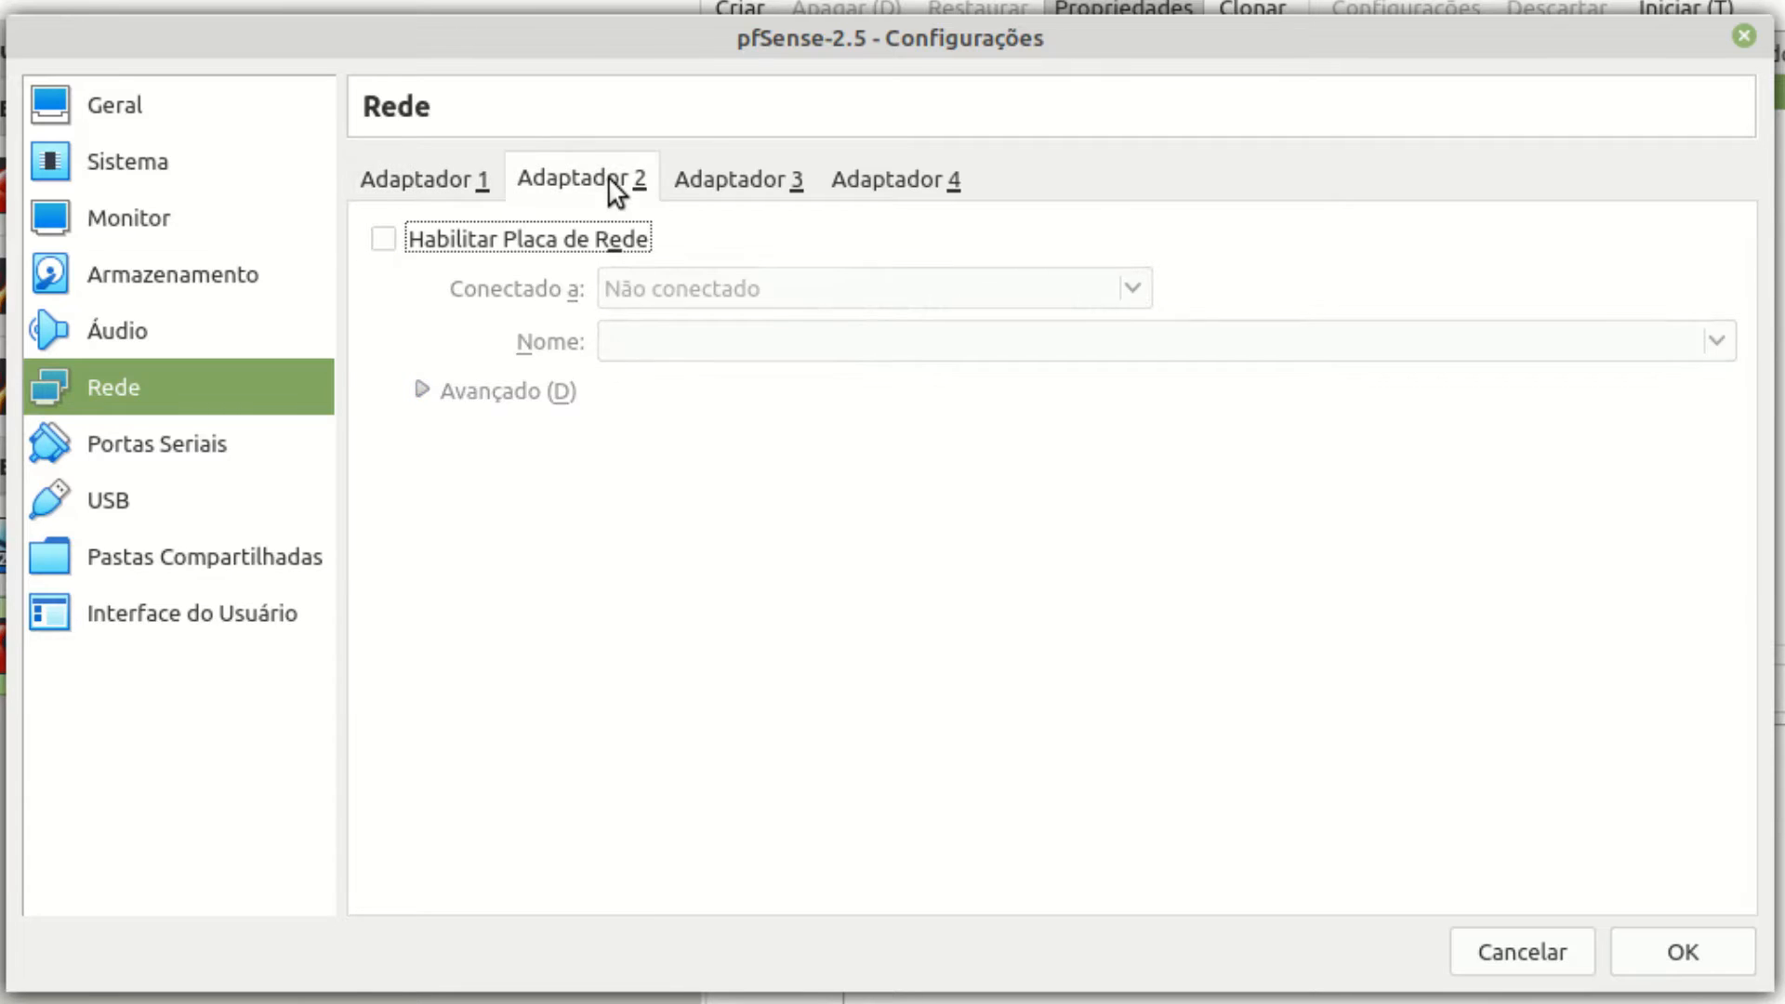
click(493, 245)
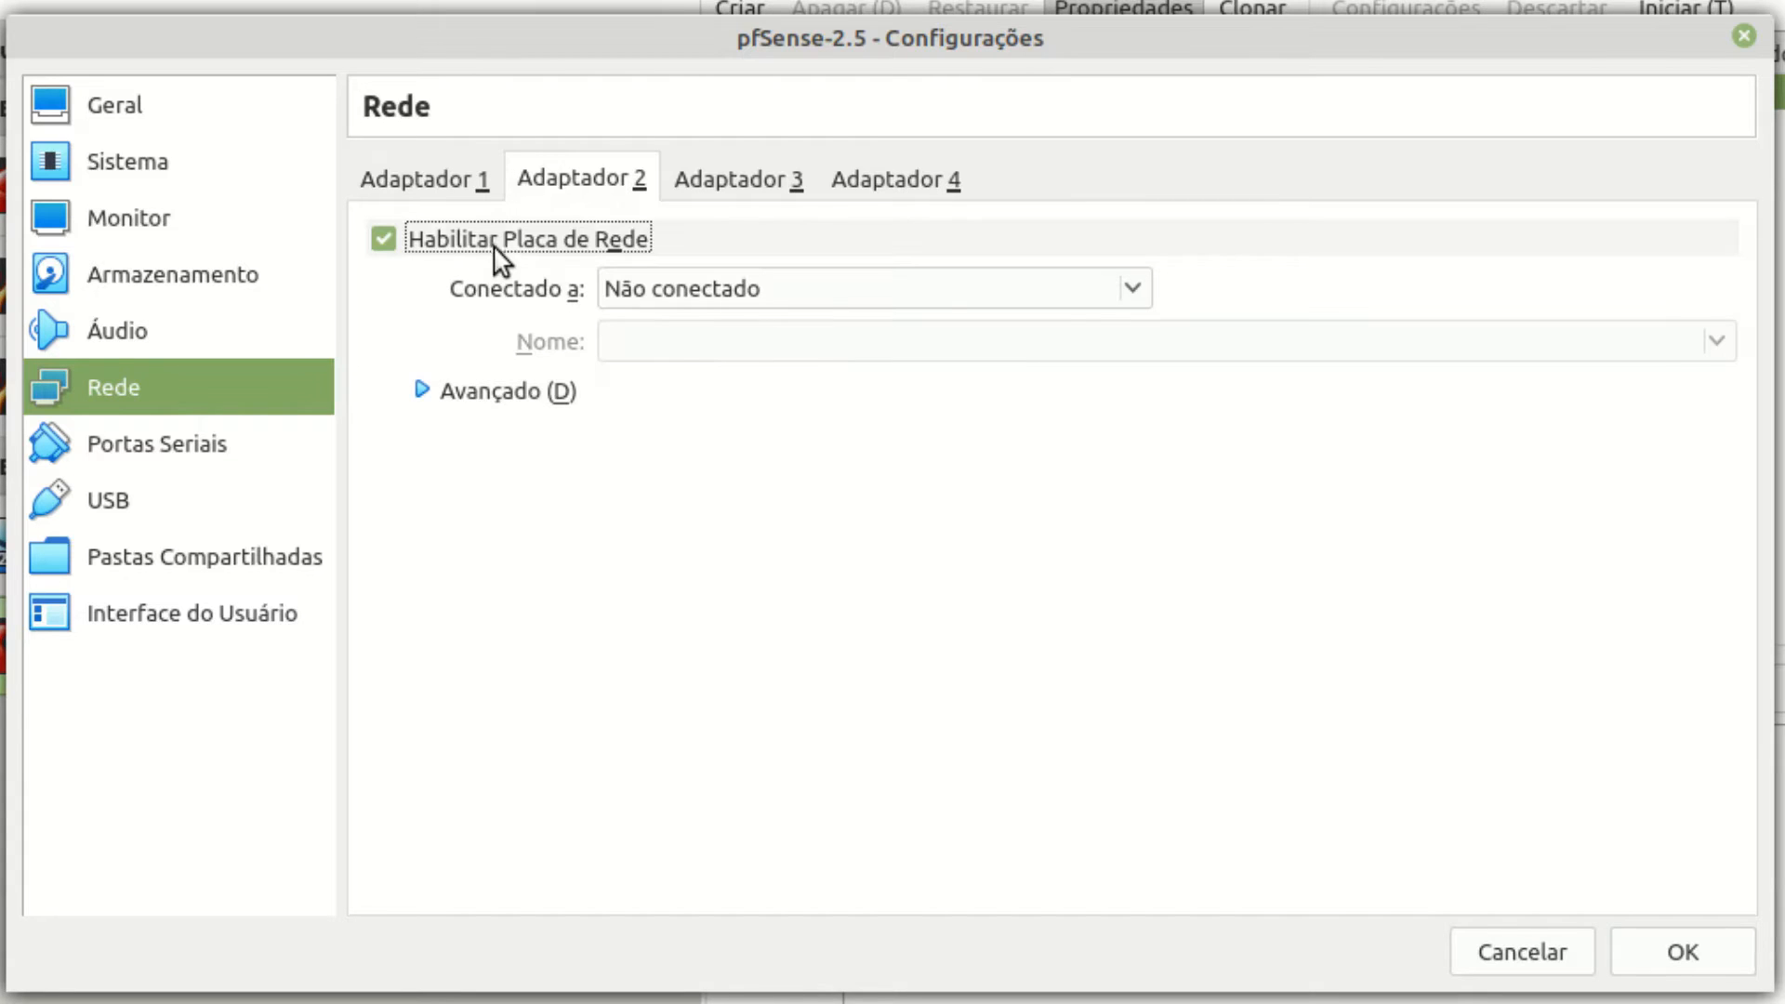
click(764, 288)
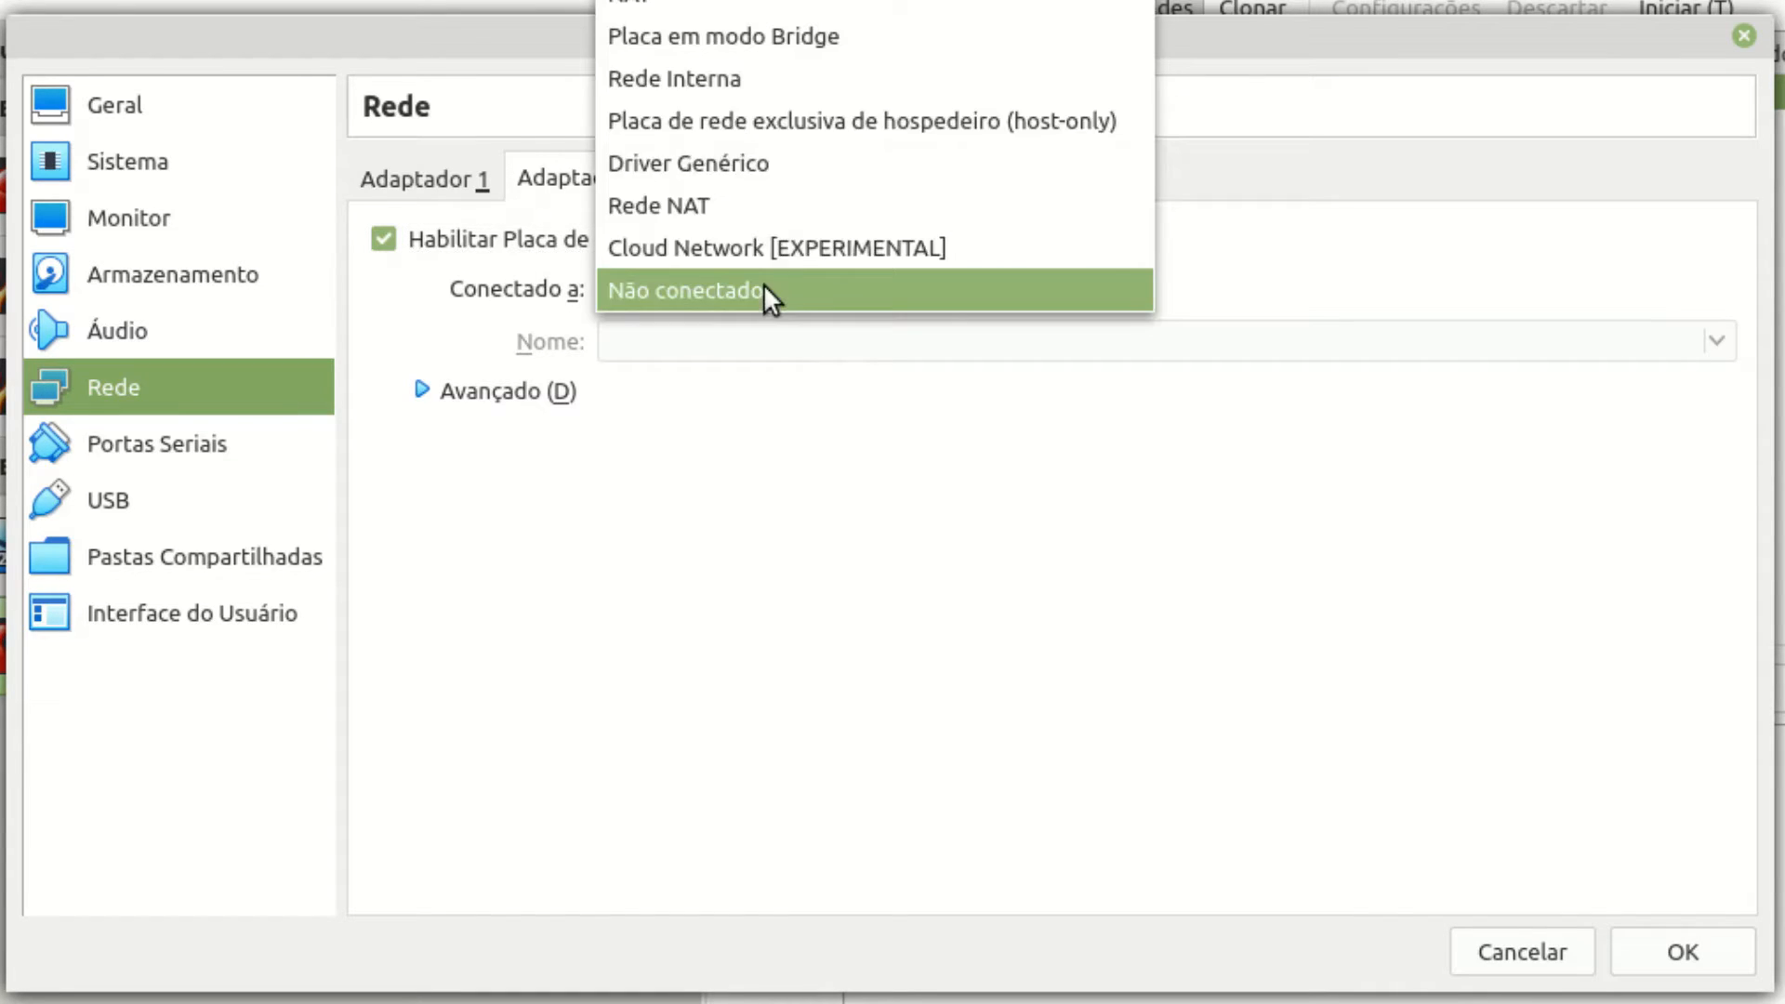
click(693, 78)
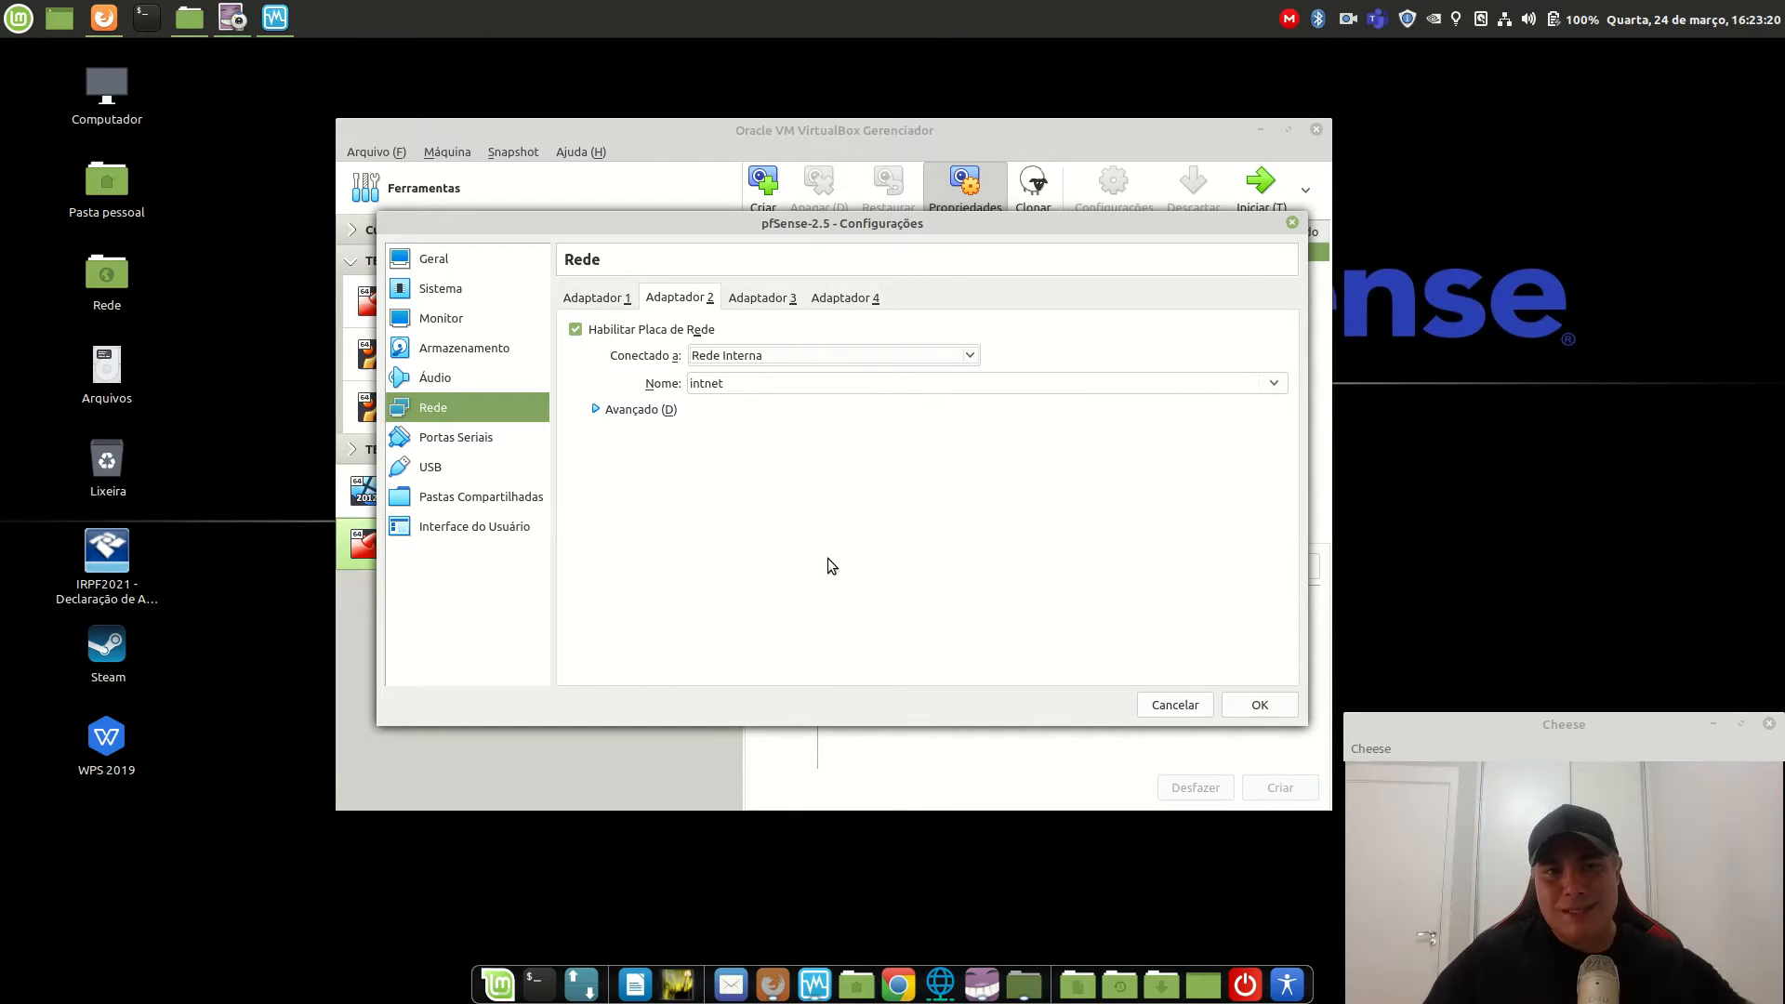
click(1259, 705)
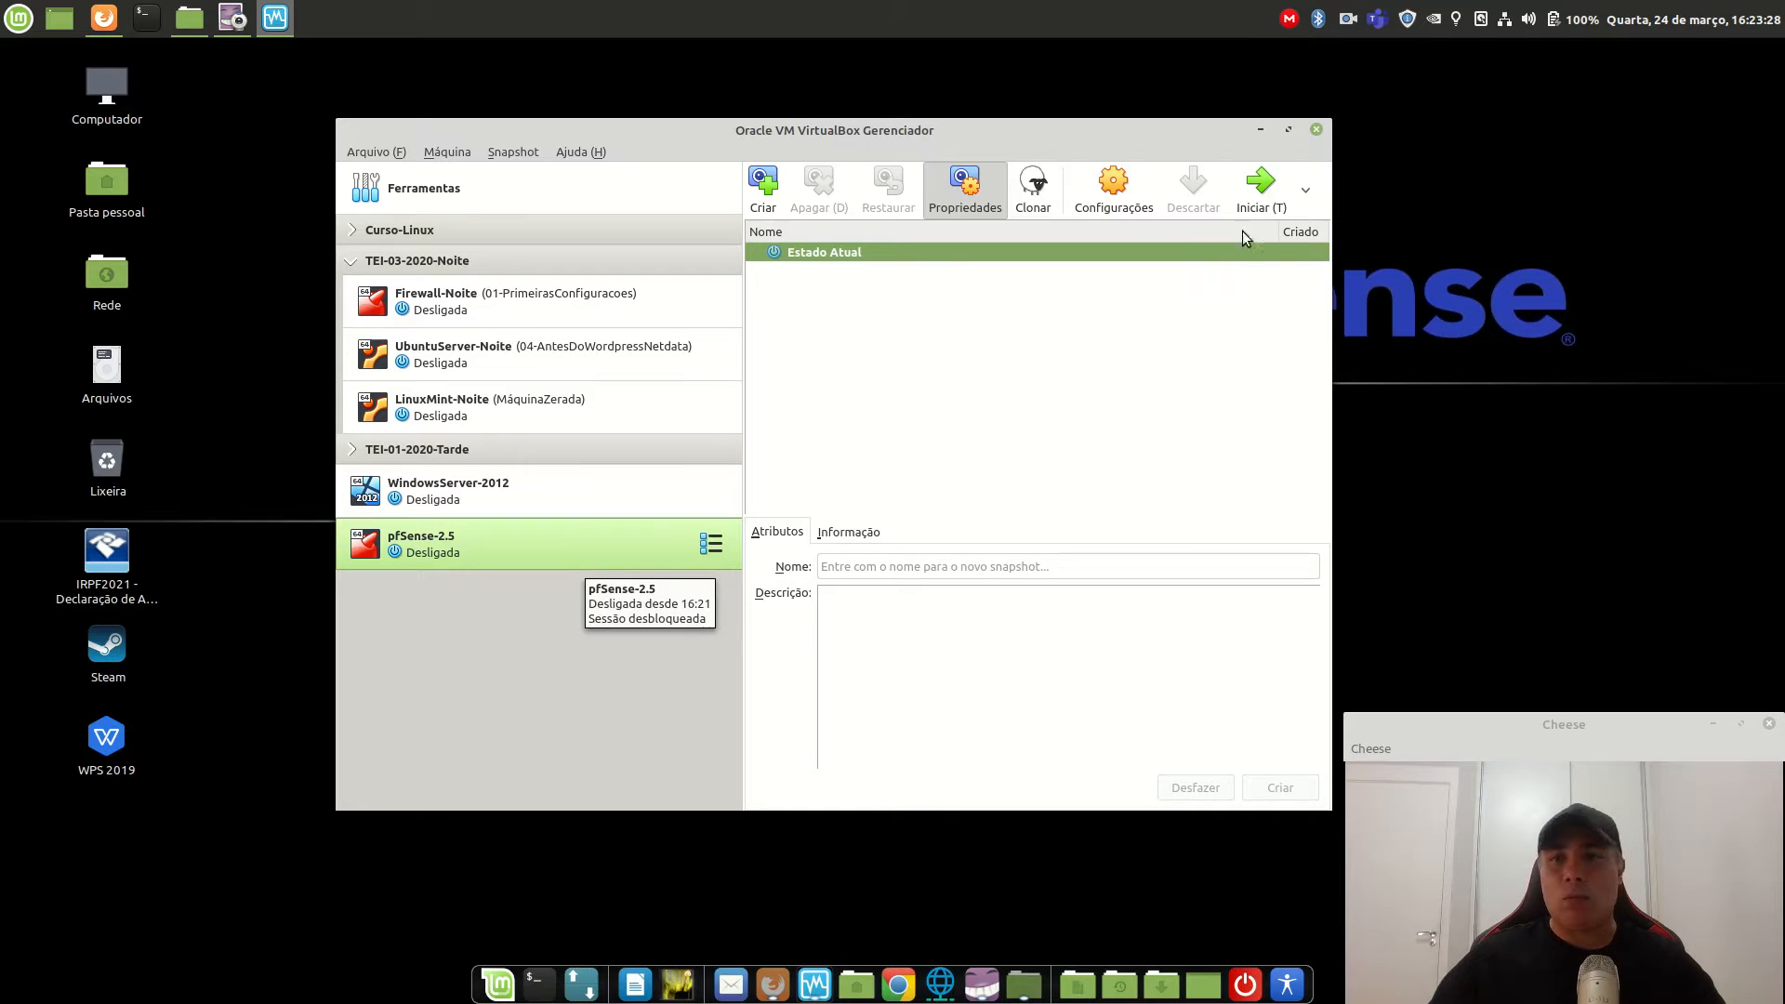
Add the pfSense-CE-2.5.0-RELEASE-amd64.iso as the boot disc and start the pfSense-2.5 VM.
click(1262, 191)
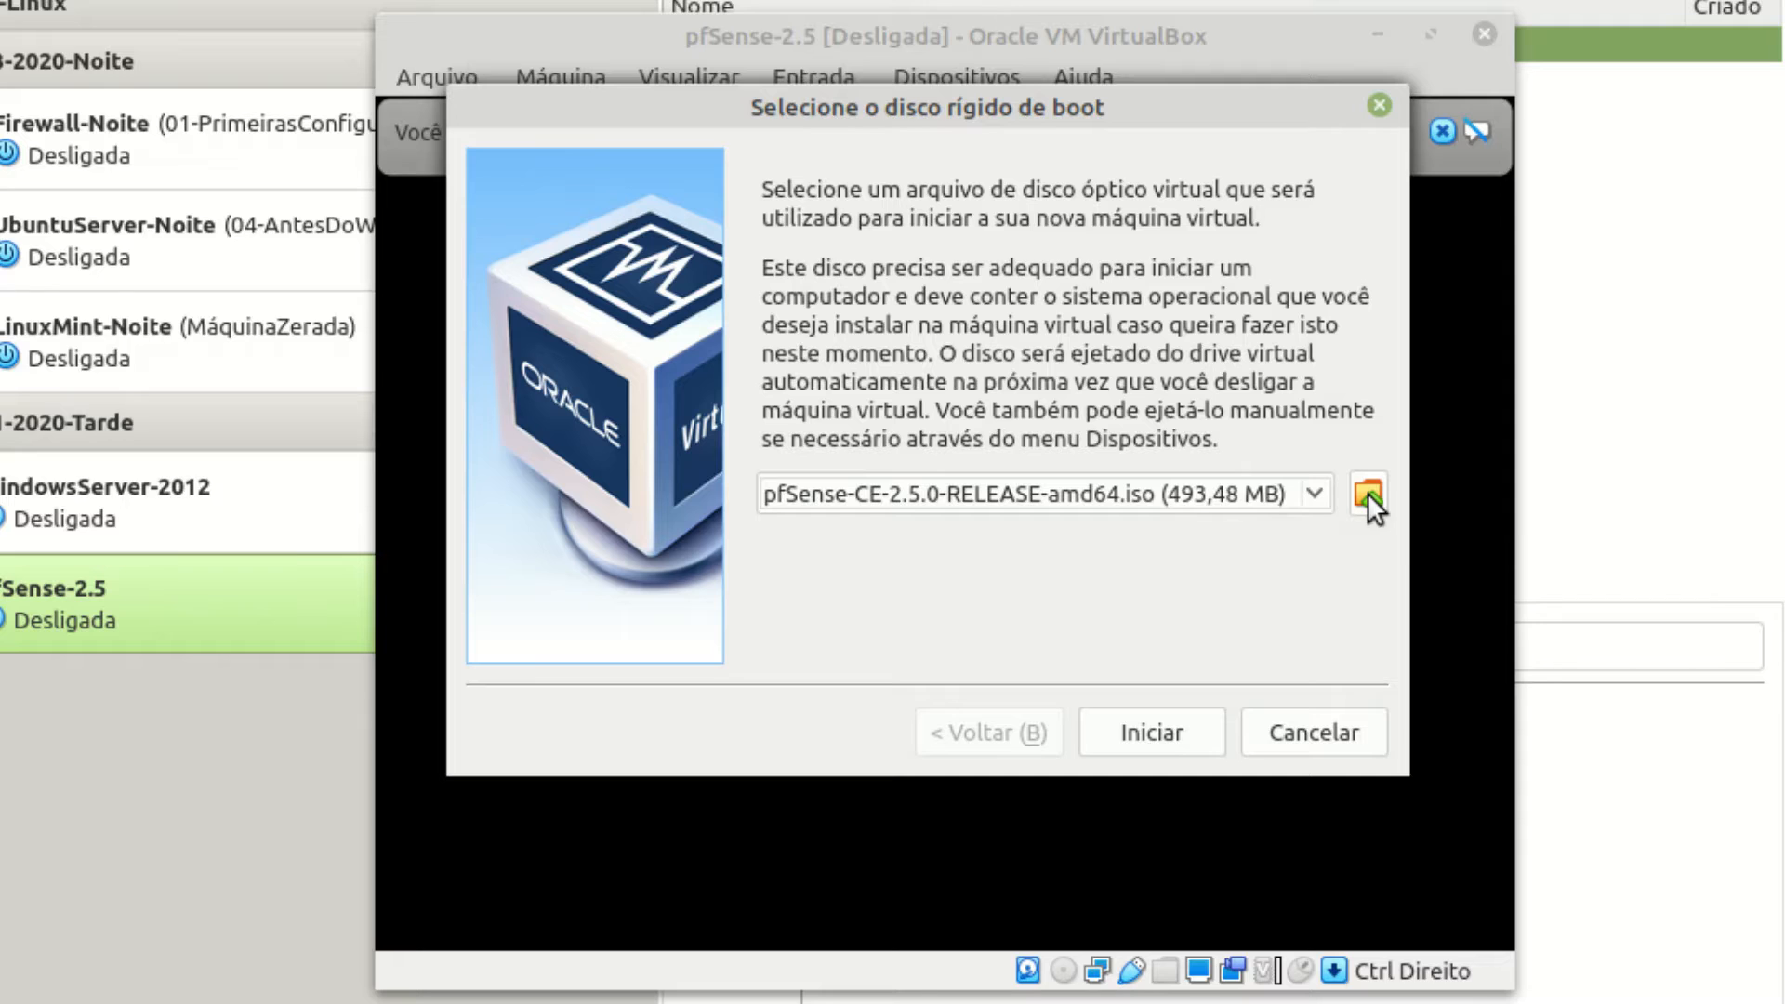
click(1369, 492)
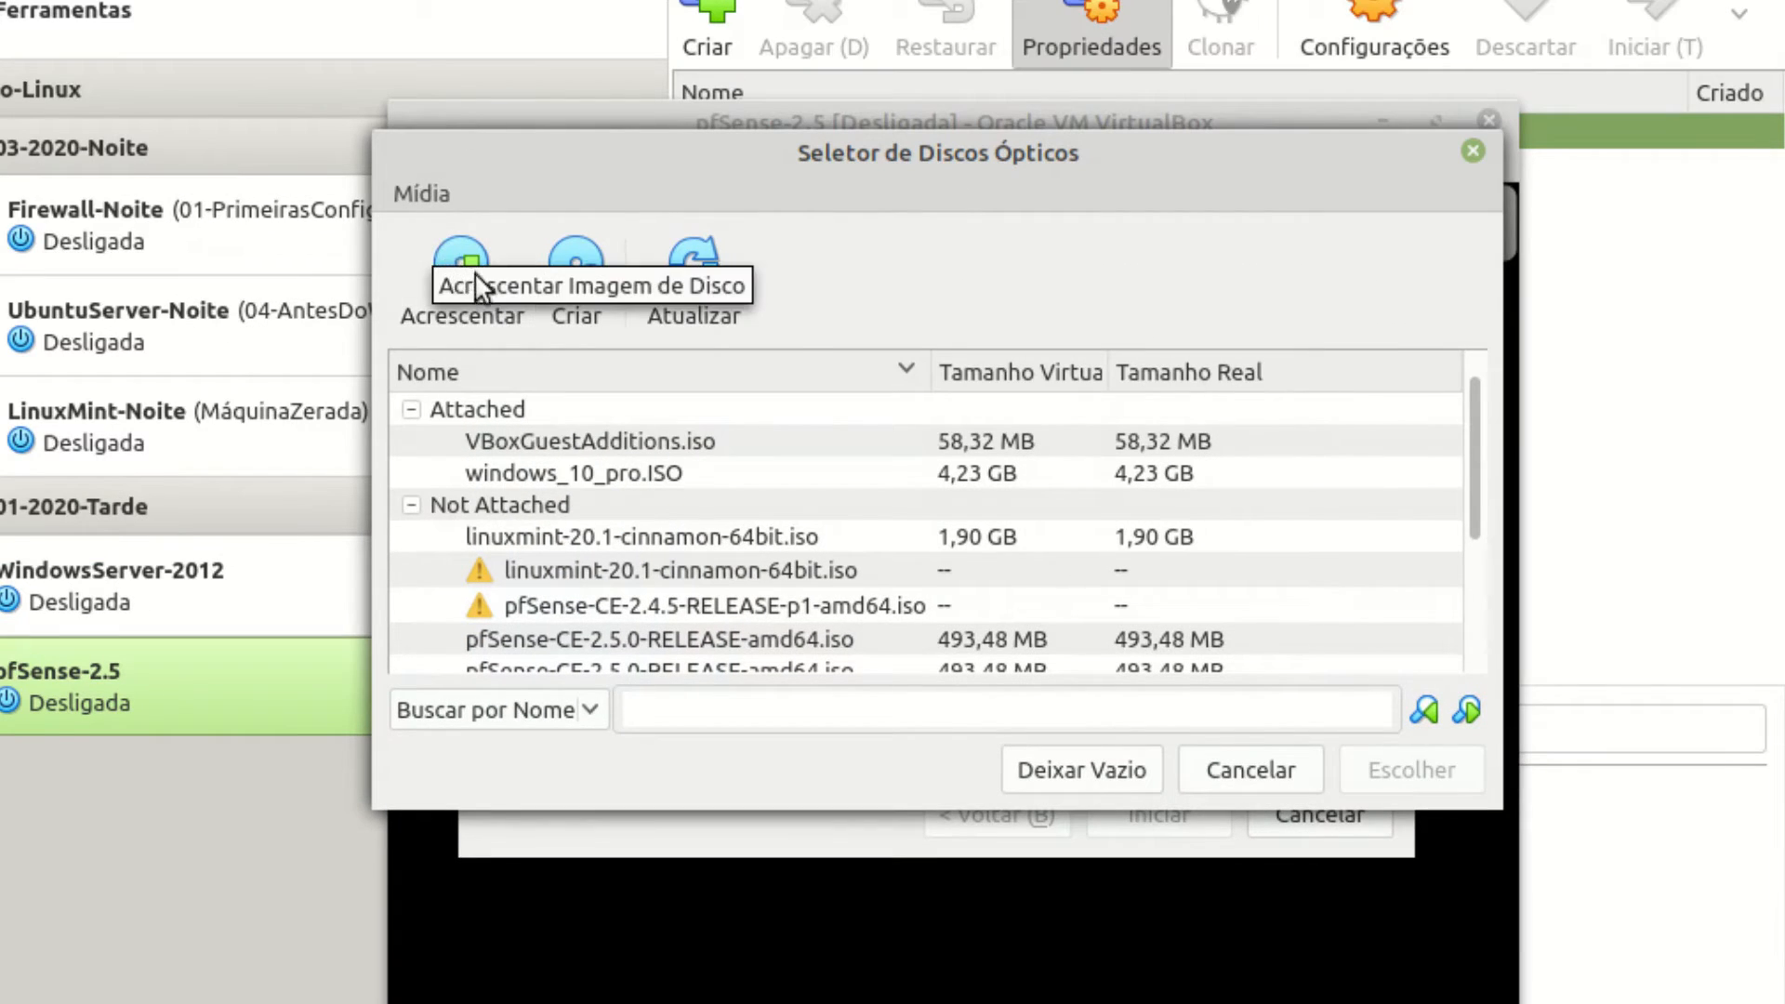
click(465, 270)
click(823, 188)
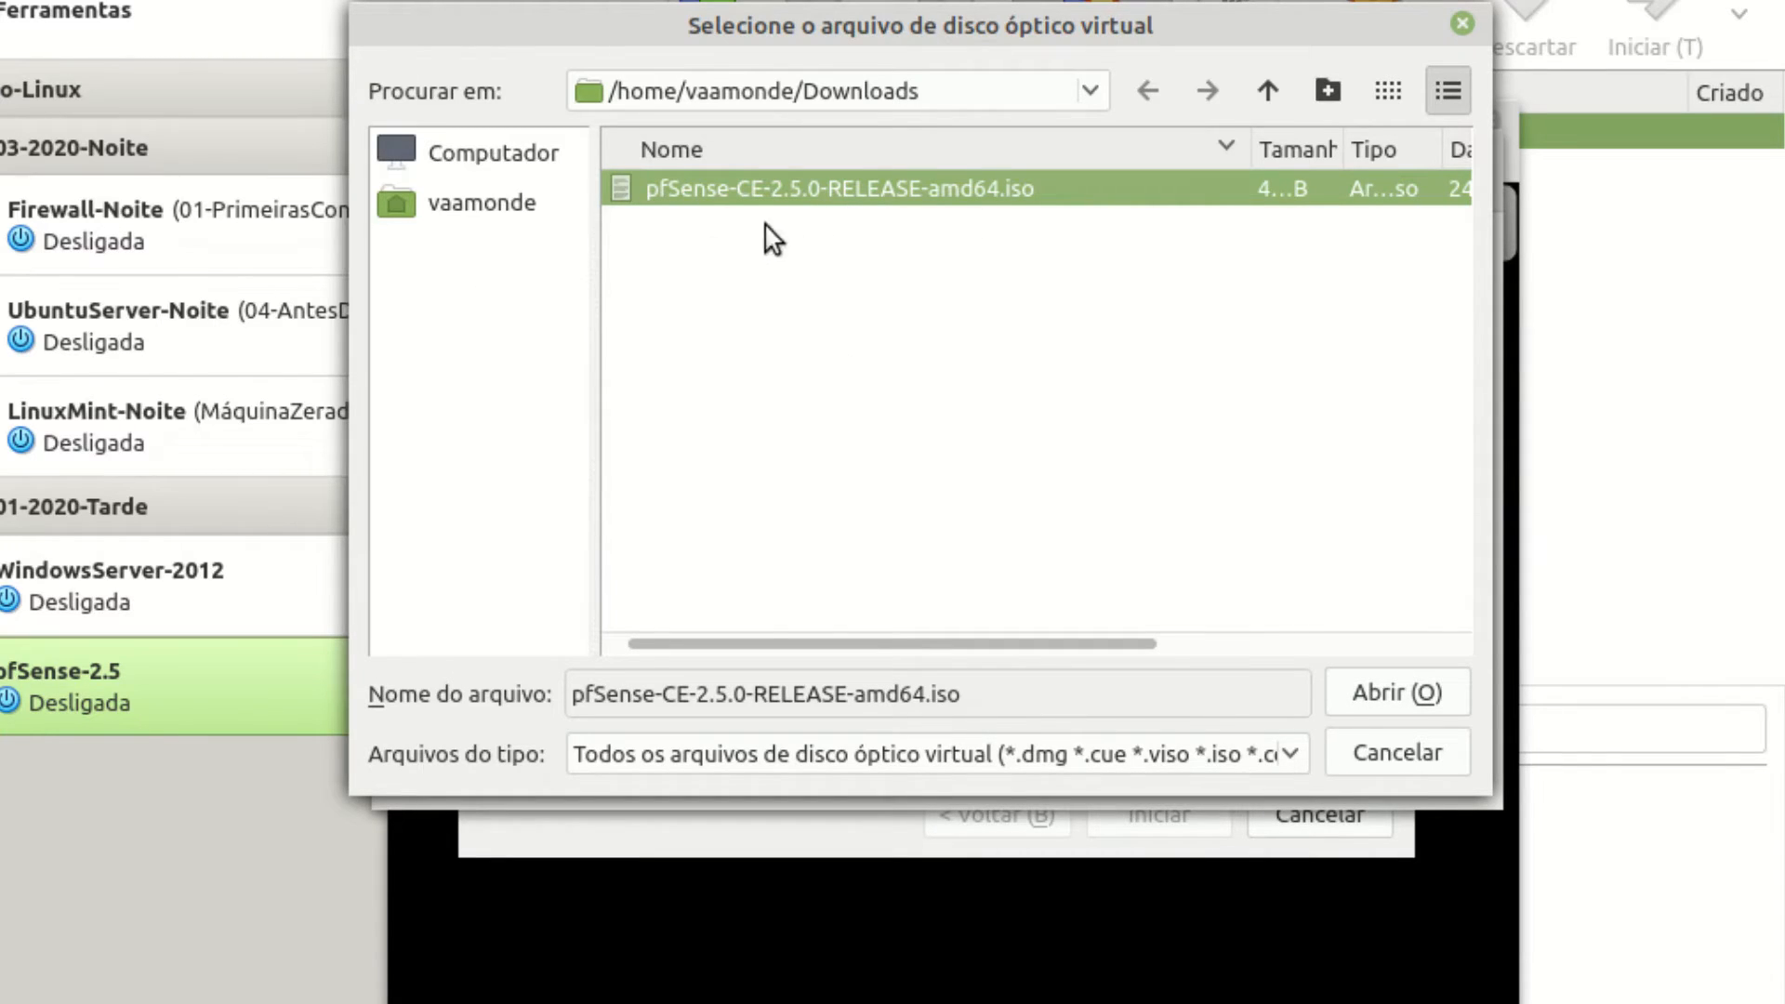
click(1397, 692)
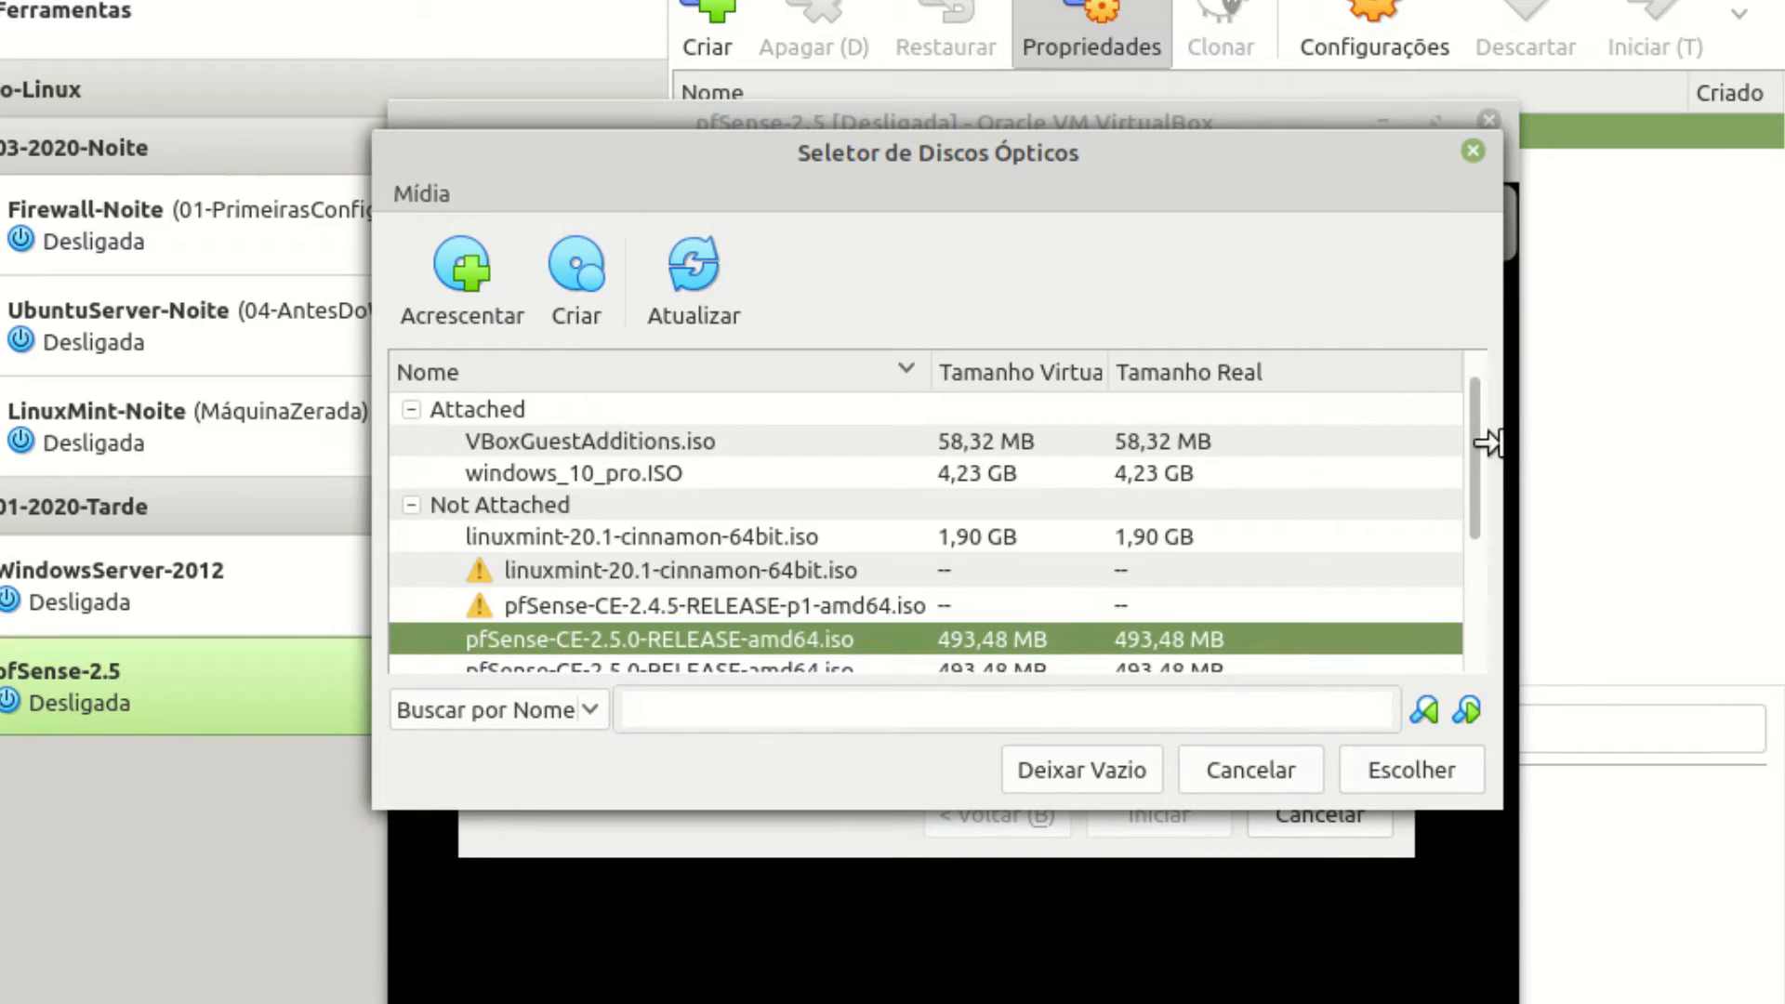
drag(1478, 450, 1478, 506)
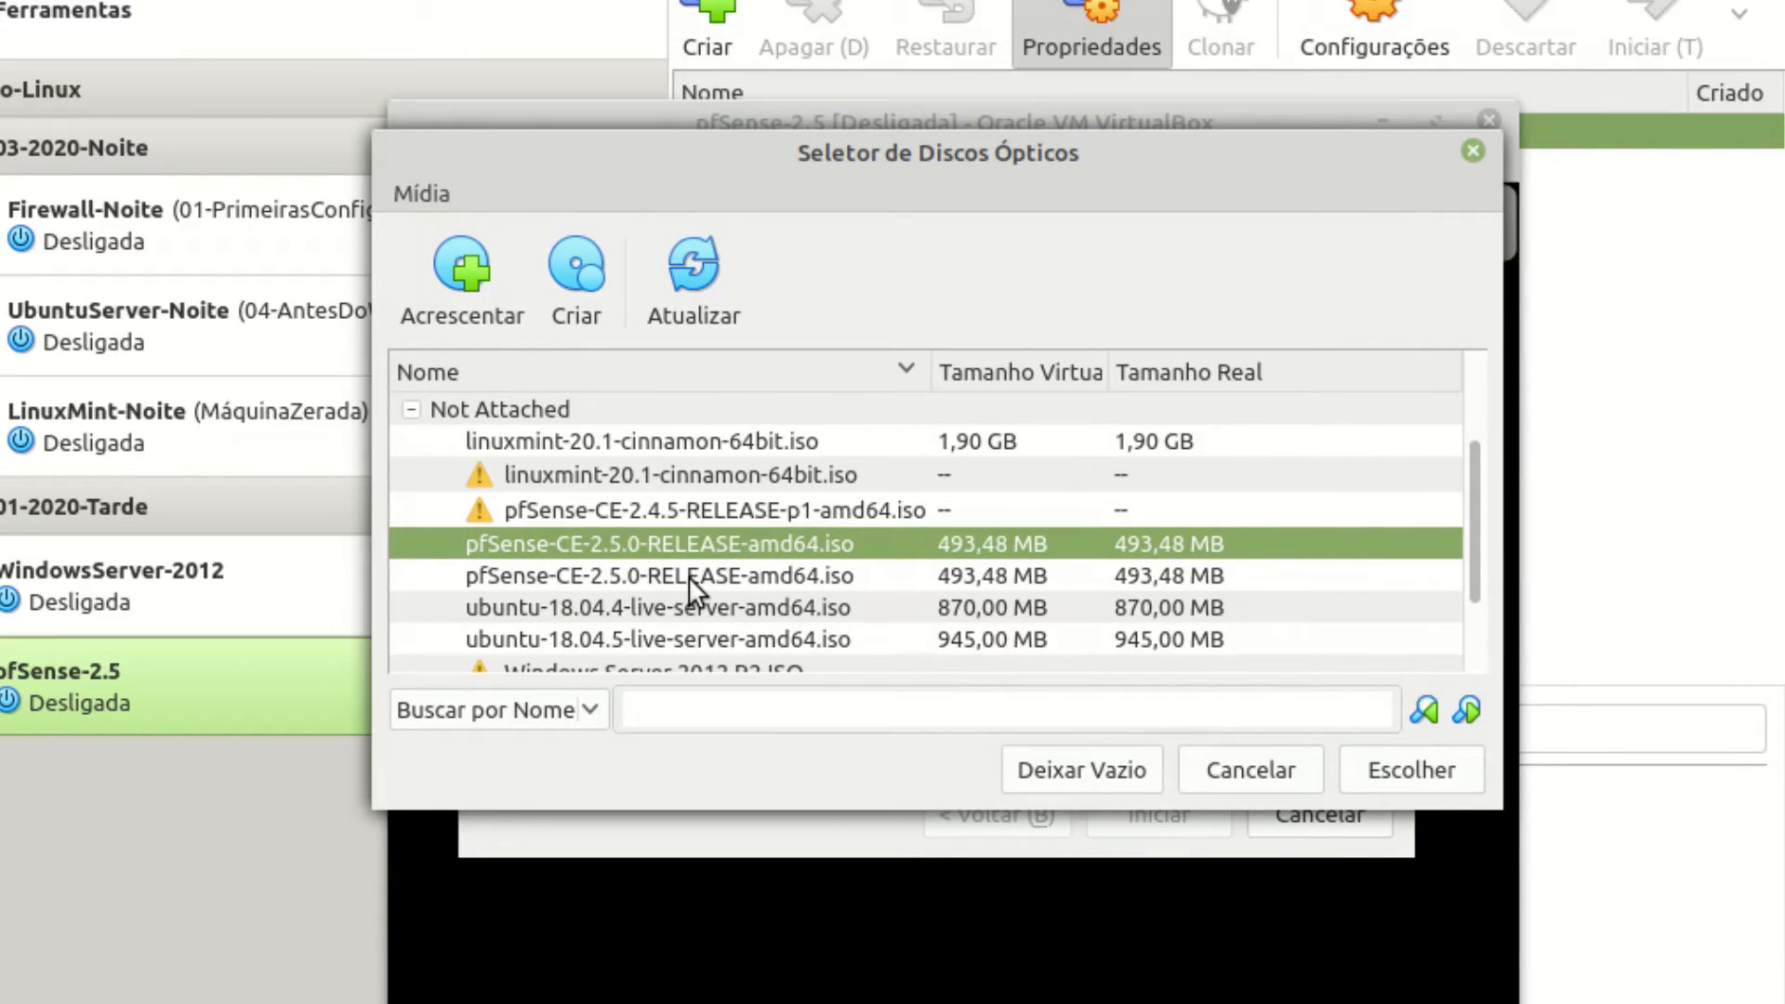
click(1413, 774)
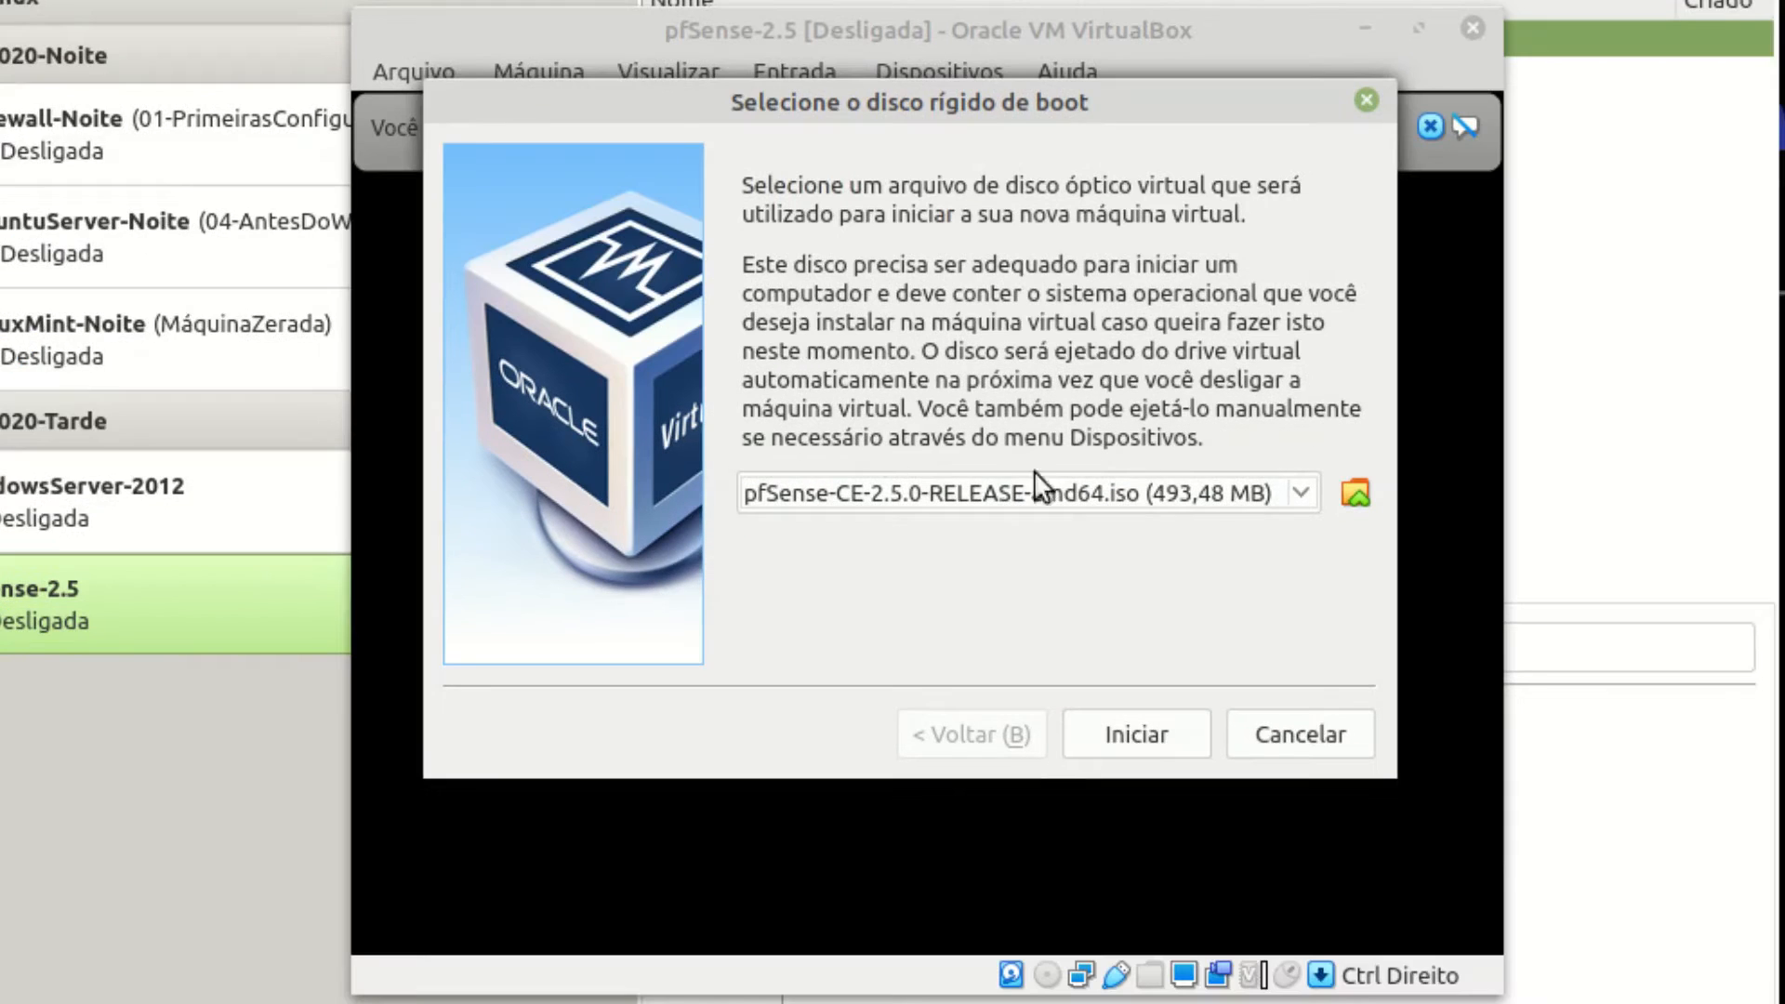
click(1151, 738)
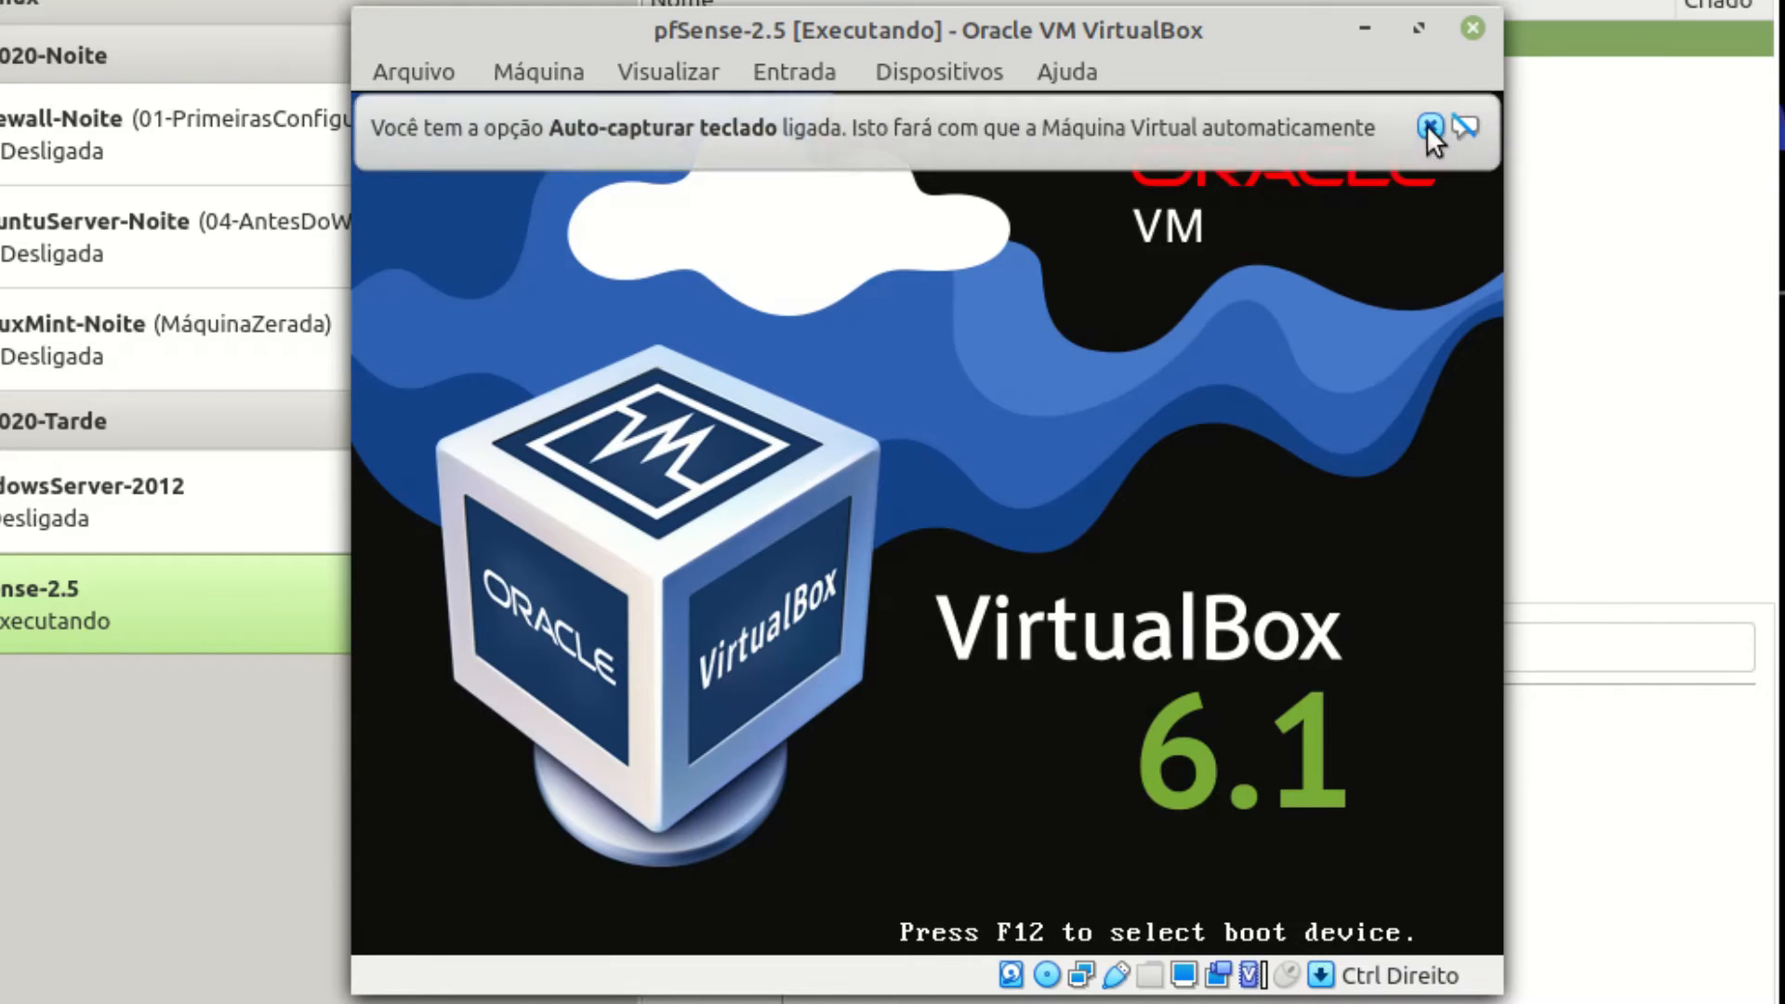
Dismiss the keyboard auto-capture notice and accept the pfSense copyright notice.
click(1429, 126)
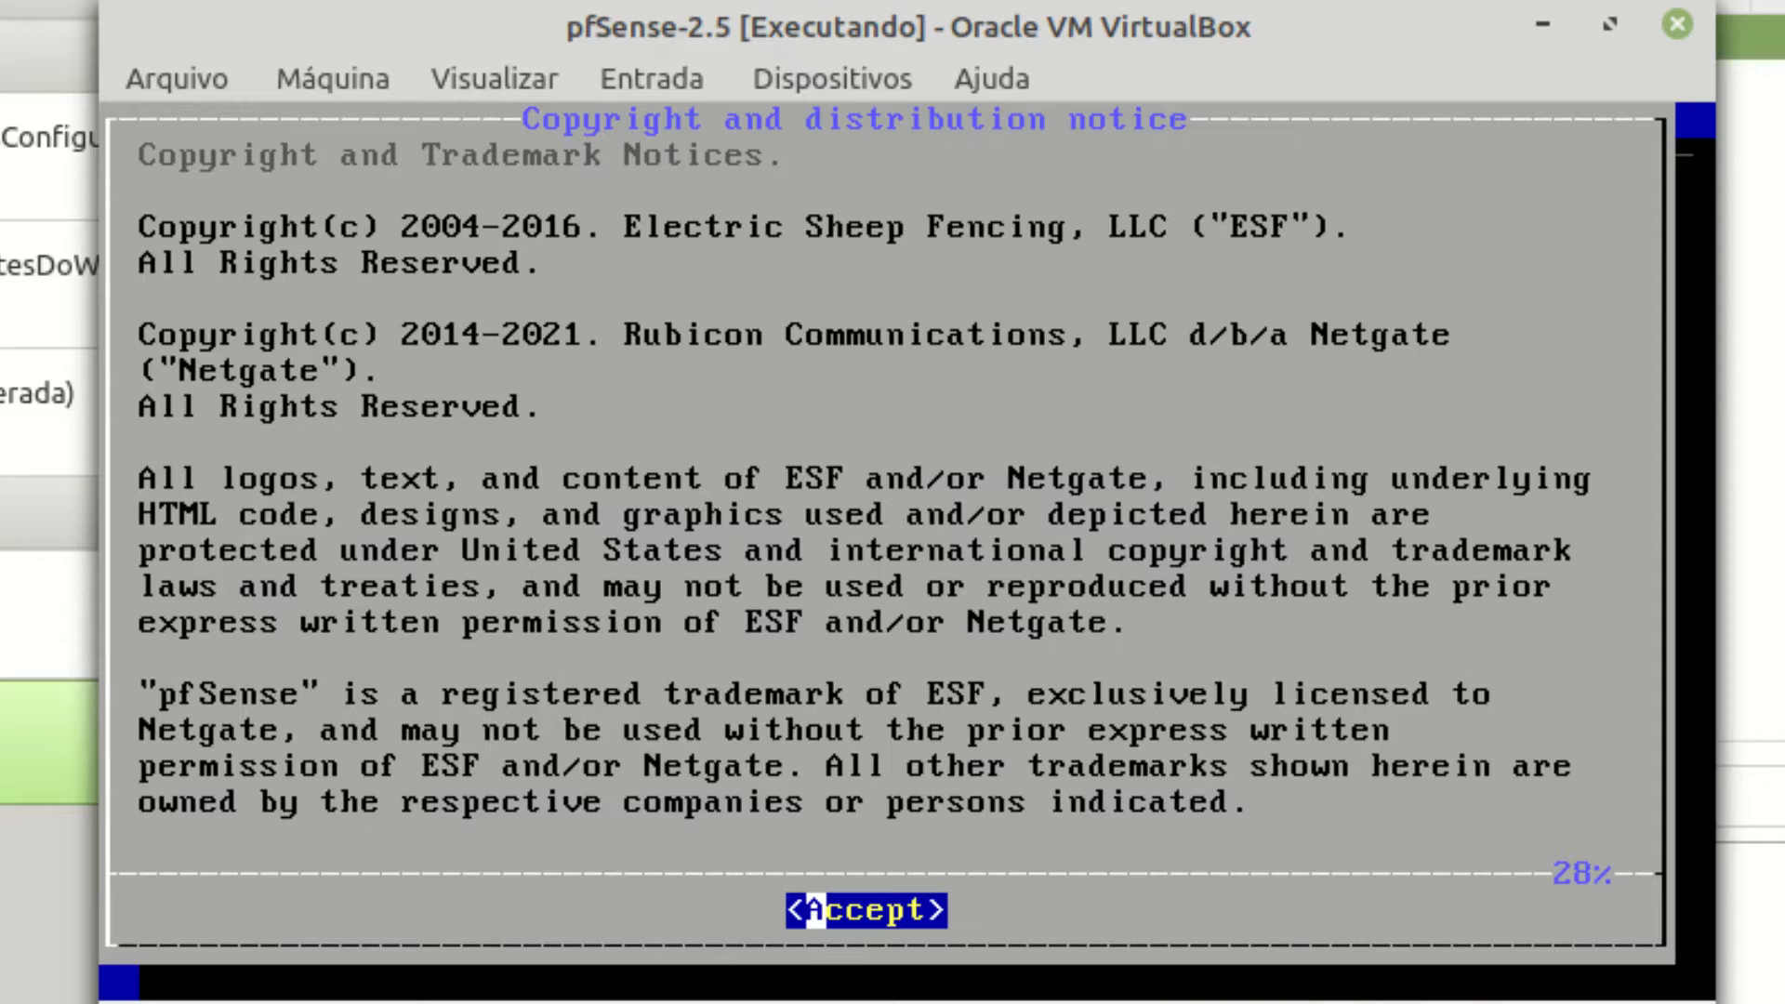
key(Return)
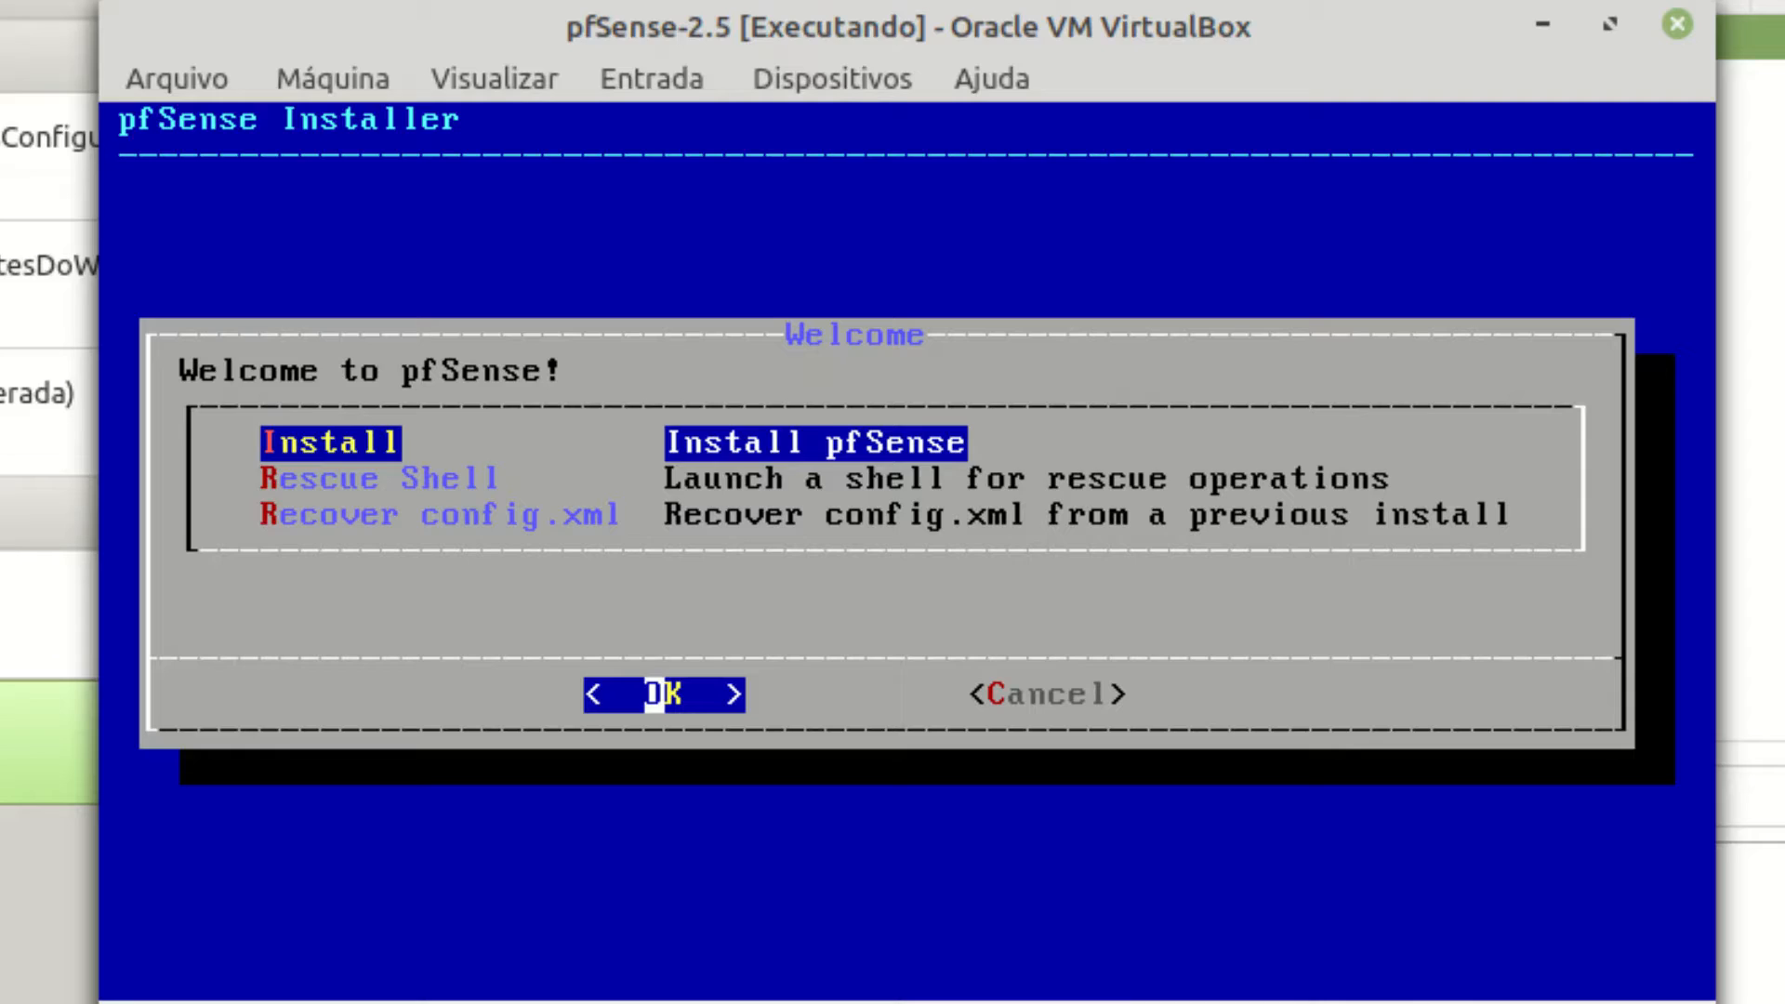
Look over the Welcome menu options, then choose Install.
key(Down)
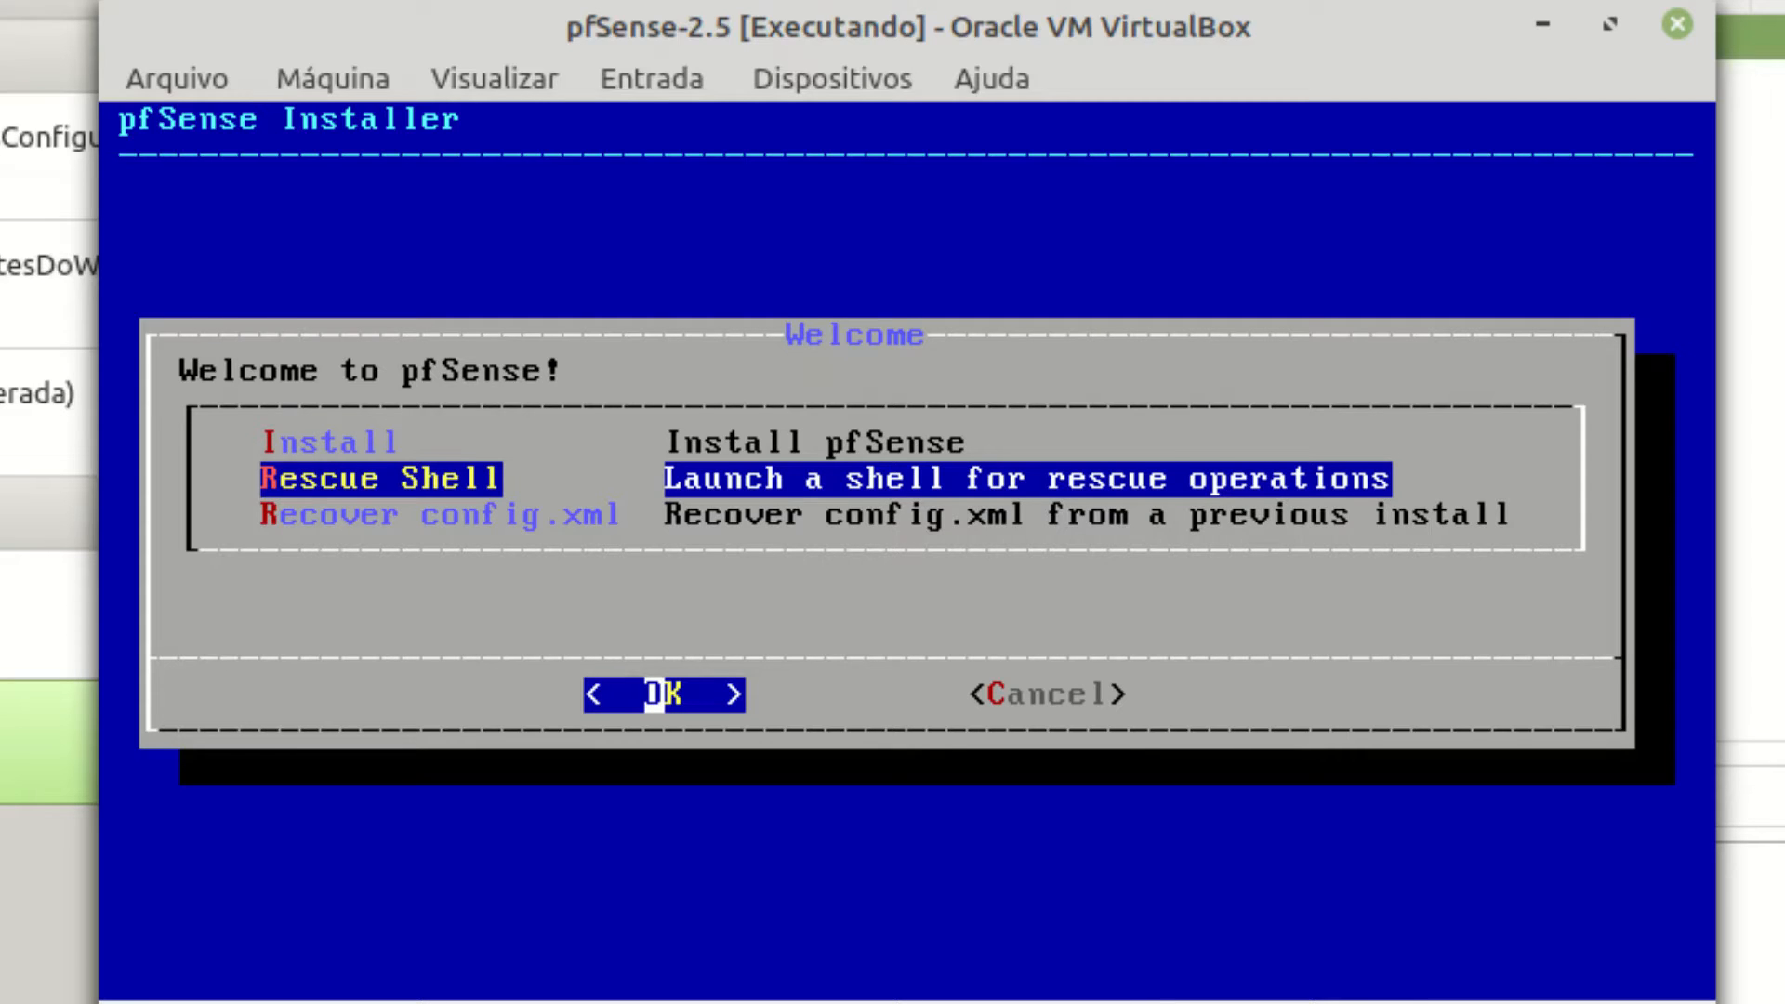
key(Down)
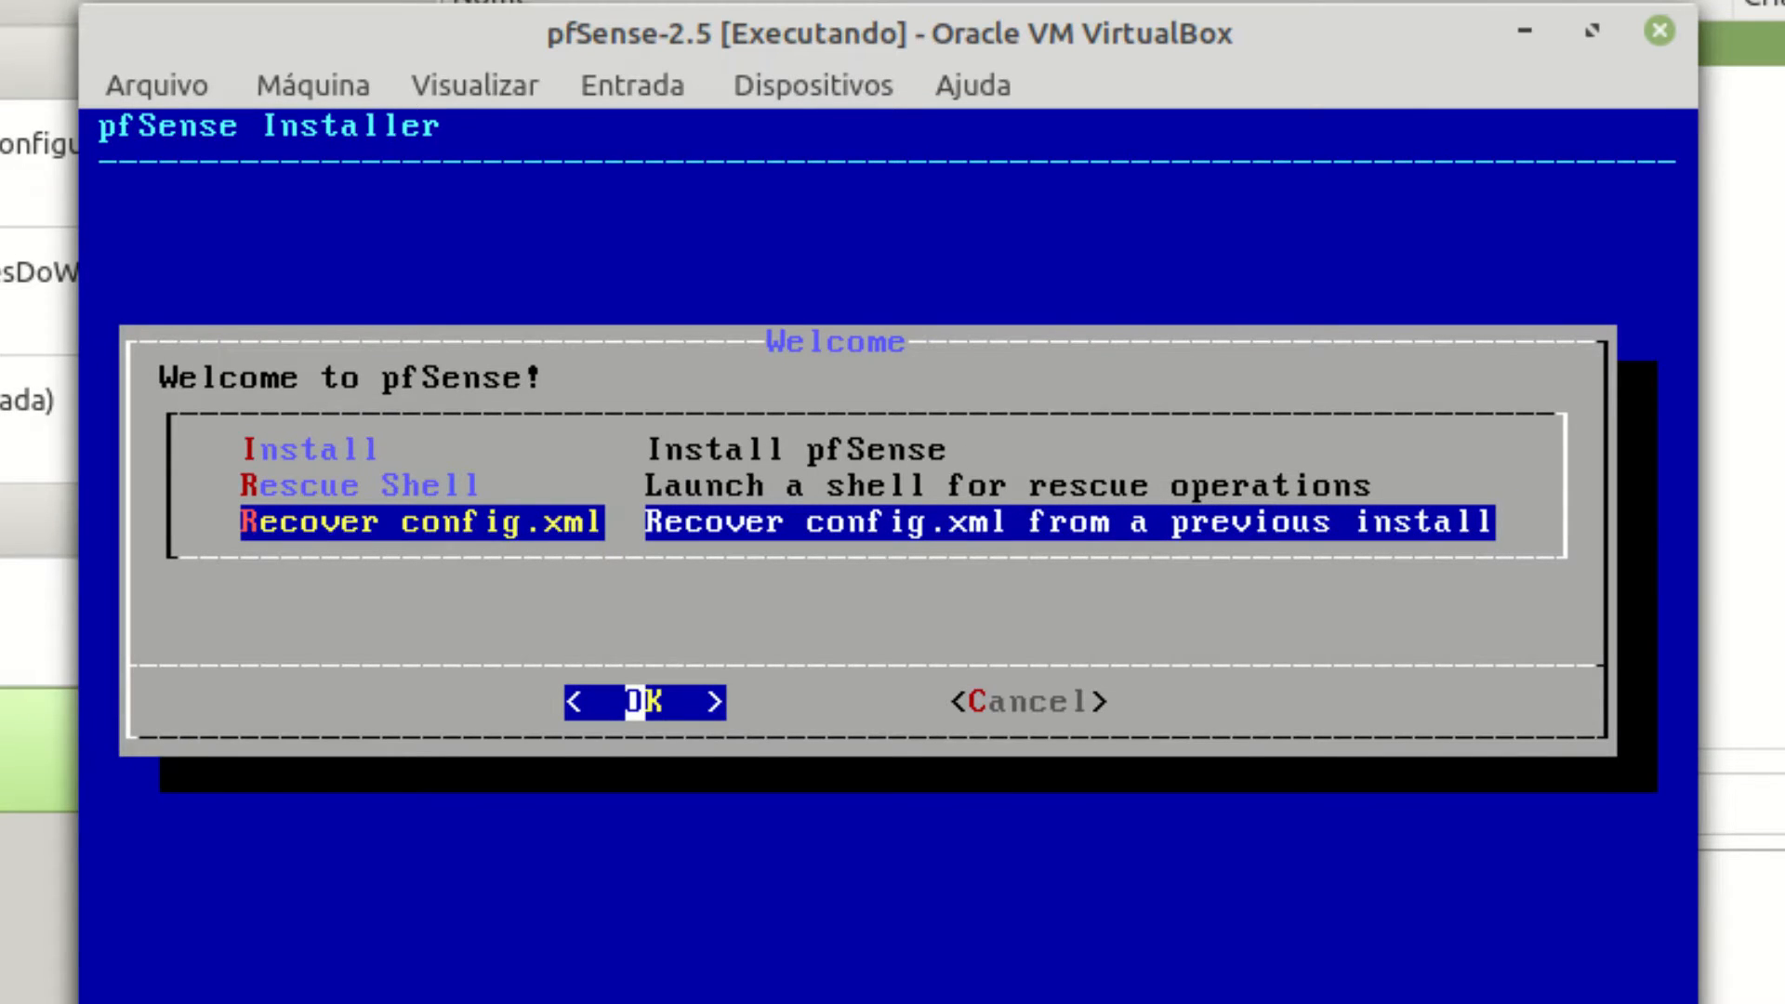
key(Up)
key(Up)
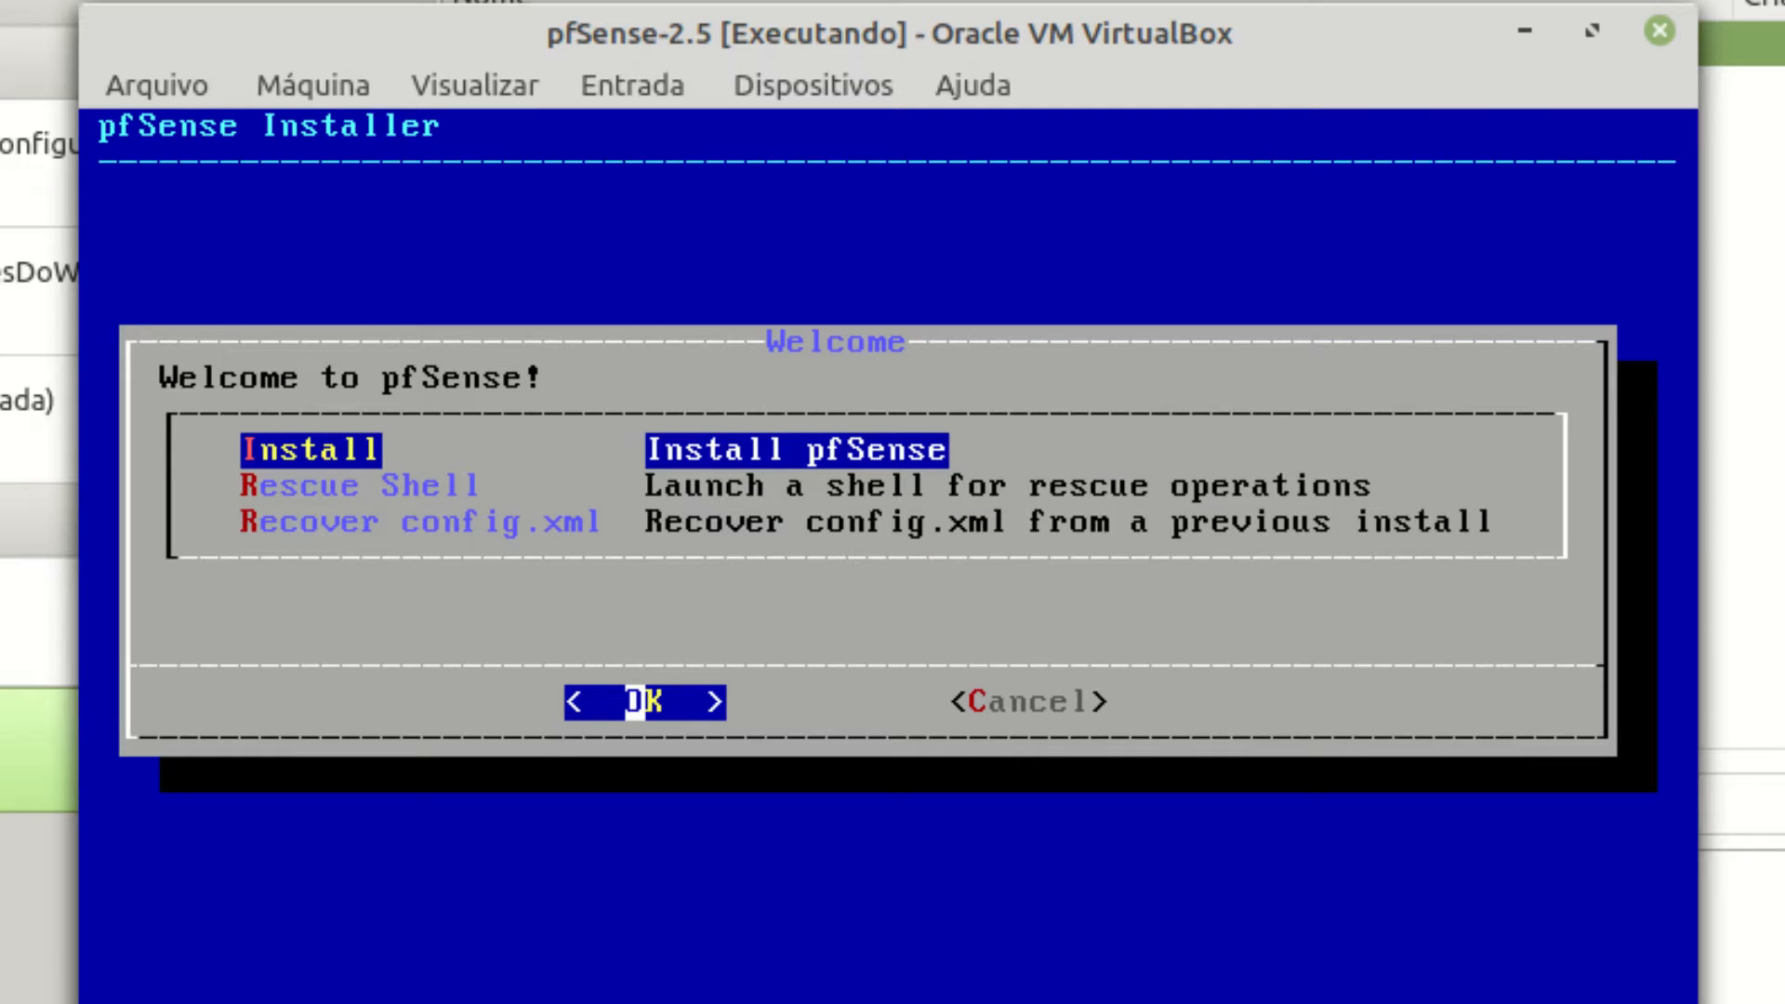
key(Return)
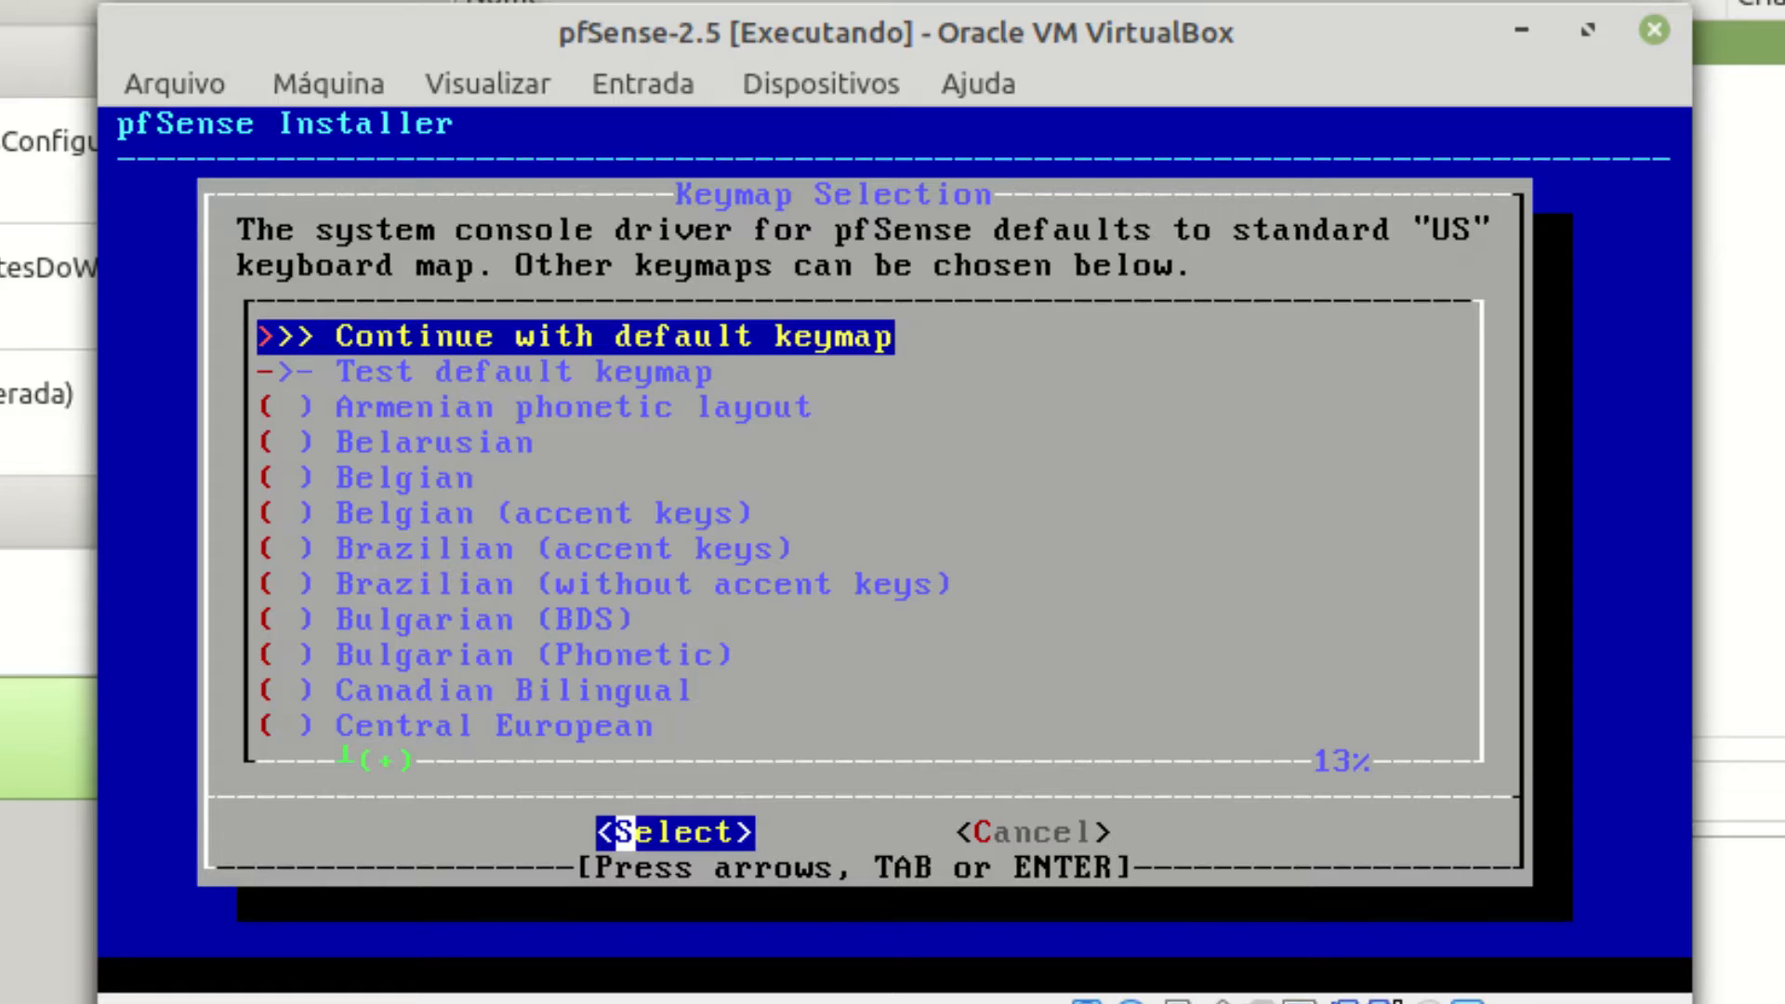
Continue the installer with the default US keymap instead of Brazilian.
key(Down)
key(Down)
key(Down)
key(Down)
key(Down)
key(Down)
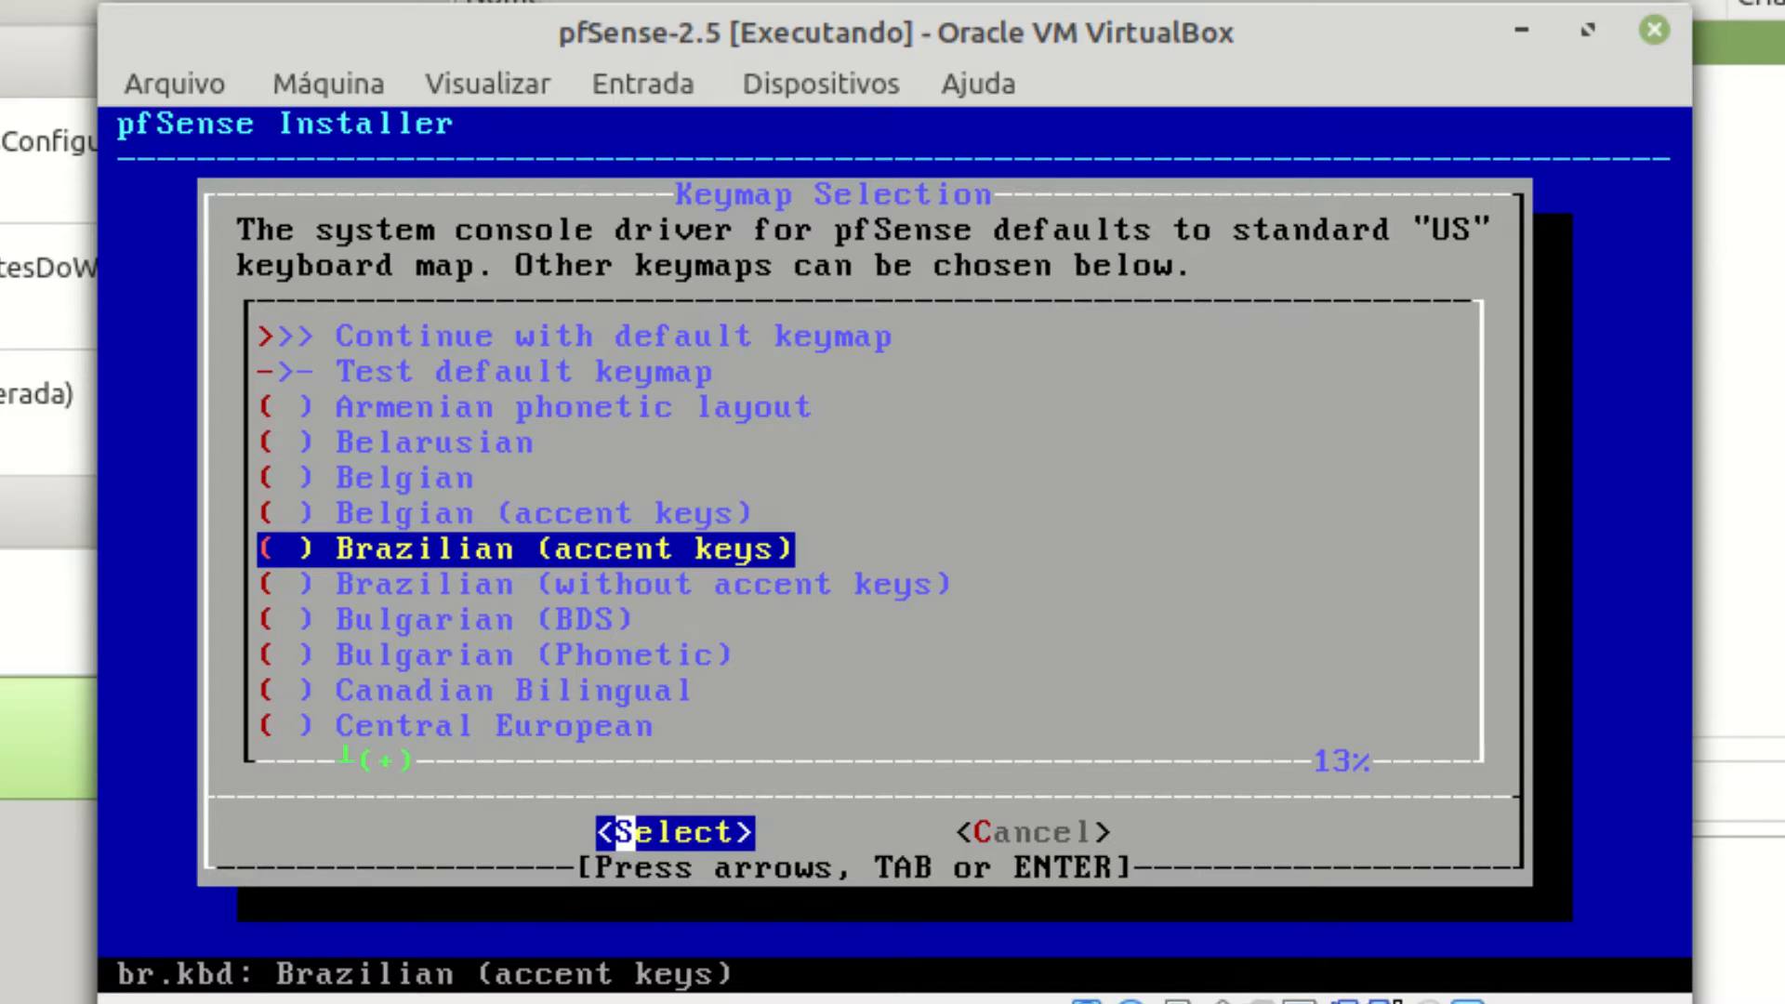
key(Up)
key(Up)
key(Up)
key(Up)
key(Up)
key(Up)
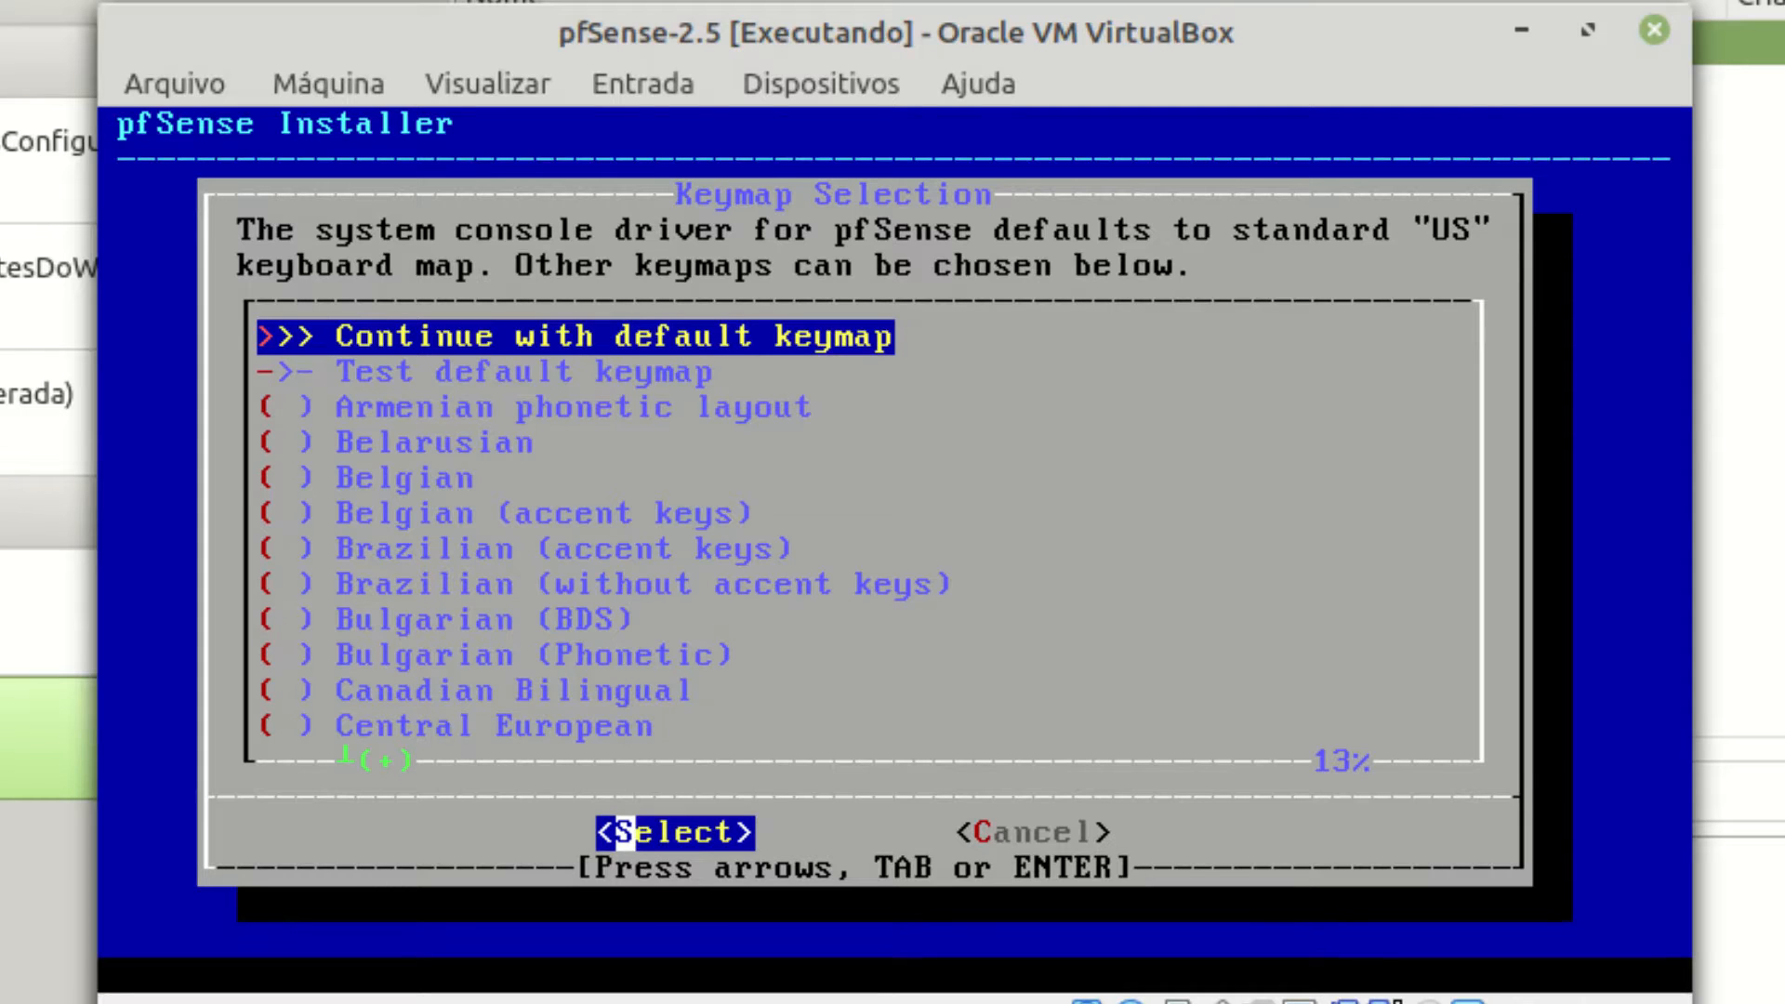
key(Return)
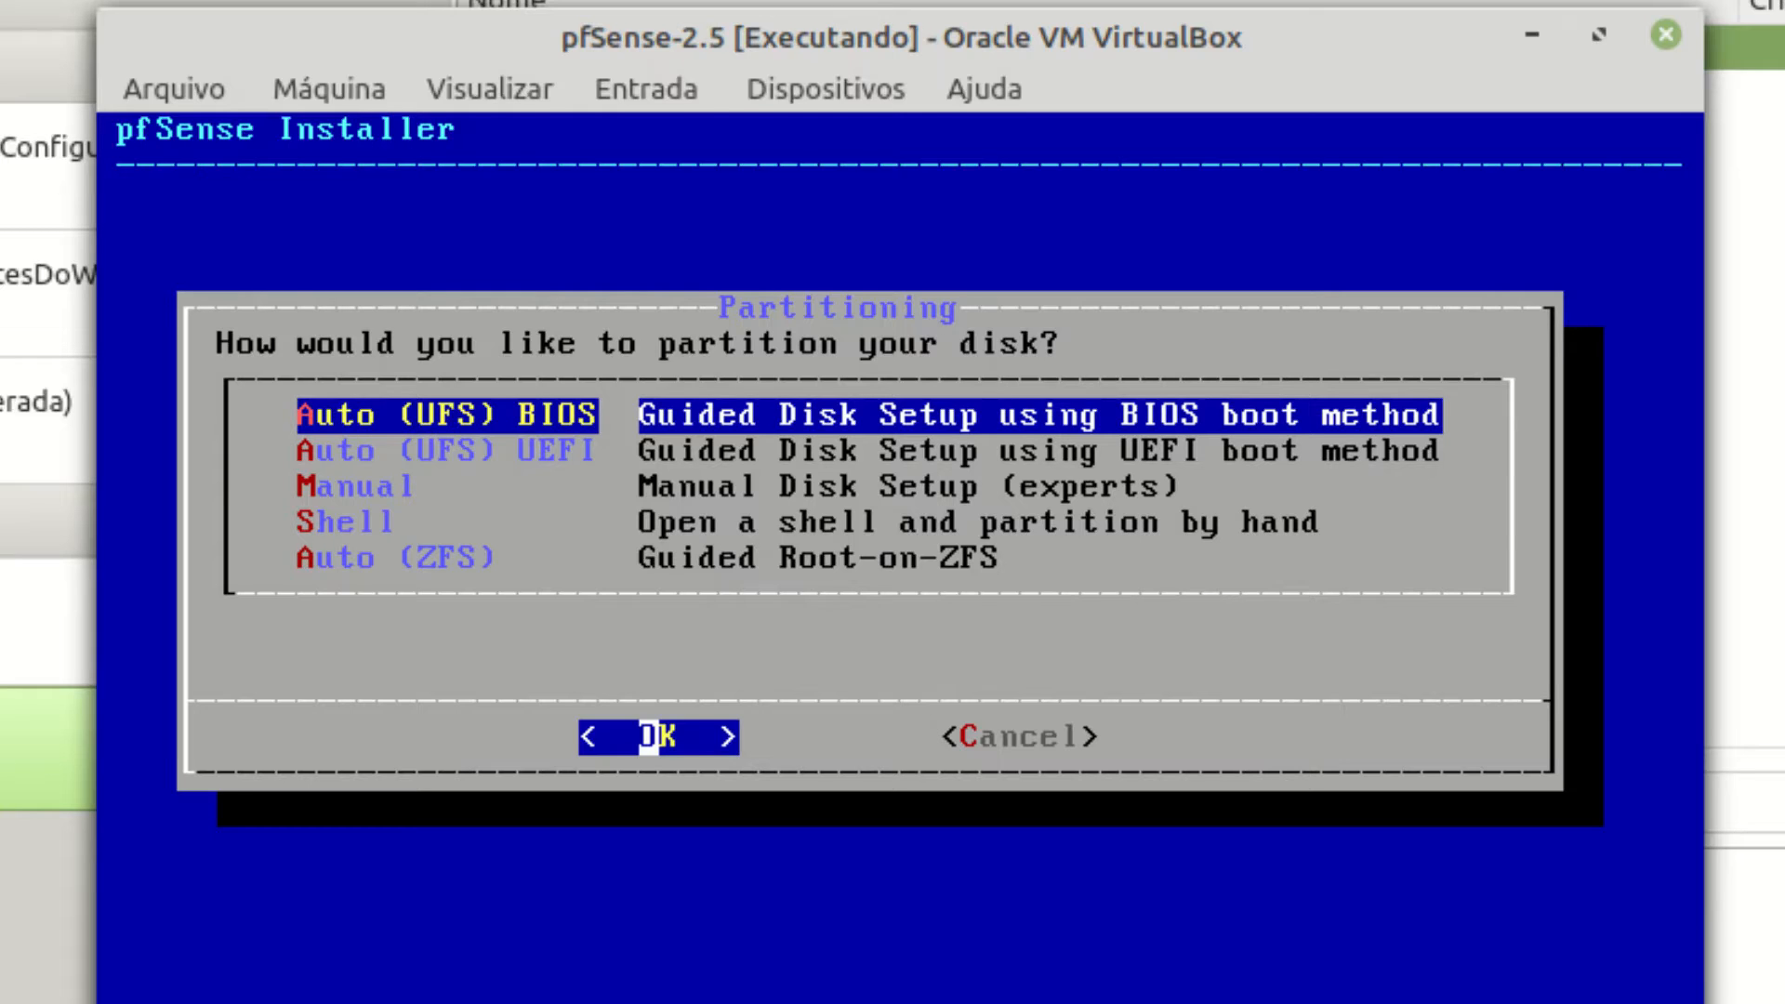
Choose Auto (ZFS) guided Root-on-ZFS partitioning.
key(Down)
key(Down)
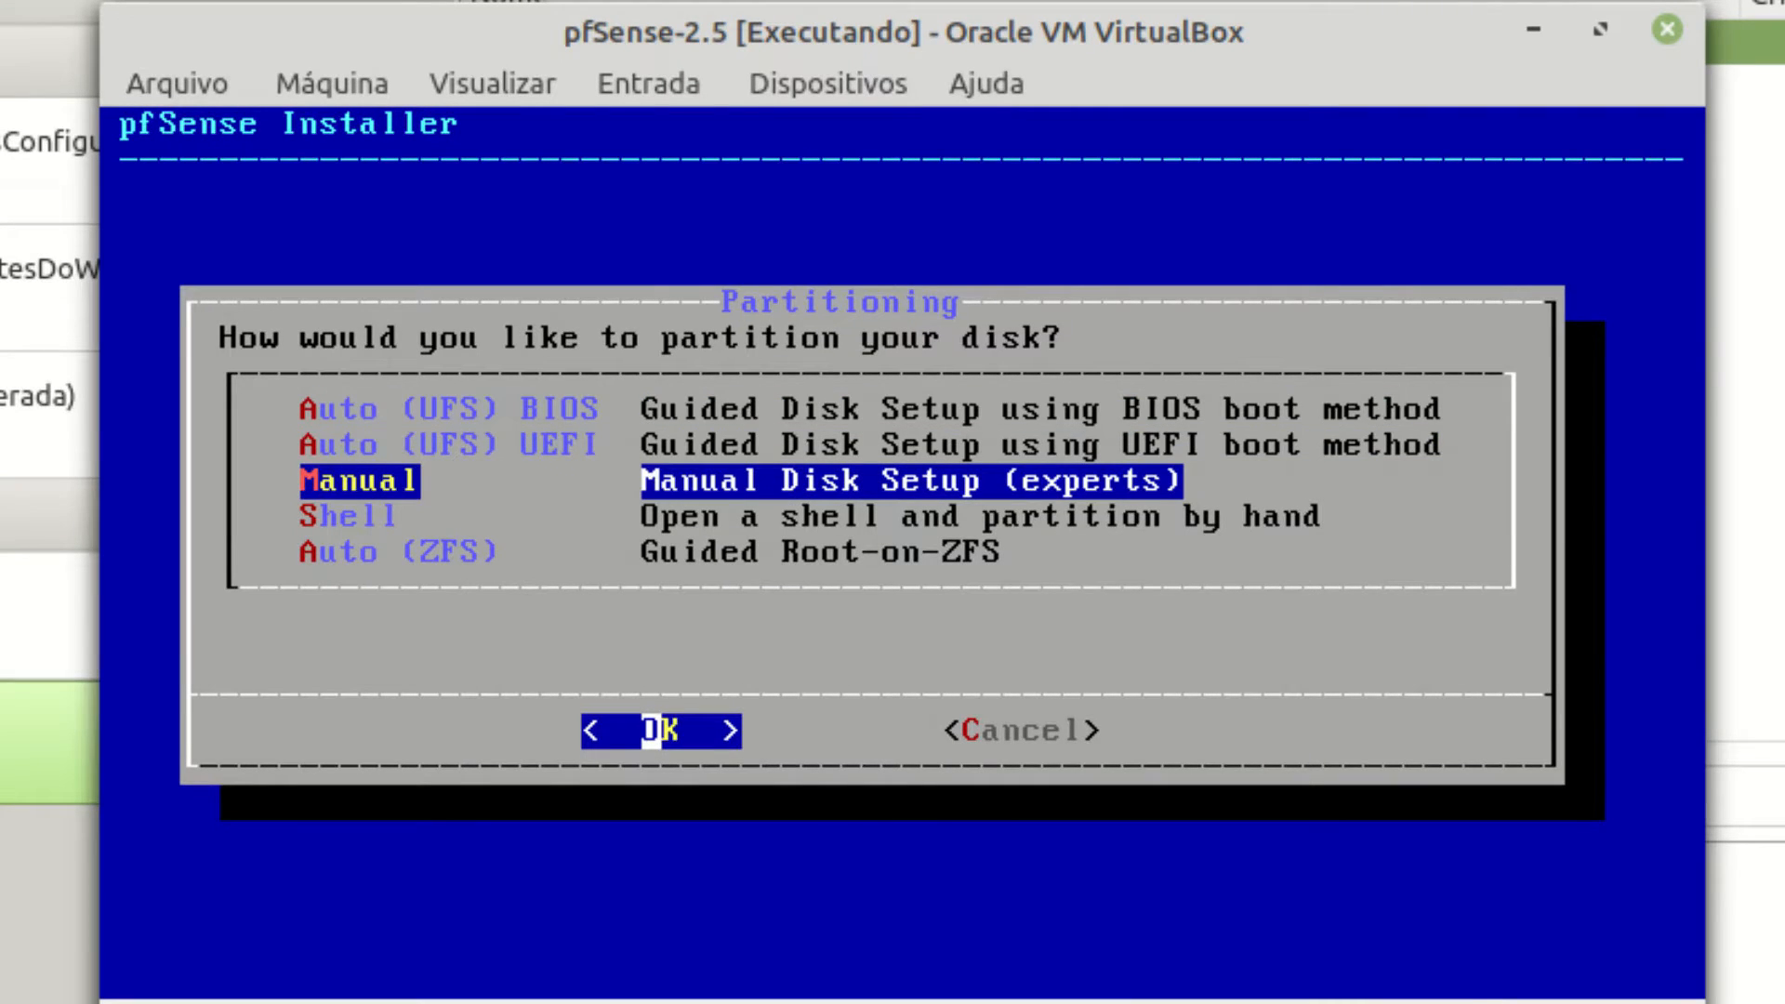
key(Down)
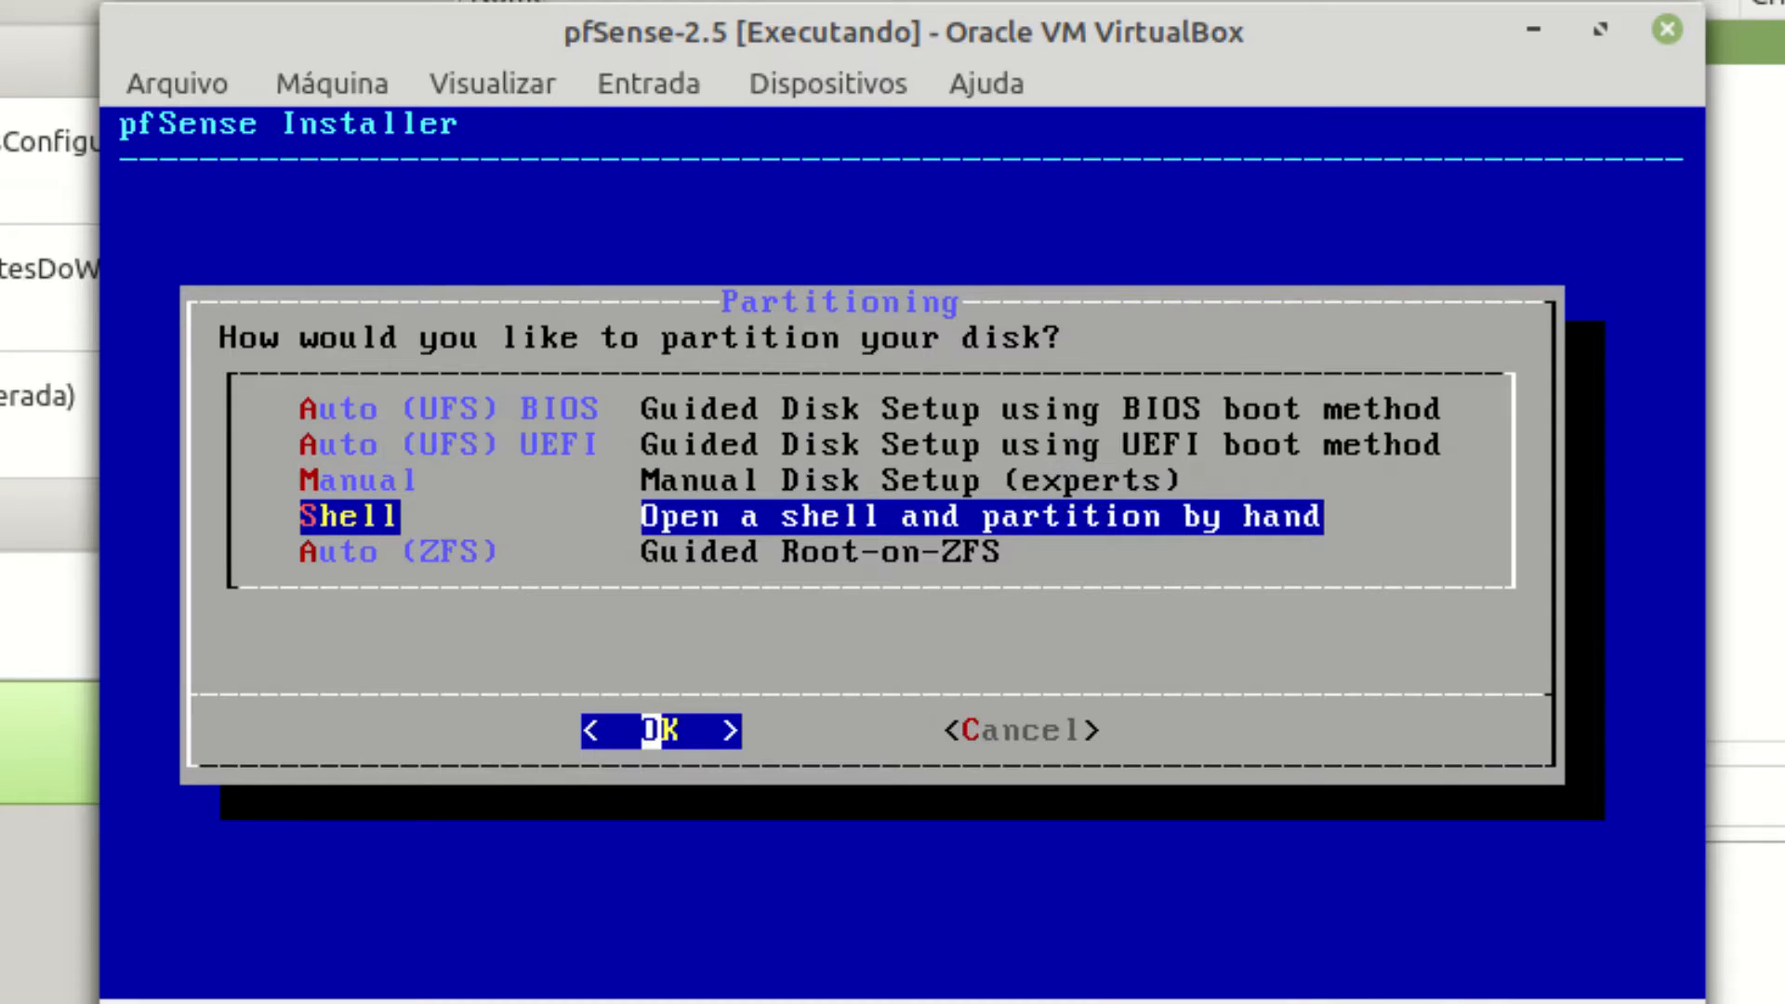
key(Down)
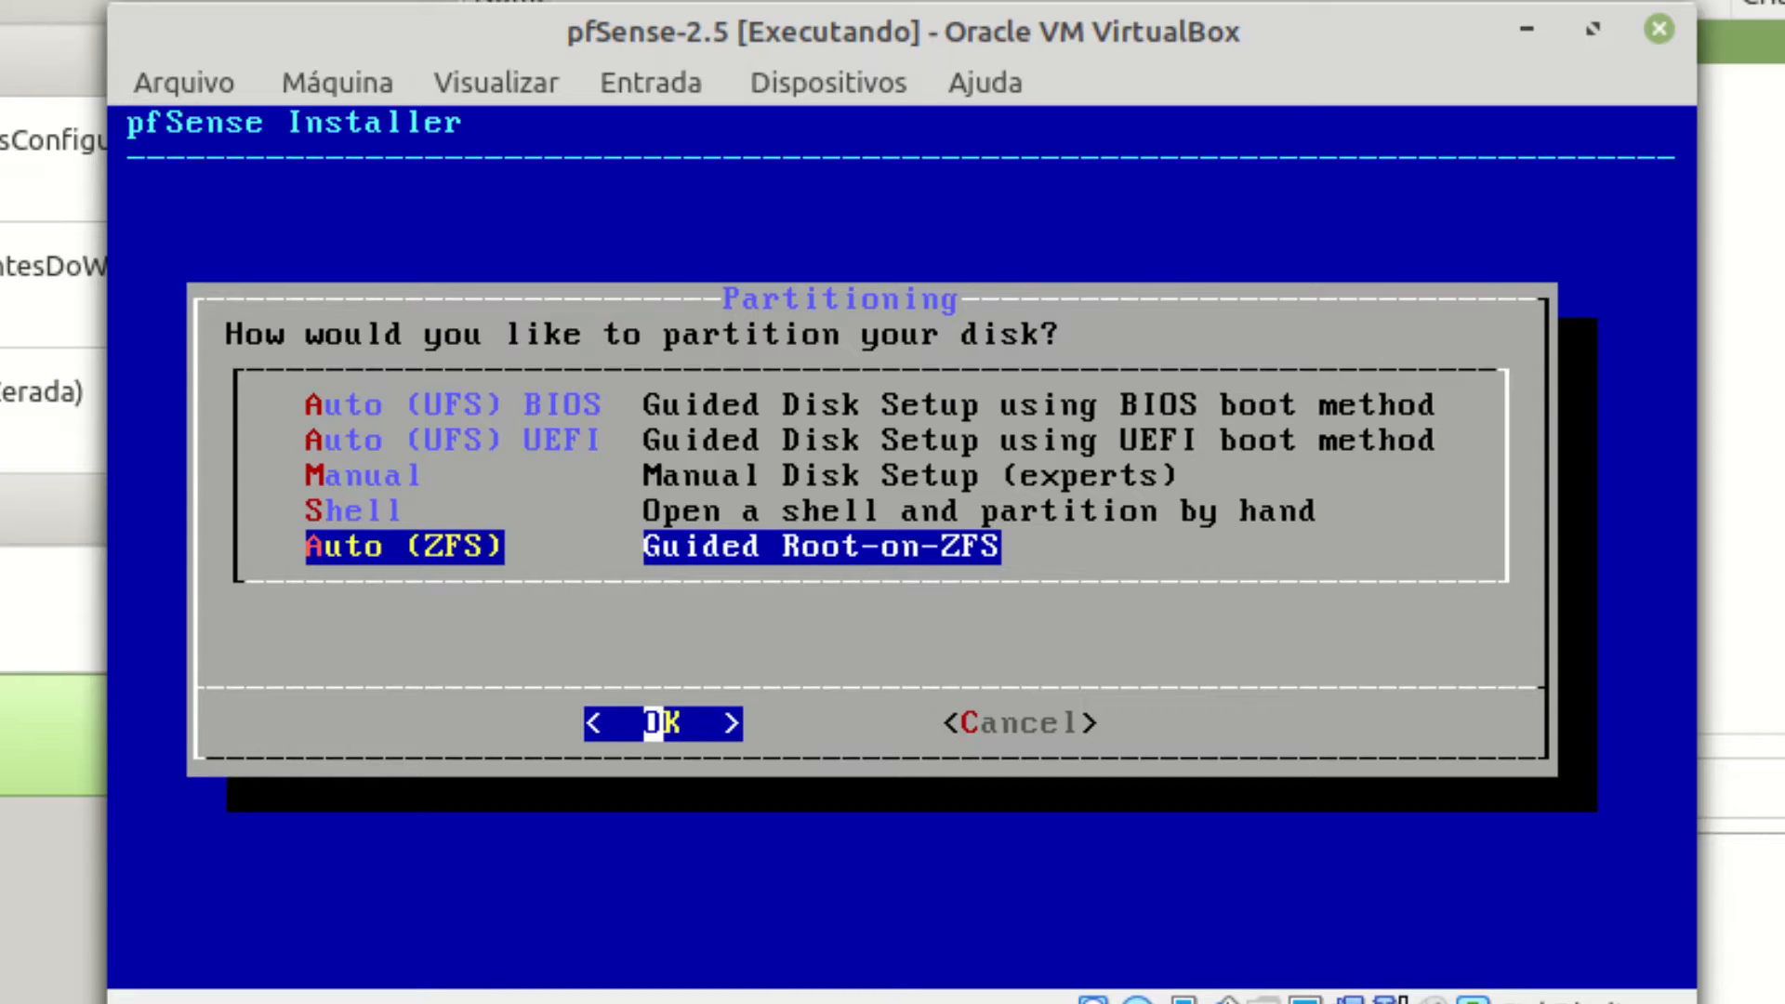
key(Return)
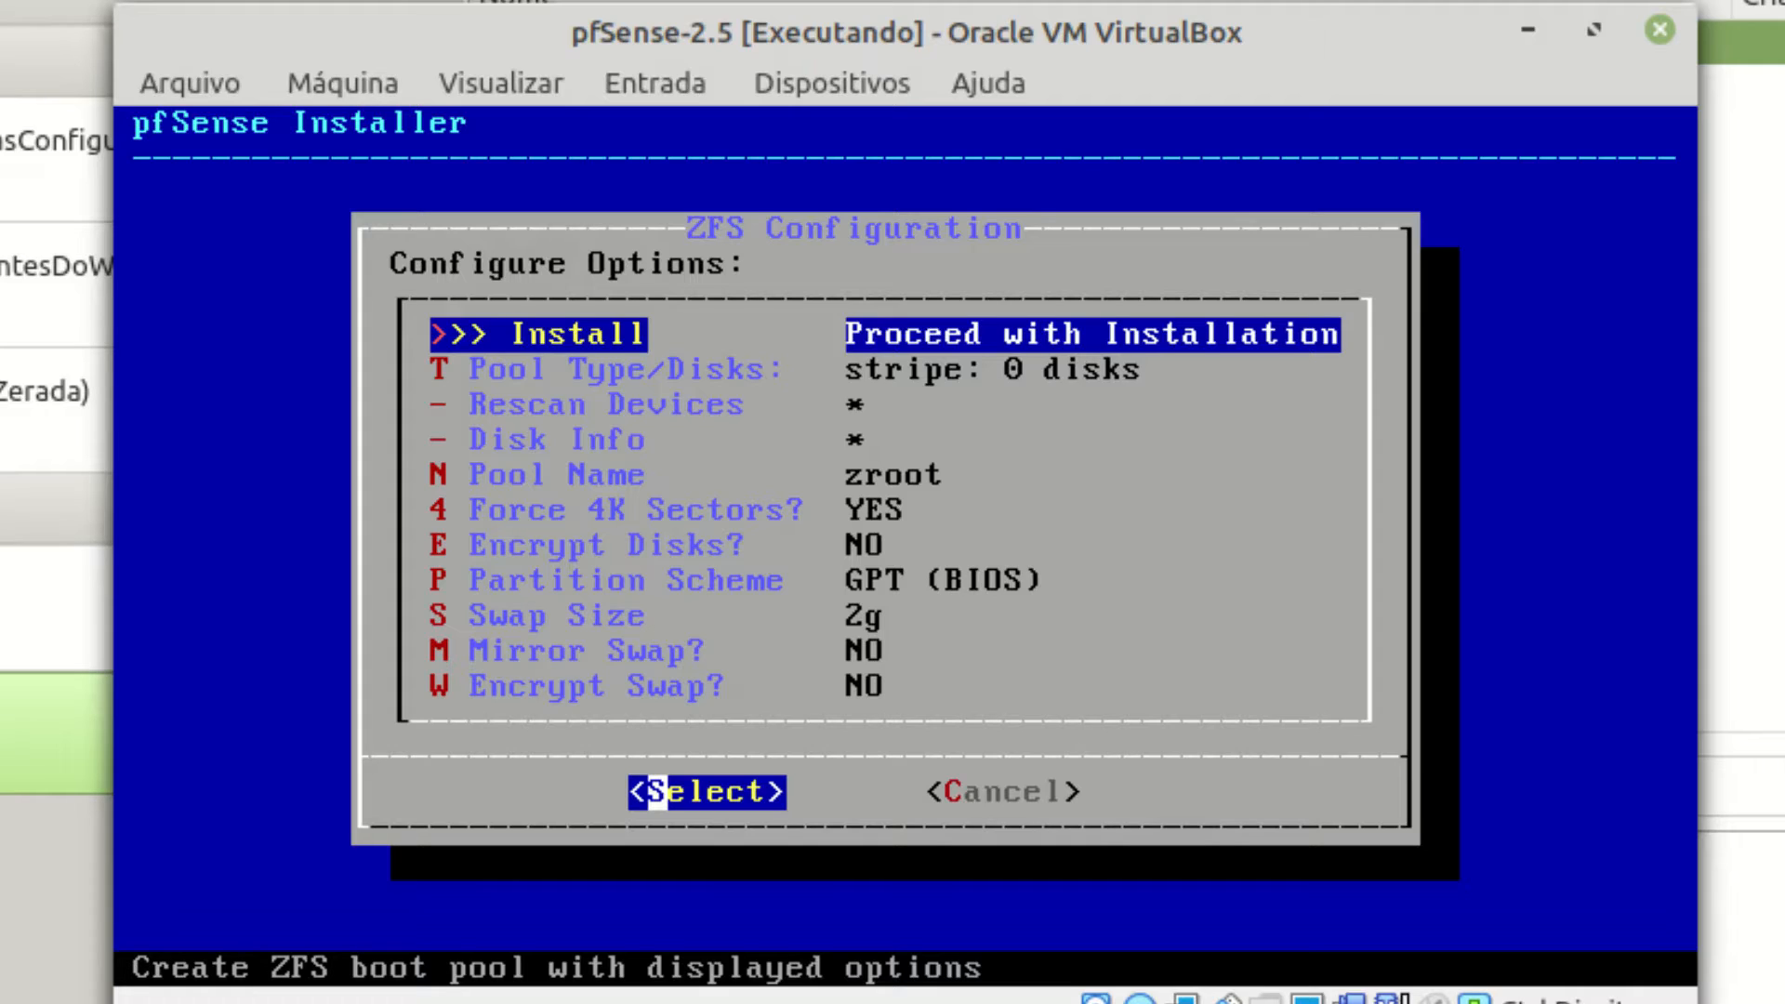
Inspect the ZFS pool type choices, then cancel back to the ZFS configuration menu.
key(Down)
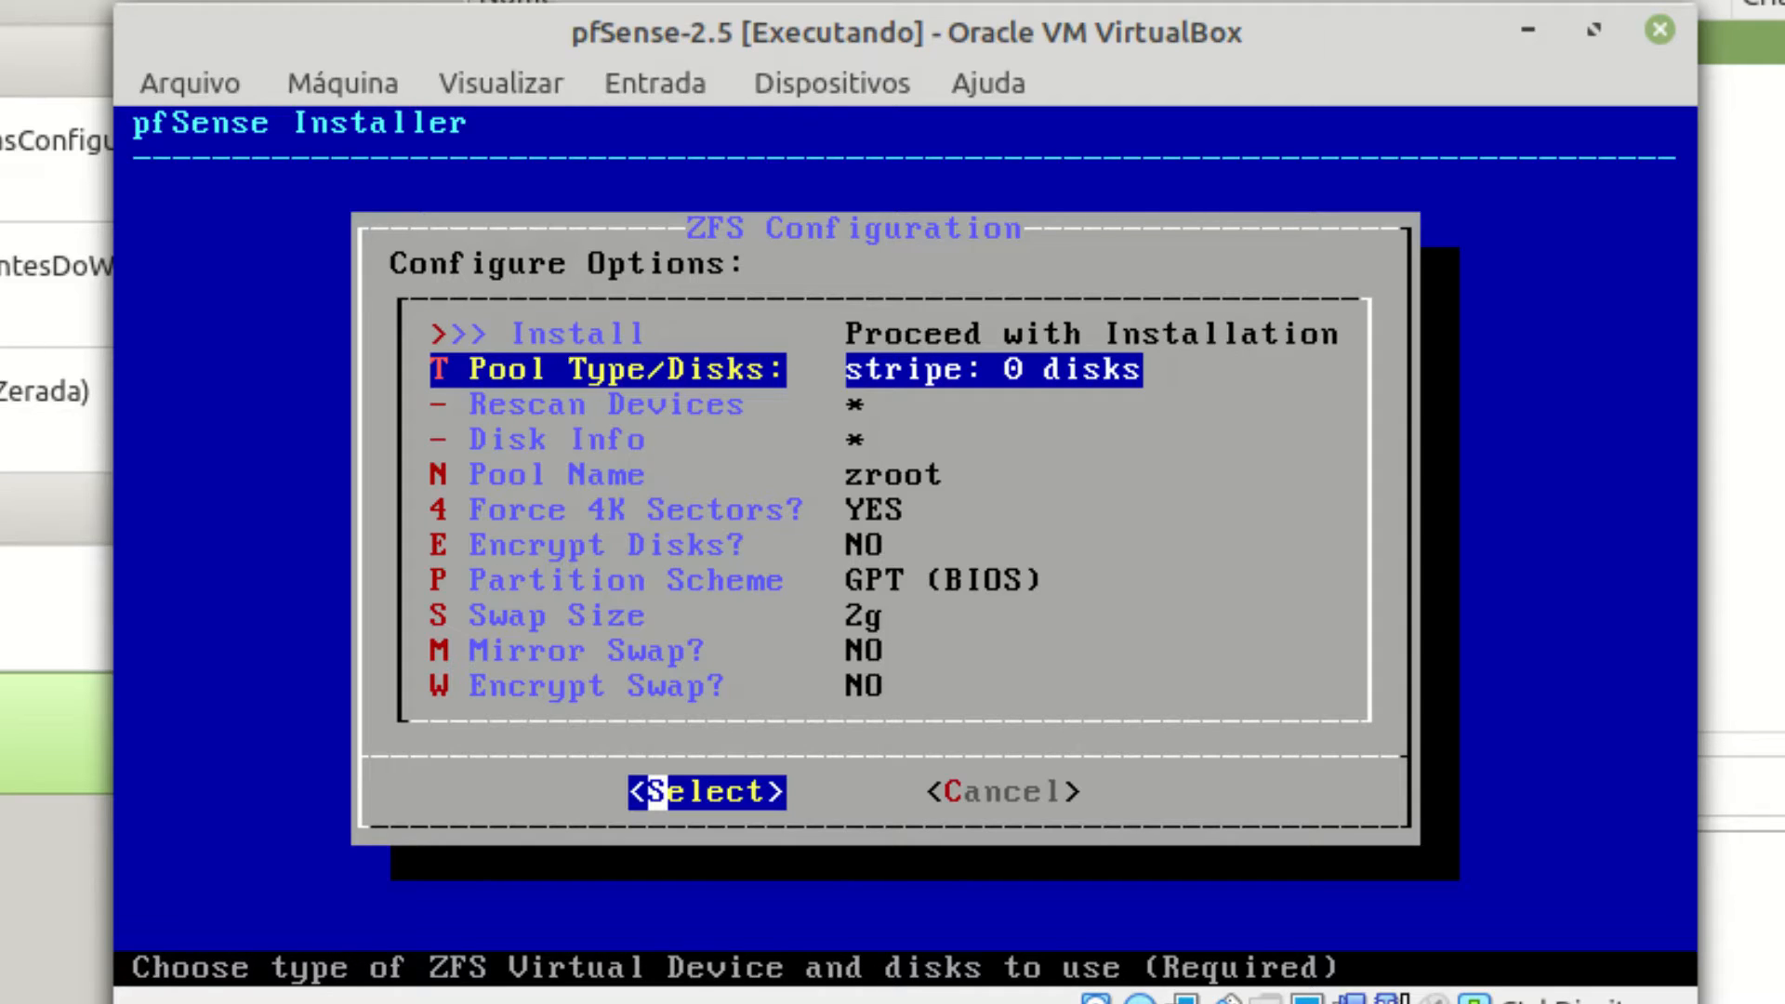
key(Return)
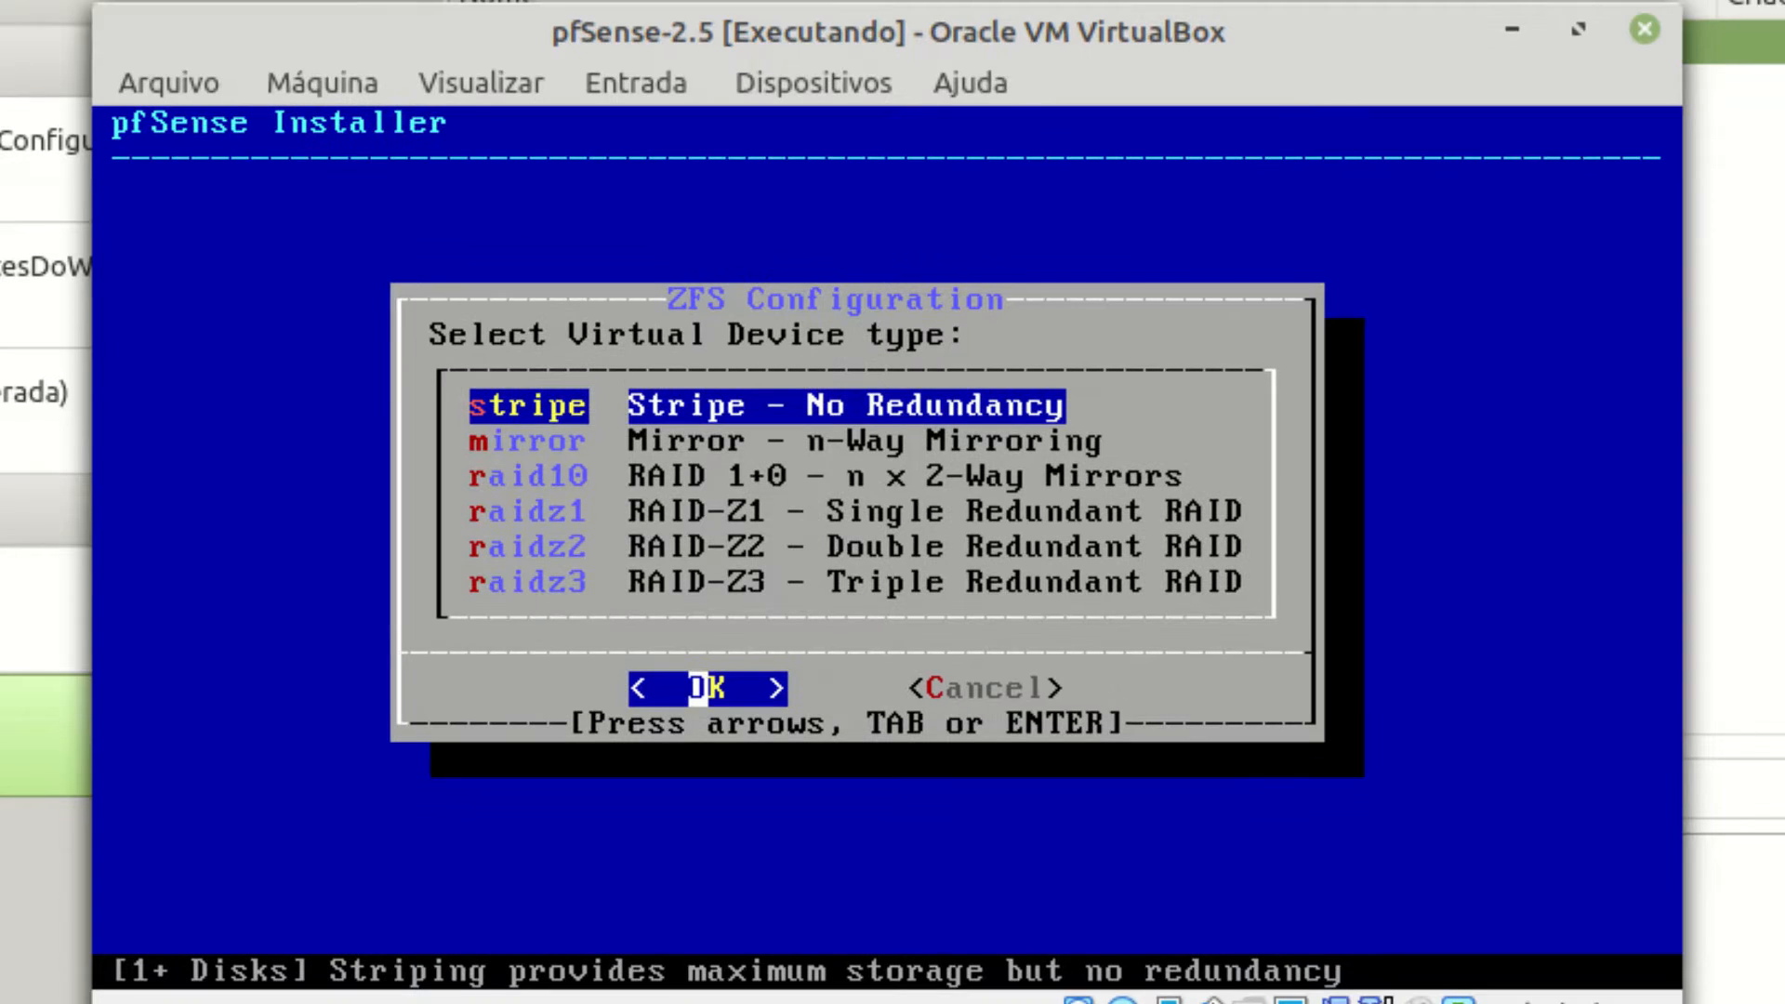
key(Tab)
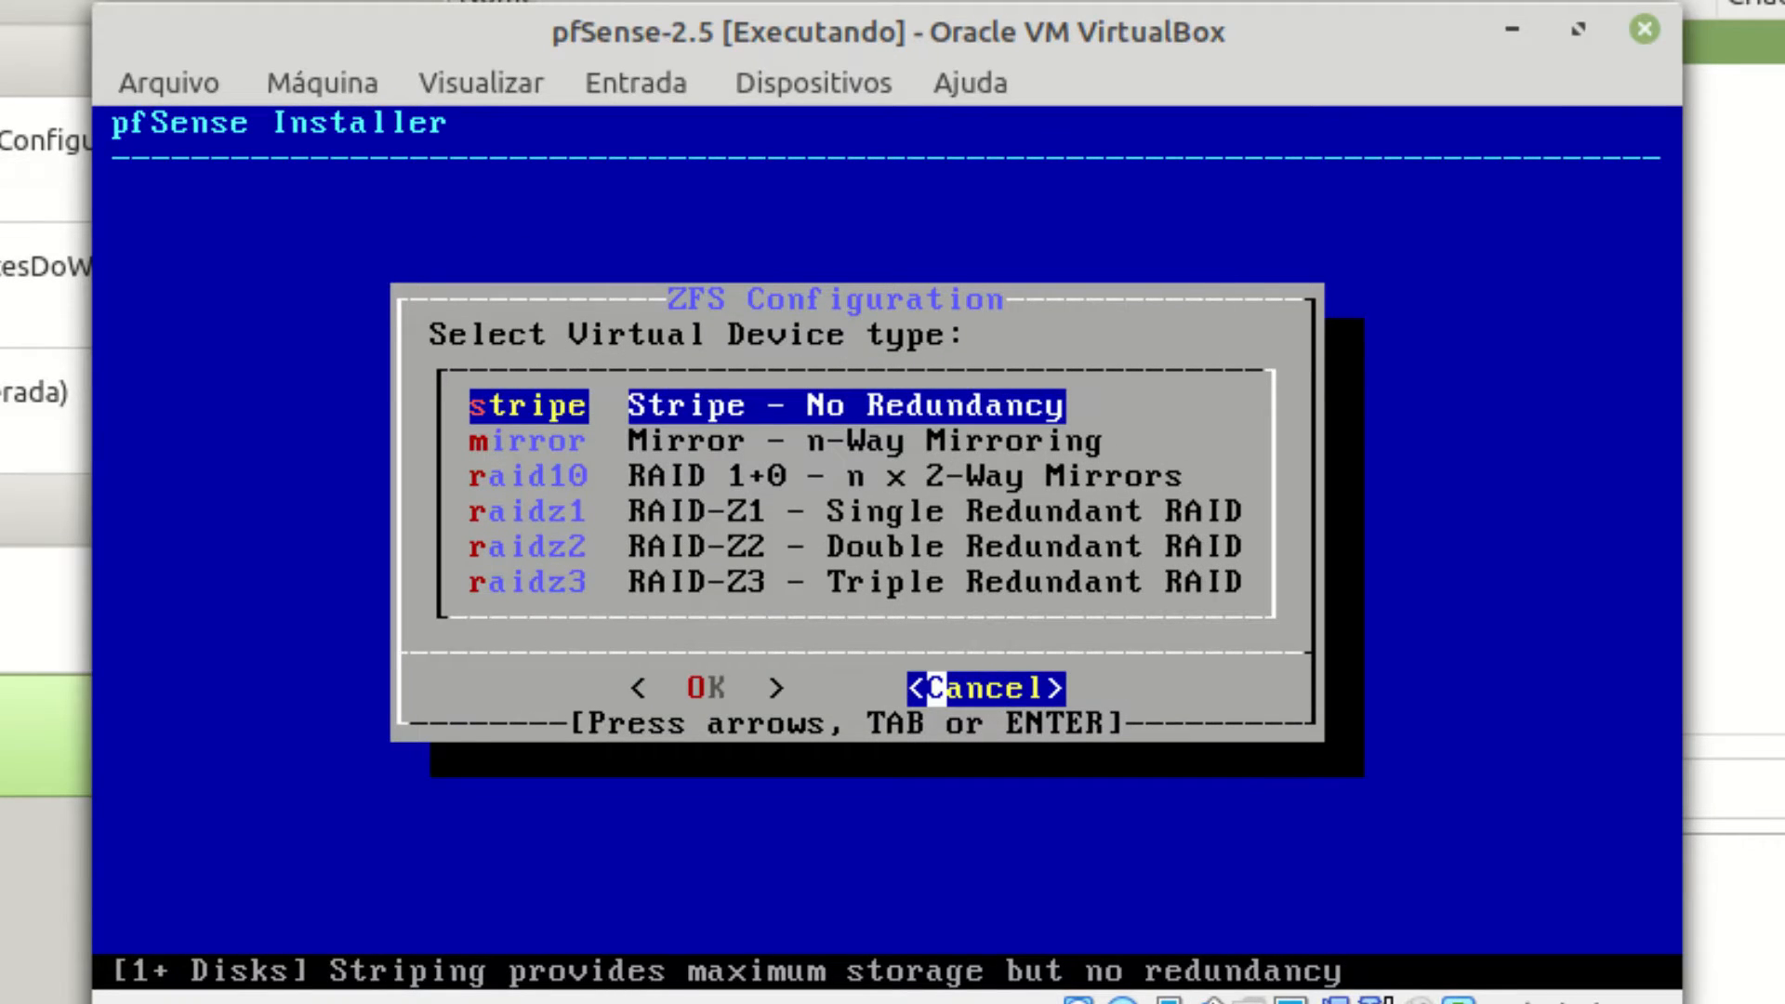
key(Return)
Review the remaining ZFS options and start the install with the defaults.
key(Down)
key(Down)
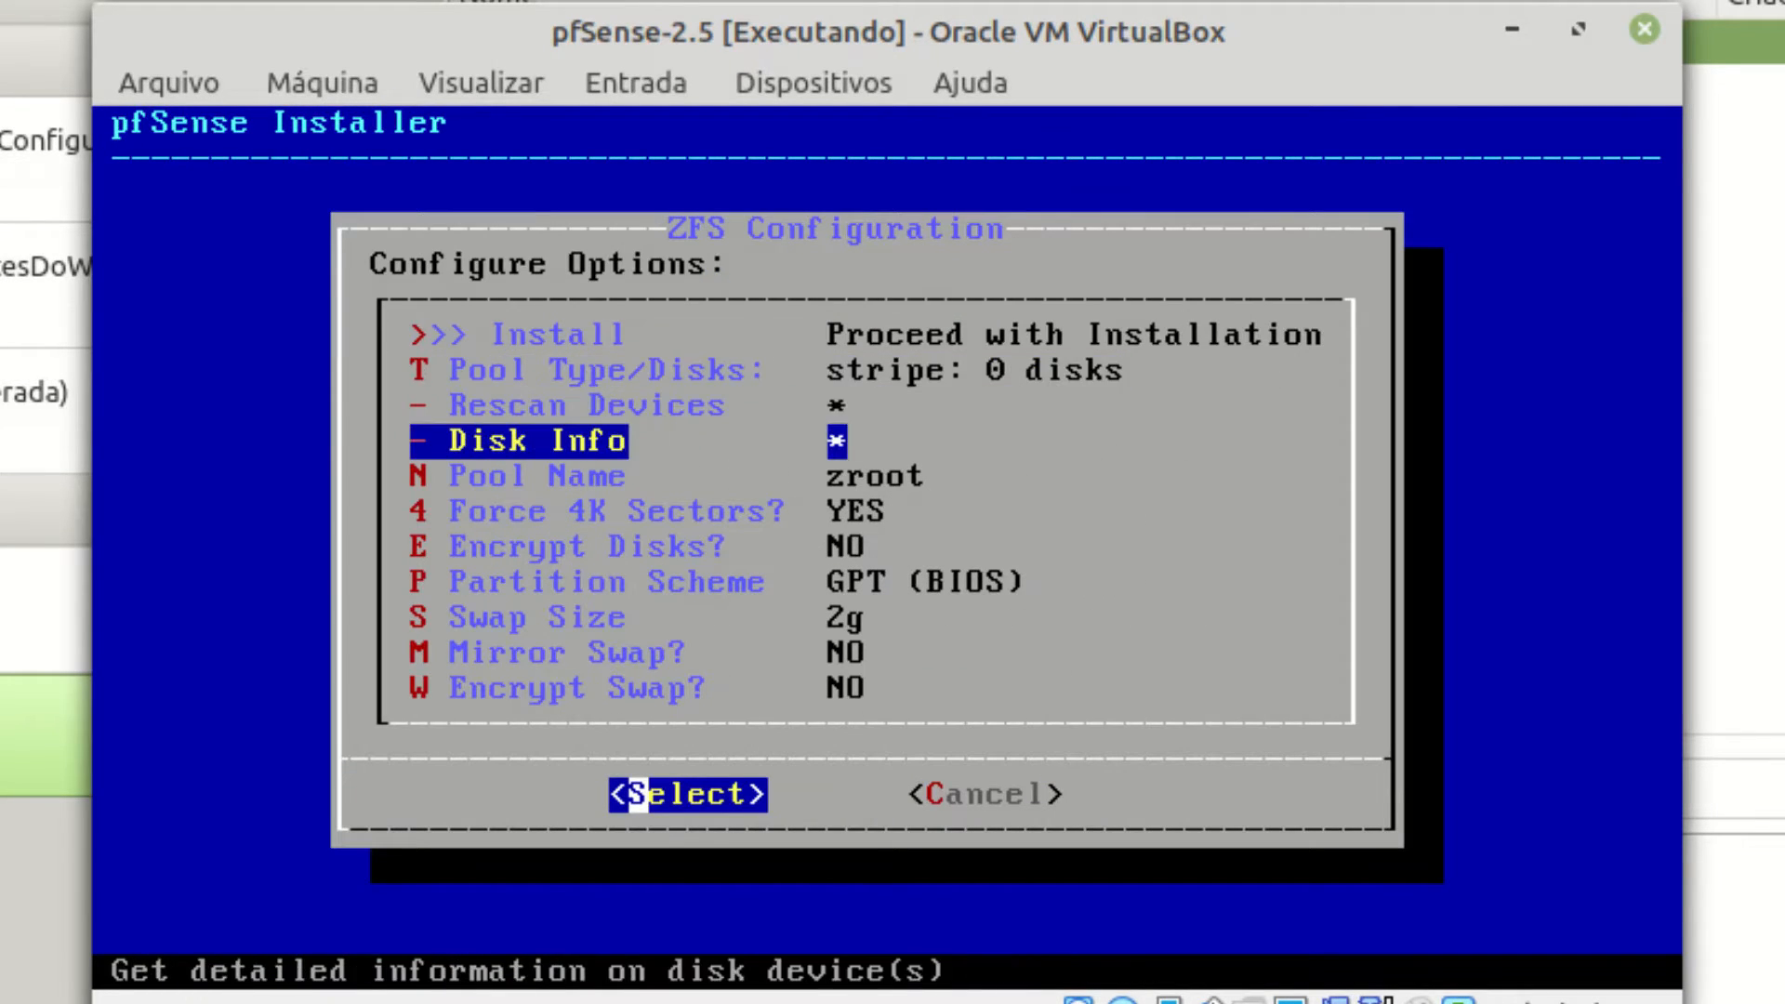
key(Down)
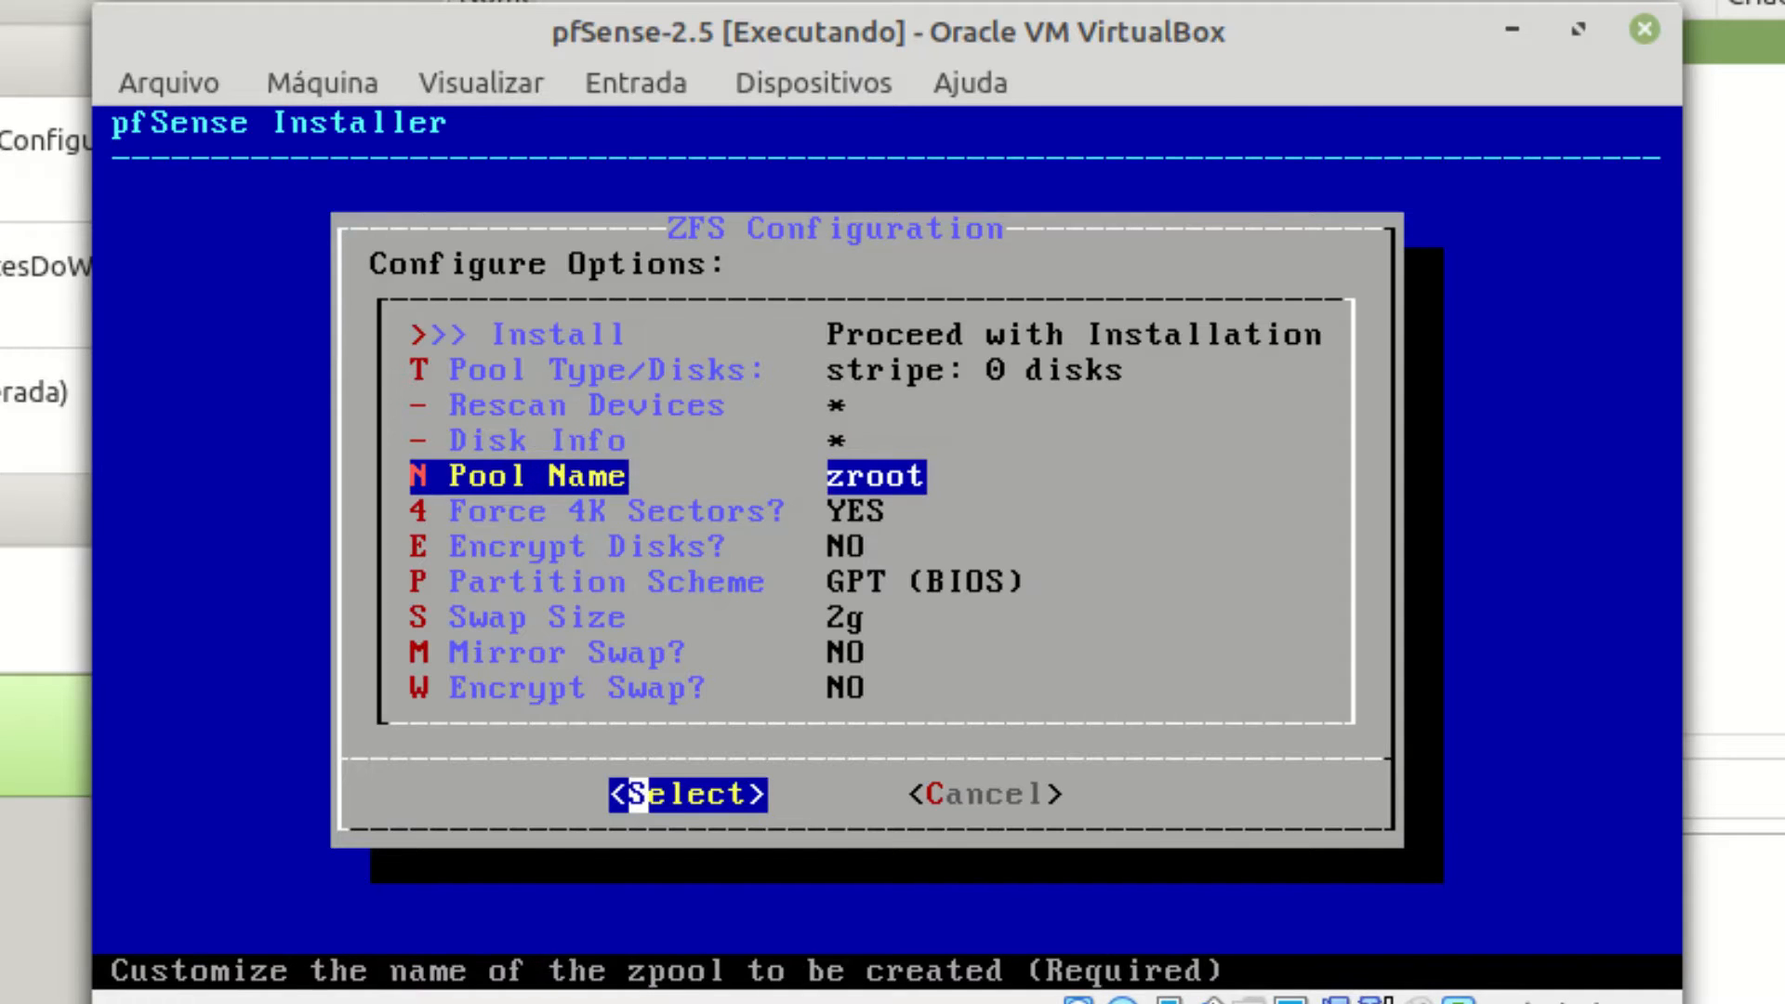
key(Down)
key(Down)
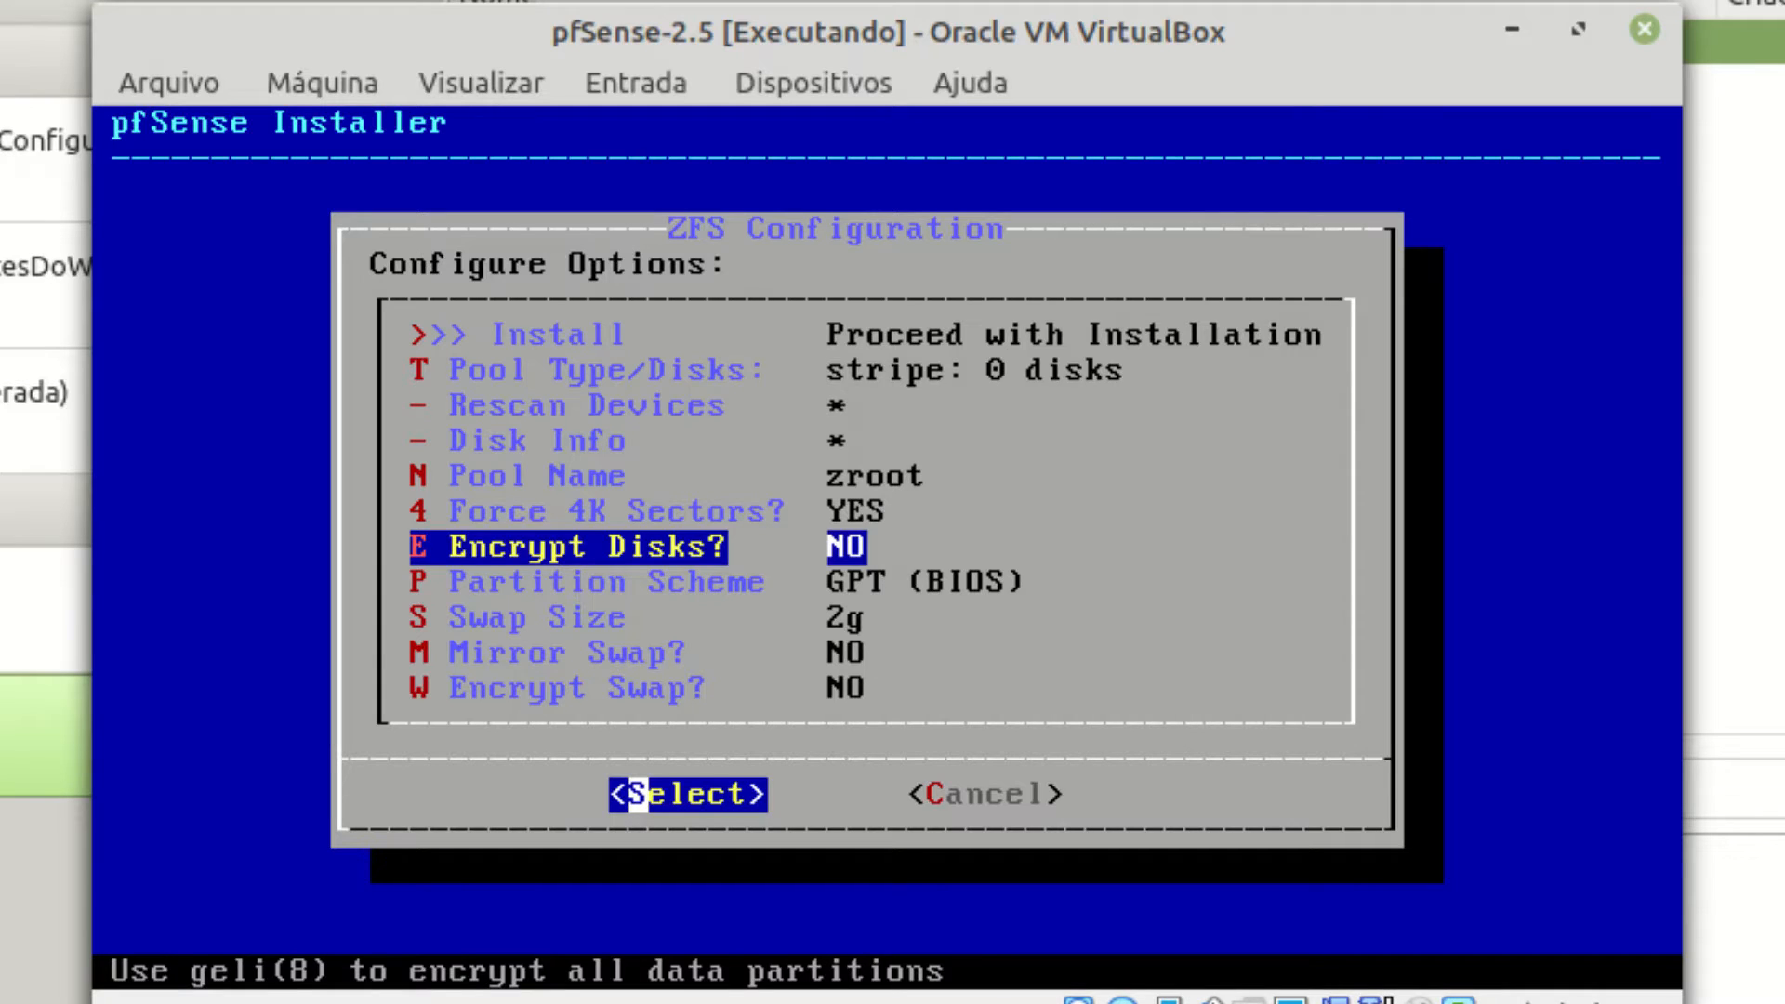
key(Down)
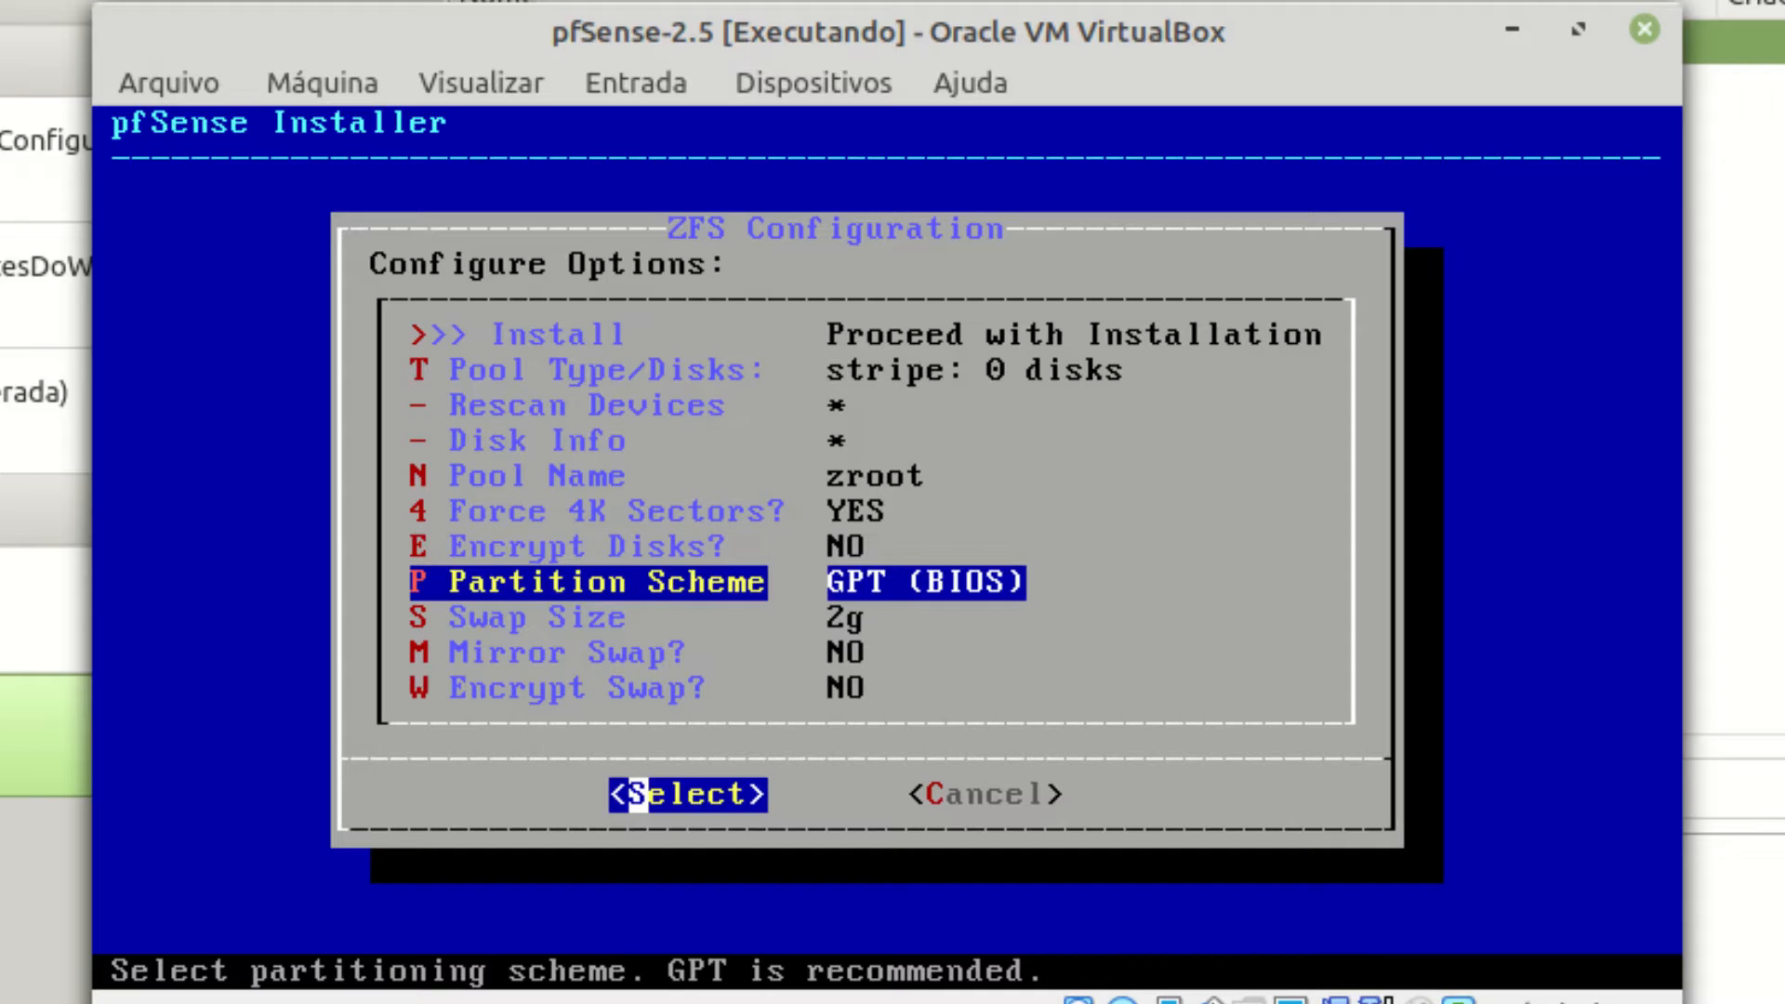
key(Down)
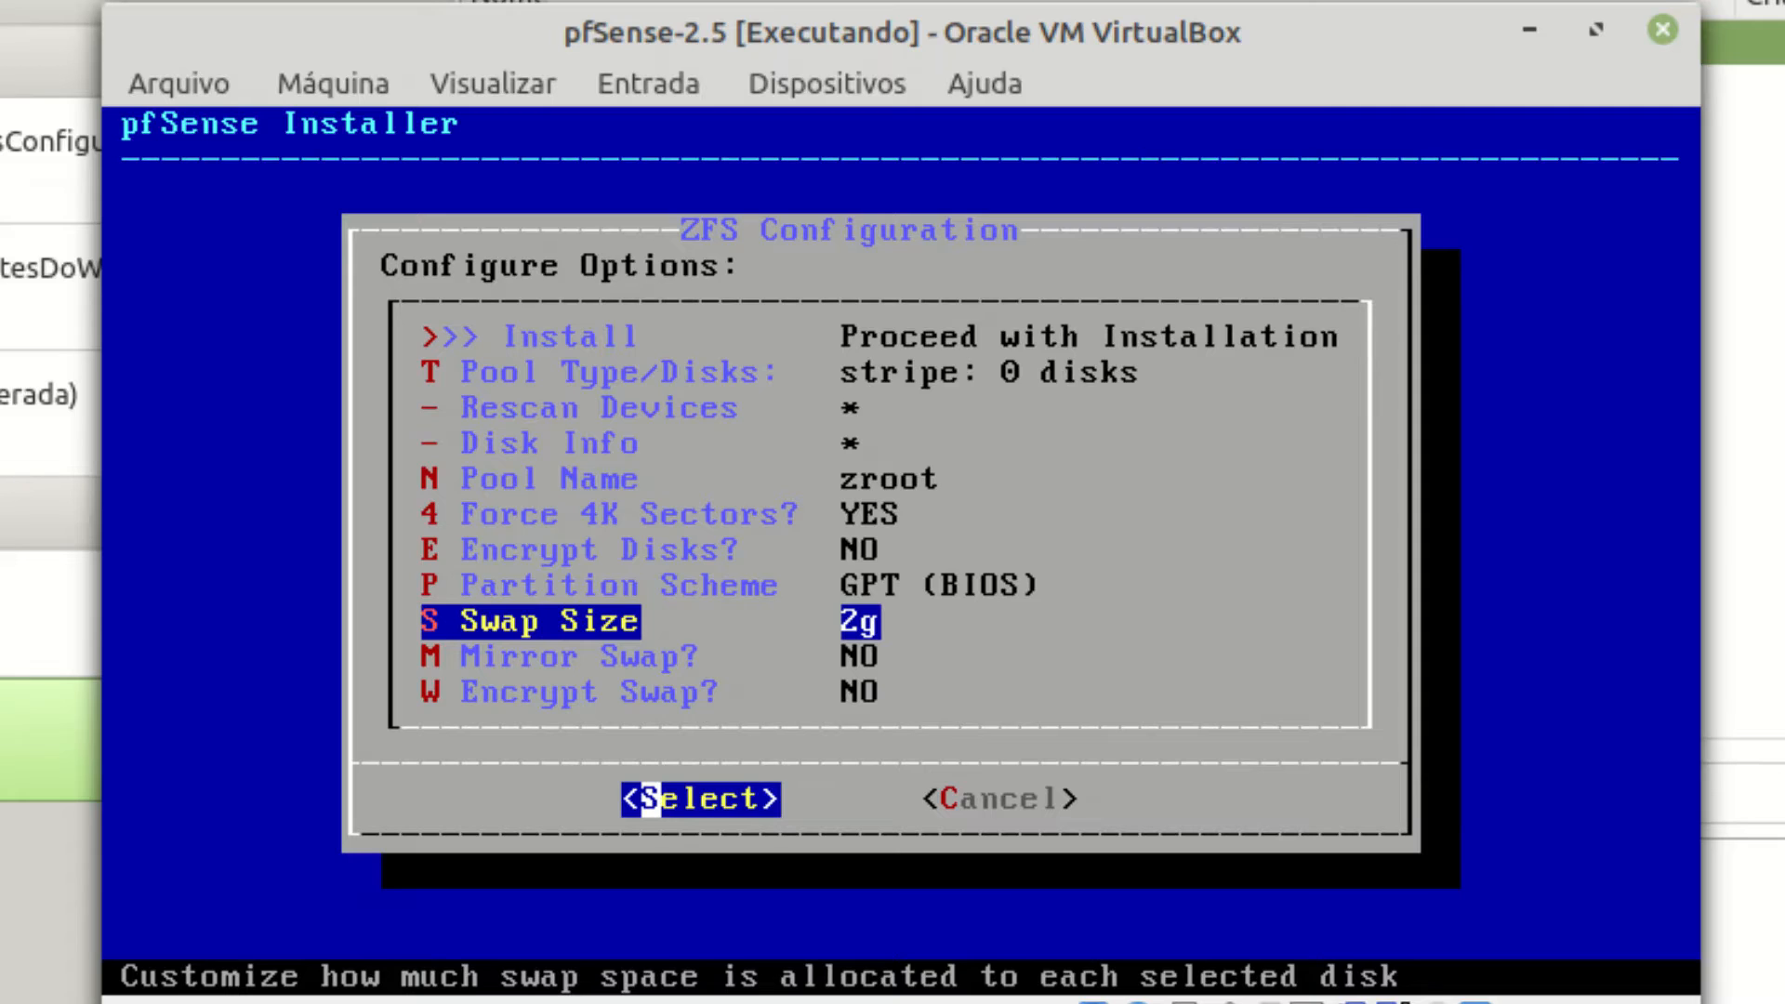
key(Down)
key(Down)
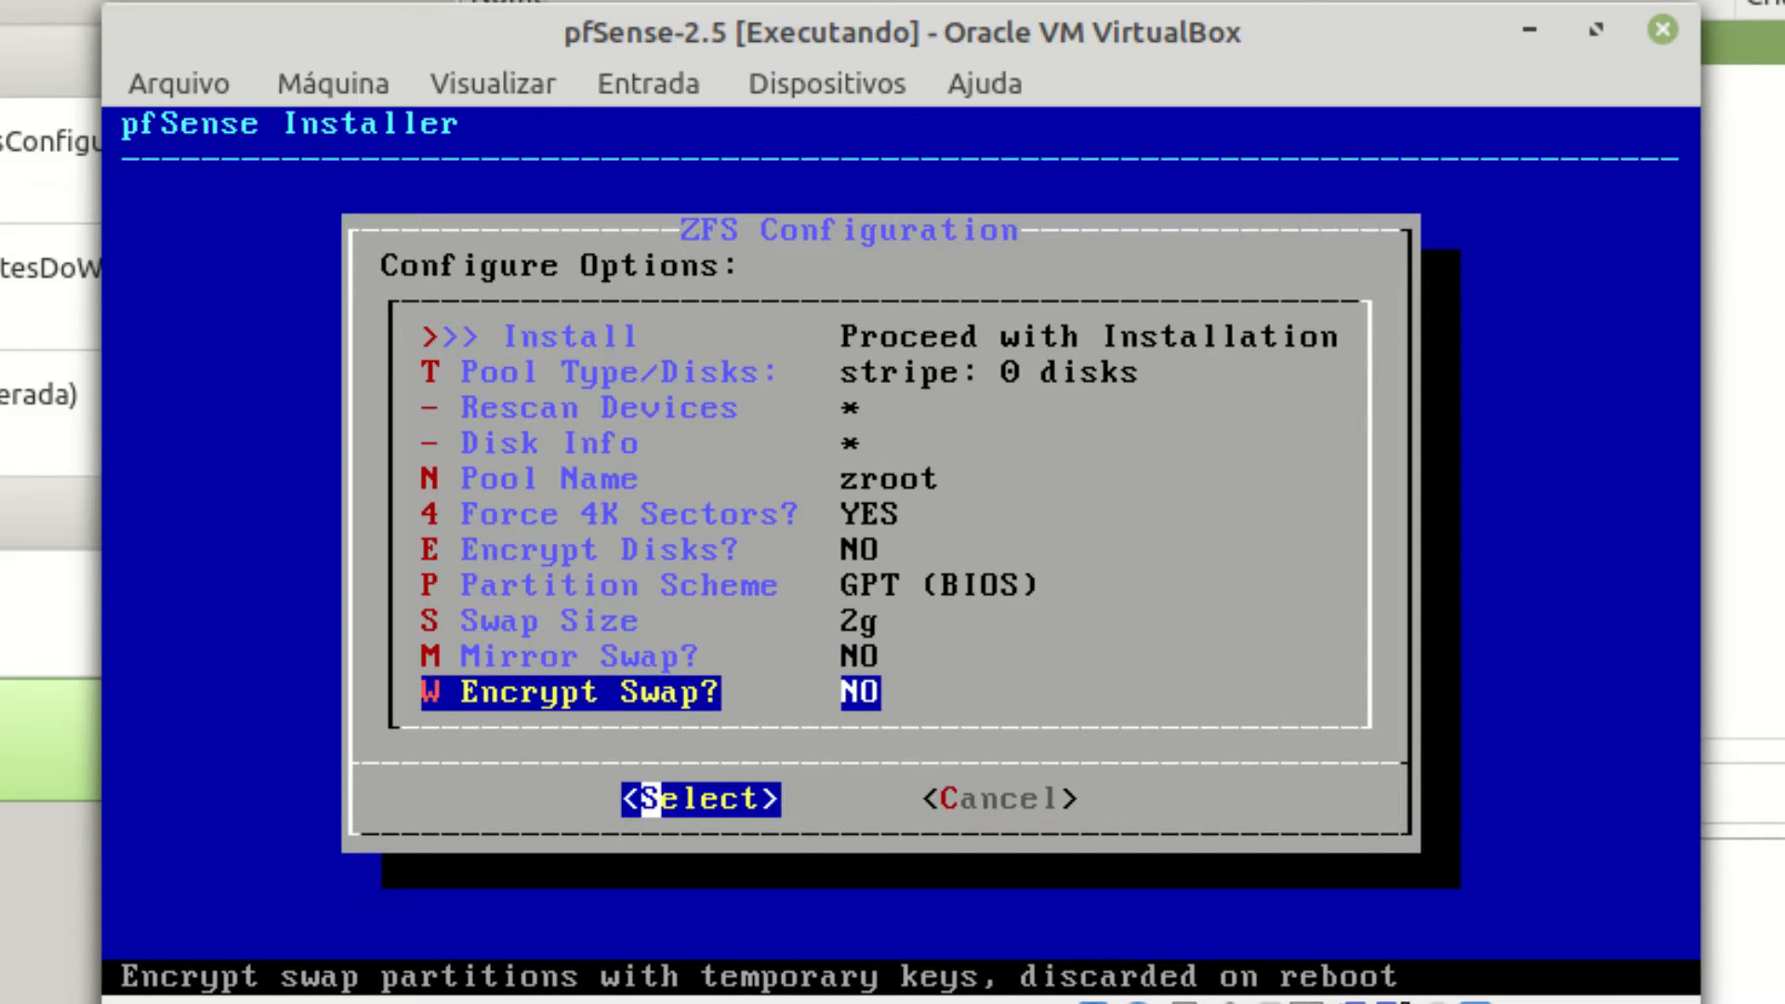
key(Up)
key(Up)
key(Up)
key(Up)
key(Up)
key(Up)
key(Up)
key(Up)
key(Up)
key(Up)
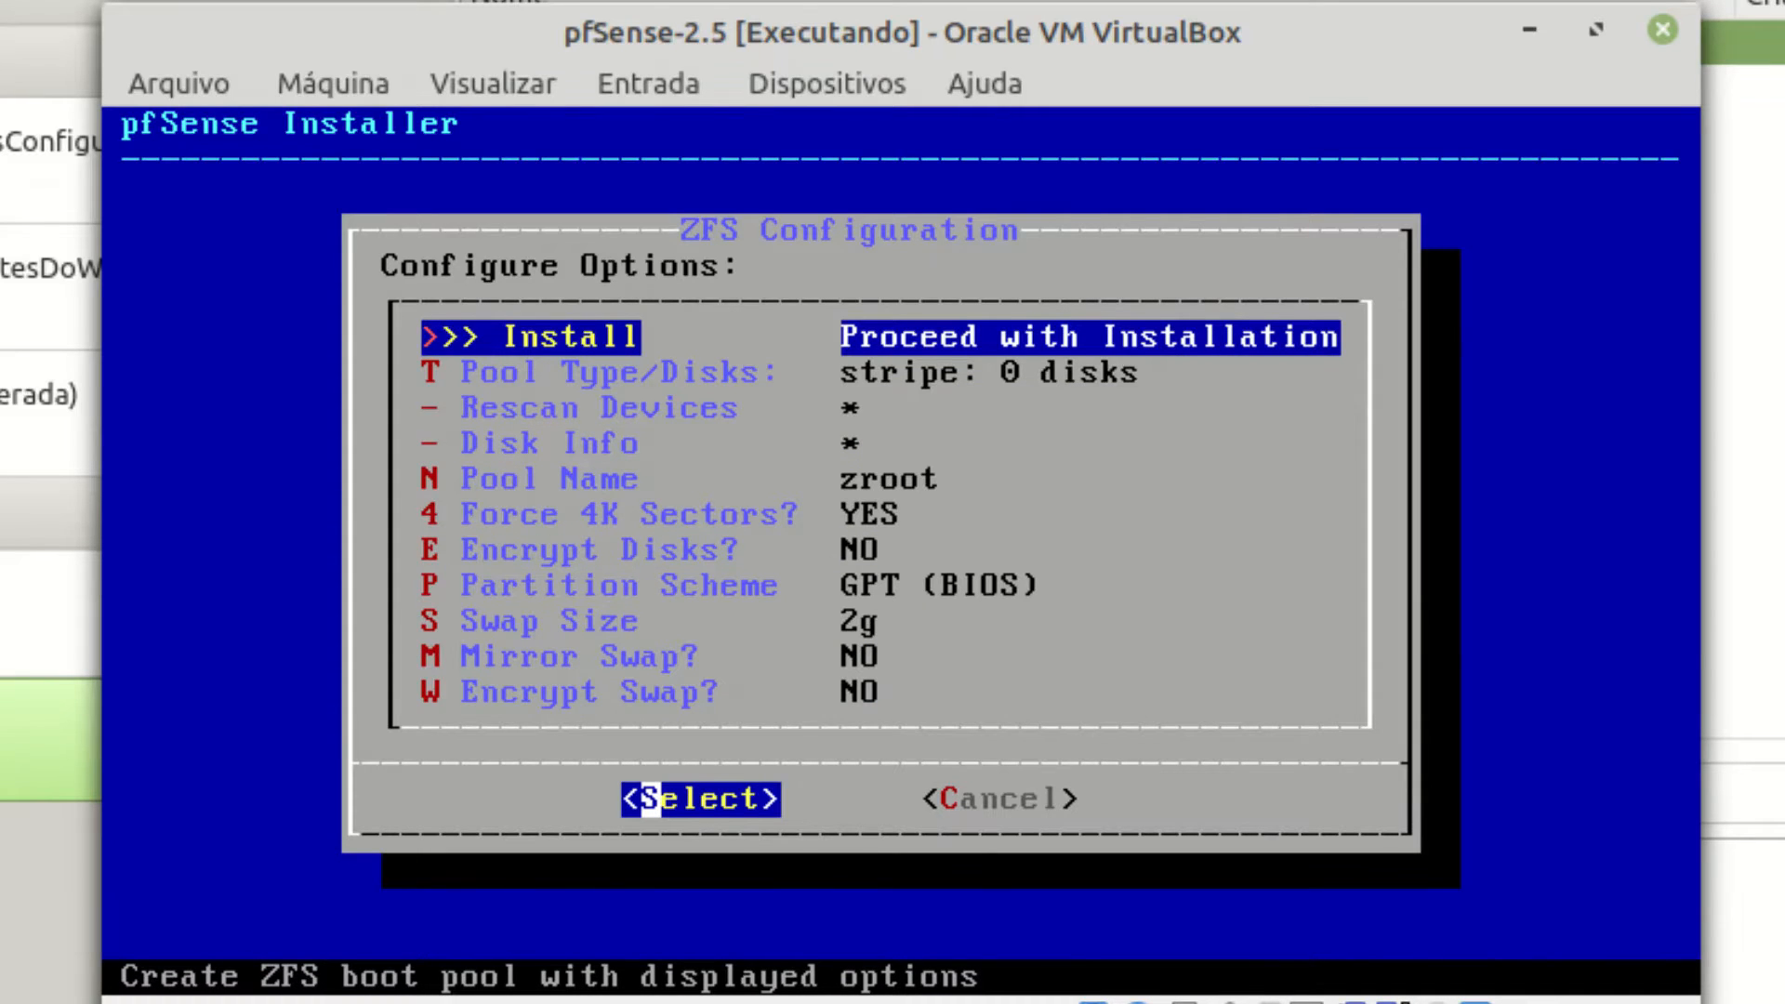
key(Return)
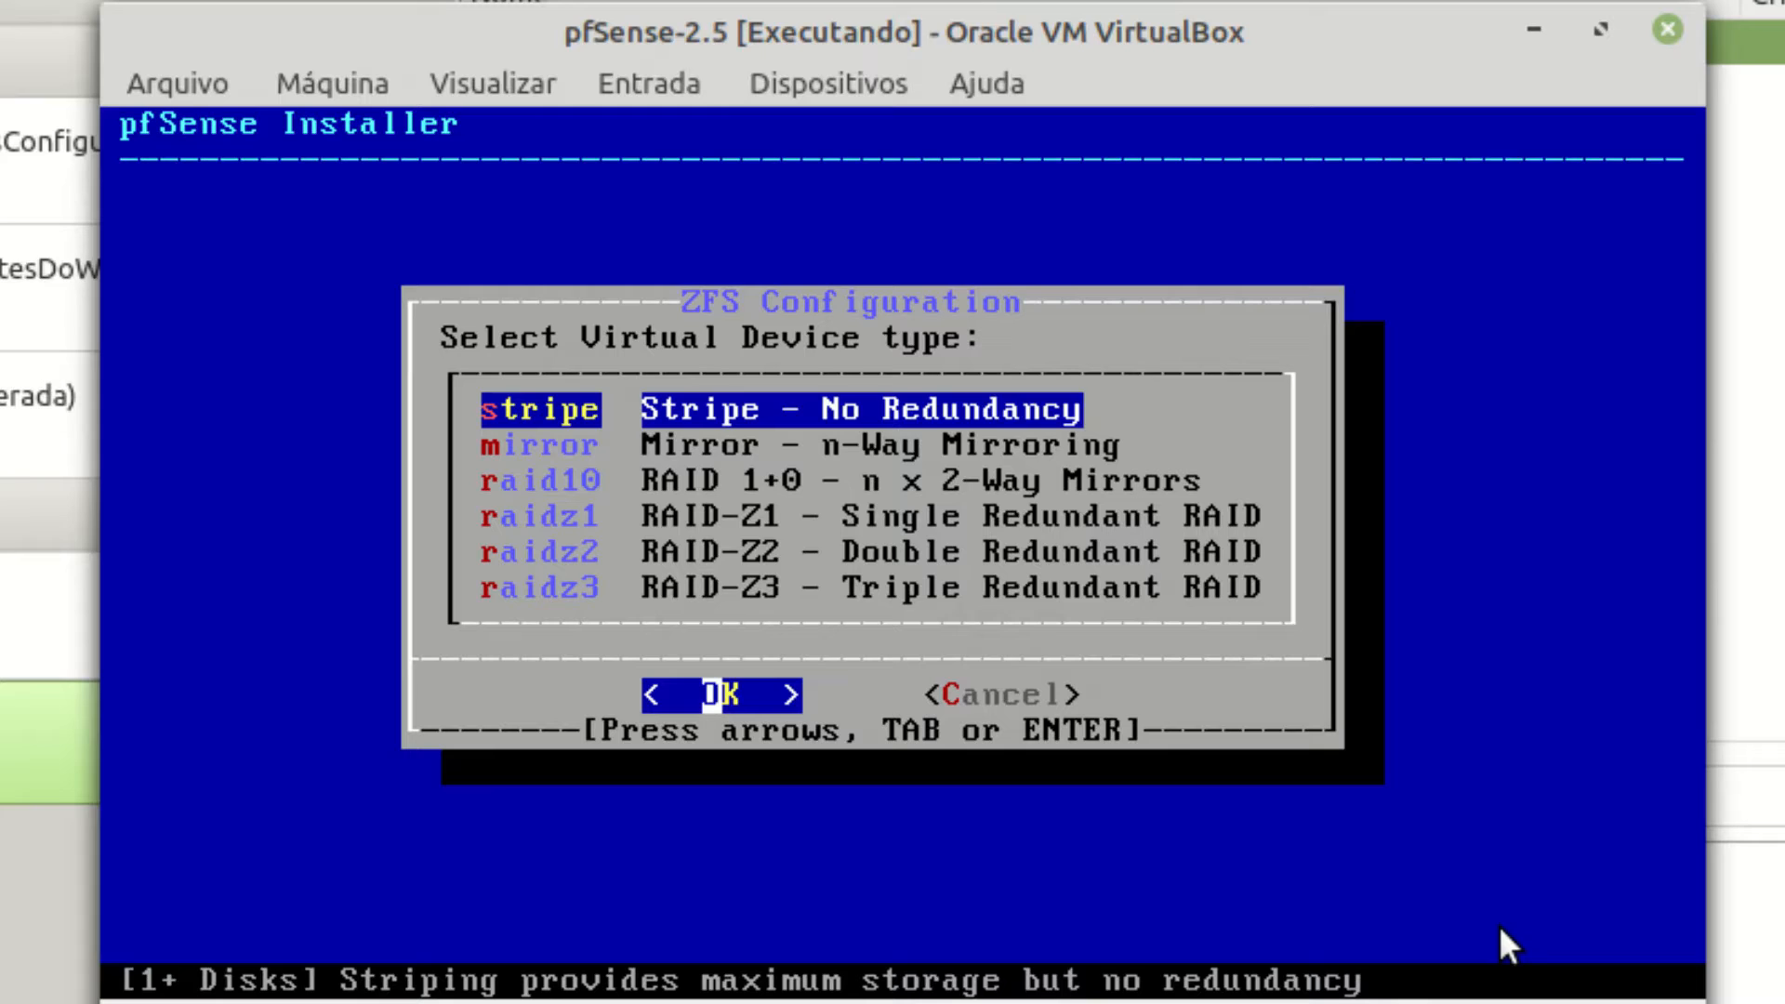
Use a stripe pool on disk ada0 and confirm wiping it to install pfSense.
key(Return)
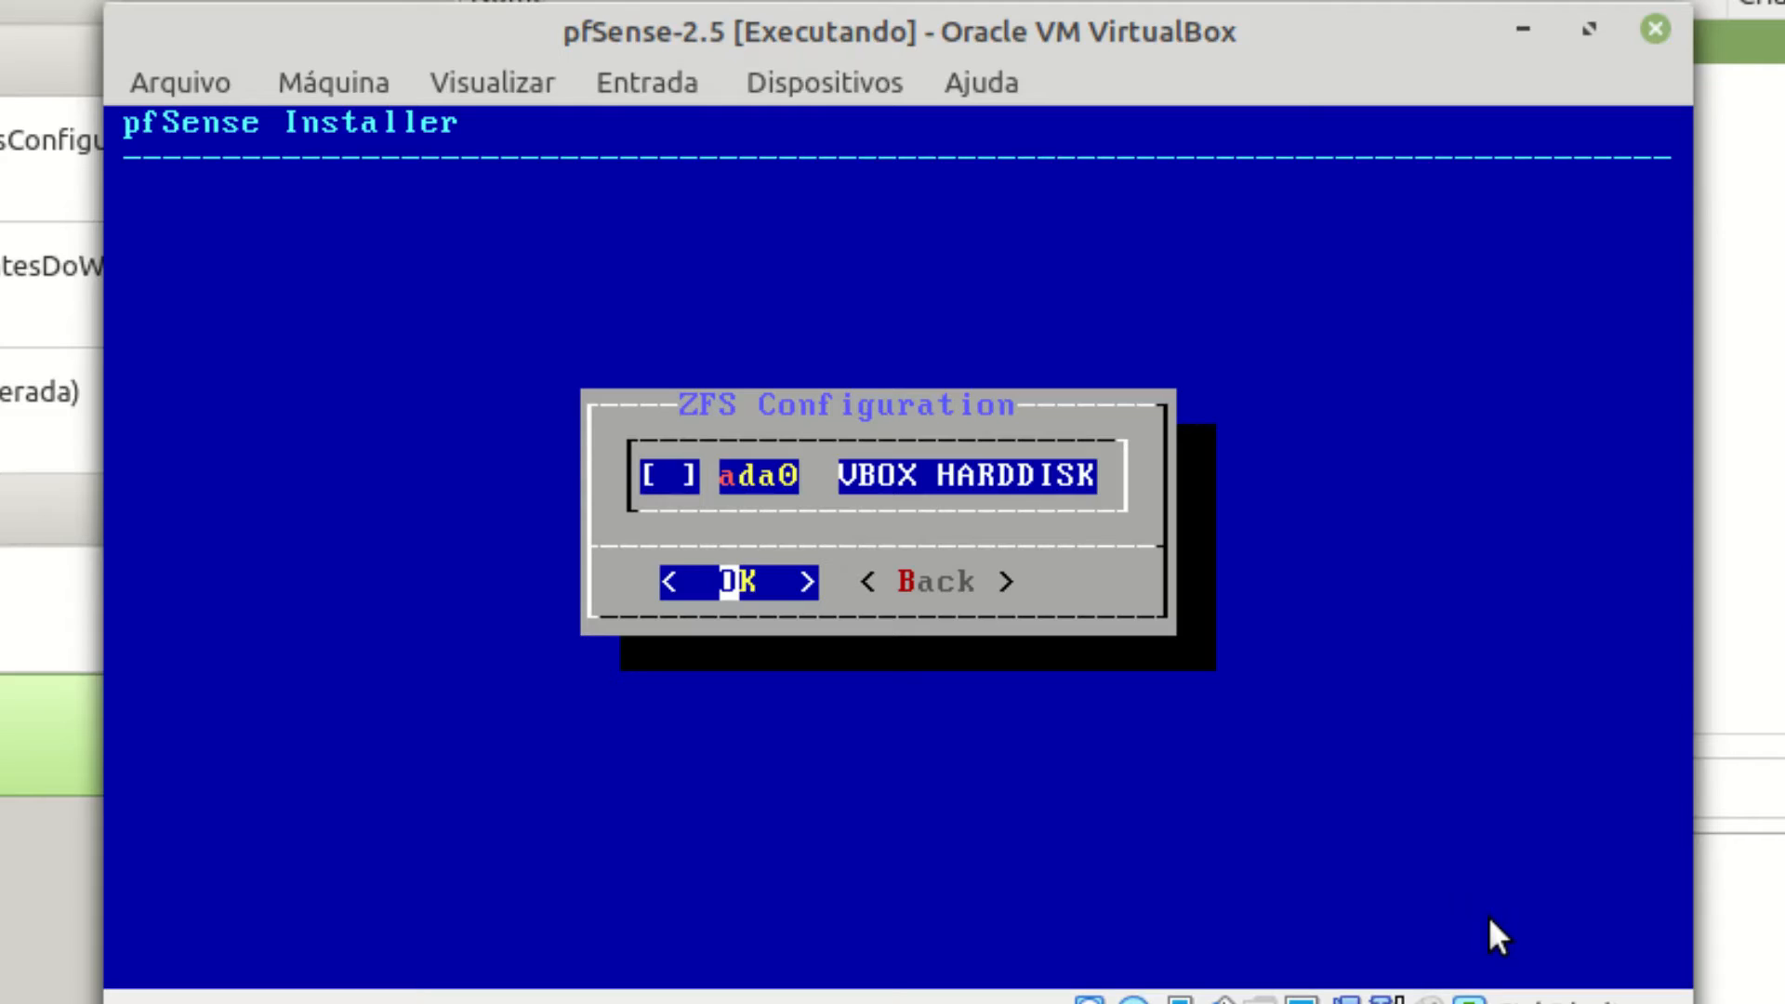
key(space)
key(Return)
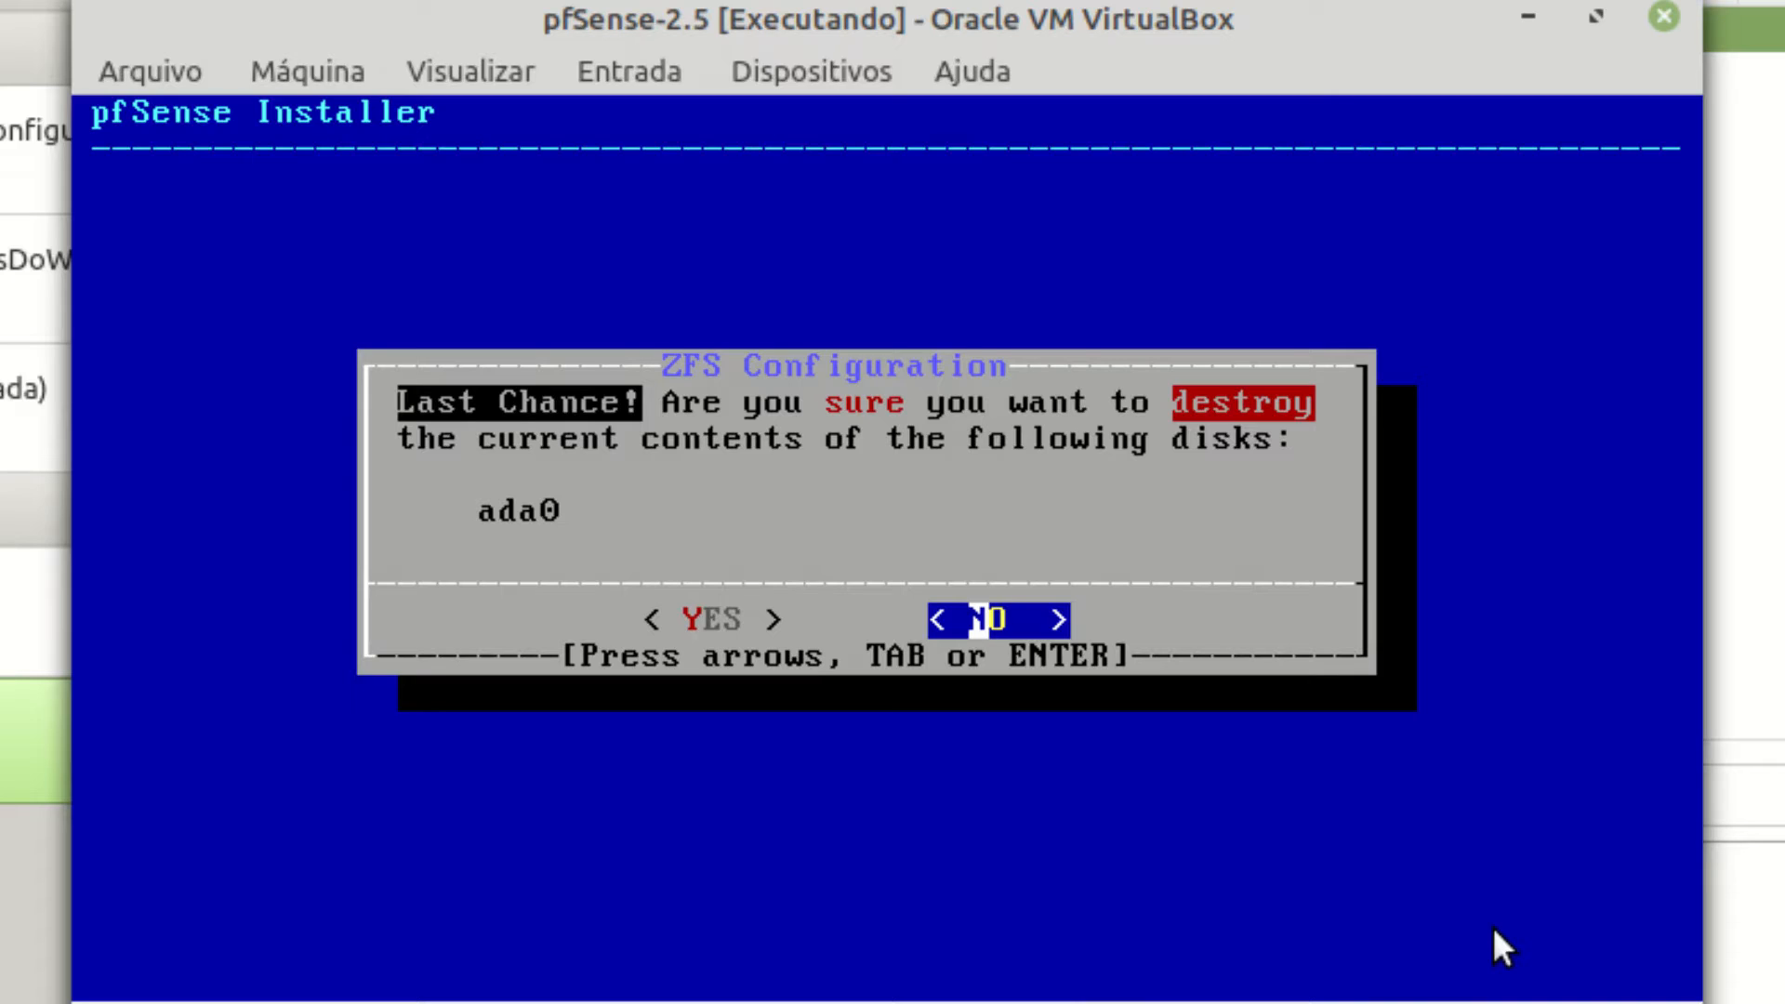
key(Left)
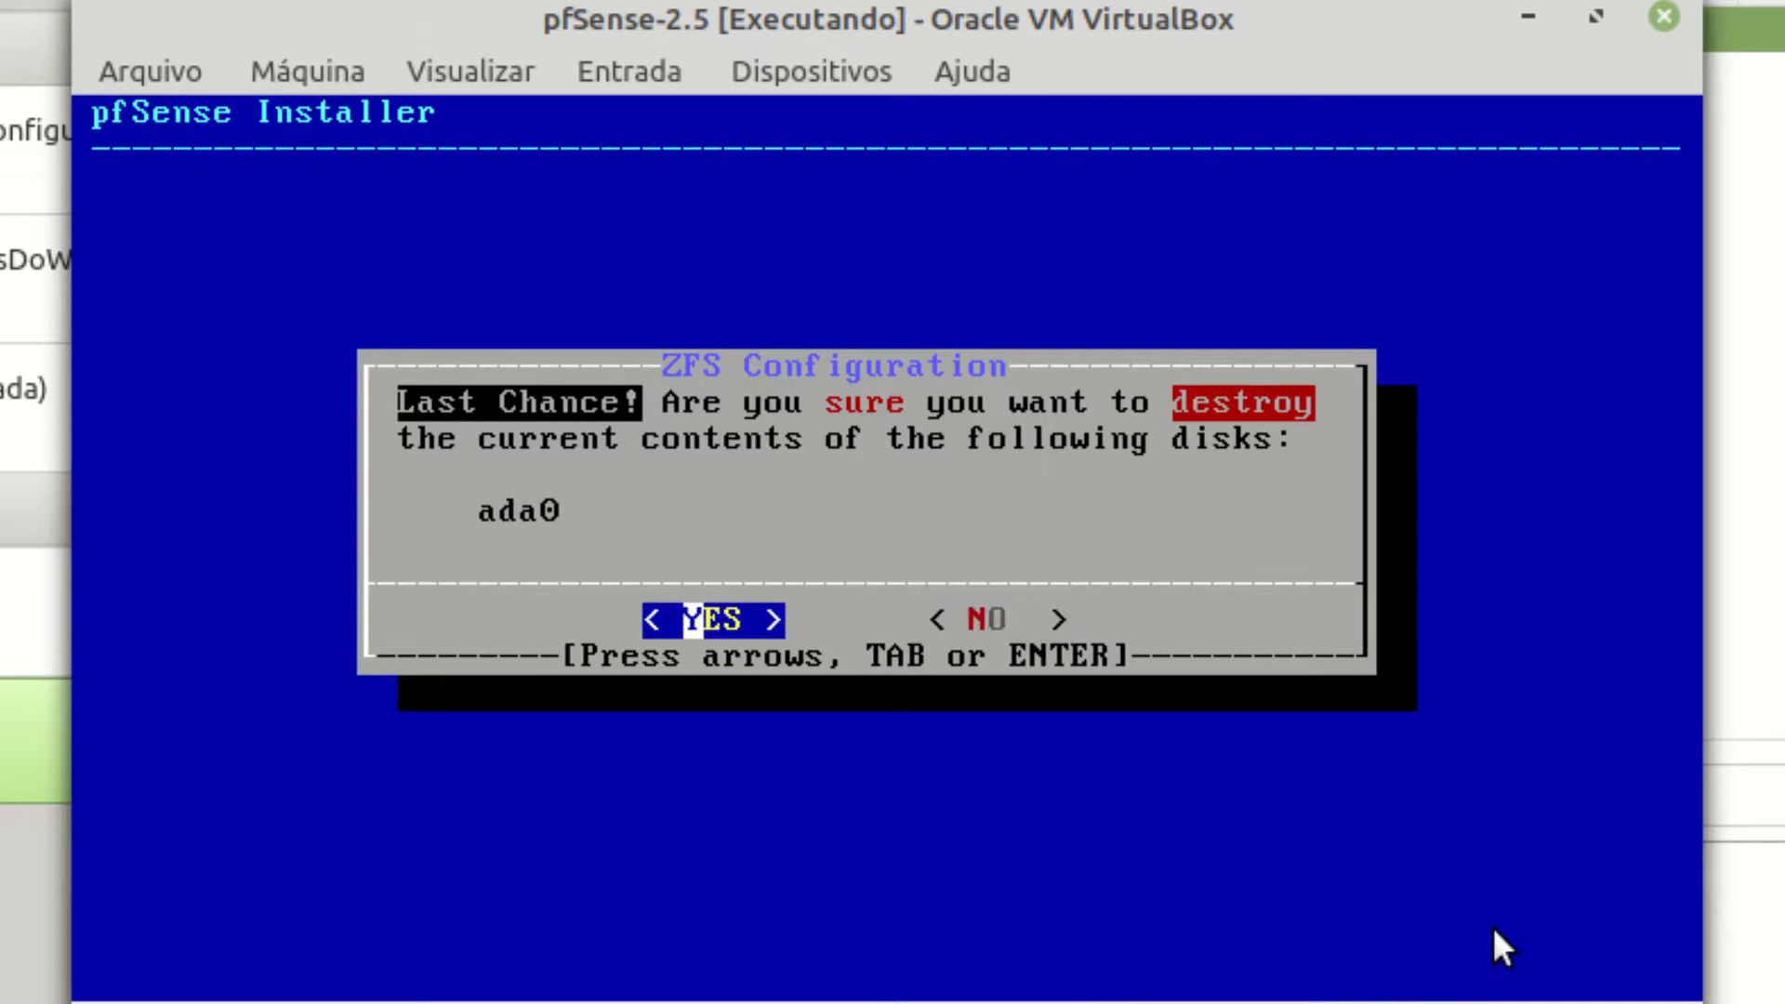
key(Return)
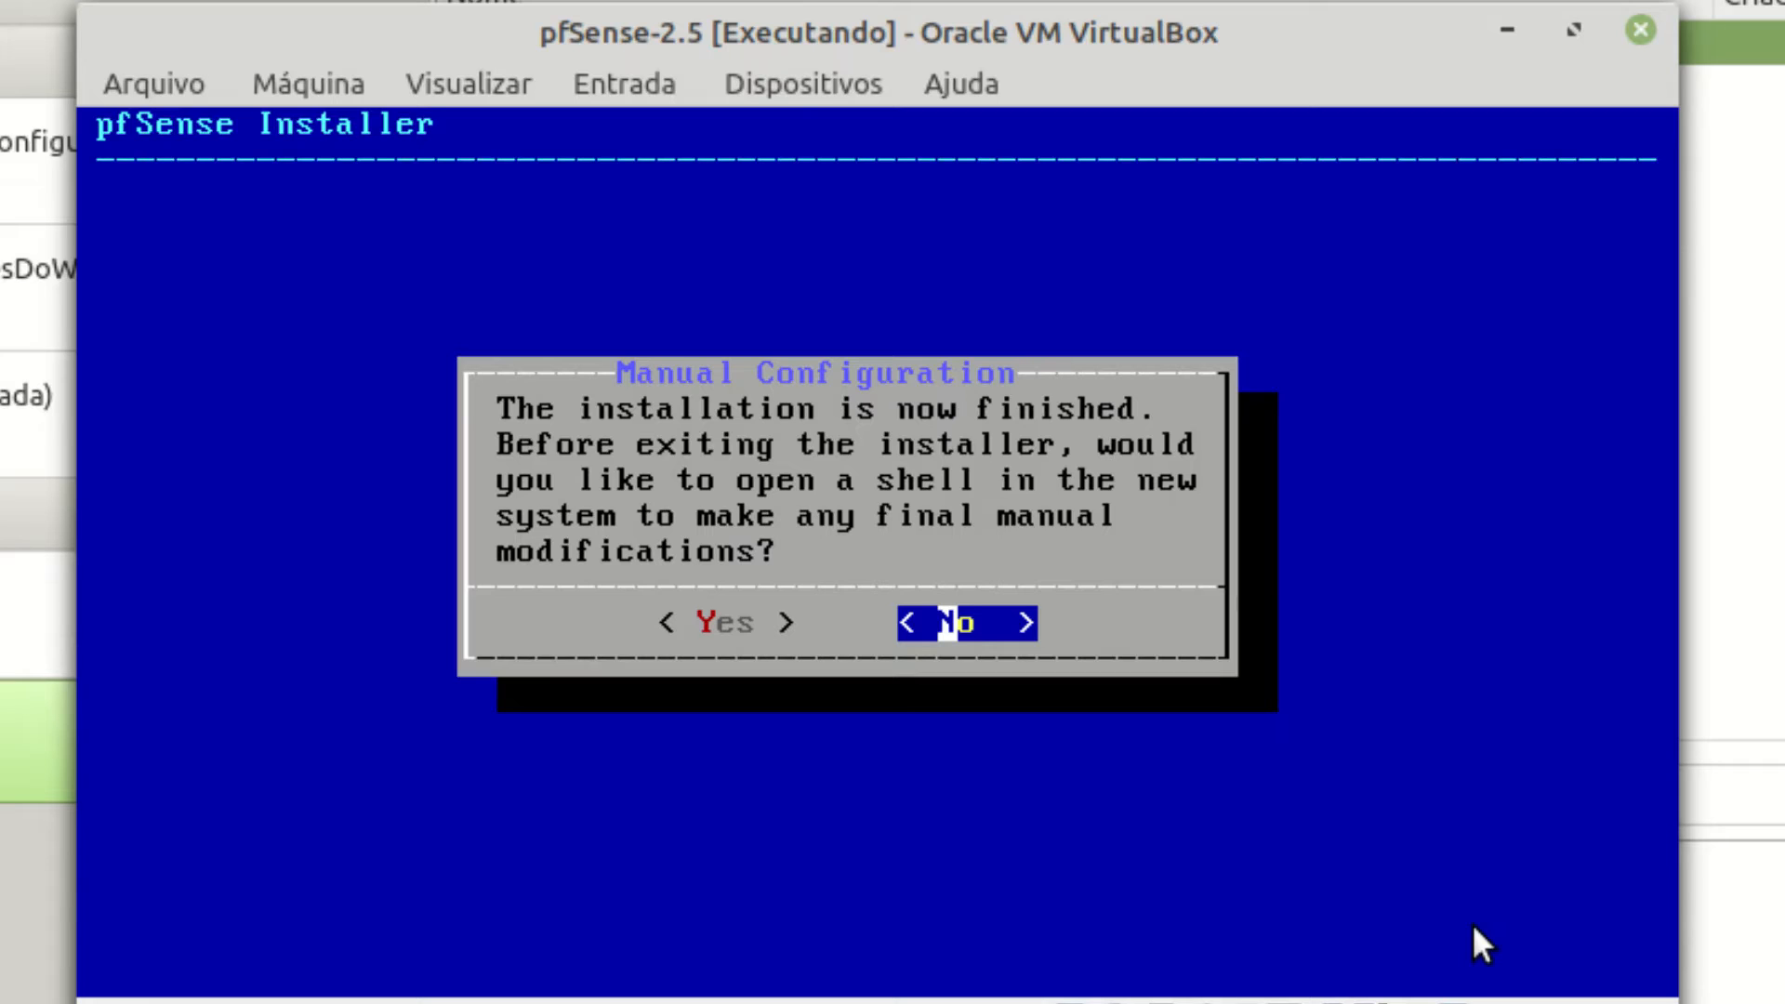
Decline the manual configuration shell and reboot into the installed pfSense.
key(Return)
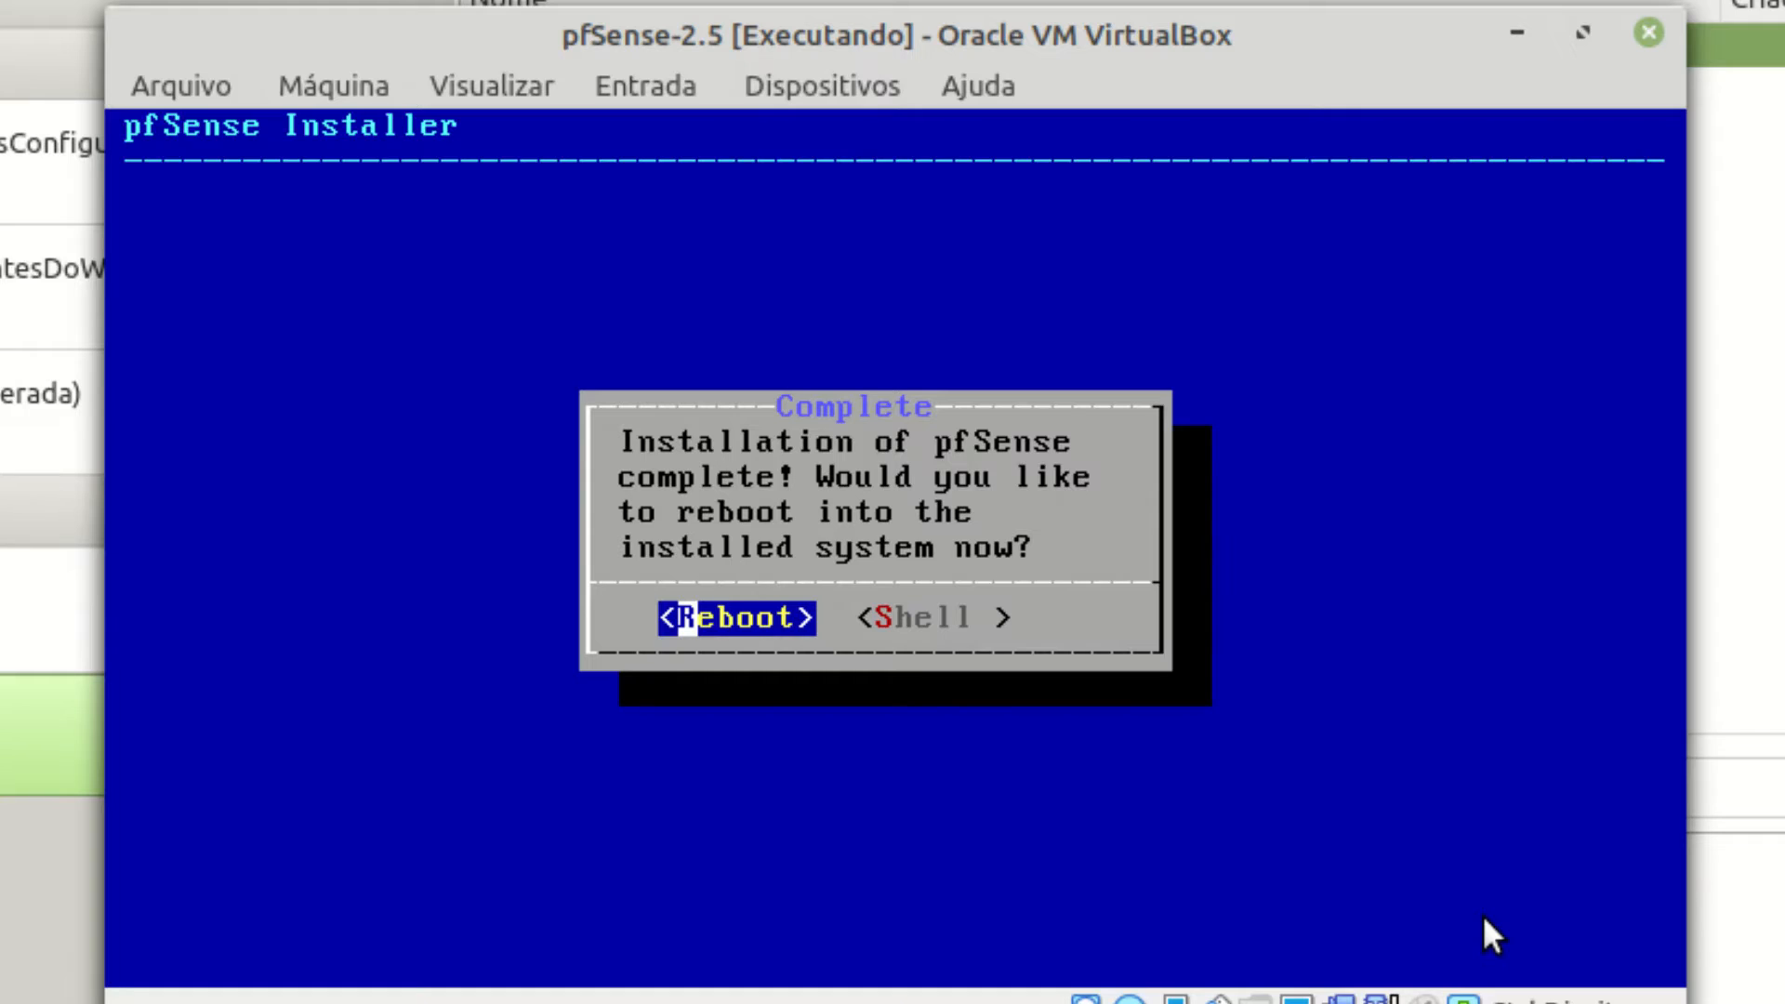
key(Return)
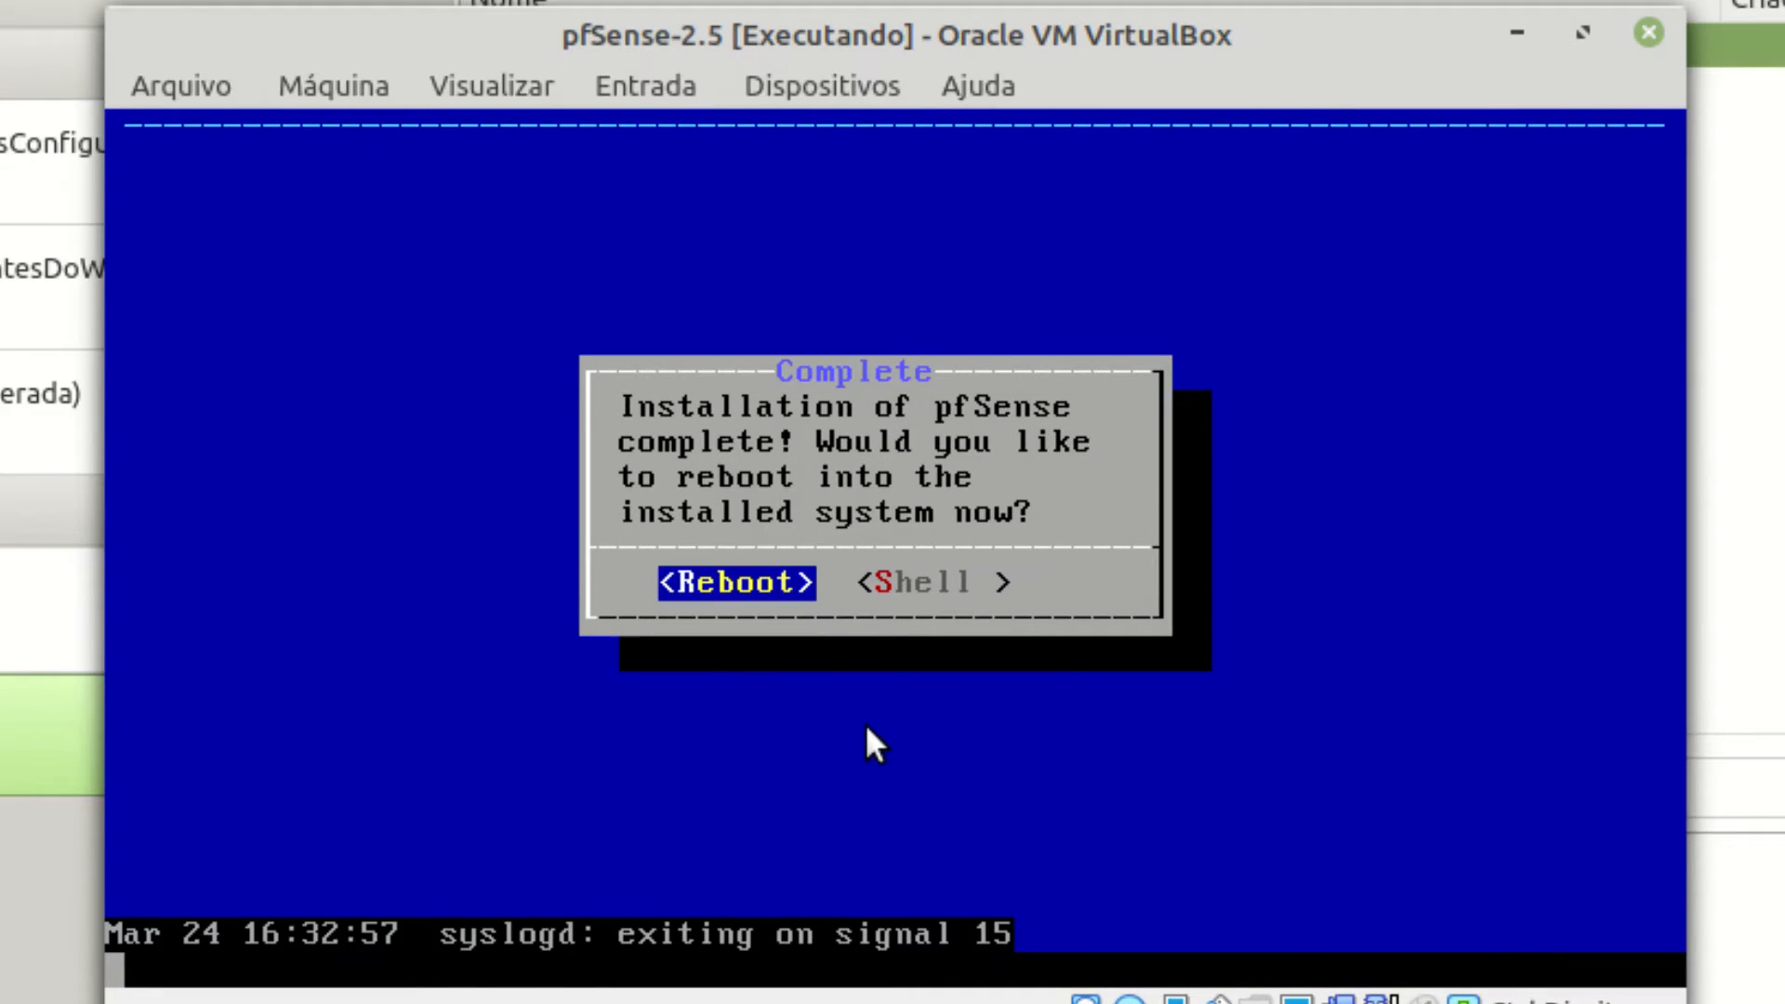
key(Return)
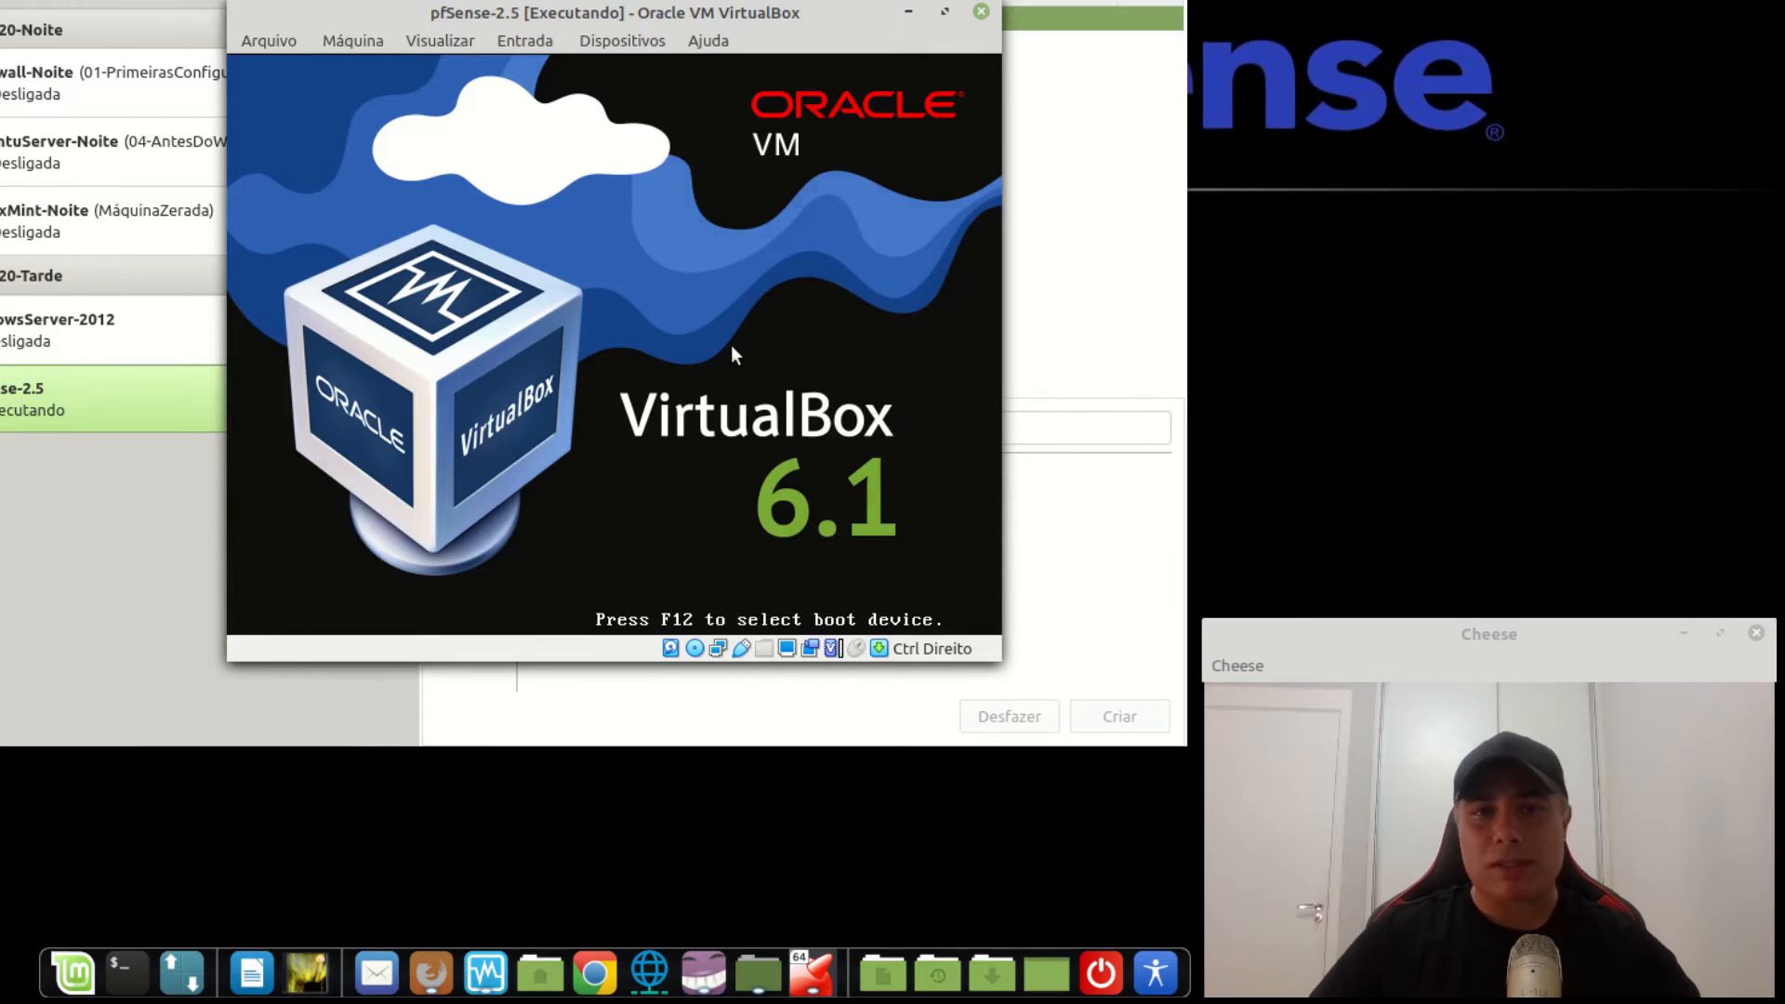
Eject the pfSense ISO from the optical drive and request a reset of pfSense-2.5.
click(617, 43)
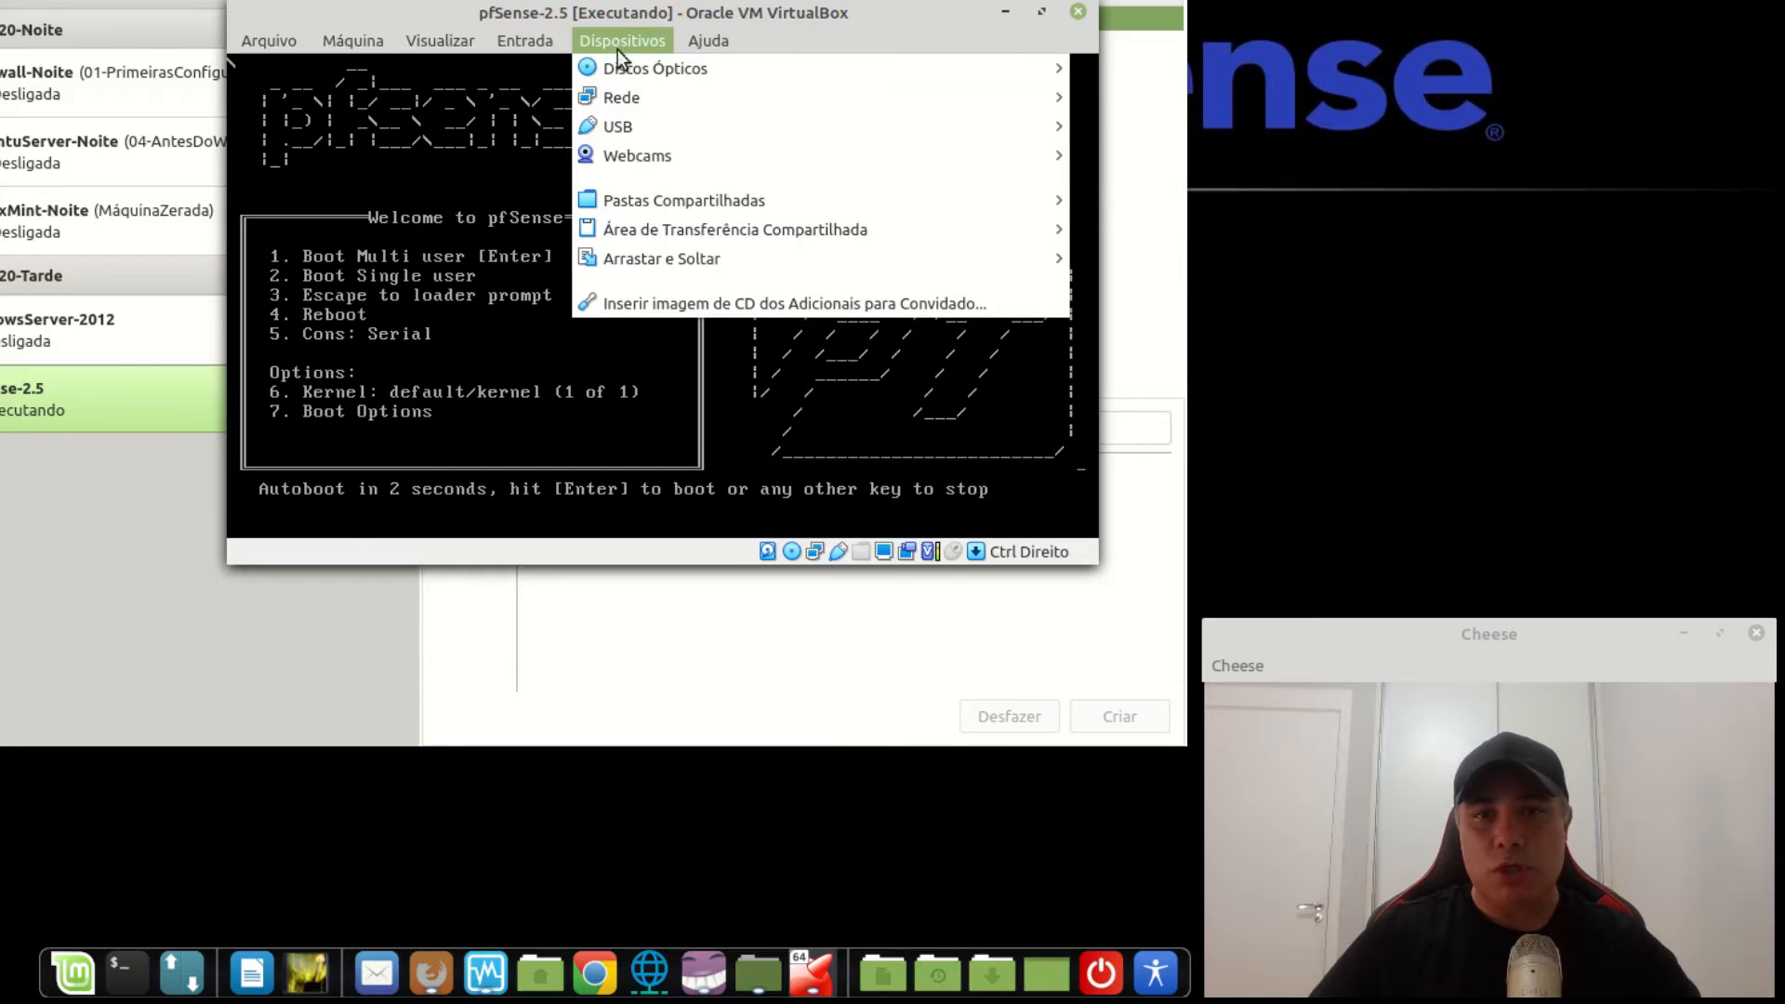
mouse_move(627, 67)
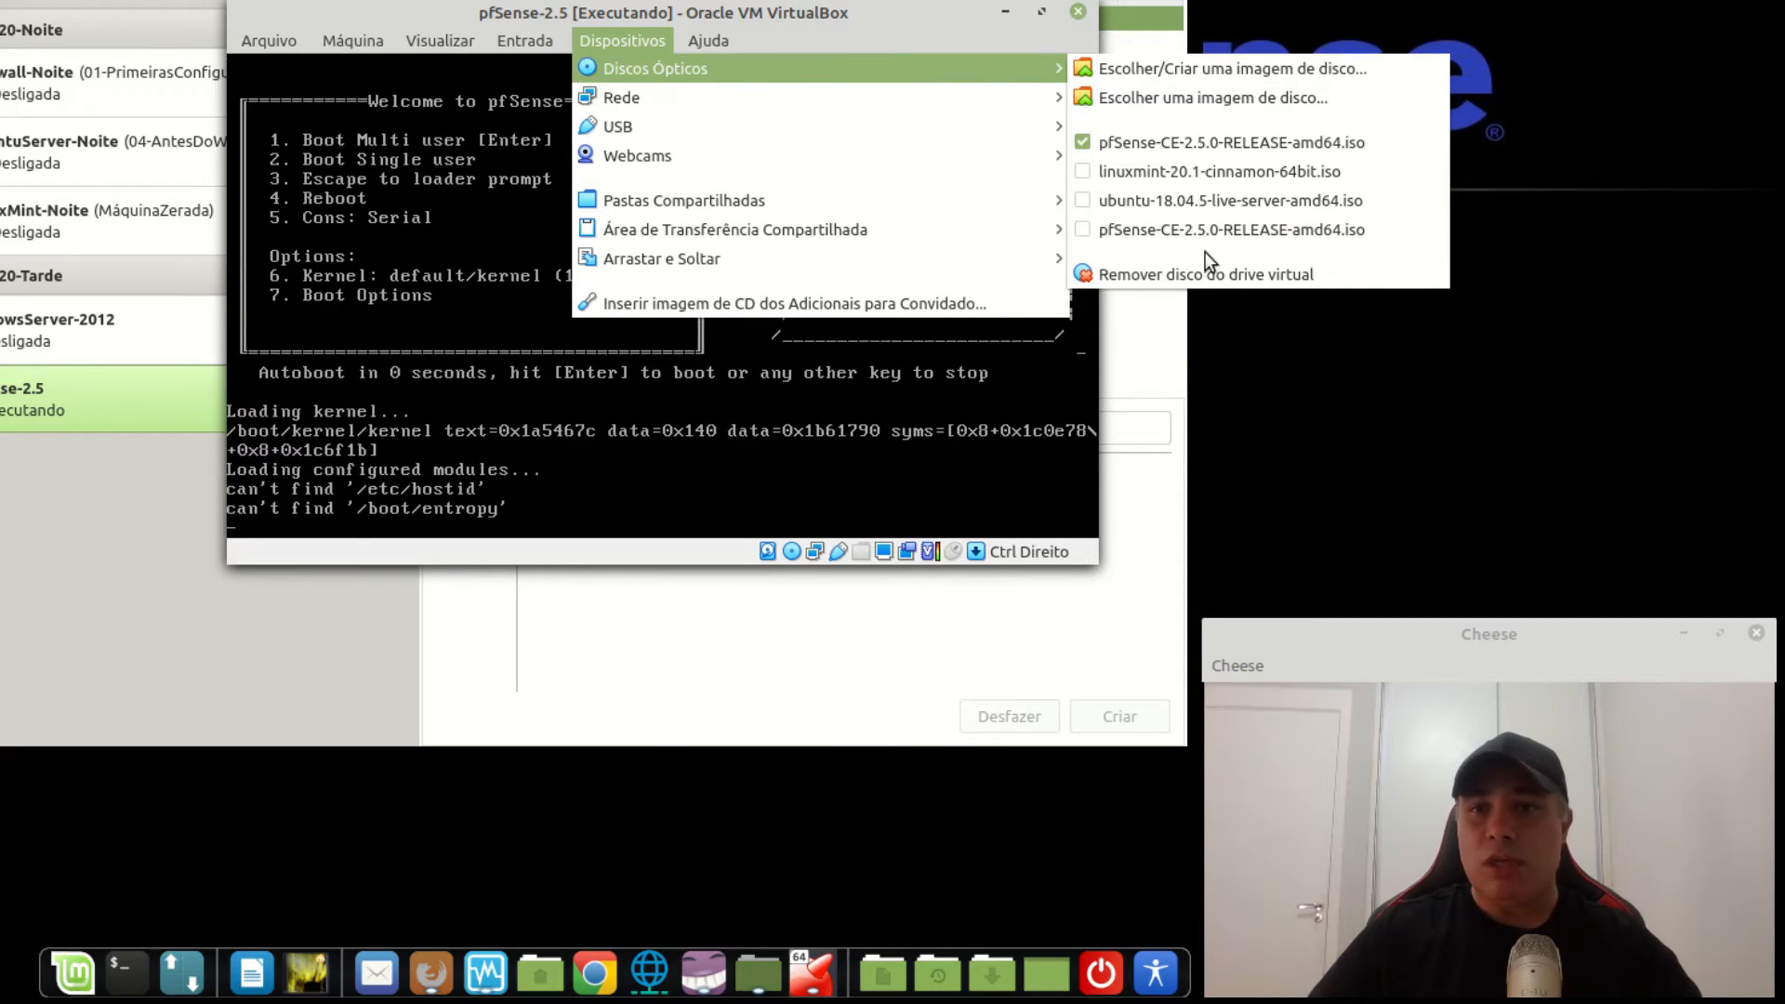
click(1145, 148)
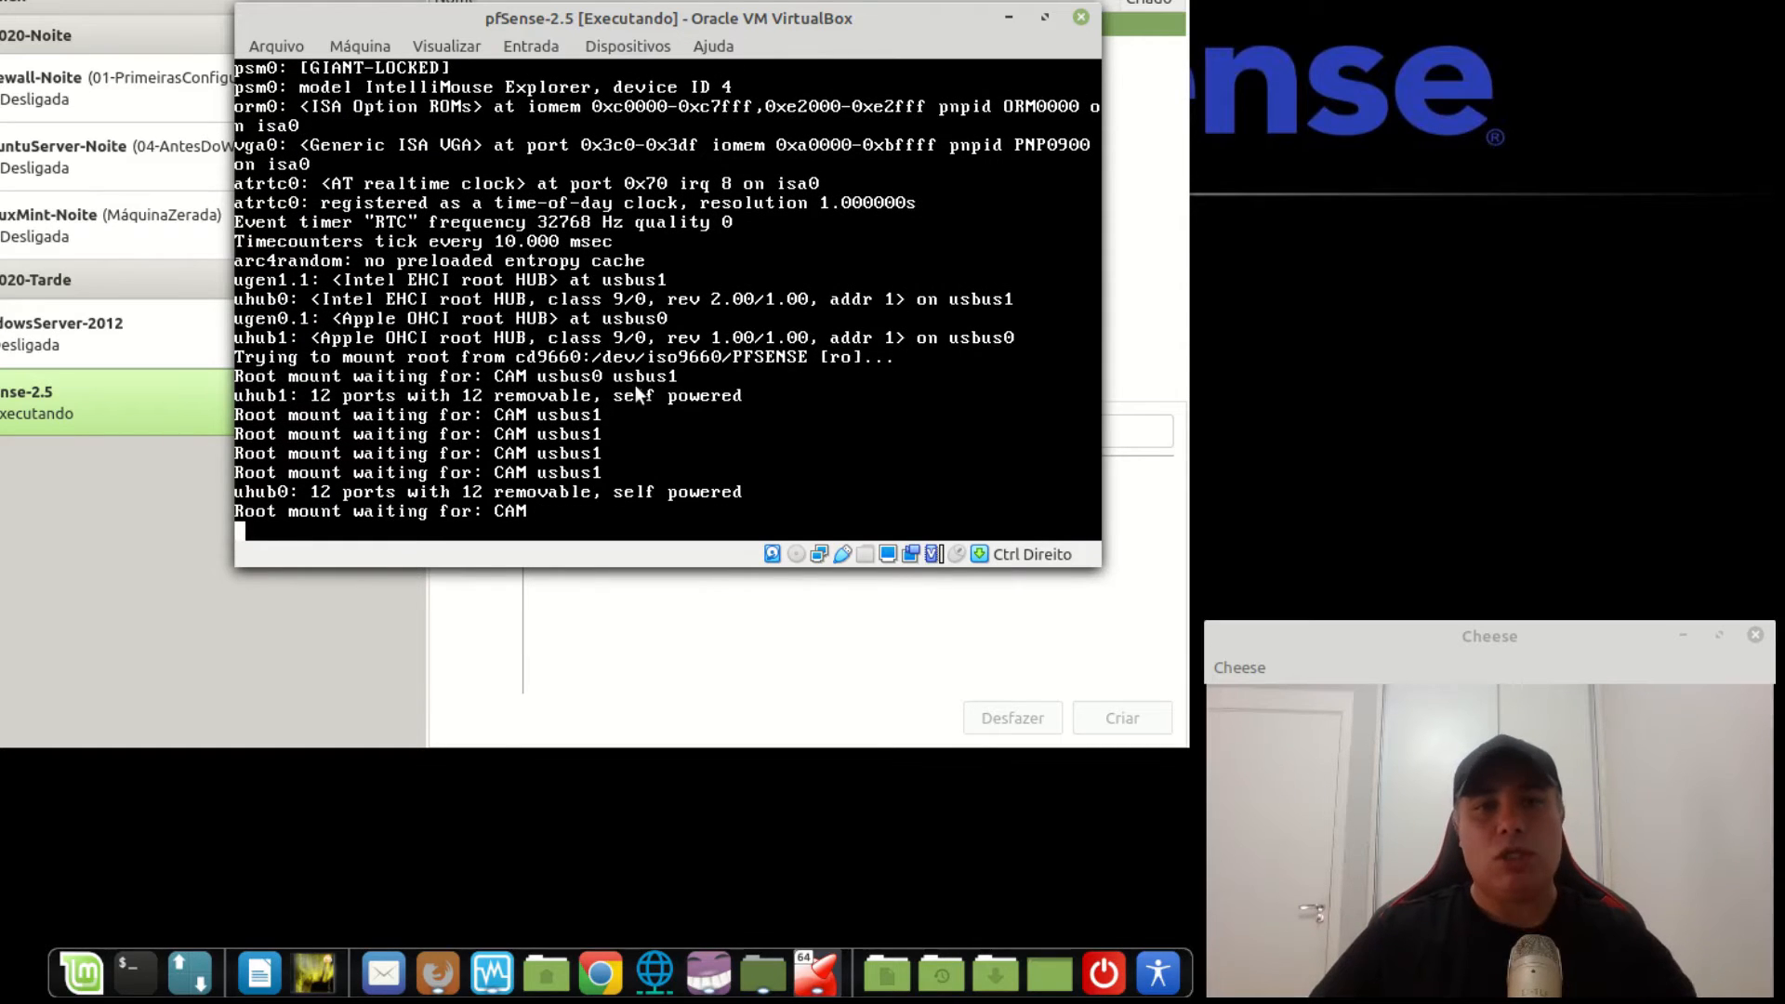
click(368, 48)
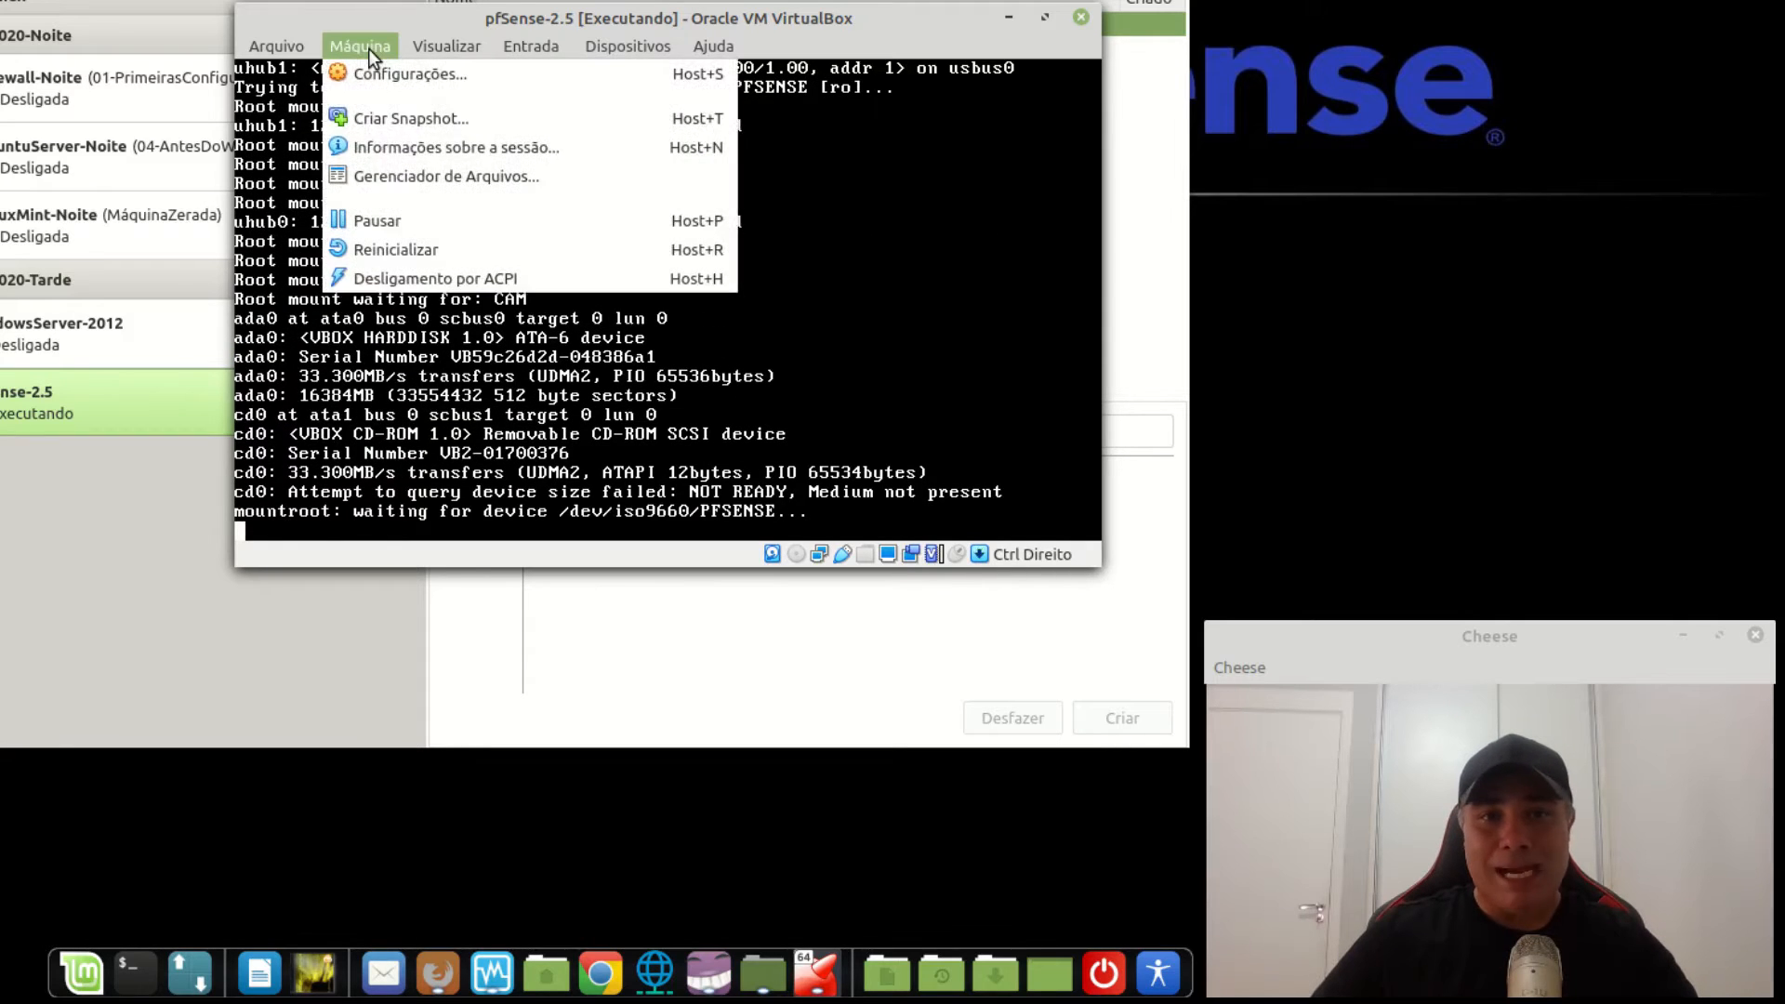
click(476, 250)
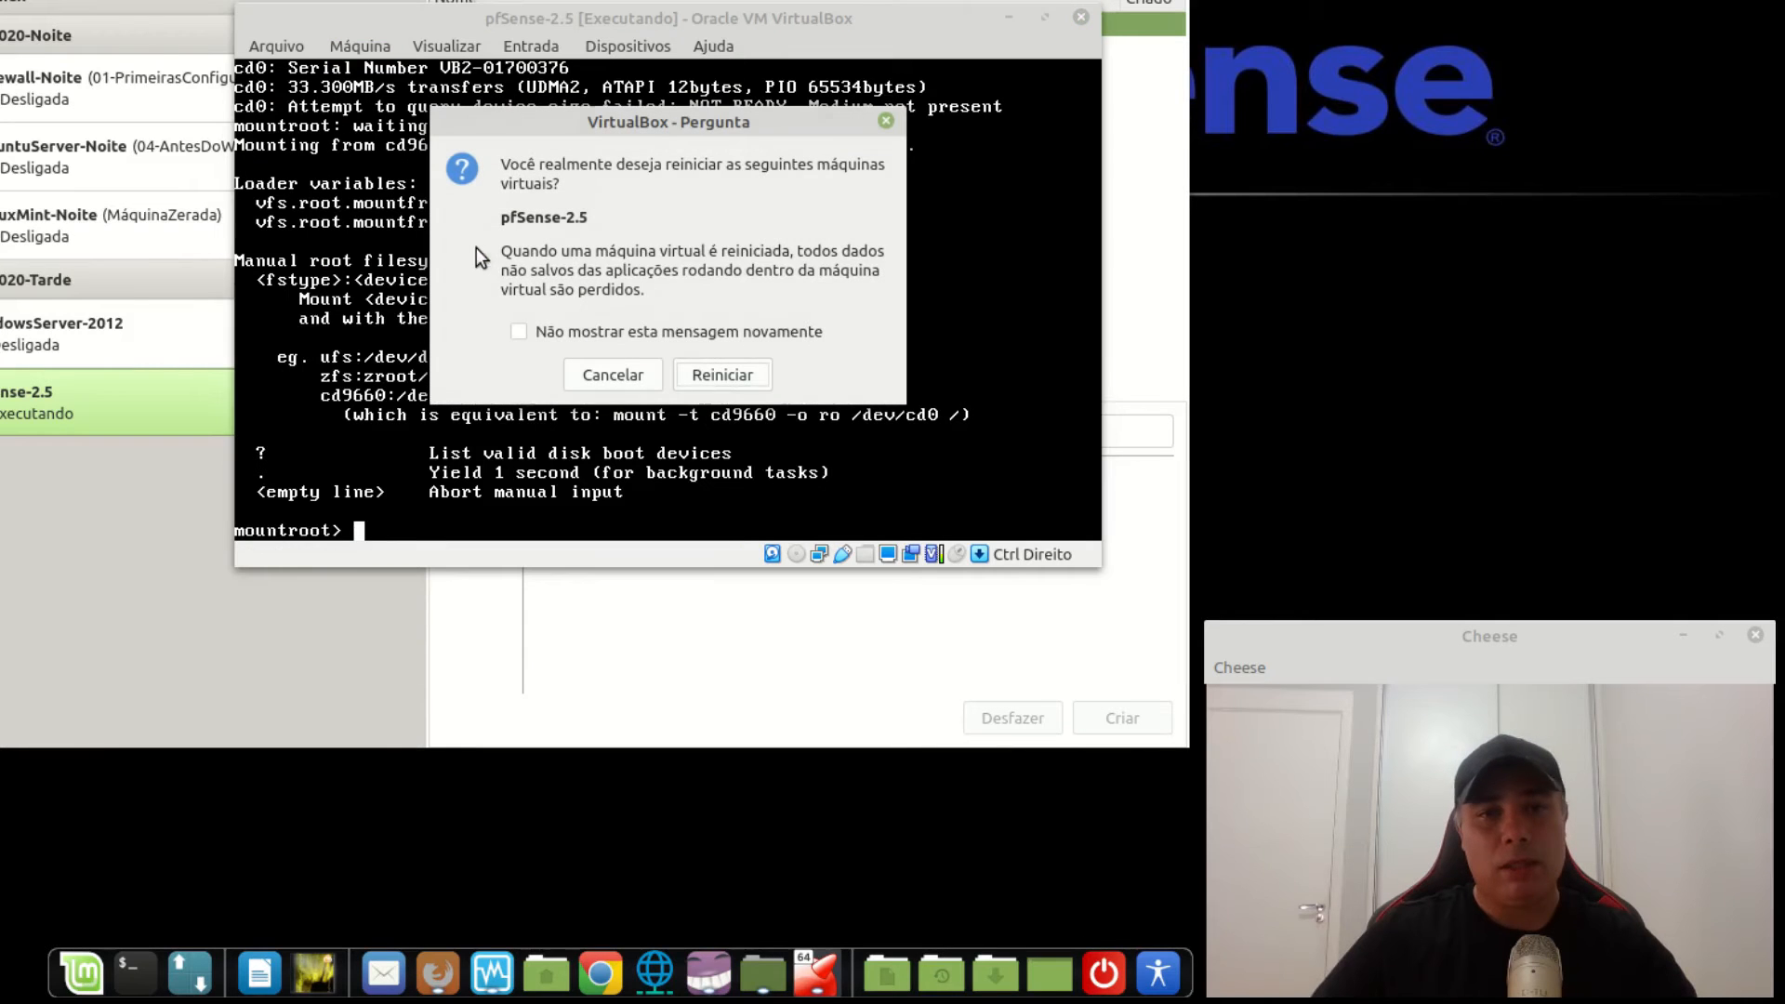
Confirm the restart, then pick console option 2 to set an interface IP address.
click(723, 375)
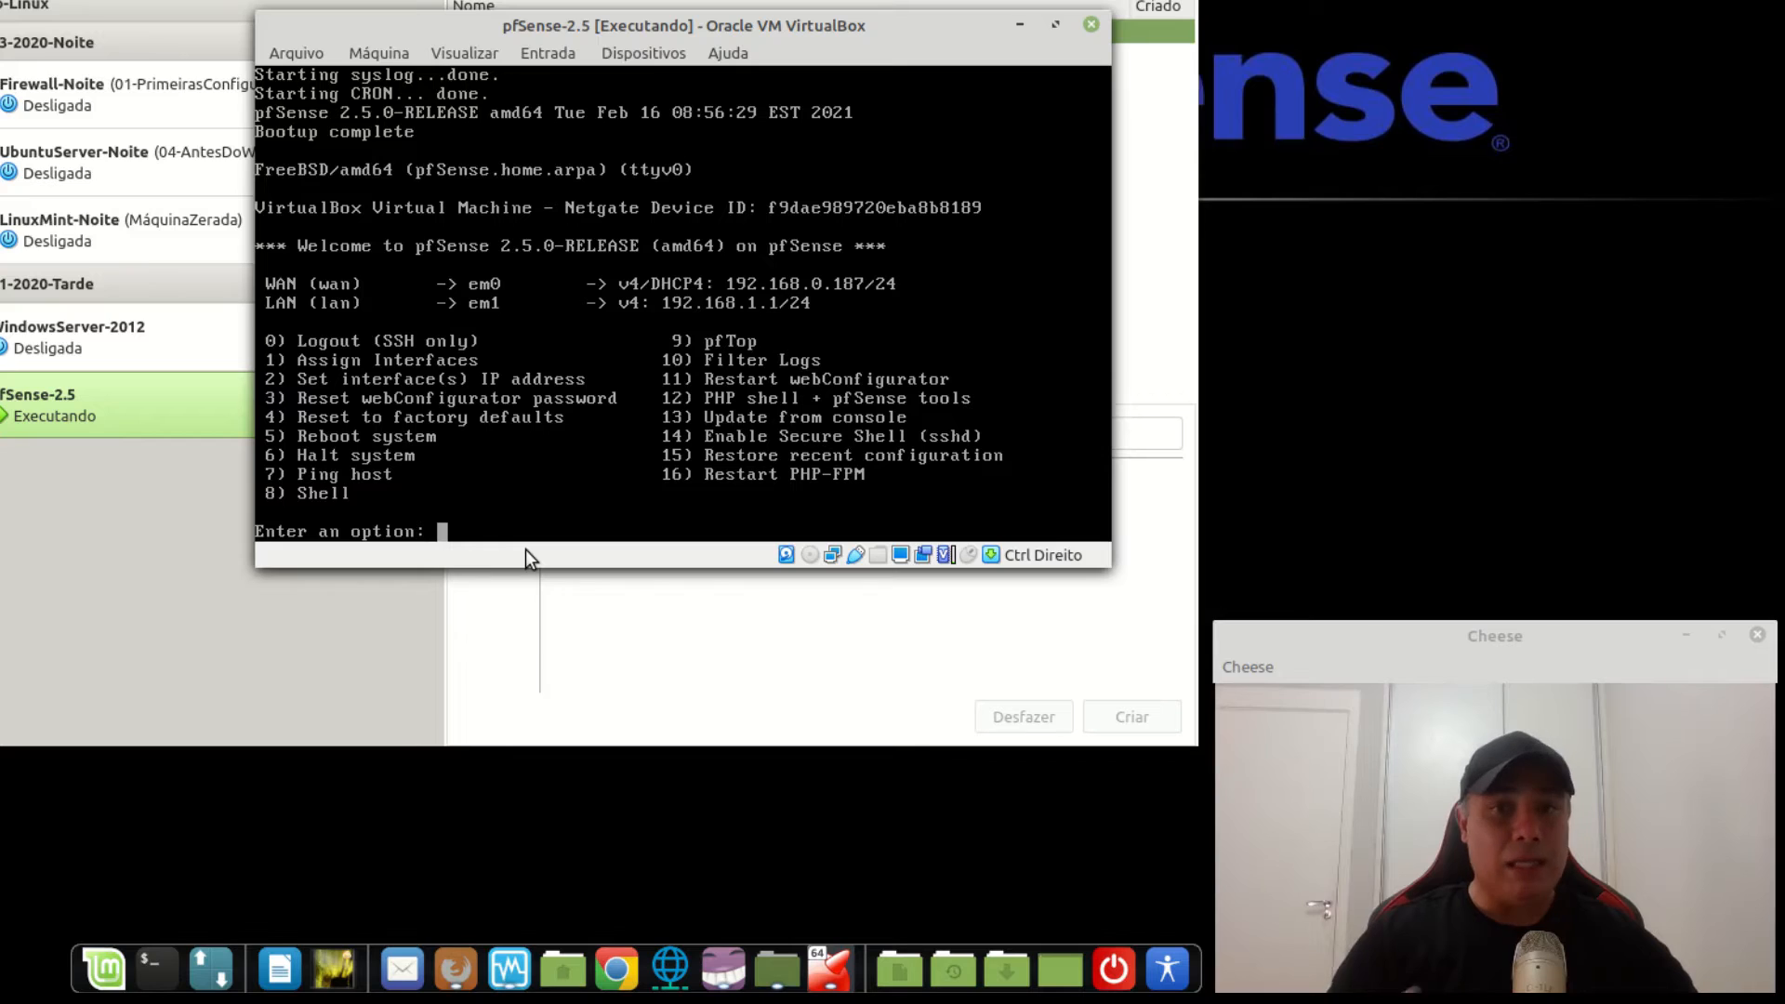
text(2)
key(Return)
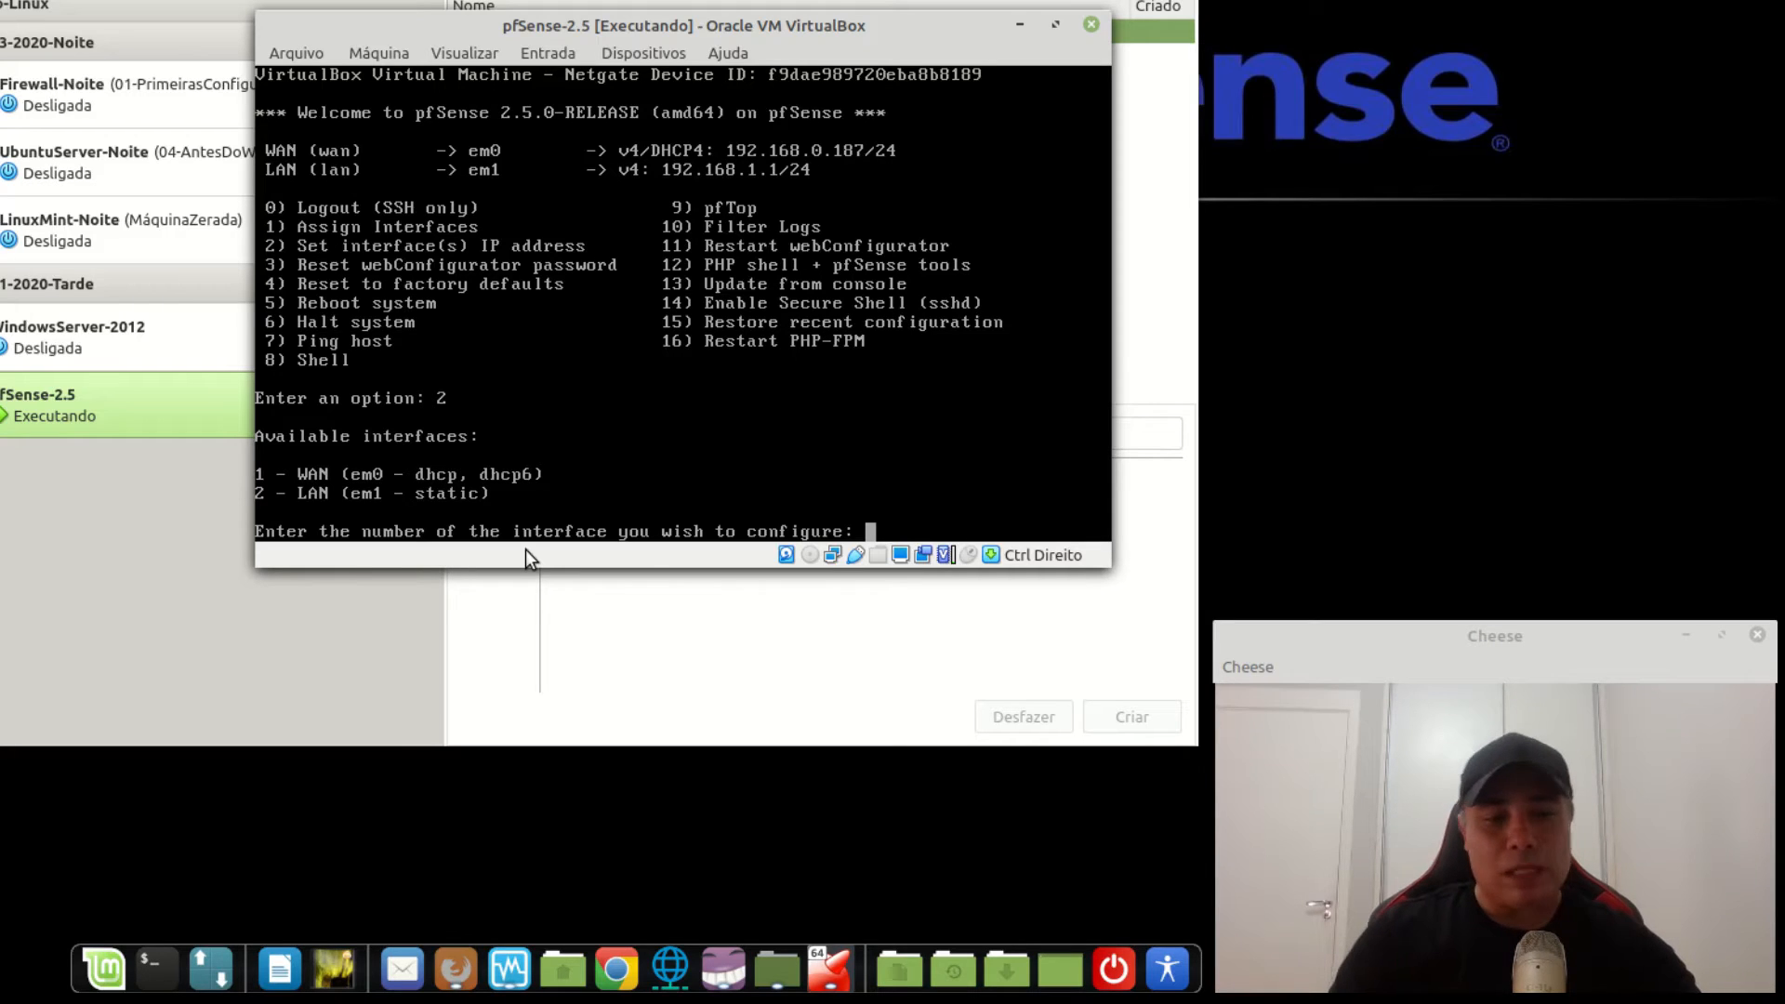
Assign the LAN interface (option 2) the IPv4 address 172.16.1.254 with a 24-bit subnet mask.
text(2)
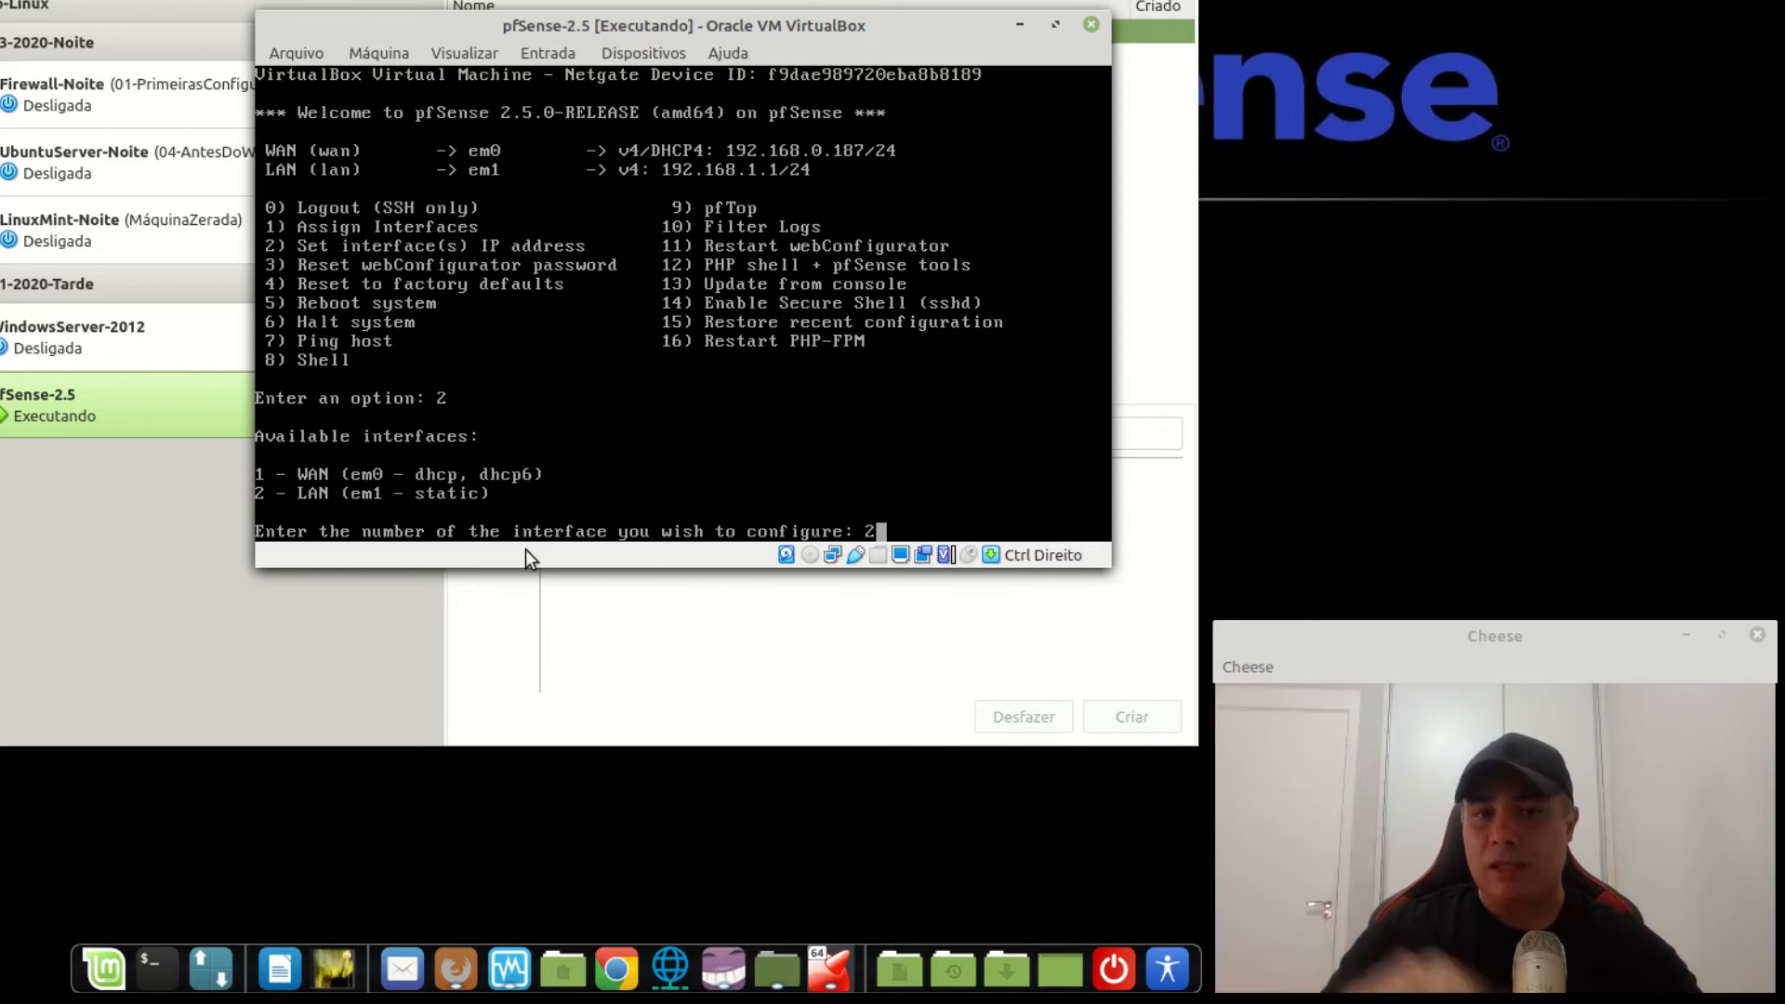
key(Return)
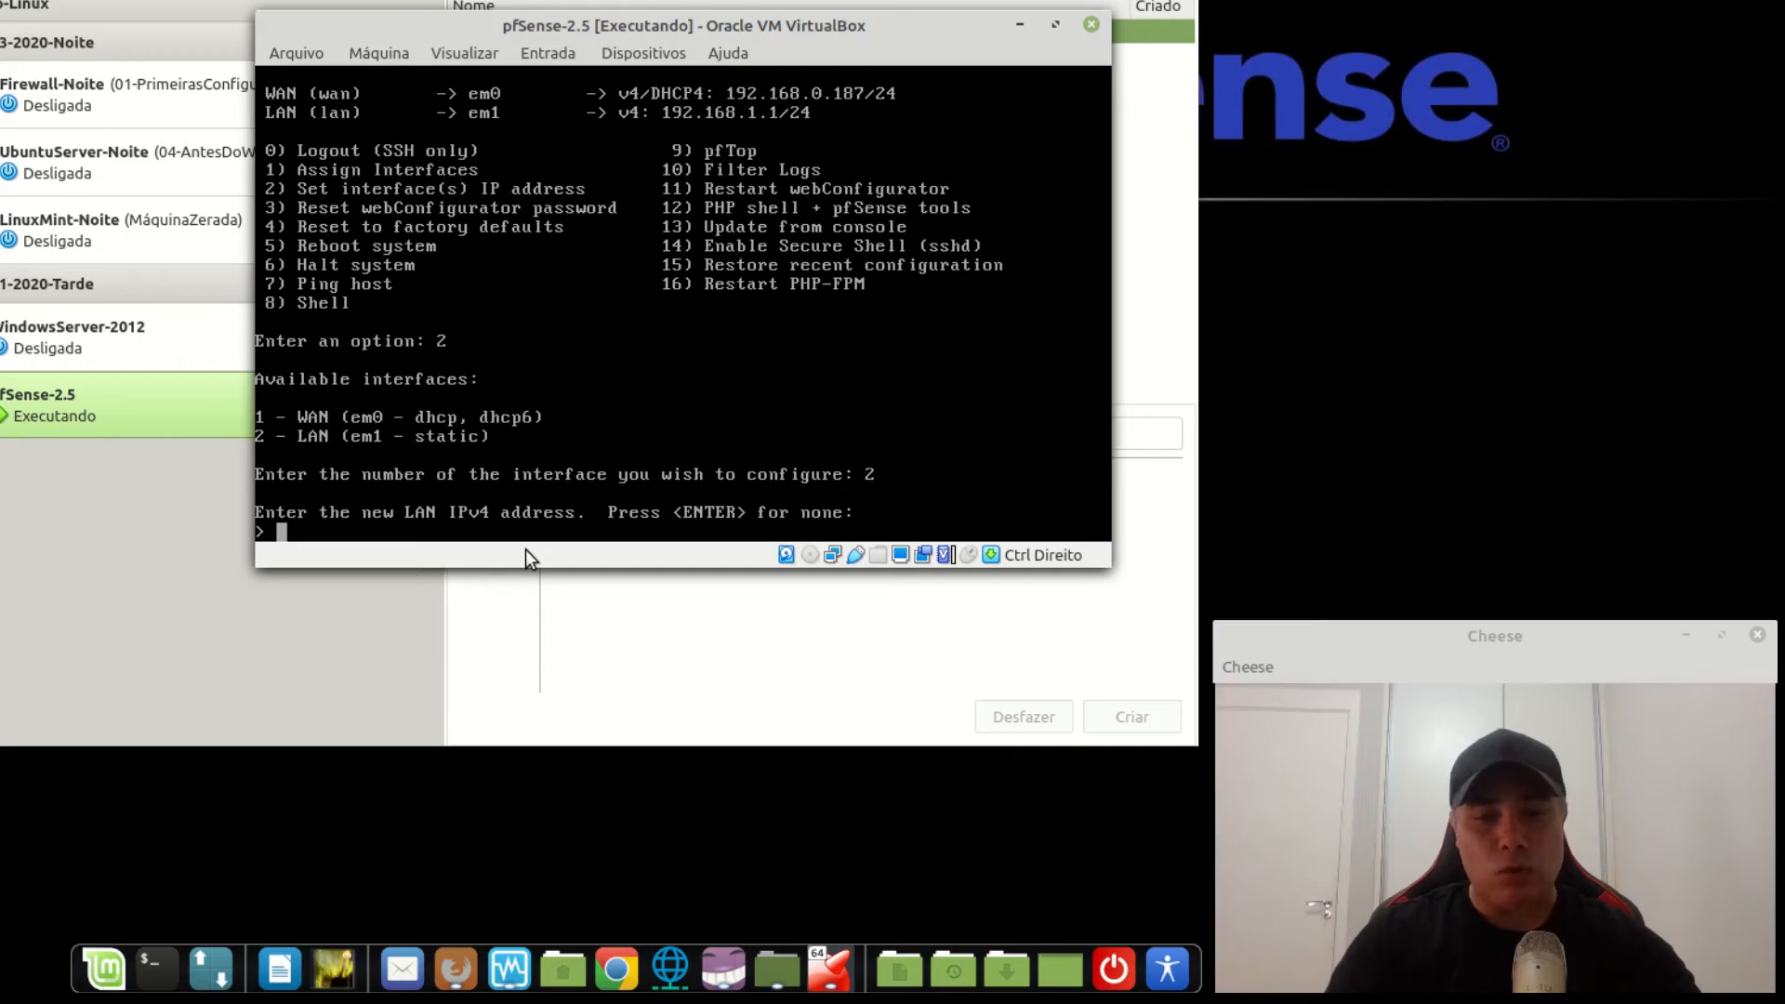
text(172.16)
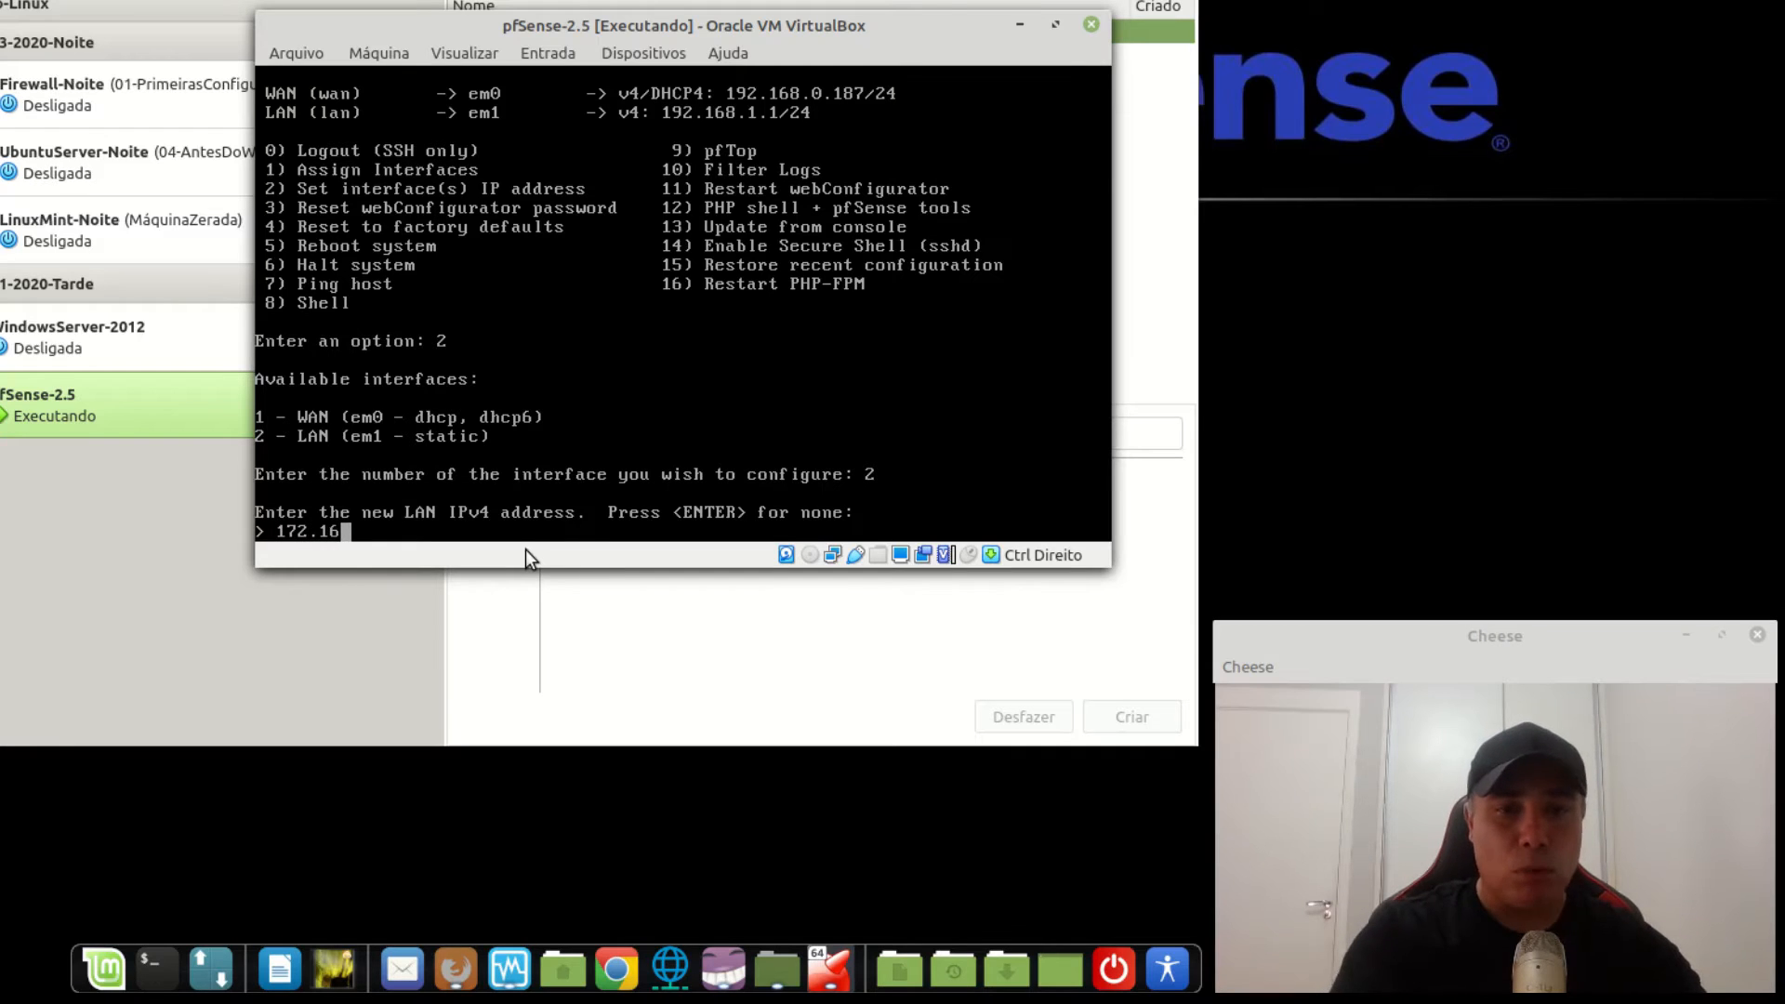
text(.1.2)
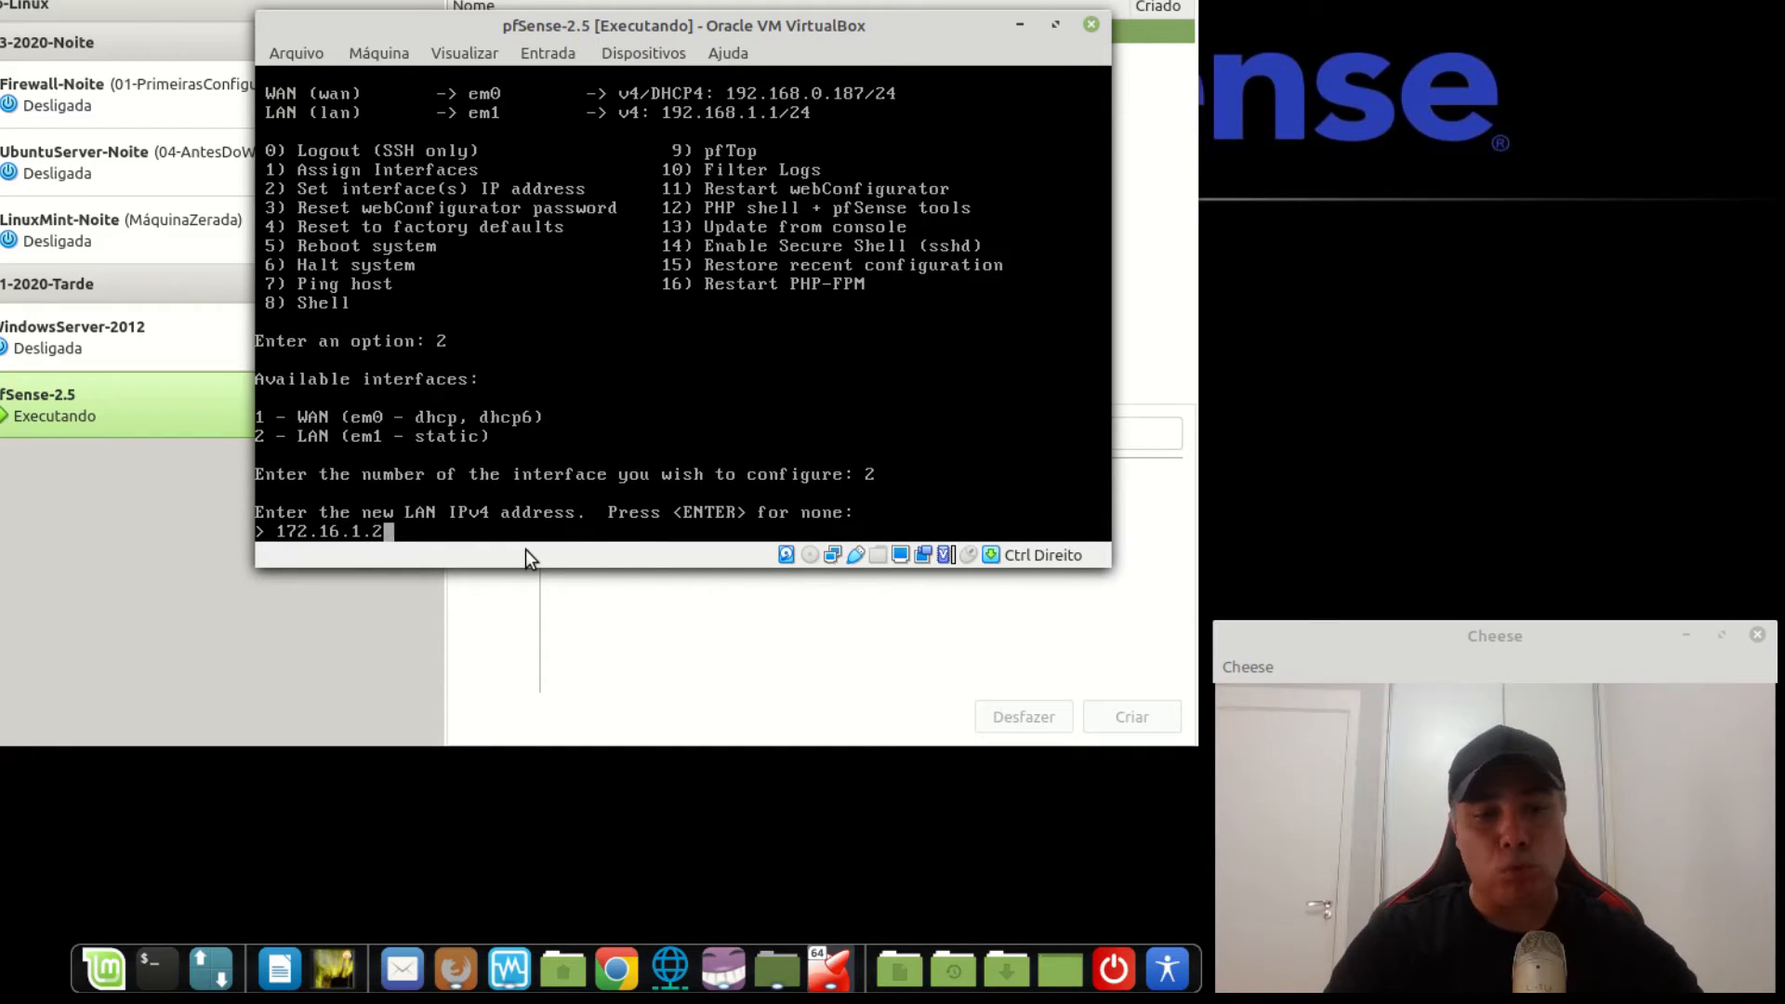
text(54)
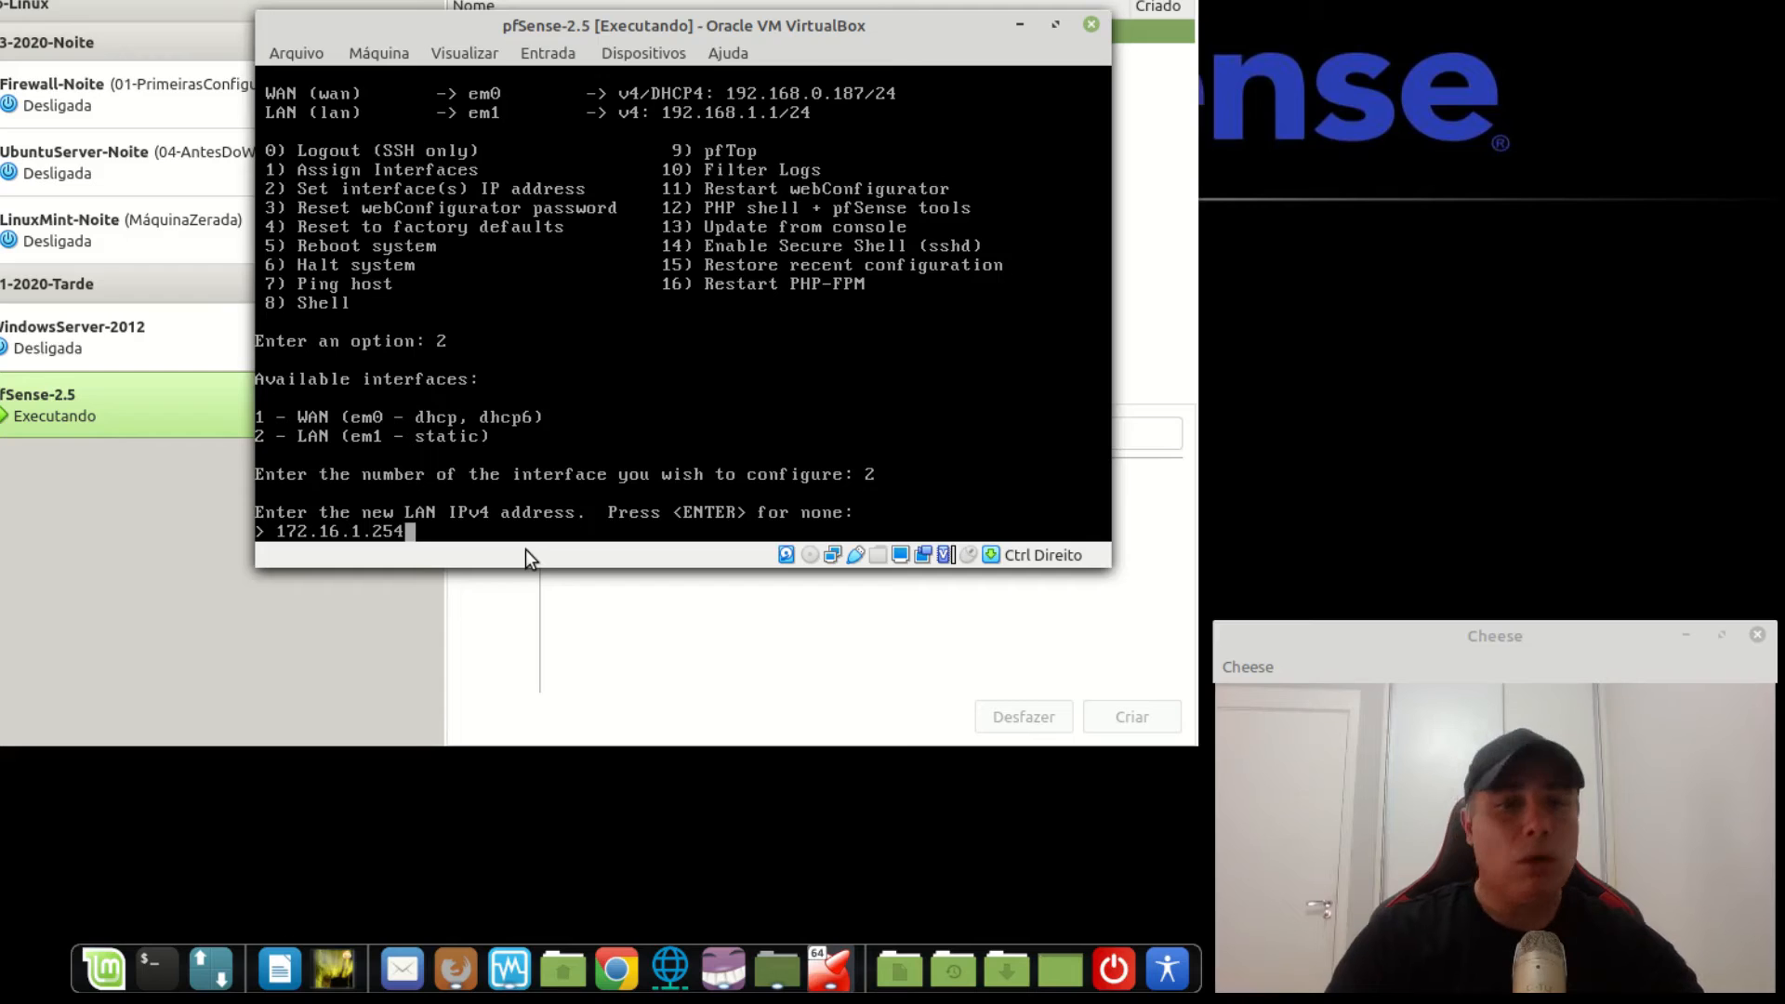
key(Return)
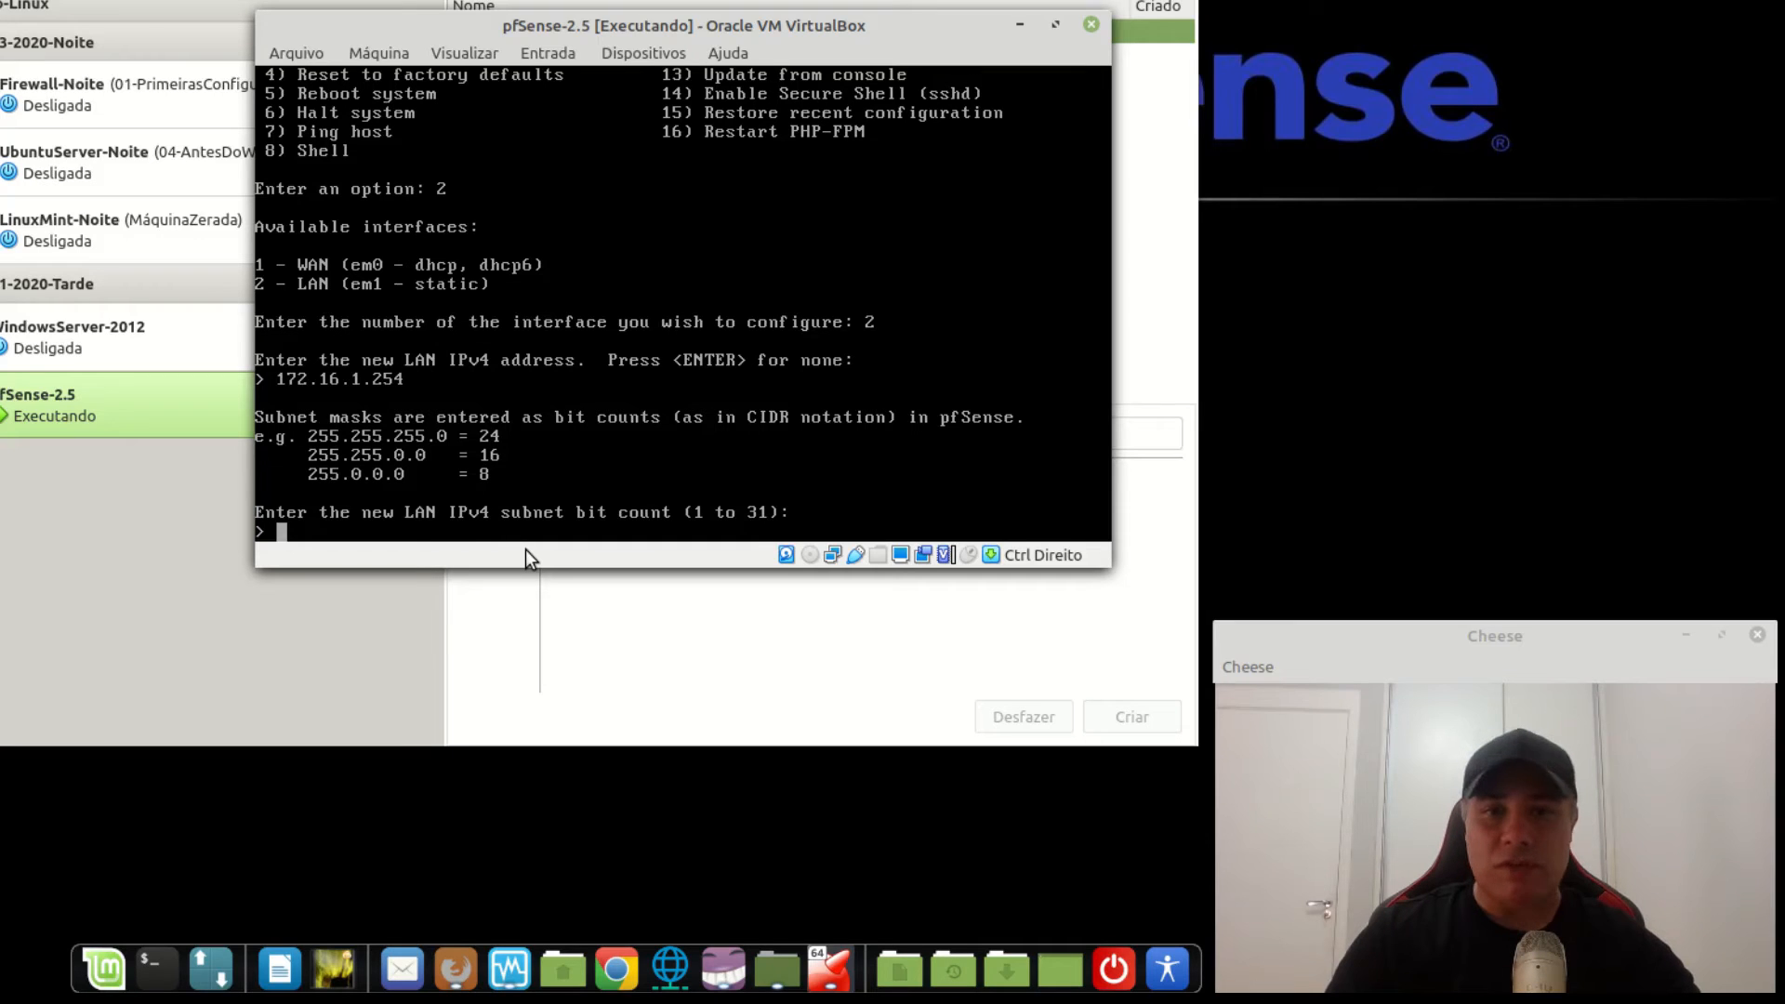
text(24)
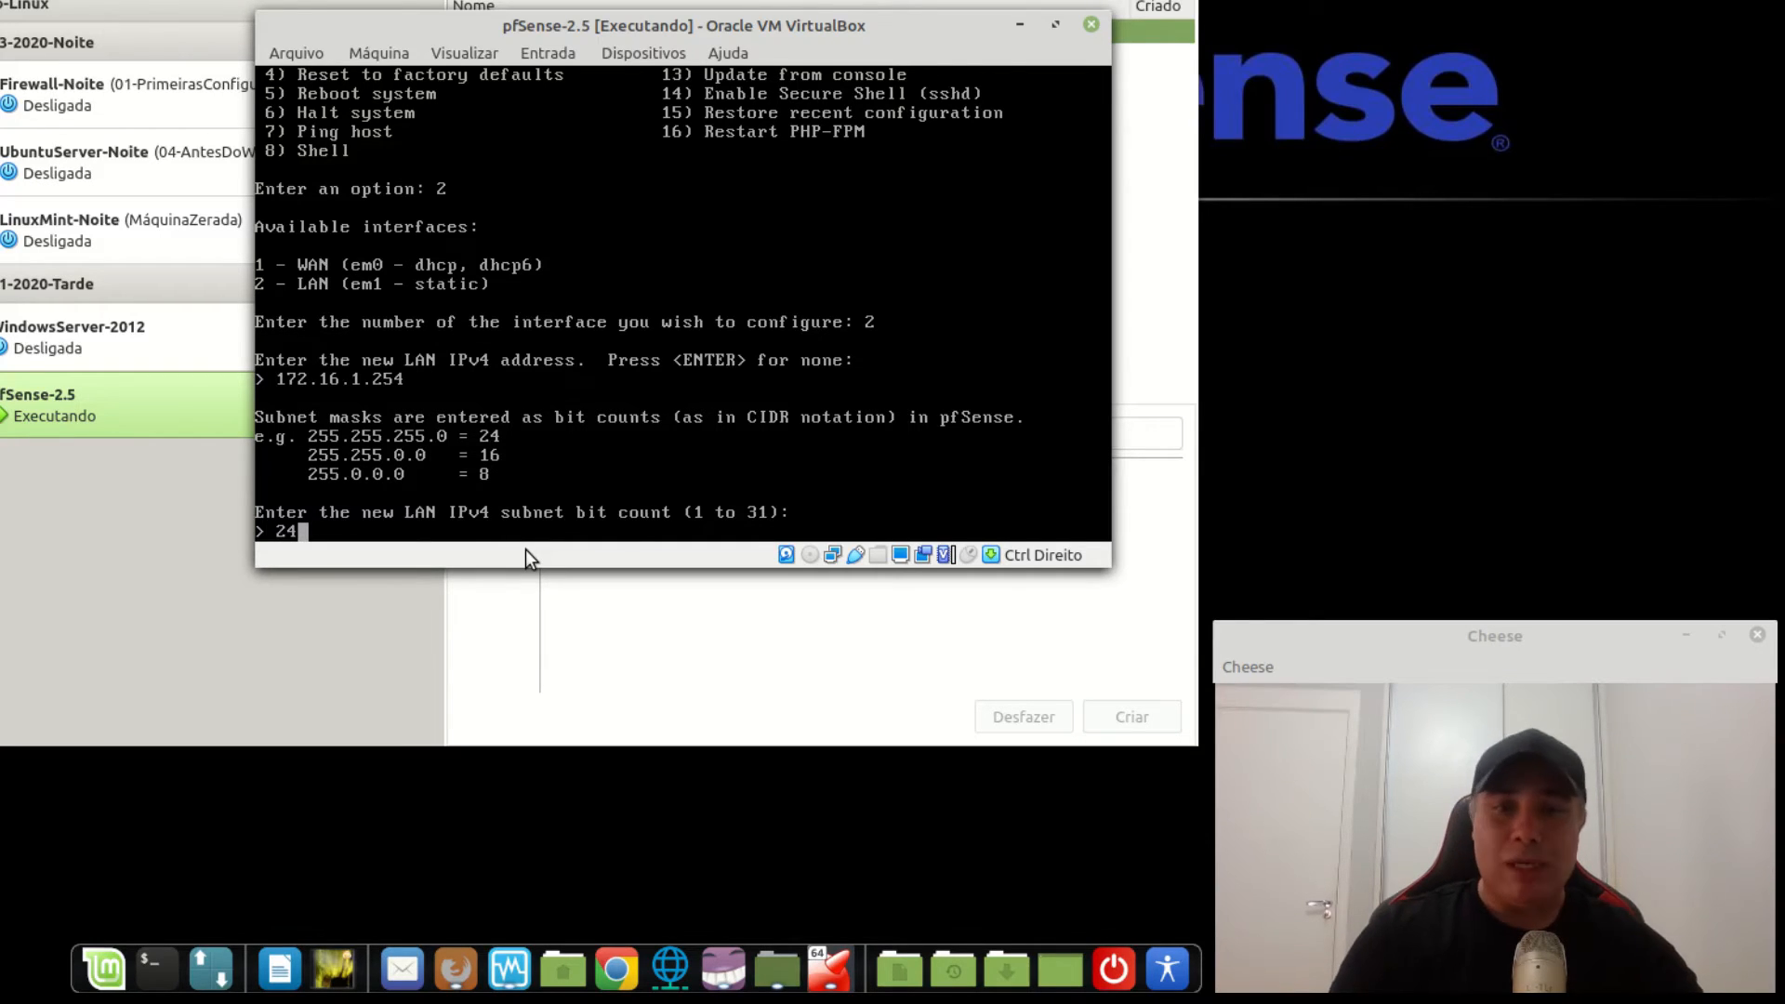
key(Return)
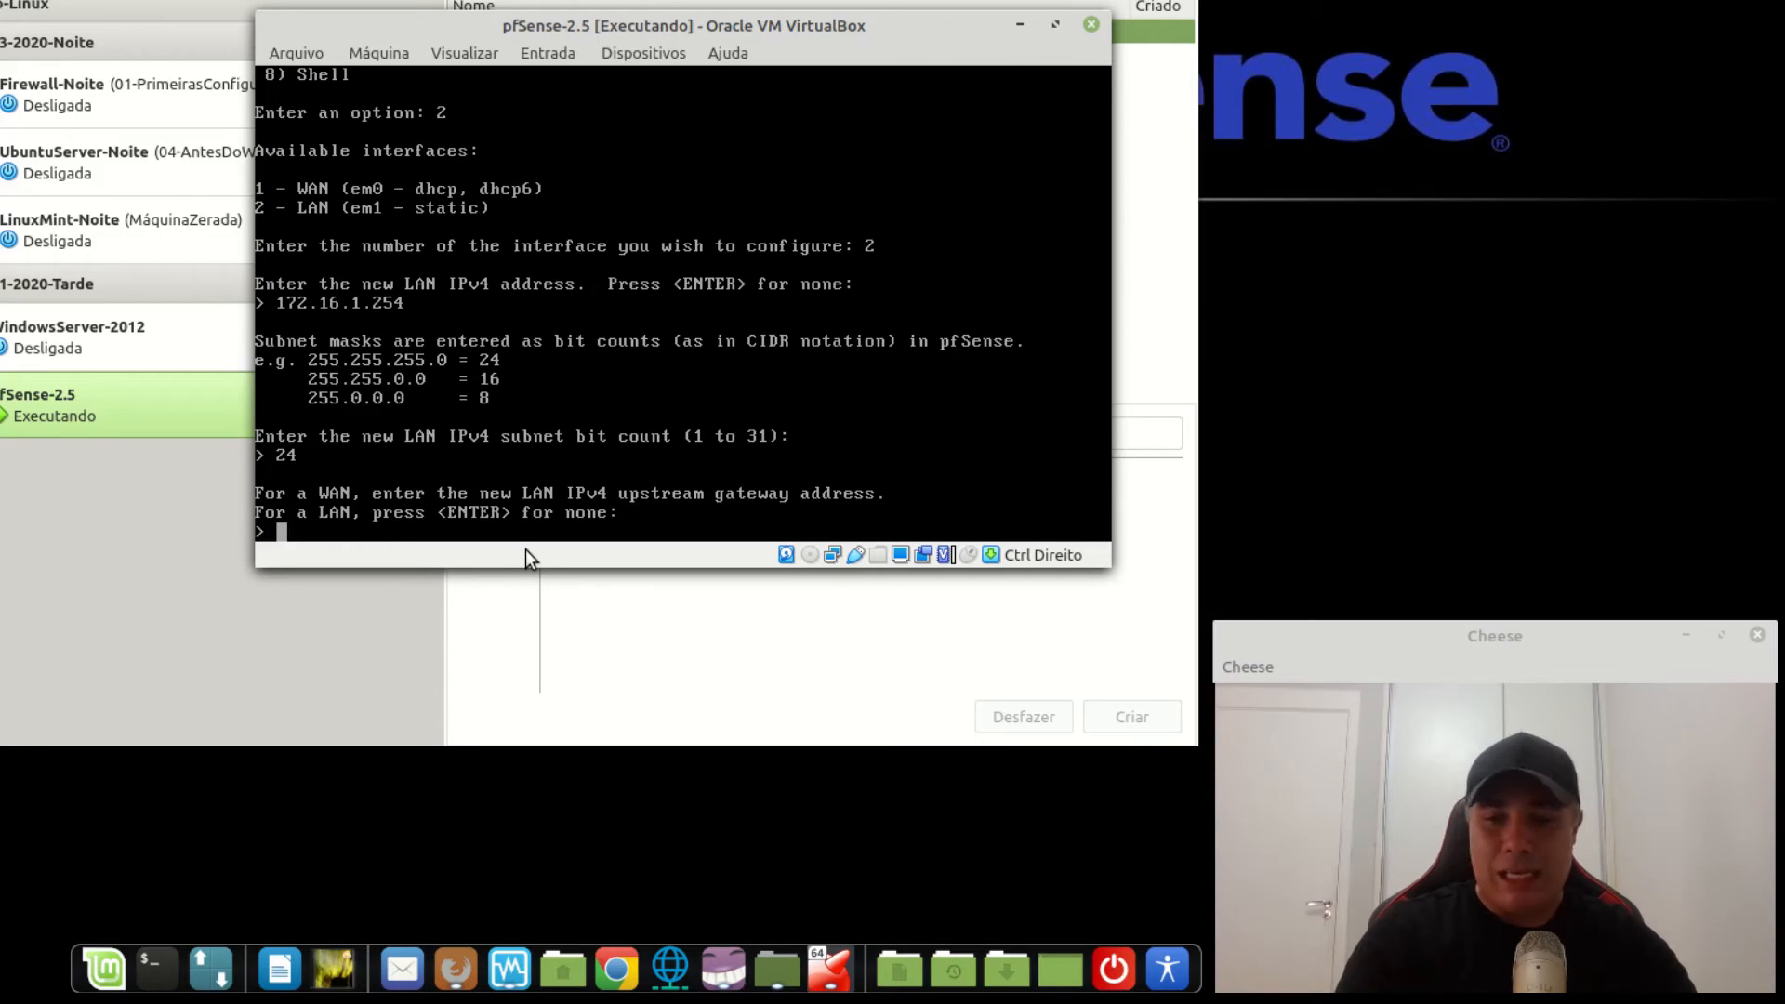
Leave the LAN gateway and IPv6 empty, and enable DHCP with range 172.16.1.100–172.16.1.200.
key(Return)
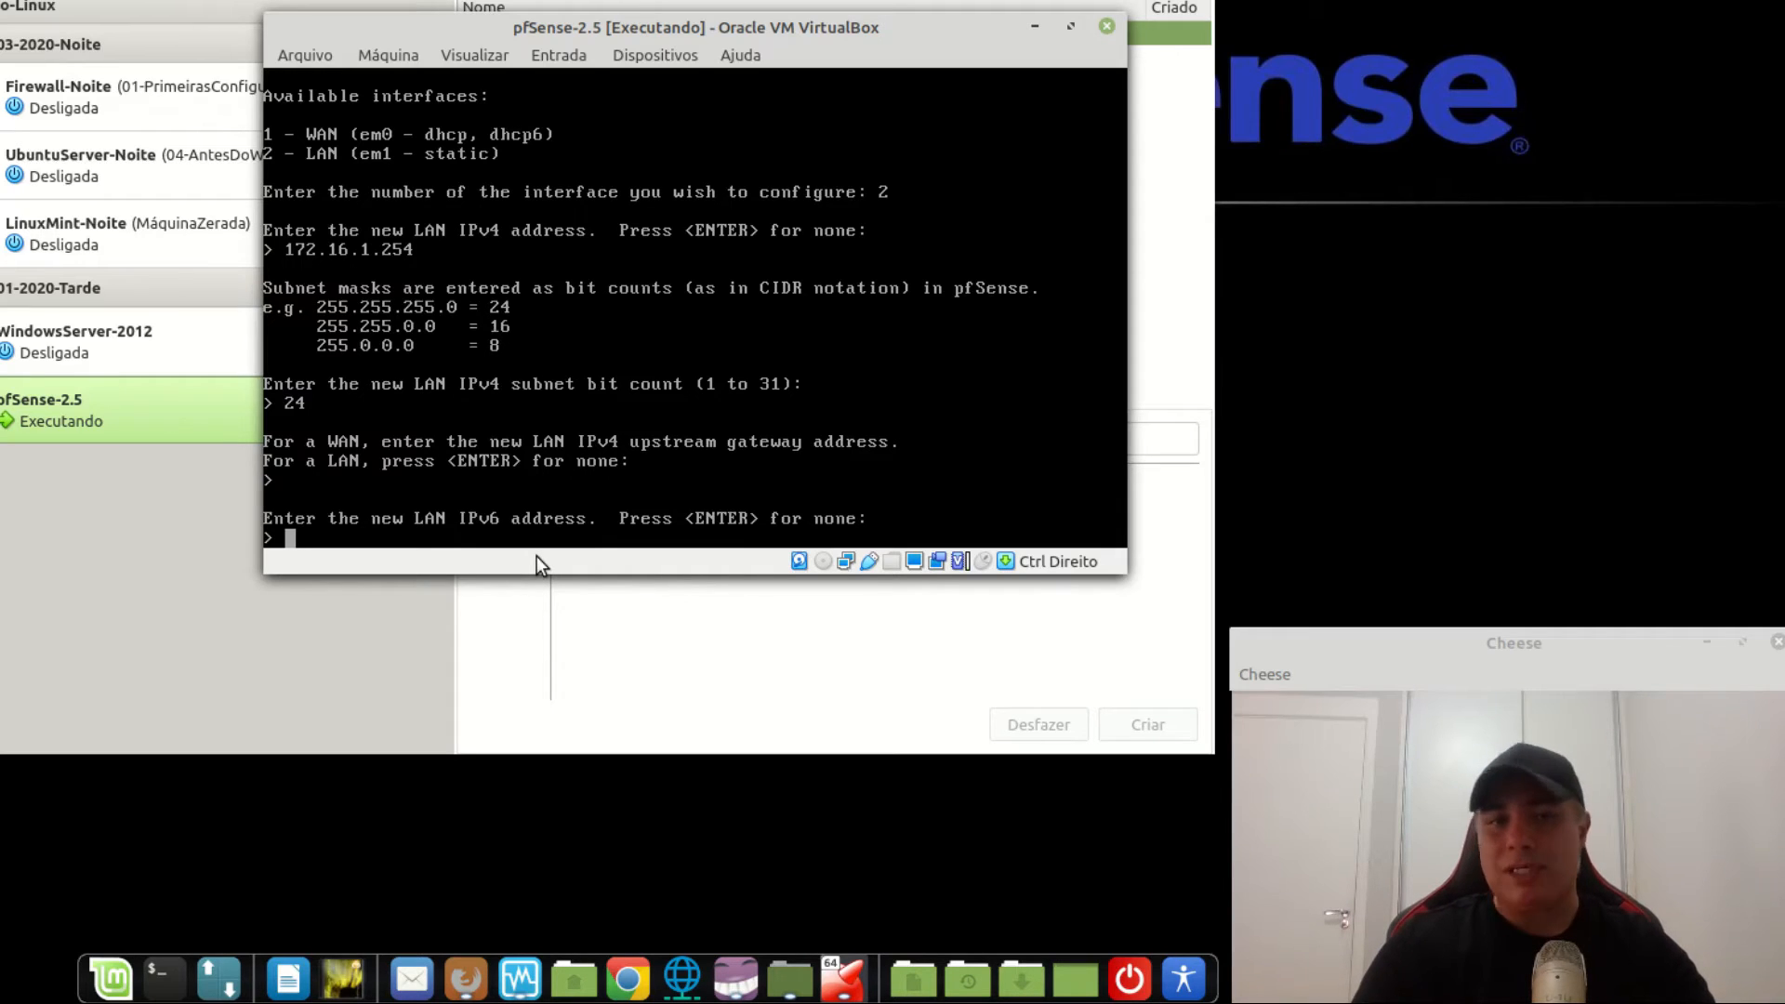
key(Return)
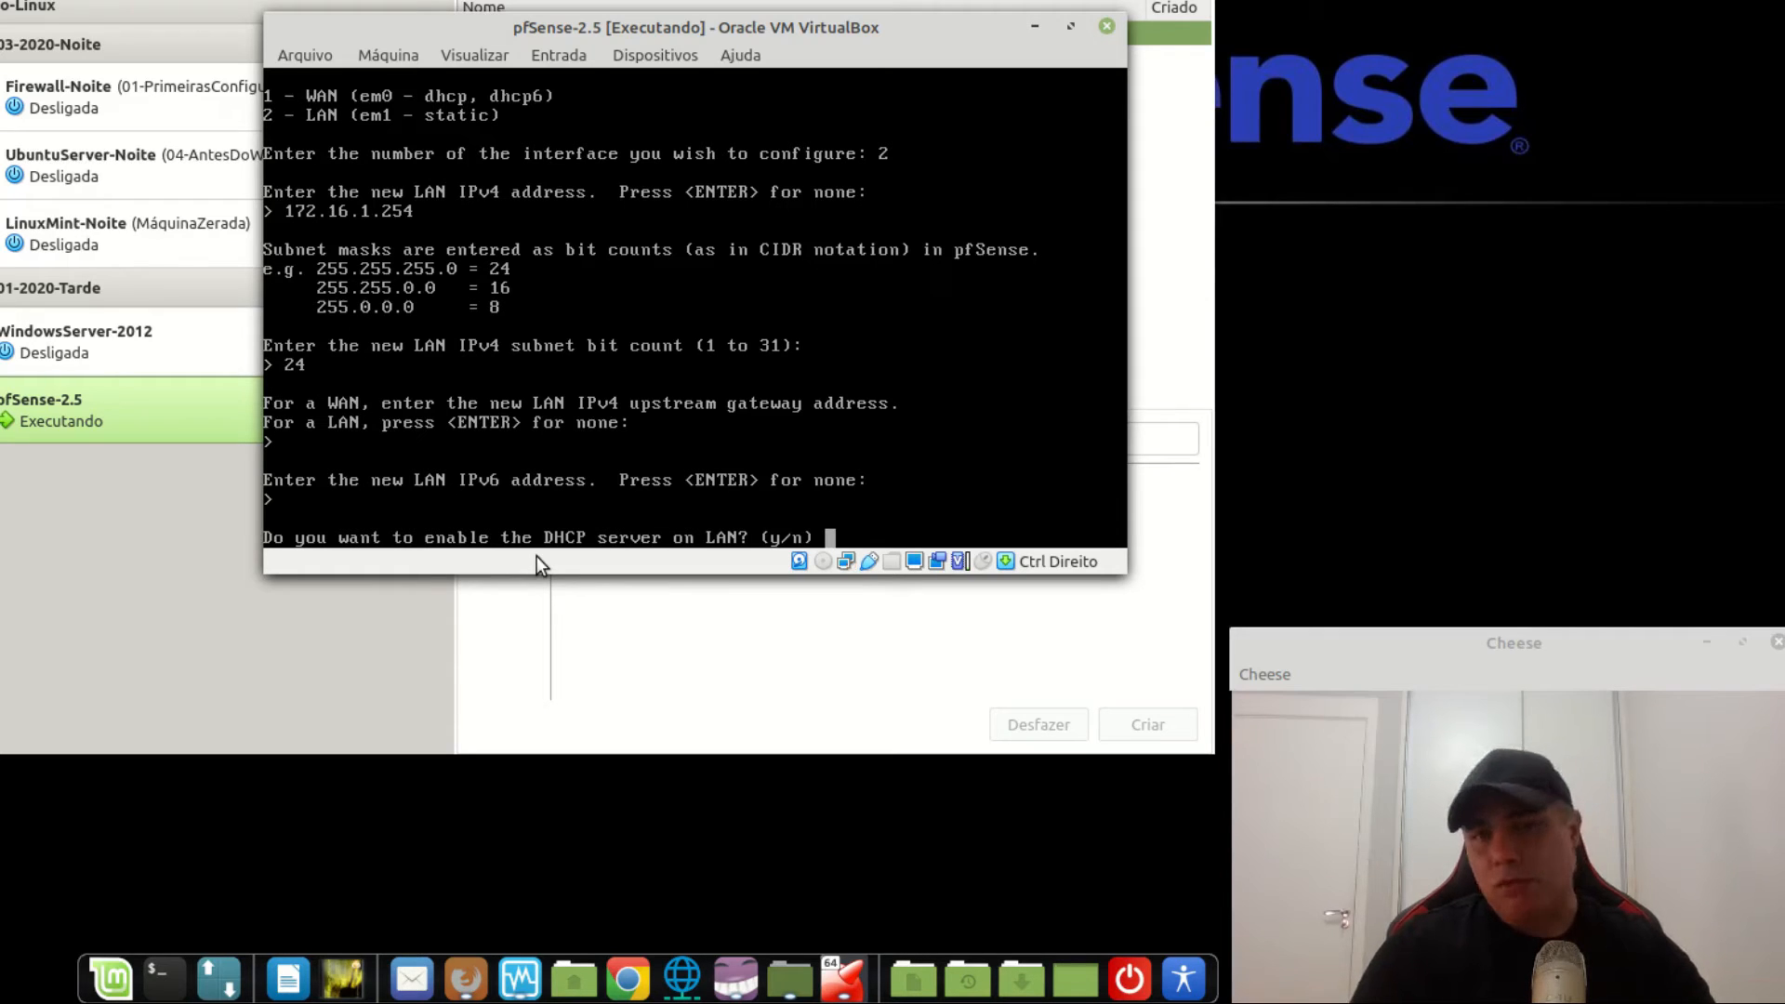
text(y)
key(Return)
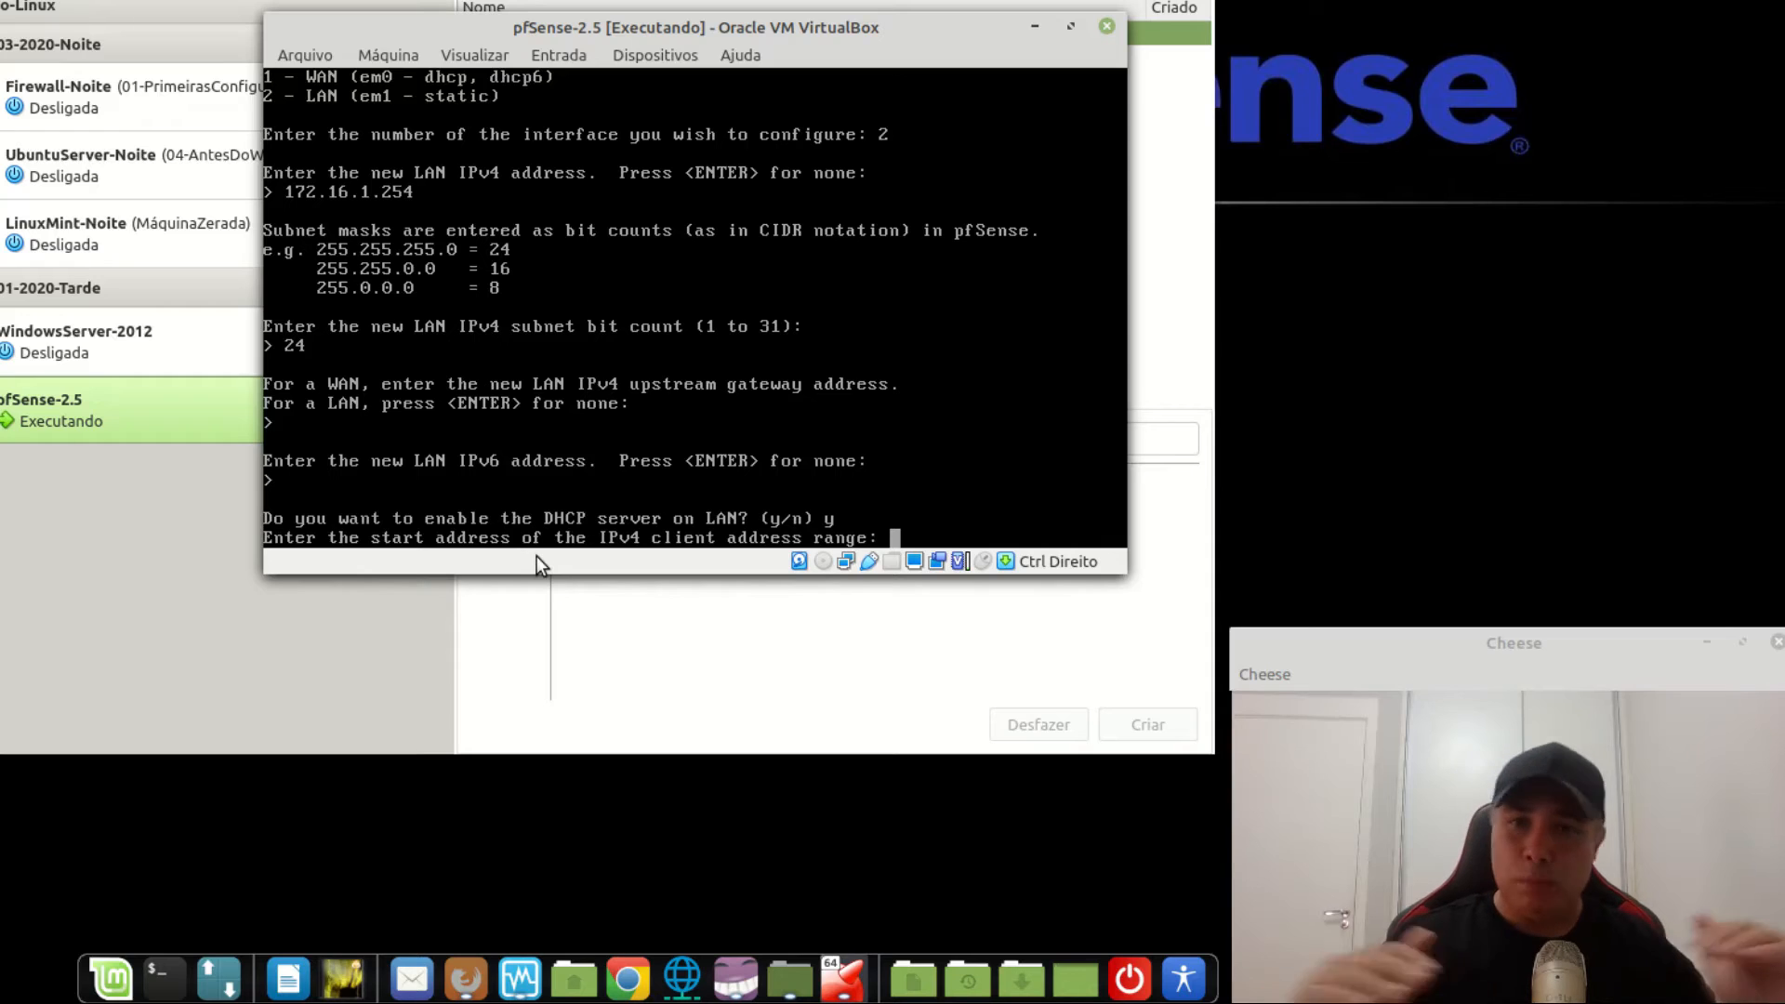
text(172.16.1.100)
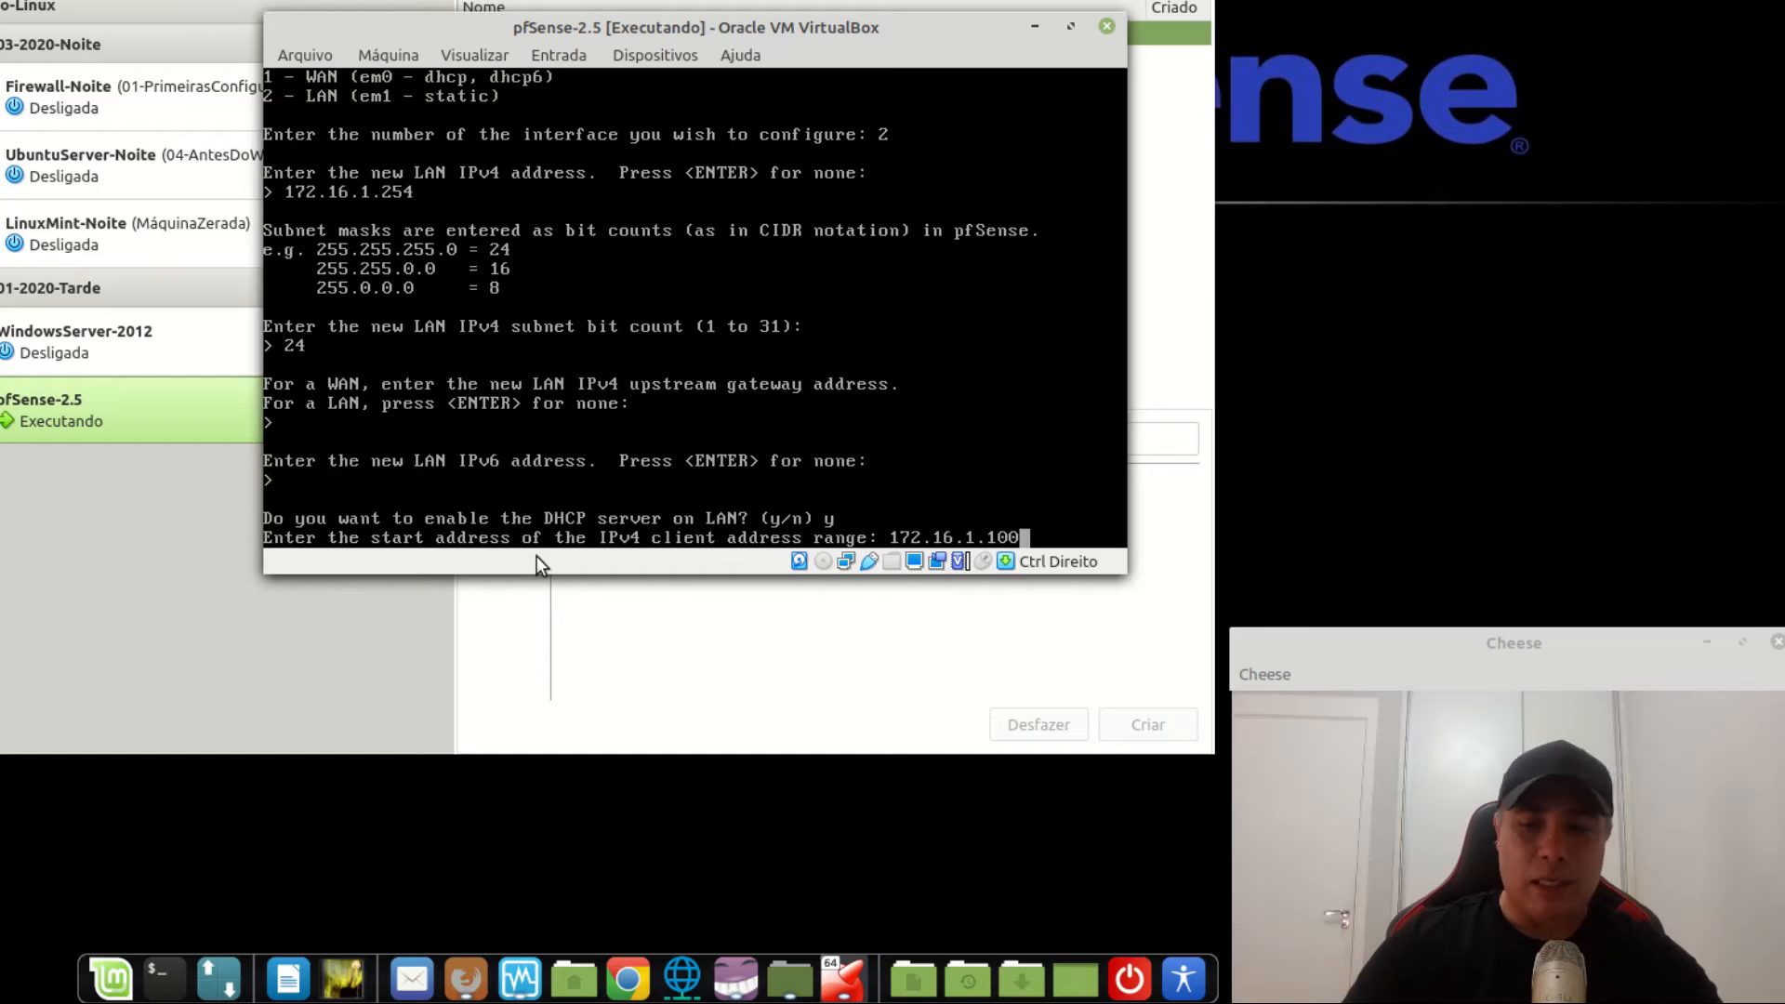
key(Return)
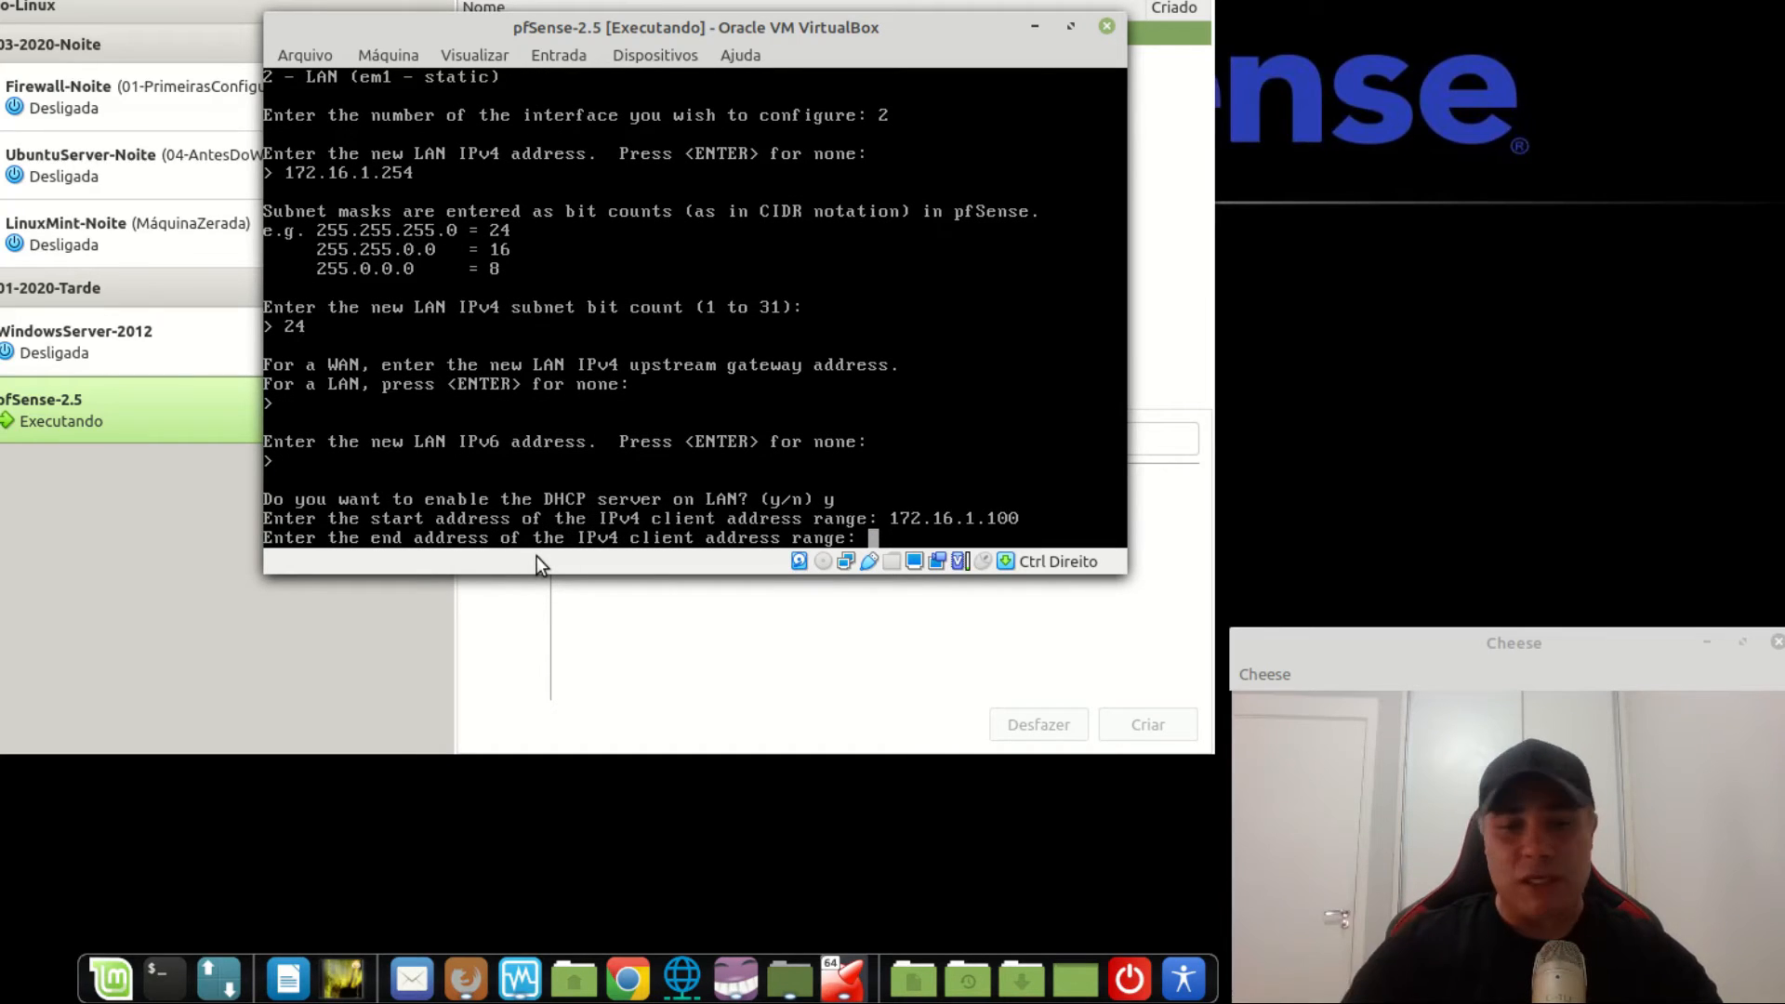
text(172.16)
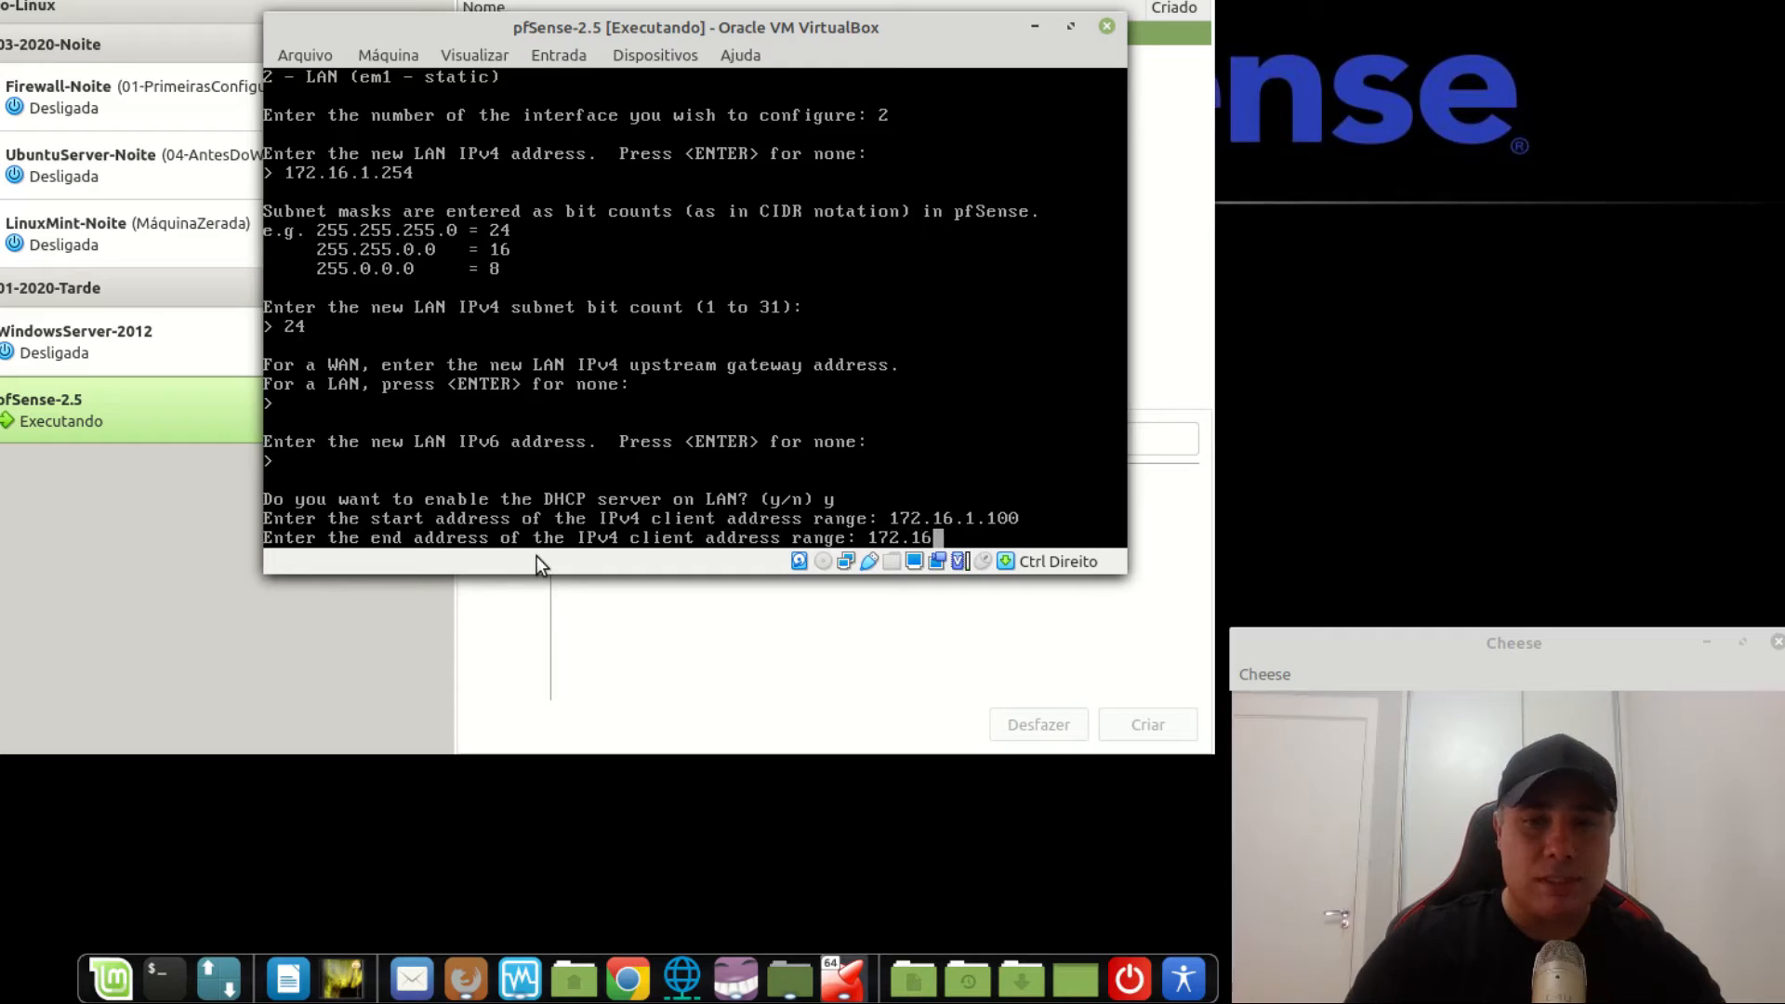
text(.1.200)
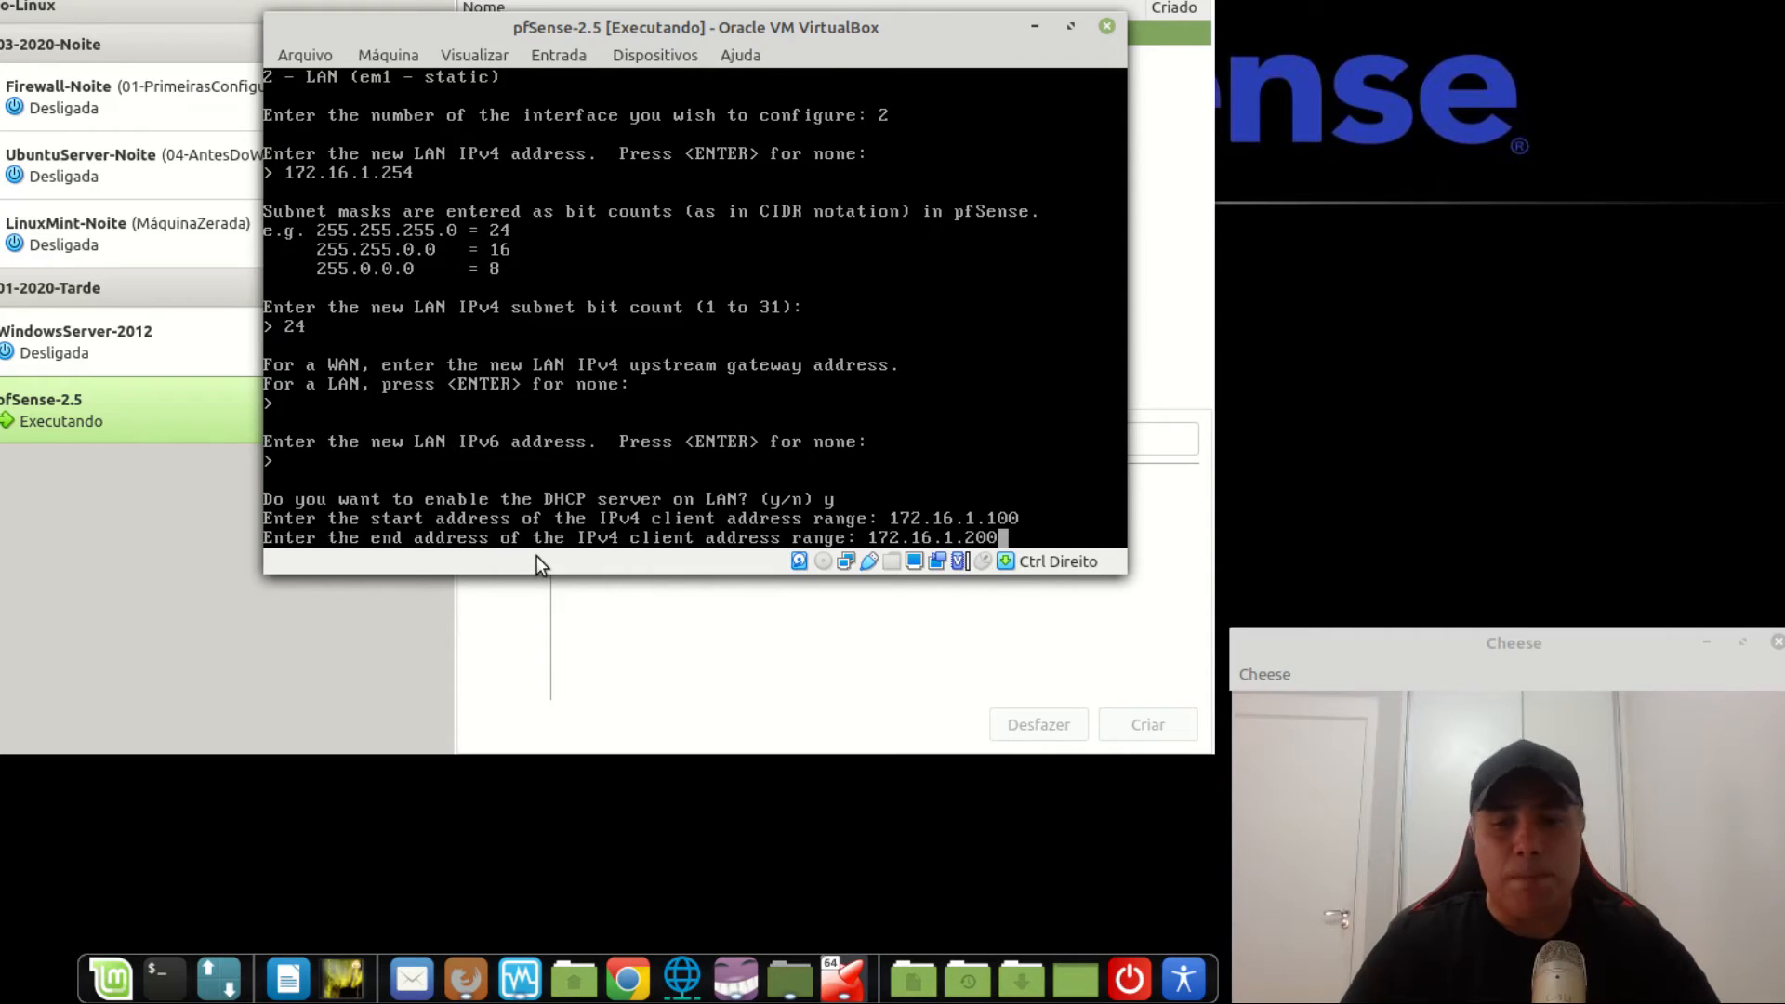
key(Return)
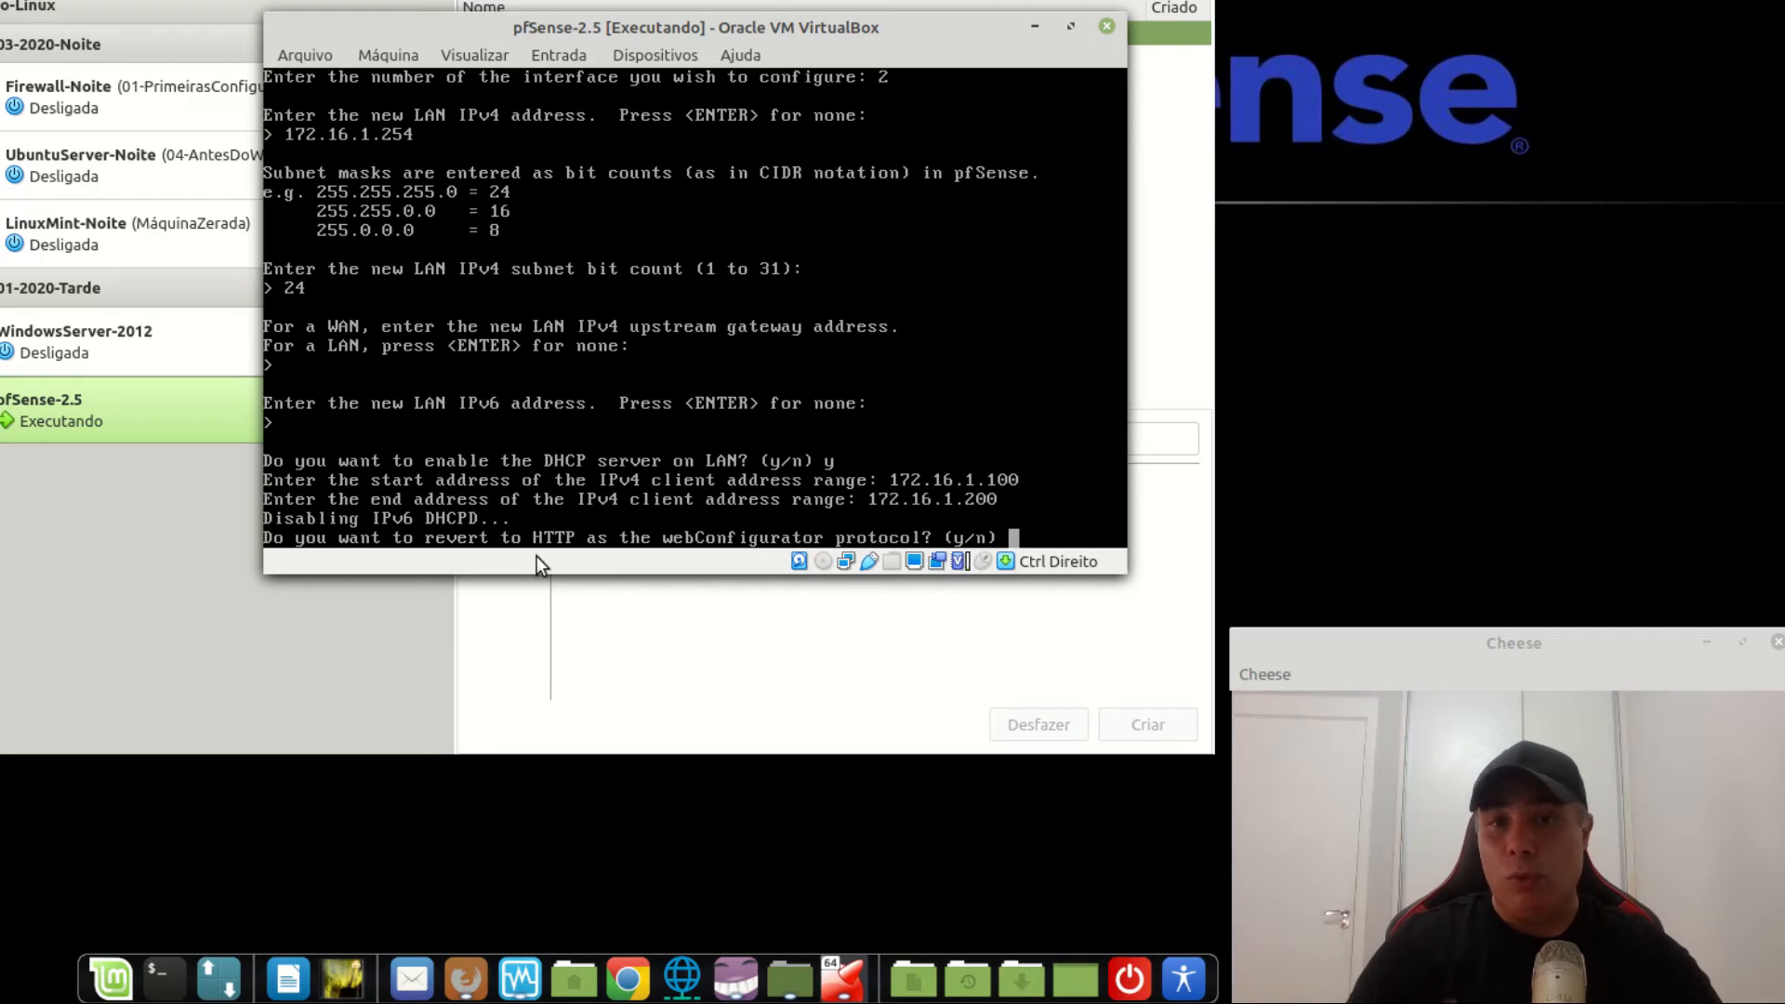
Revert the webConfigurator to HTTP and return to the pfSense main menu.
text(y)
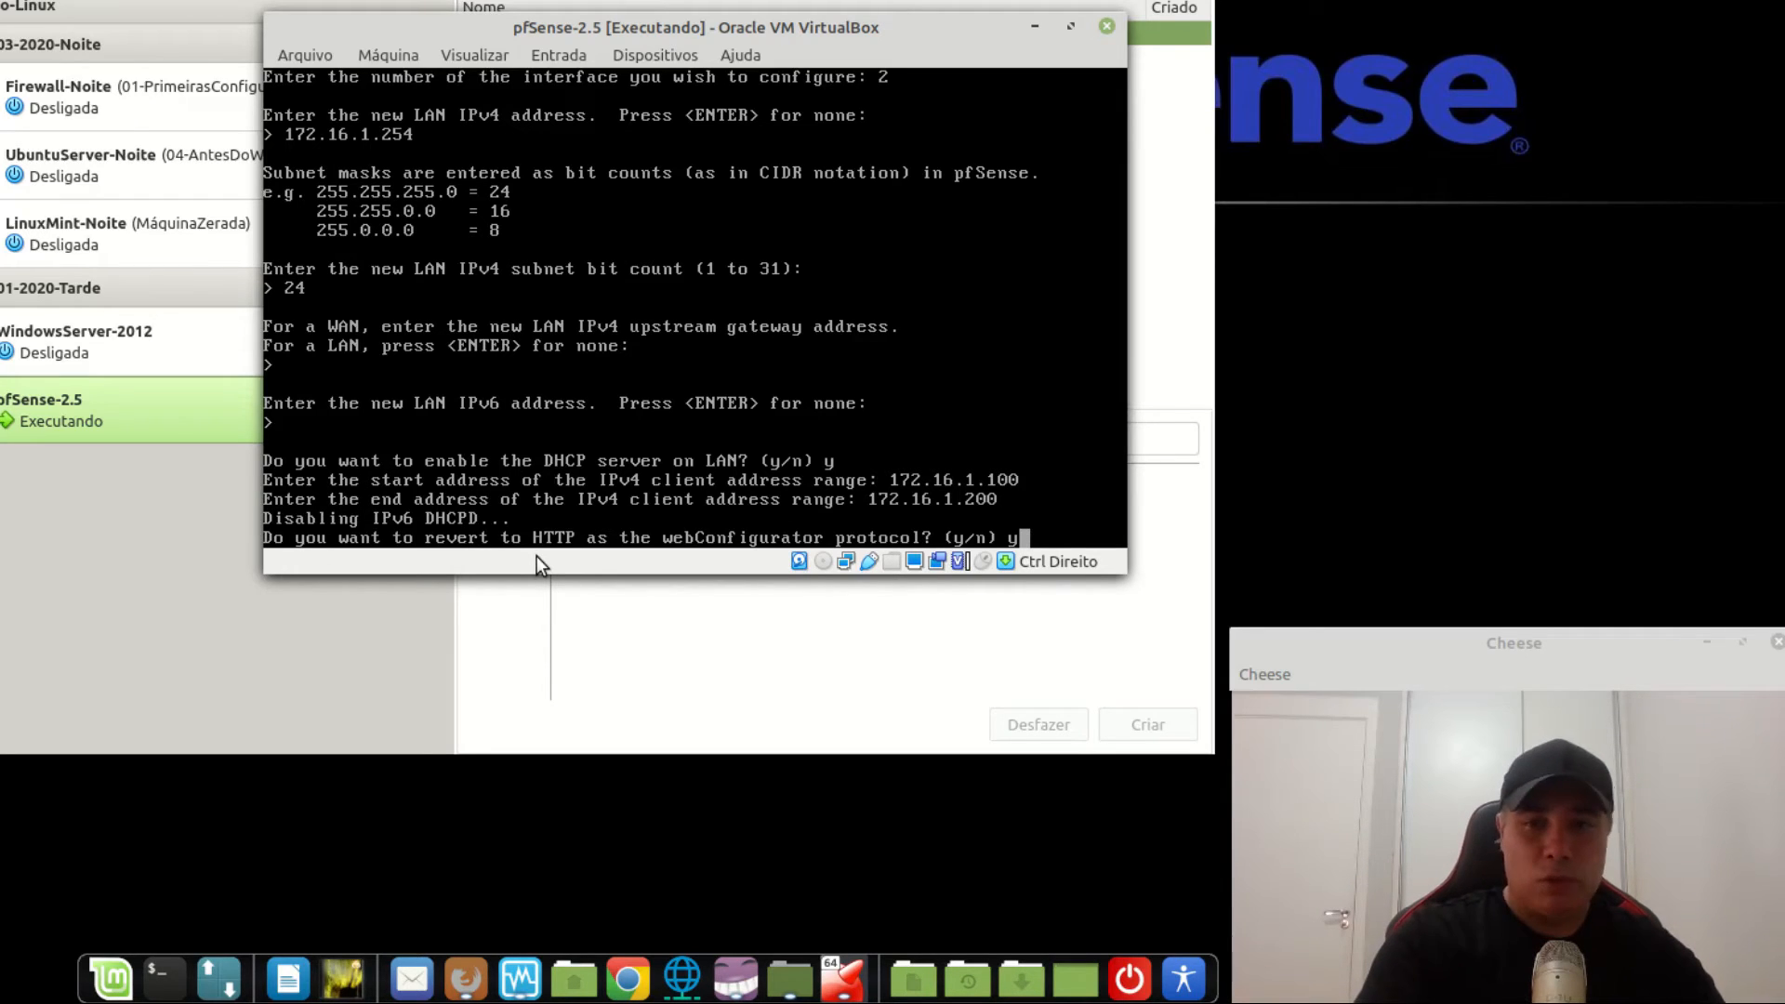
key(Return)
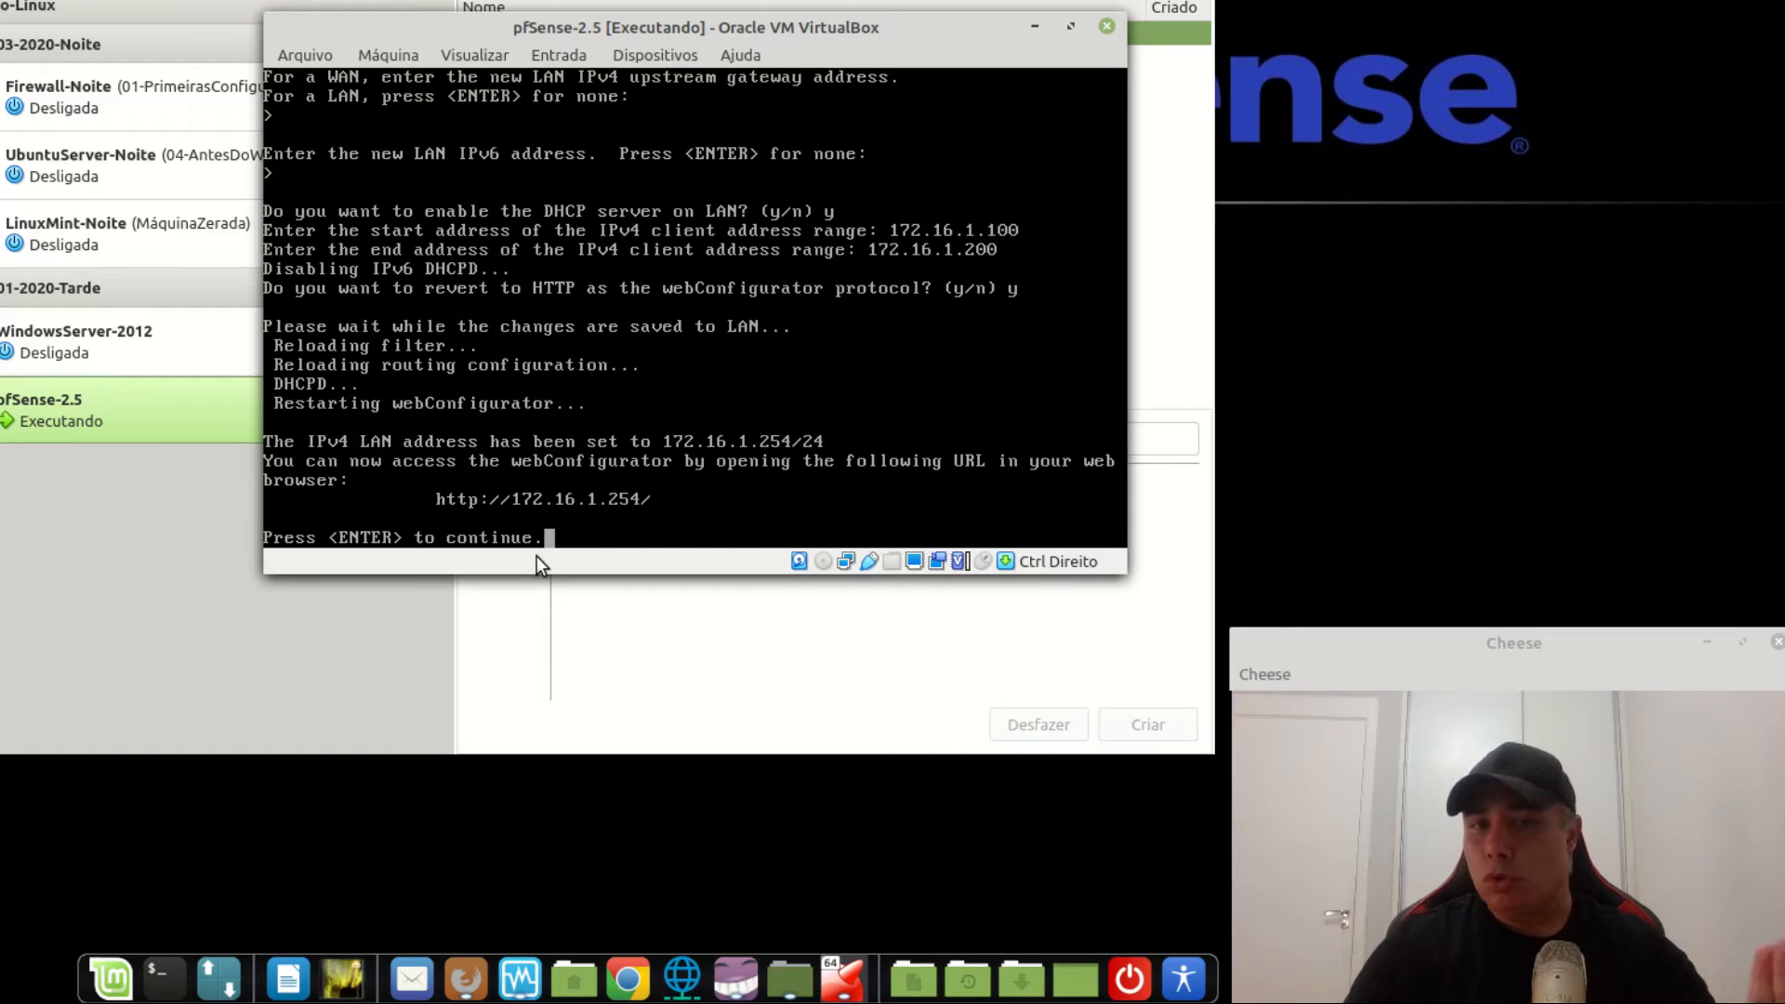
key(Return)
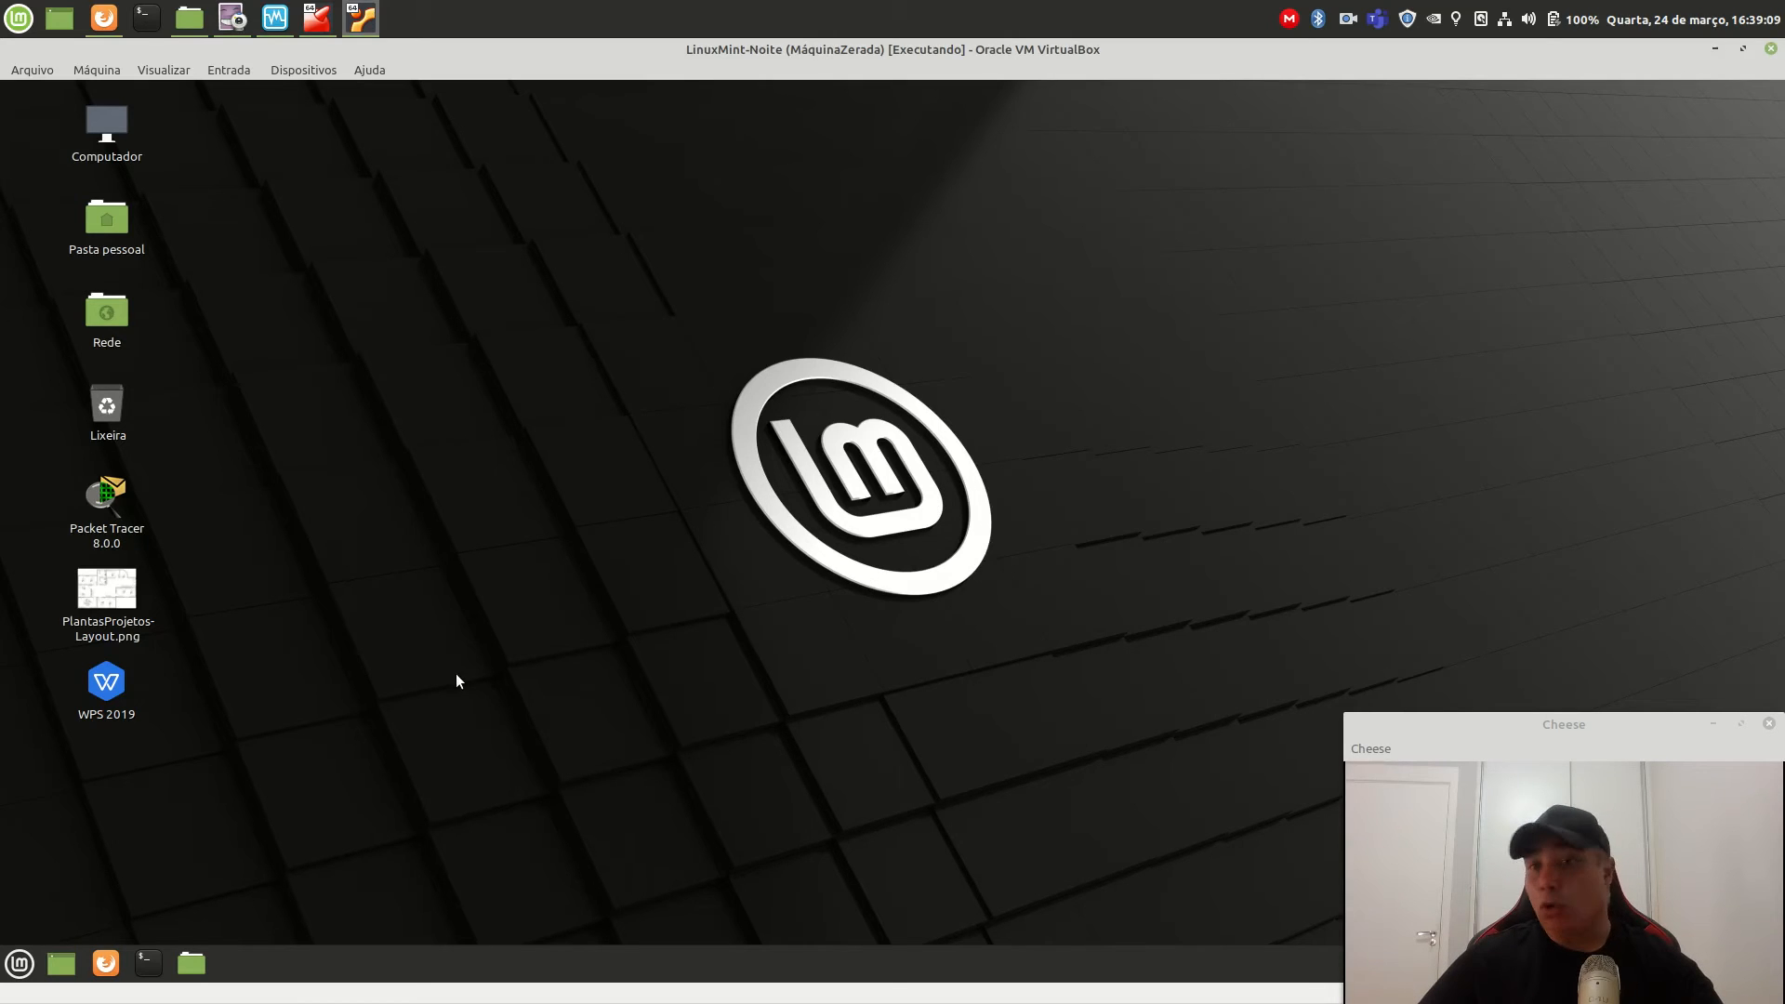
In a maximized, enlarged Mint Terminal, run ifconfig and mark the client address 172.16.1.100.
click(149, 963)
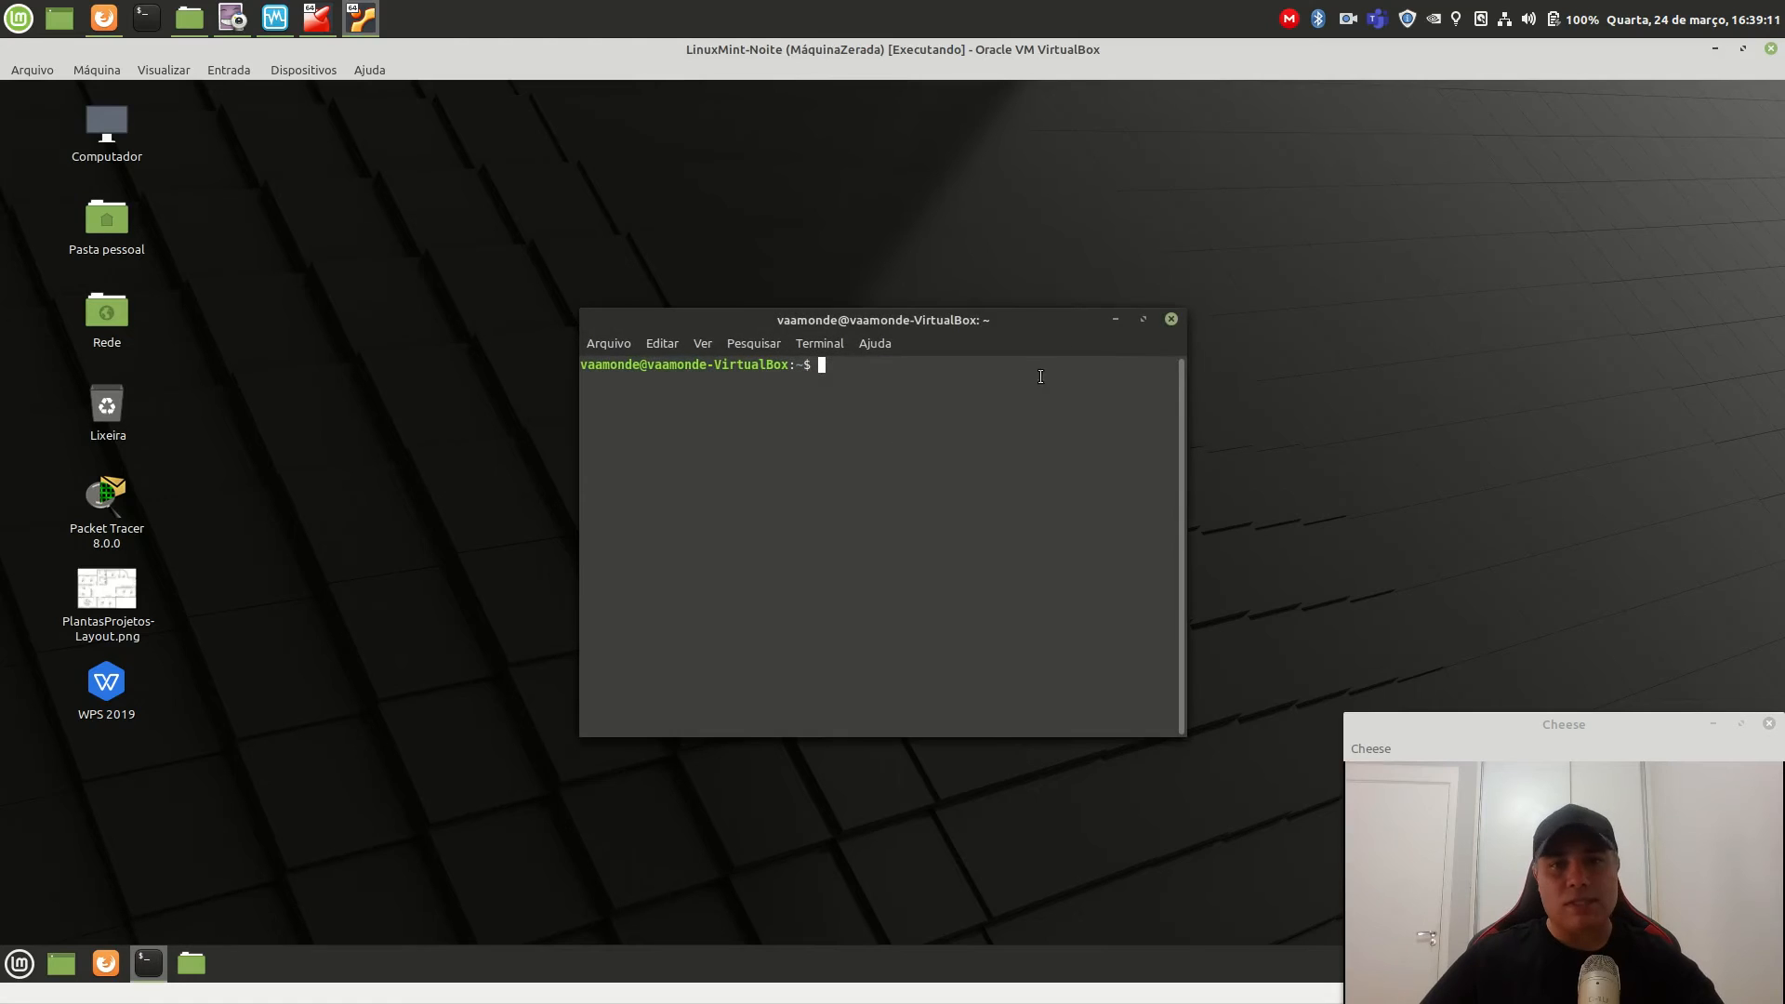
click(1143, 320)
key(ctrl+plus)
key(ctrl+plus)
key(ctrl+plus)
key(ctrl+plus)
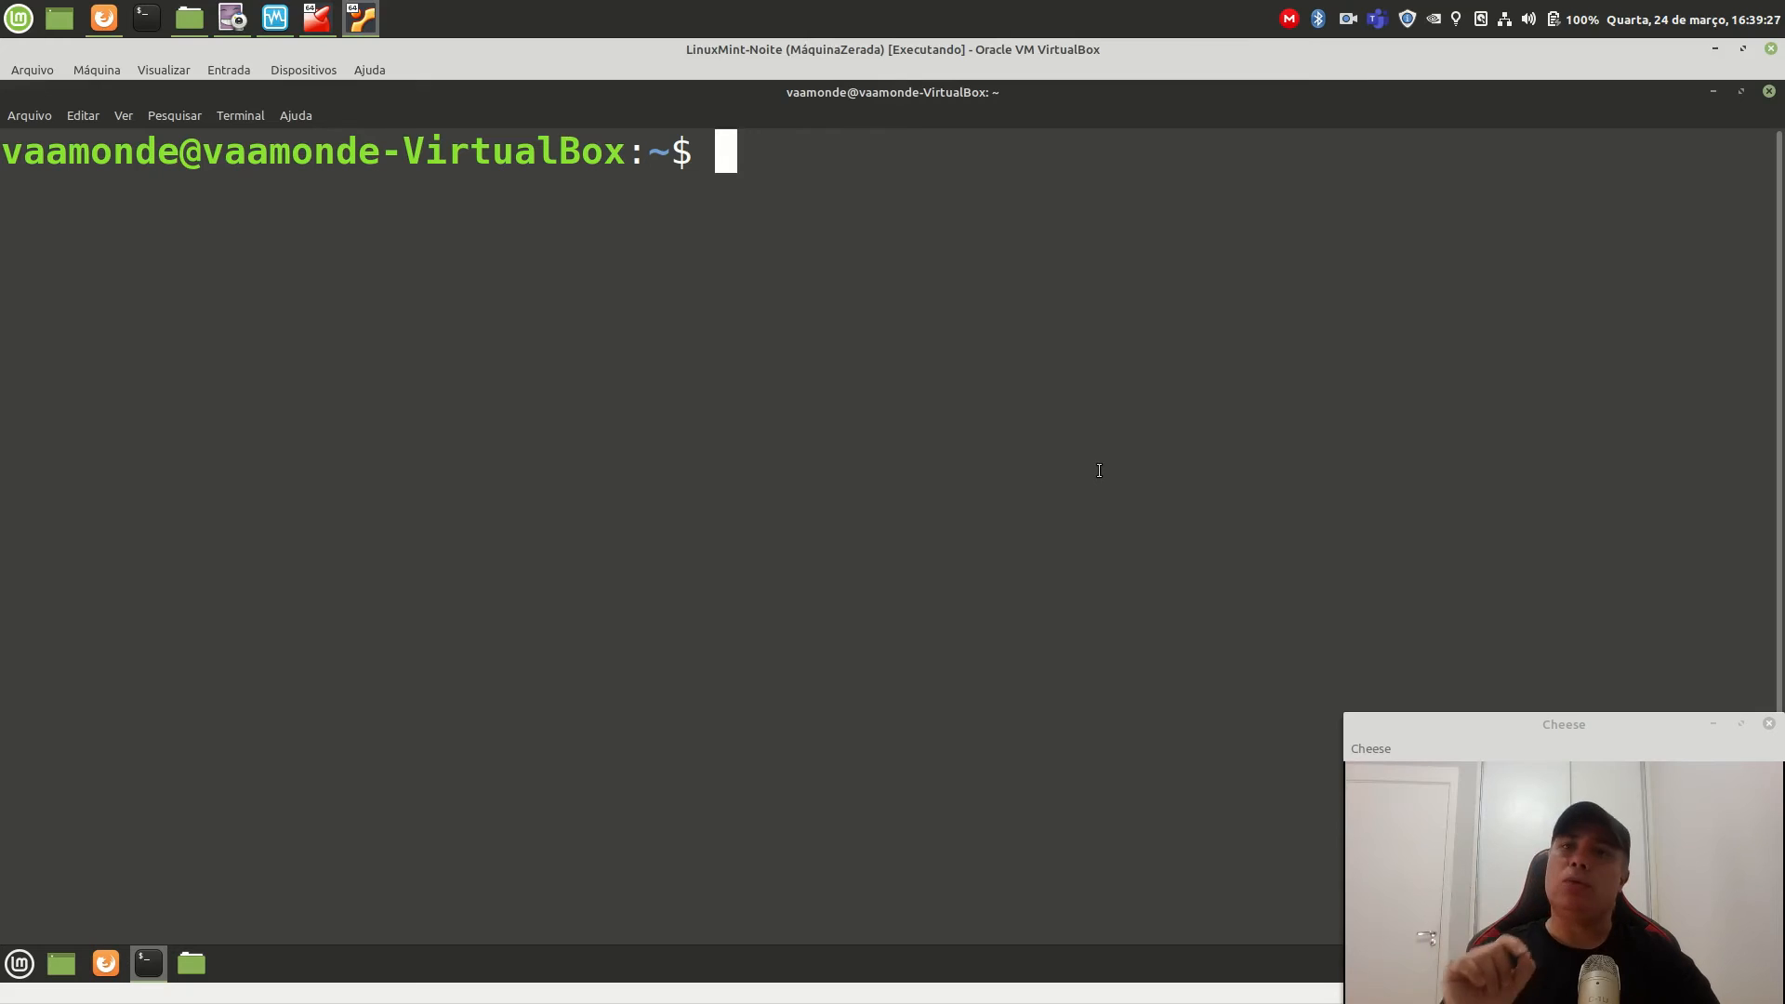
text(ifconfig)
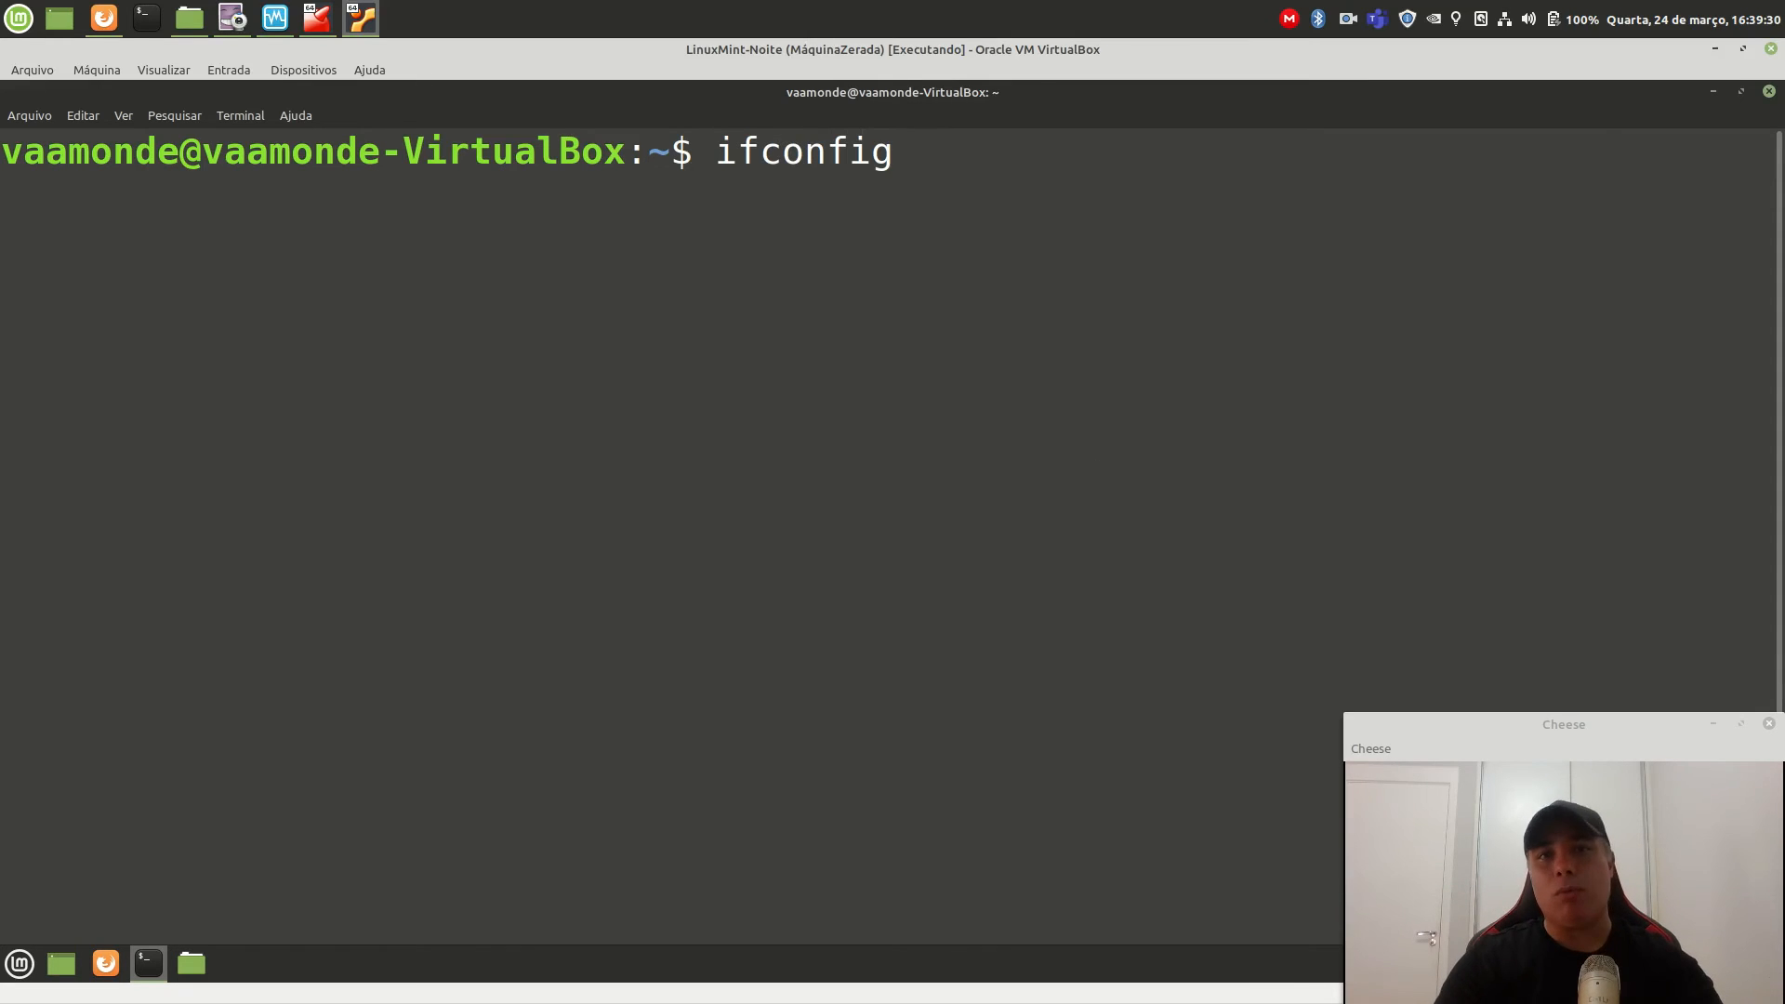
key(Return)
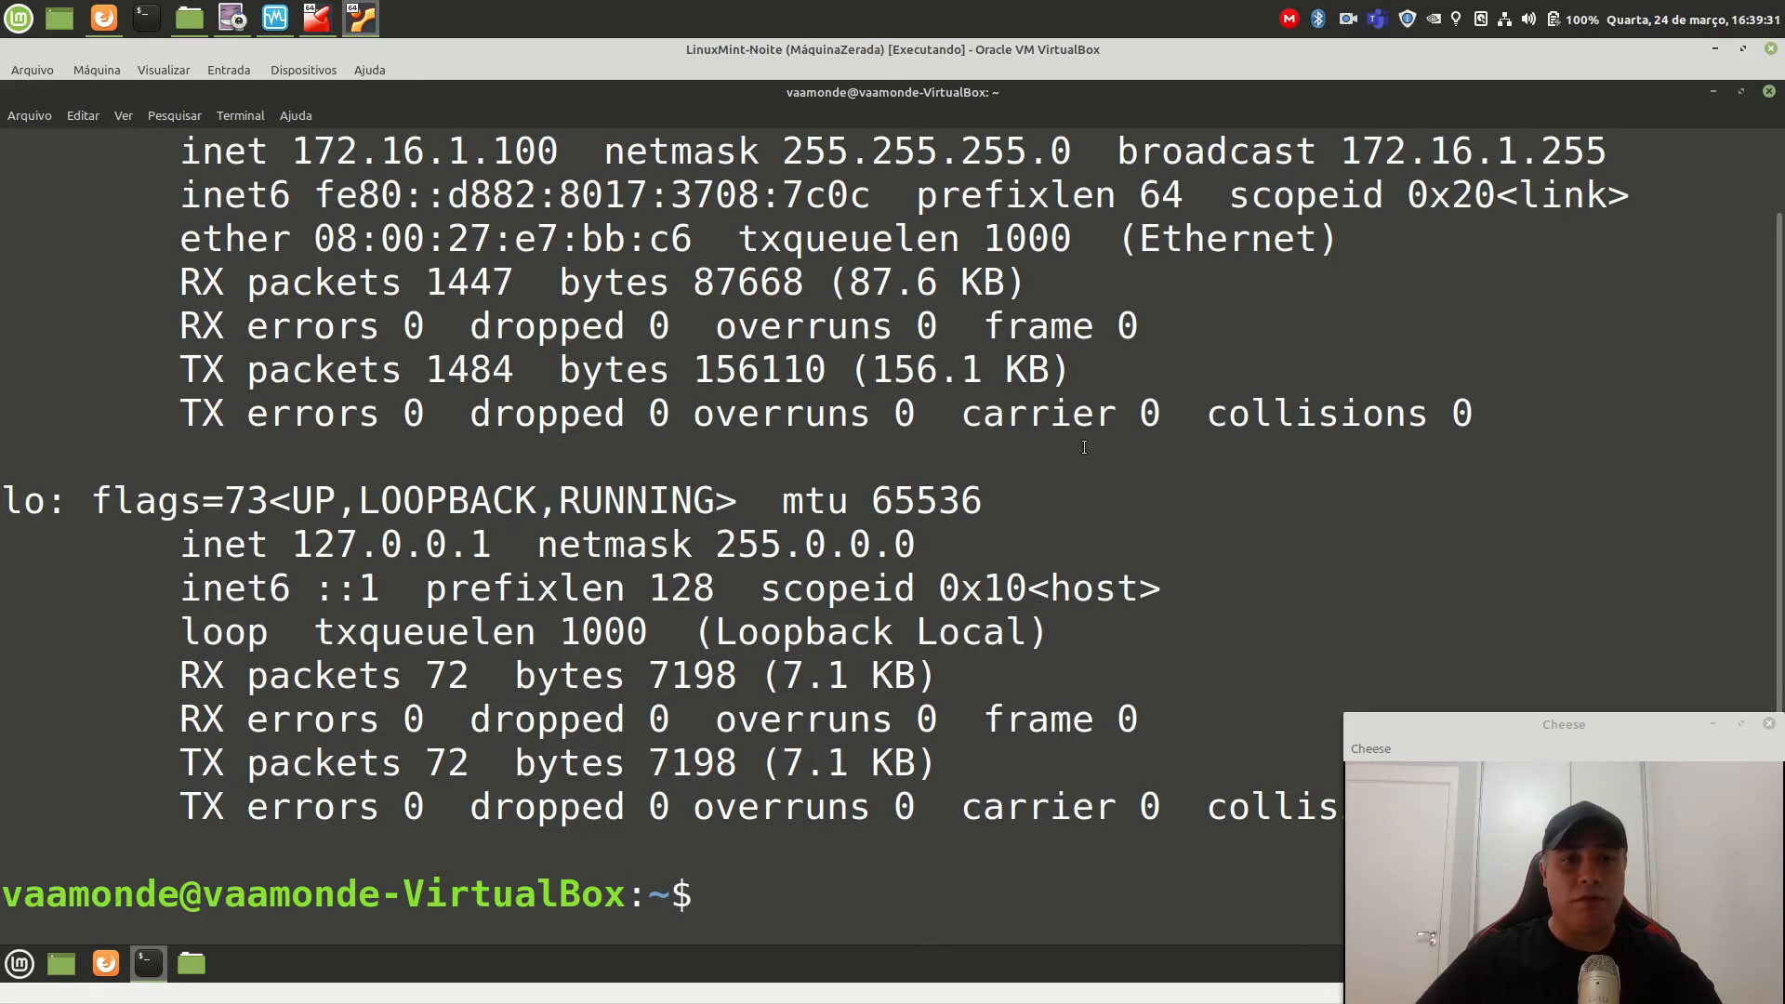
scroll(814, 447, up, 1)
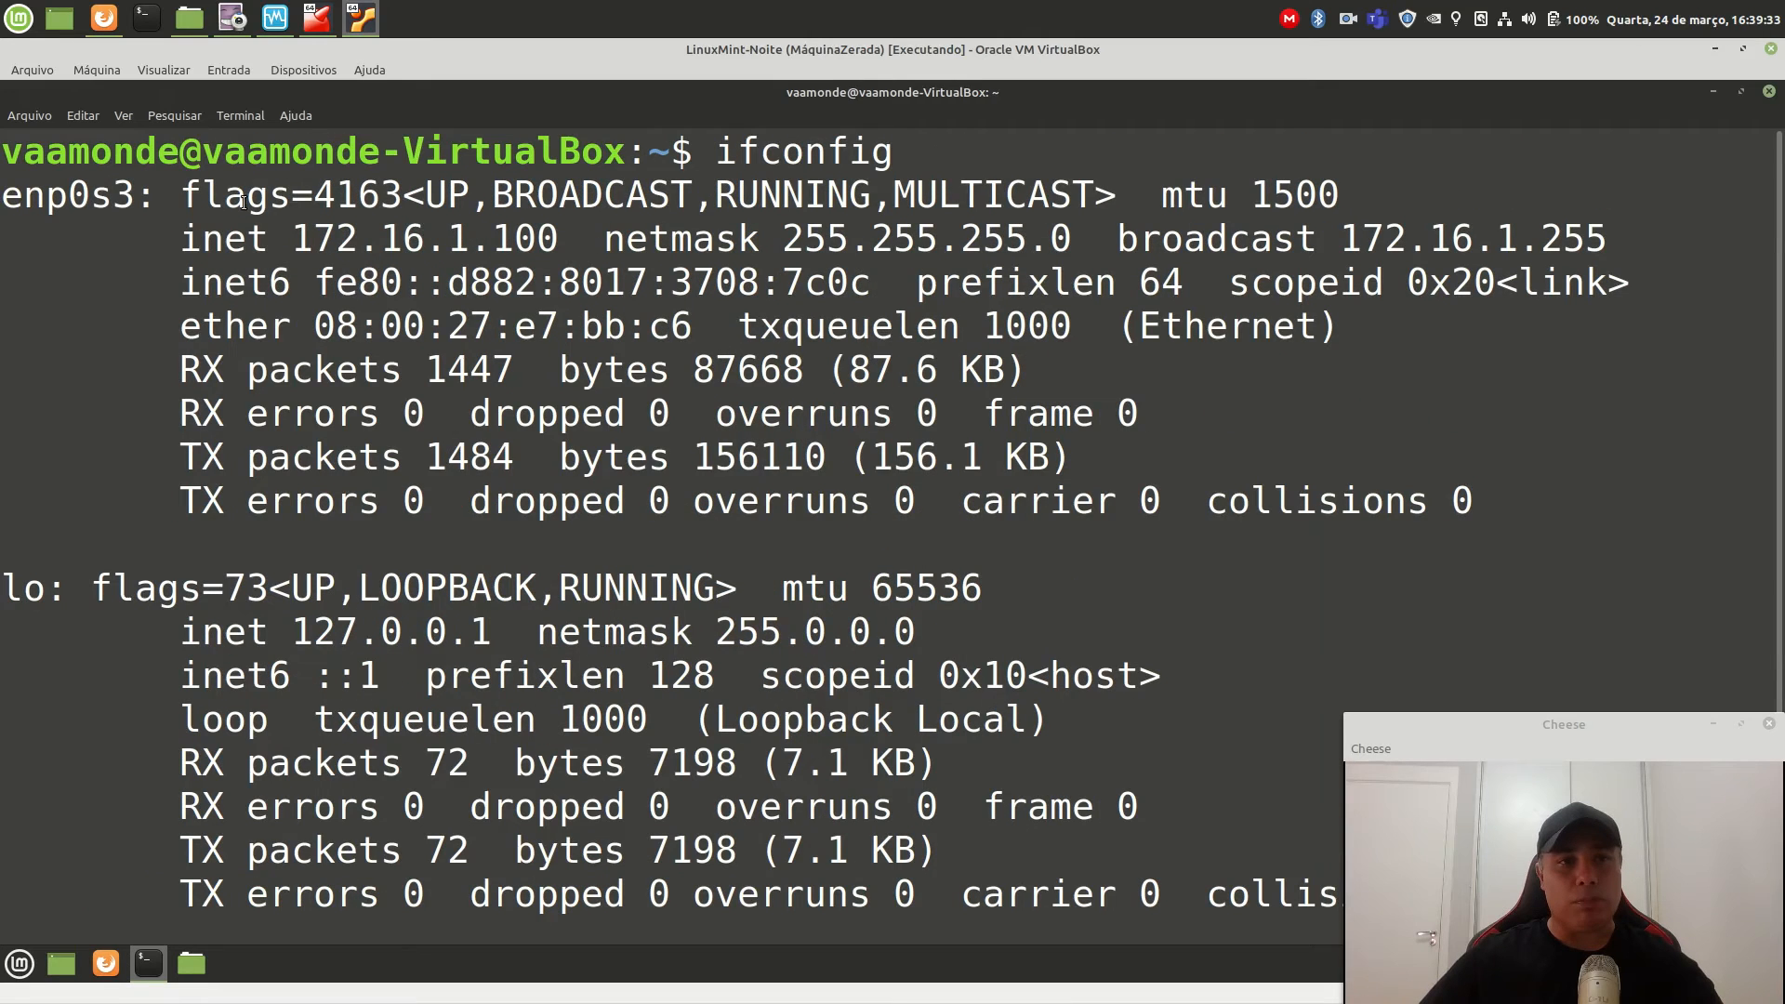
drag(291, 235, 559, 237)
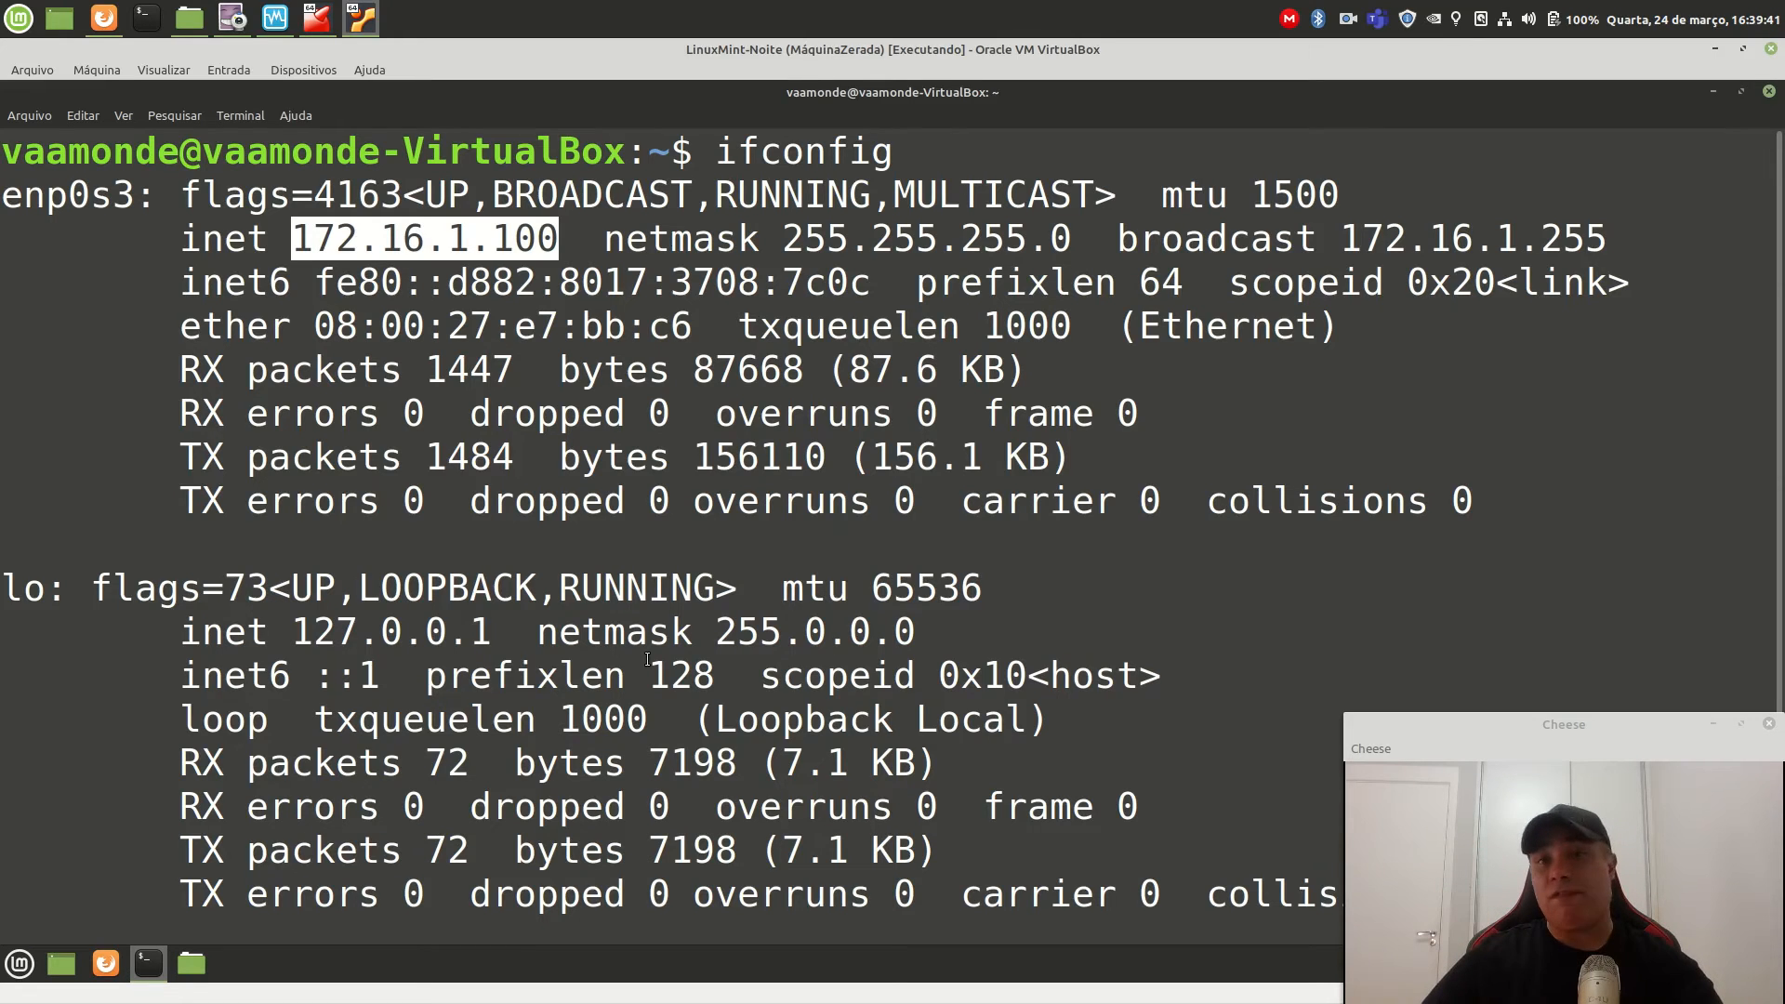
scroll(606, 656, down, 1)
Clear the screen, run route -n to confirm default gateway 172.16.1.254, then launch Firefox.
click(818, 900)
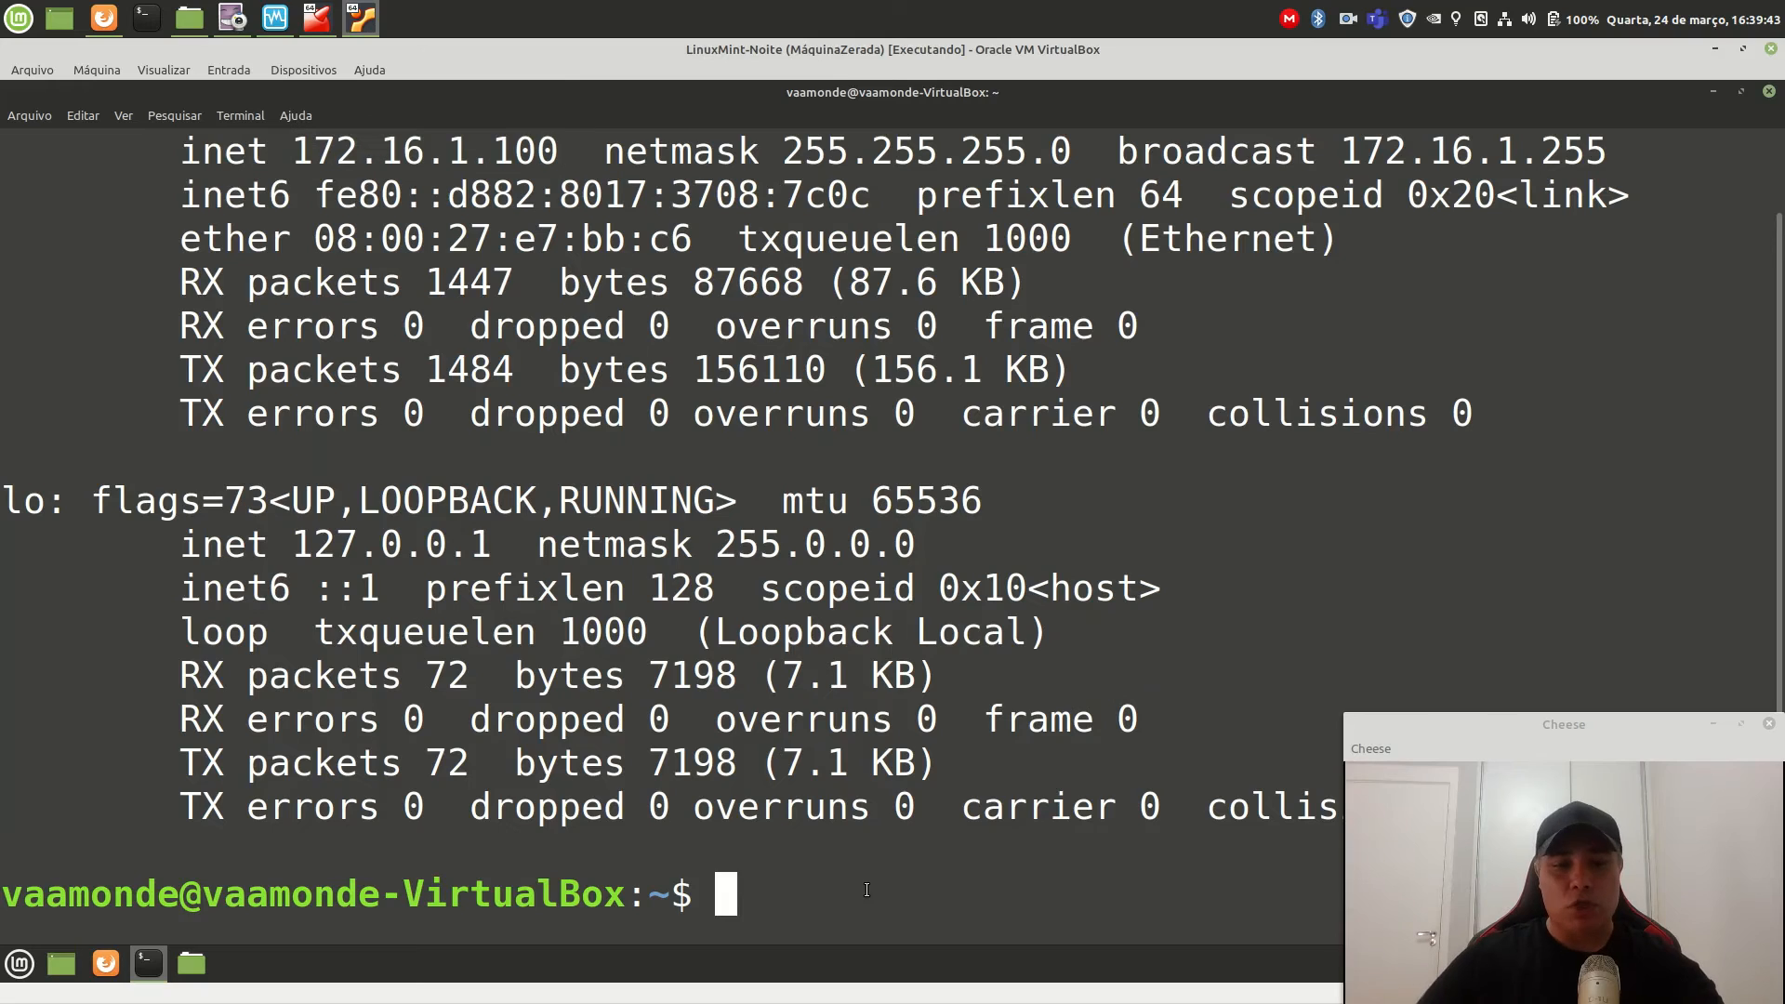
text(r)
key(BackSpace)
key(ctrl+l)
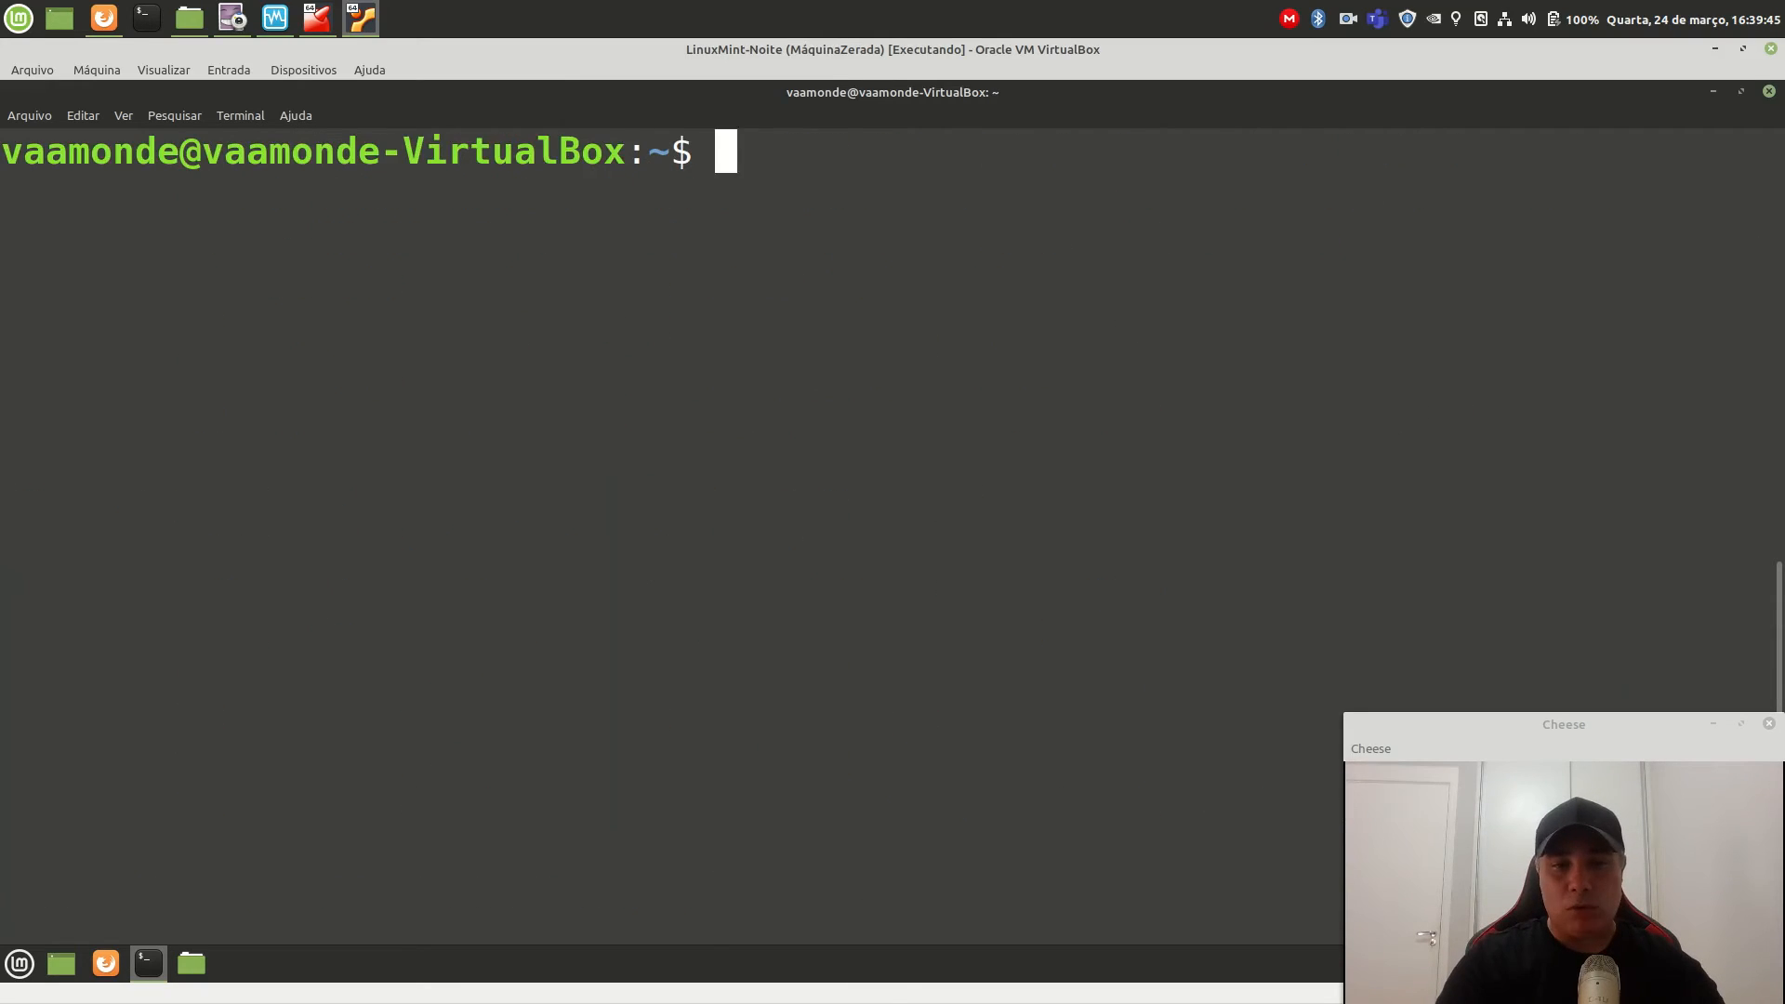
text(route -n)
key(Return)
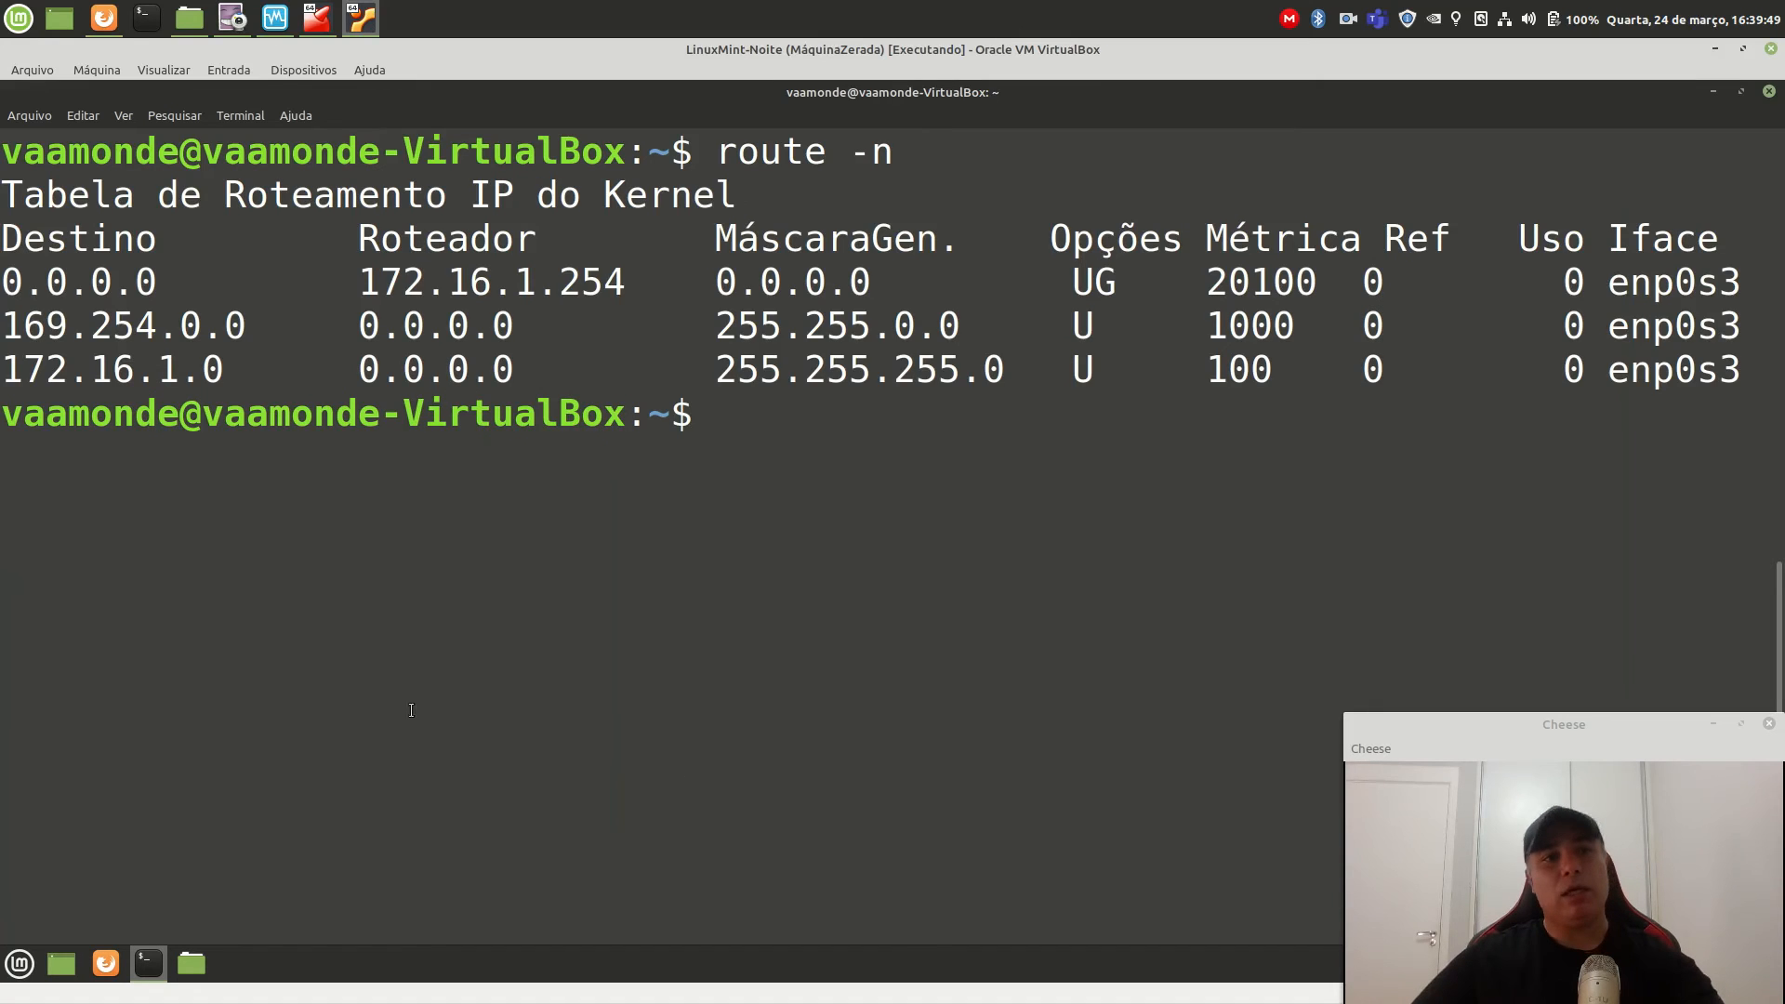
drag(9, 280, 1116, 282)
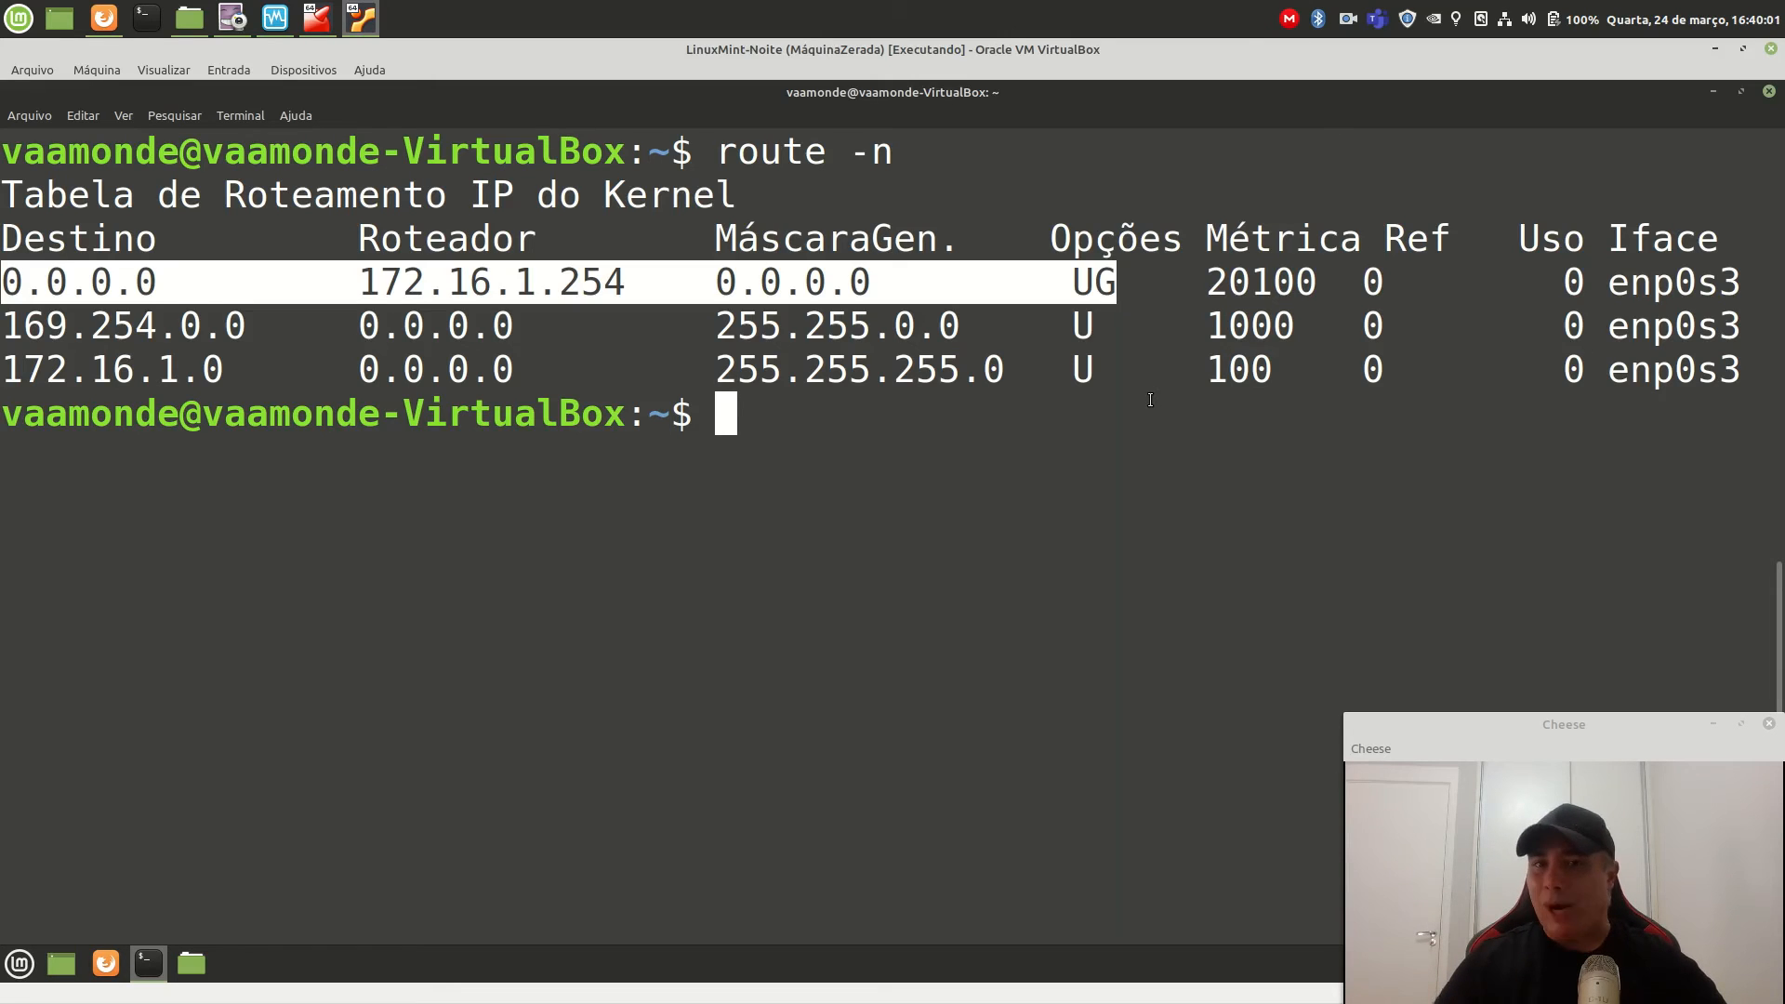
click(105, 963)
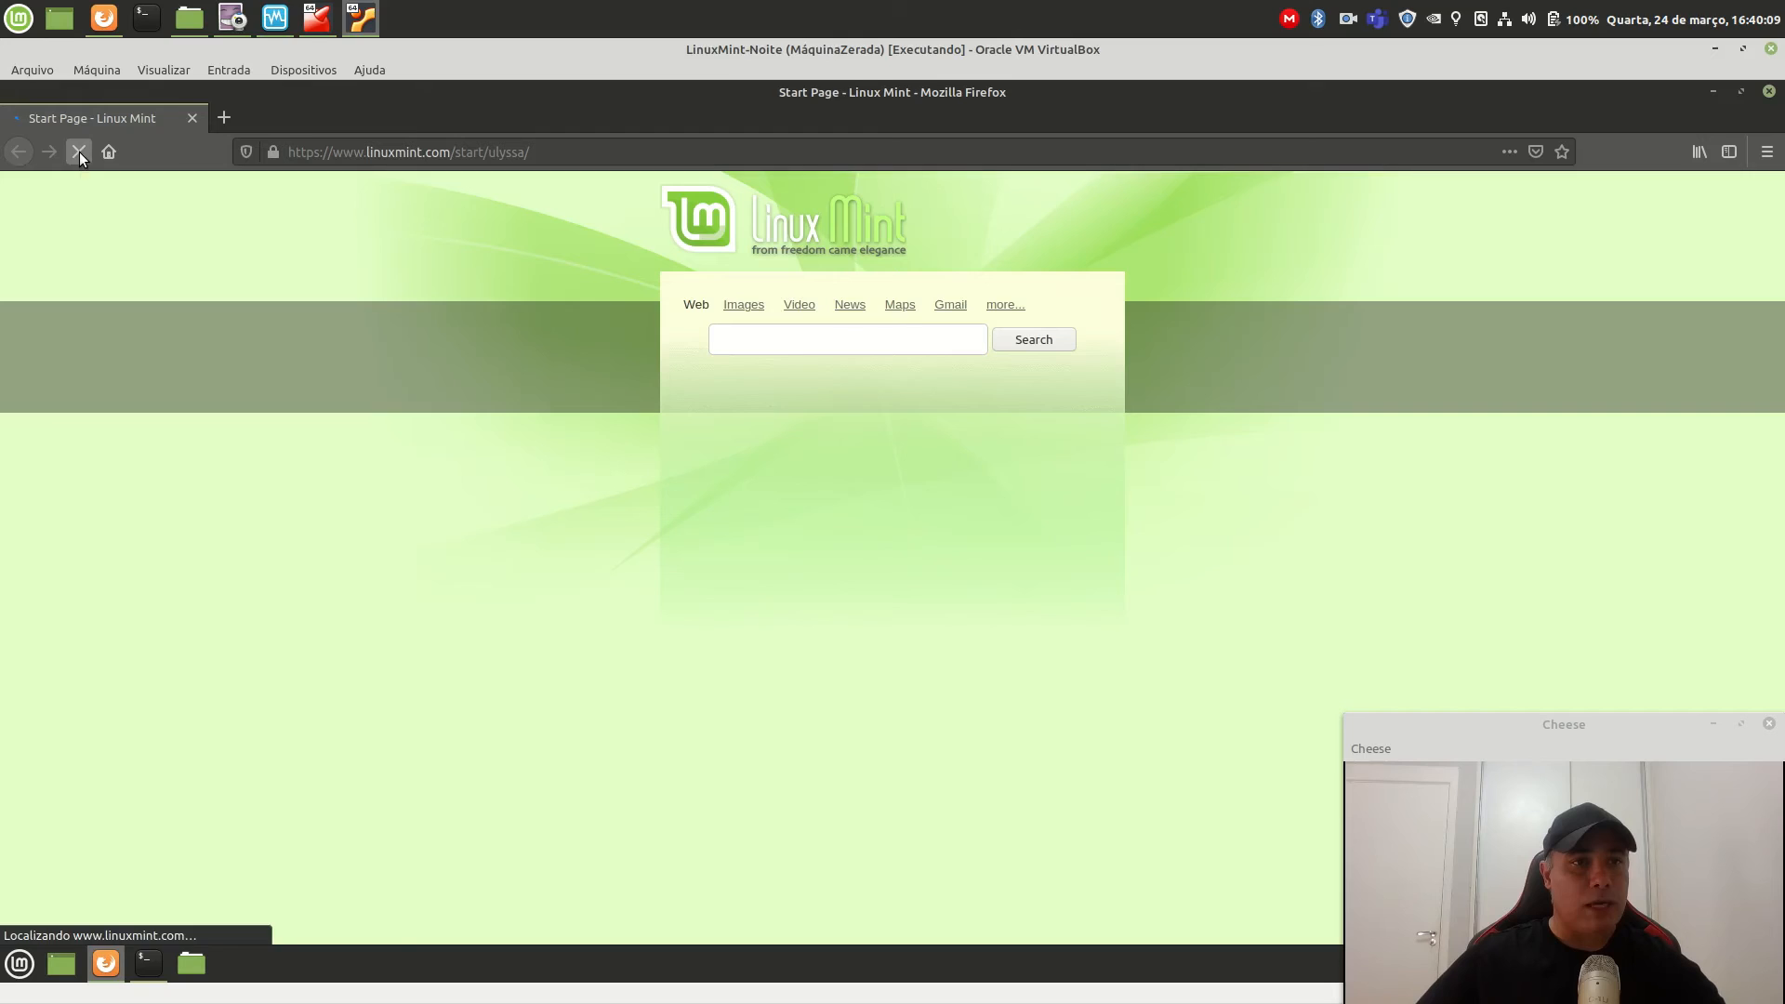
Browse to the pfSense webConfigurator at 172.16.1.254 and enlarge the login page.
click(620, 152)
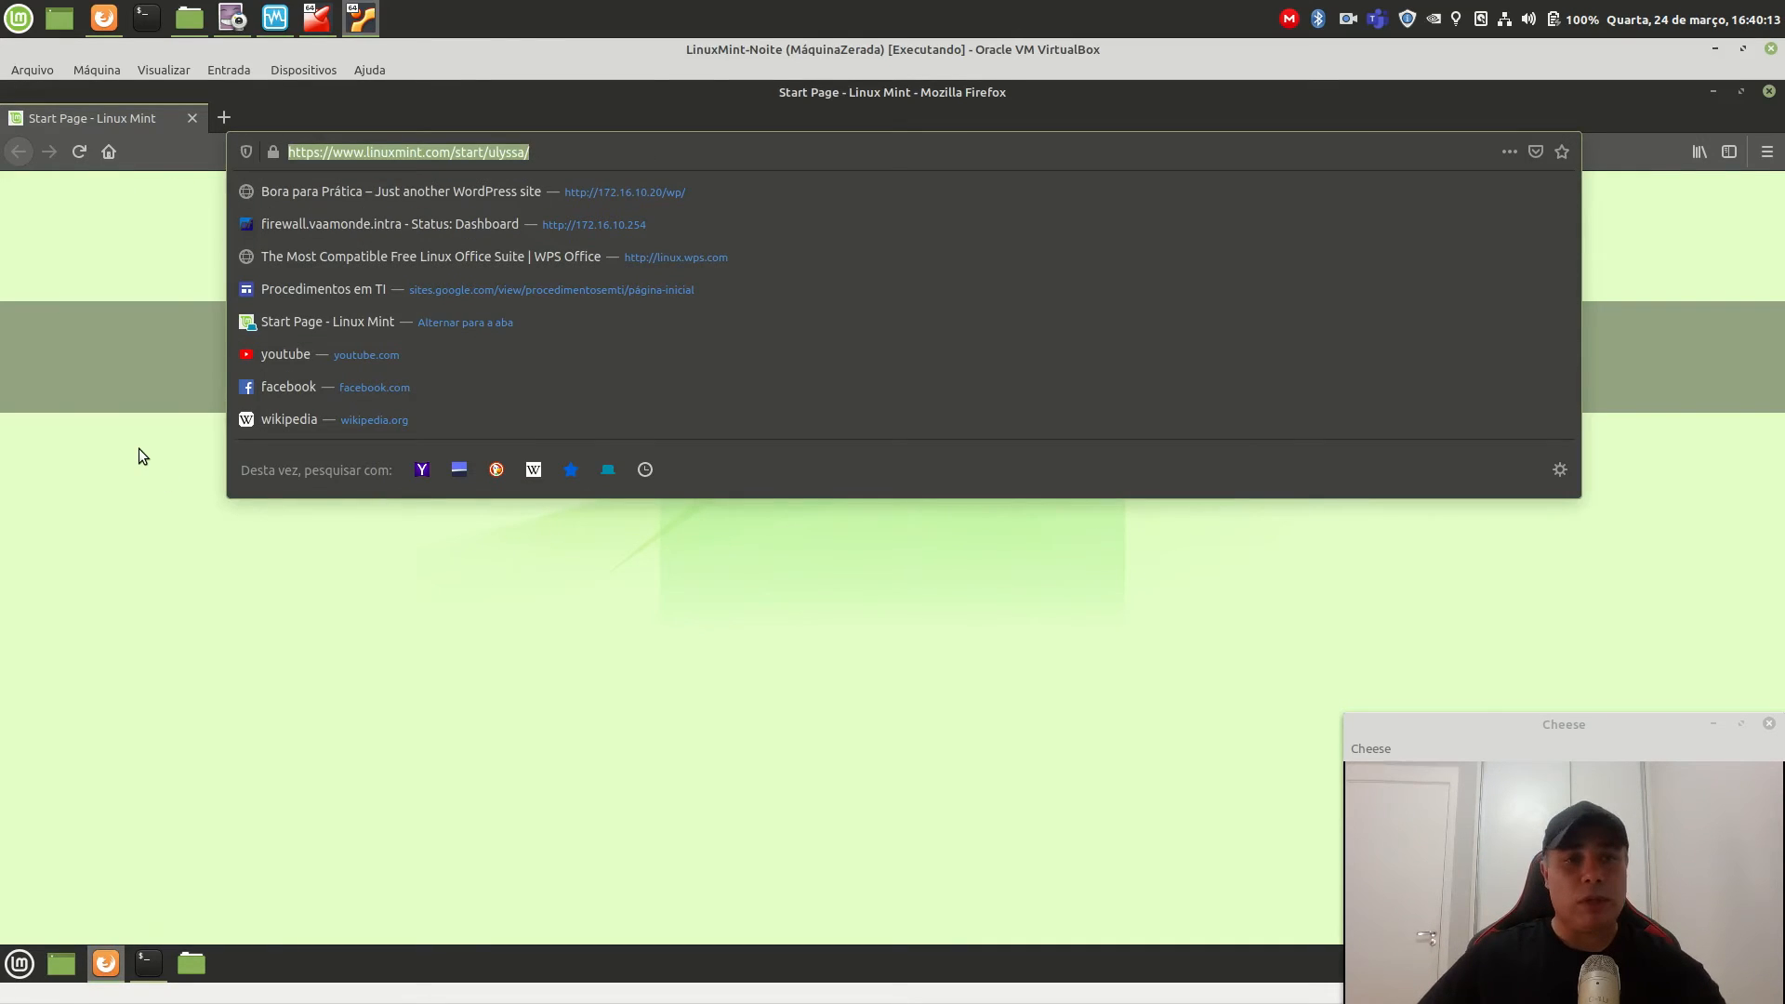
text(172.16.)
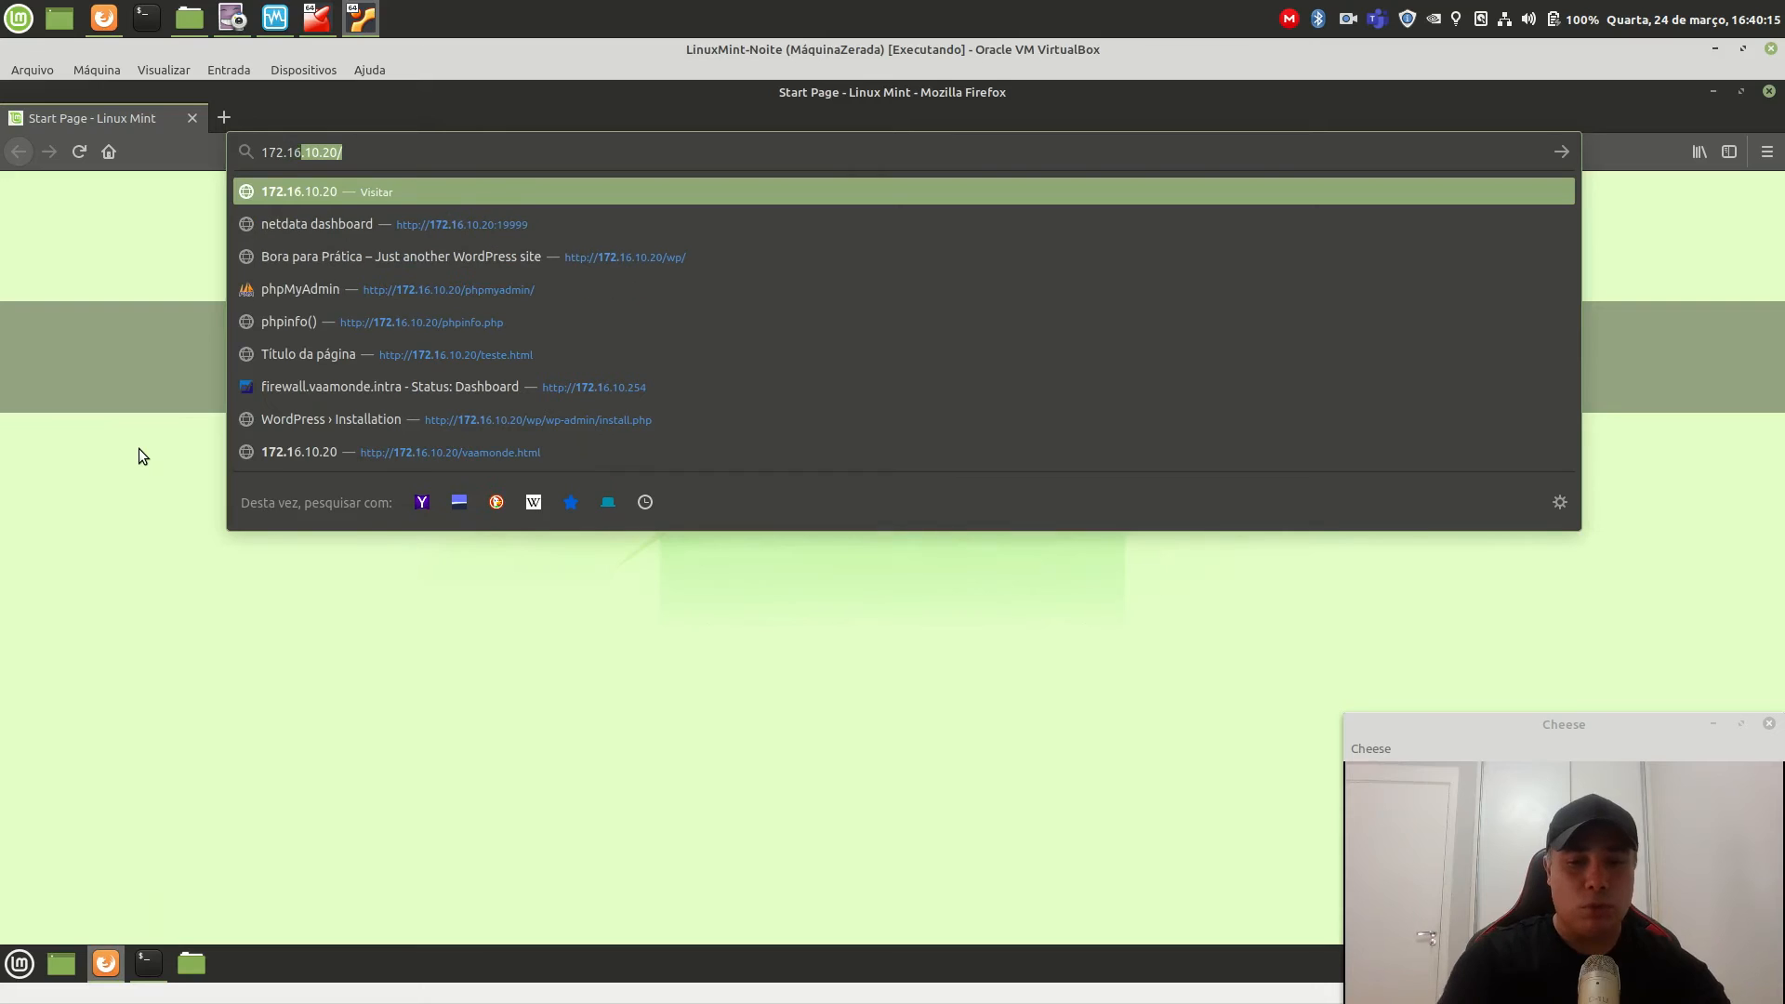
text(1.254)
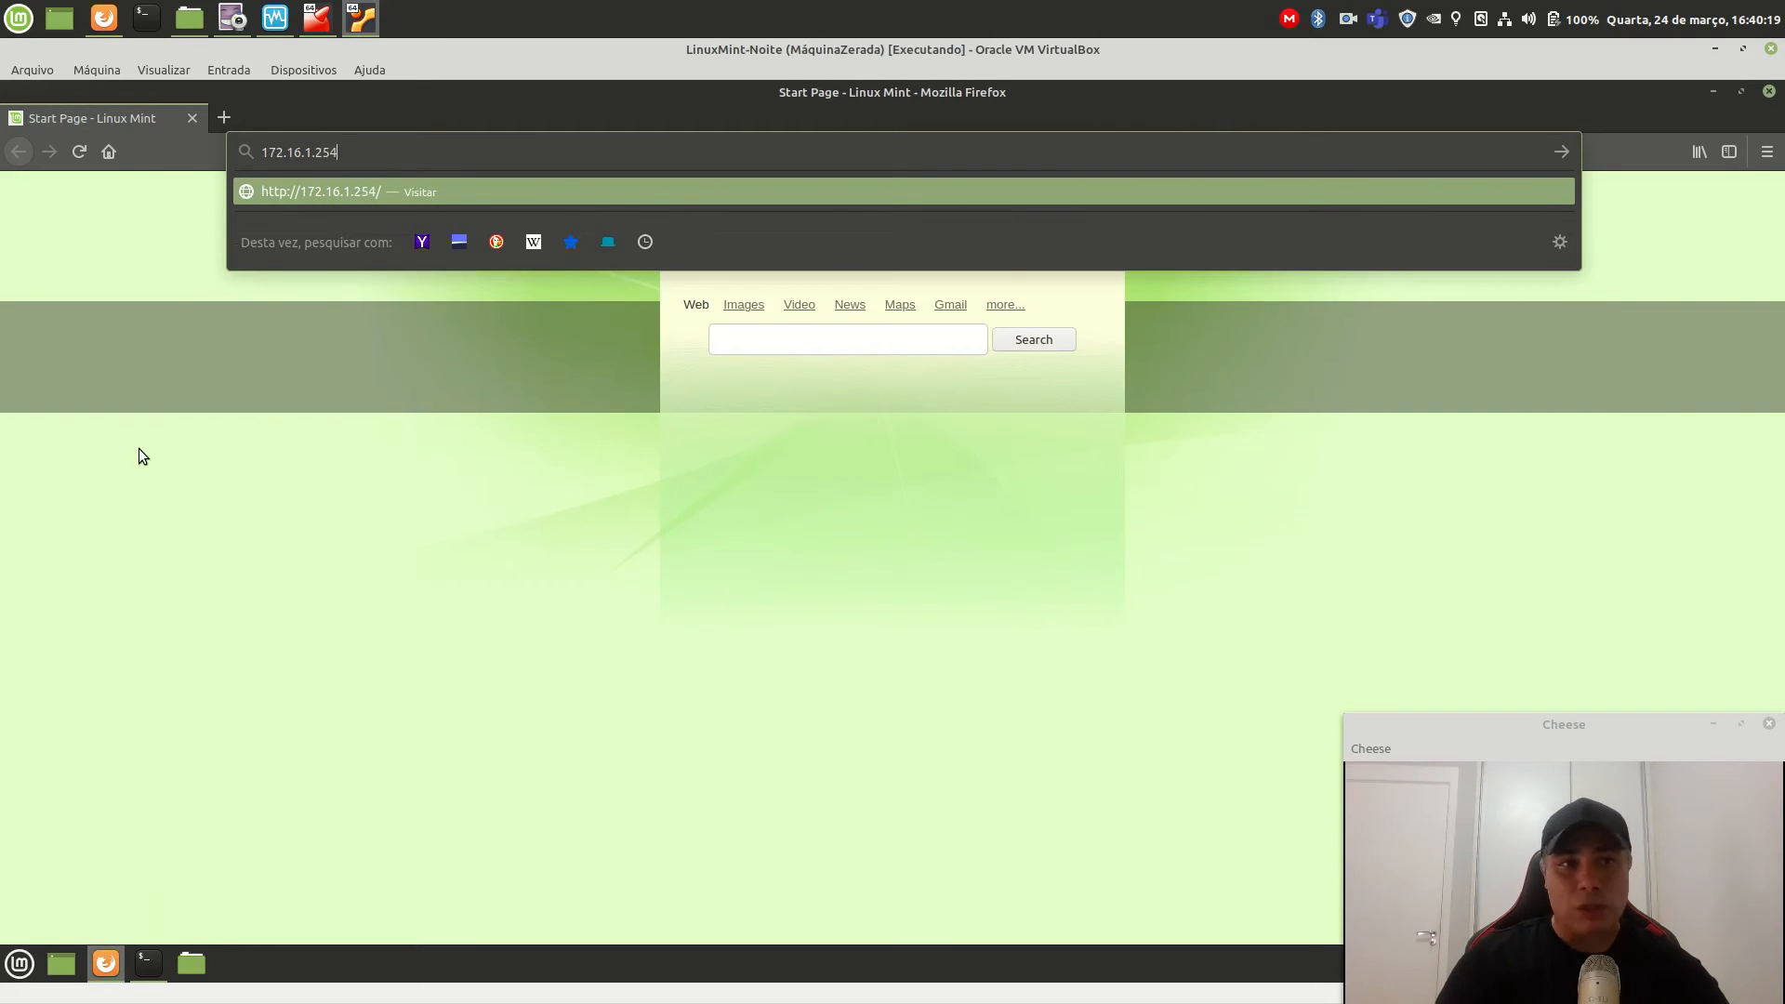
key(Return)
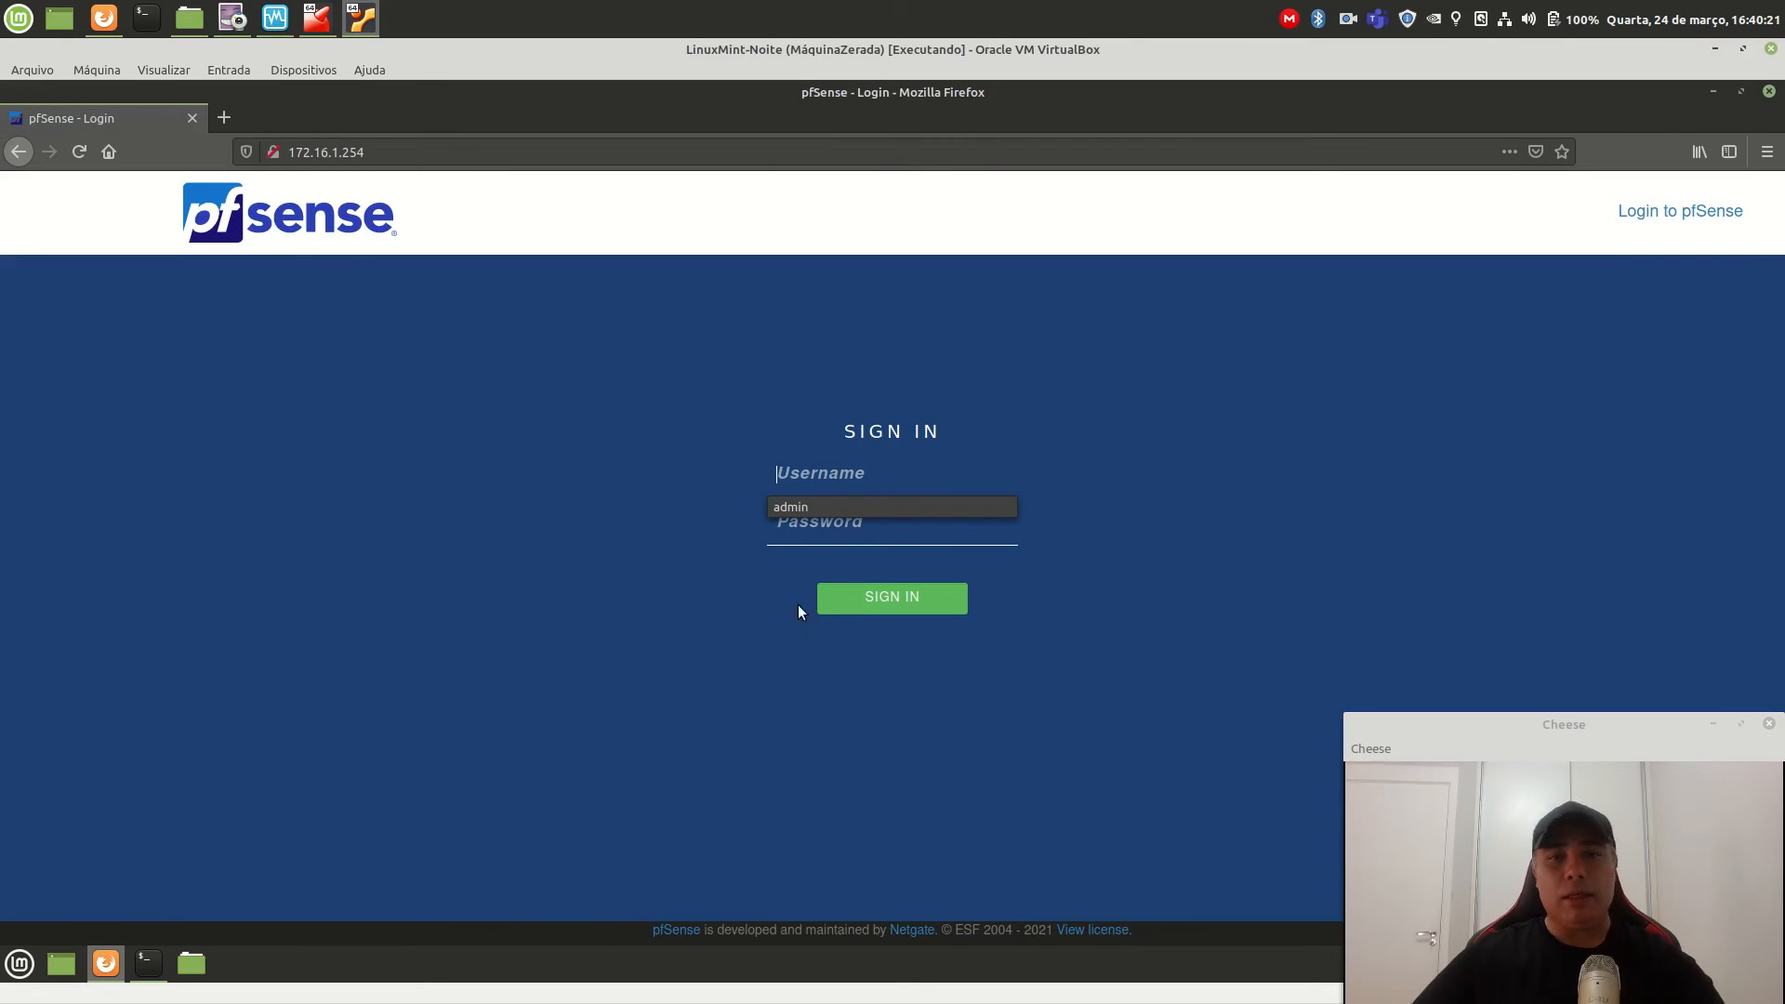
key(ctrl+plus)
key(ctrl+plus)
key(ctrl+plus)
key(ctrl+plus)
key(ctrl+plus)
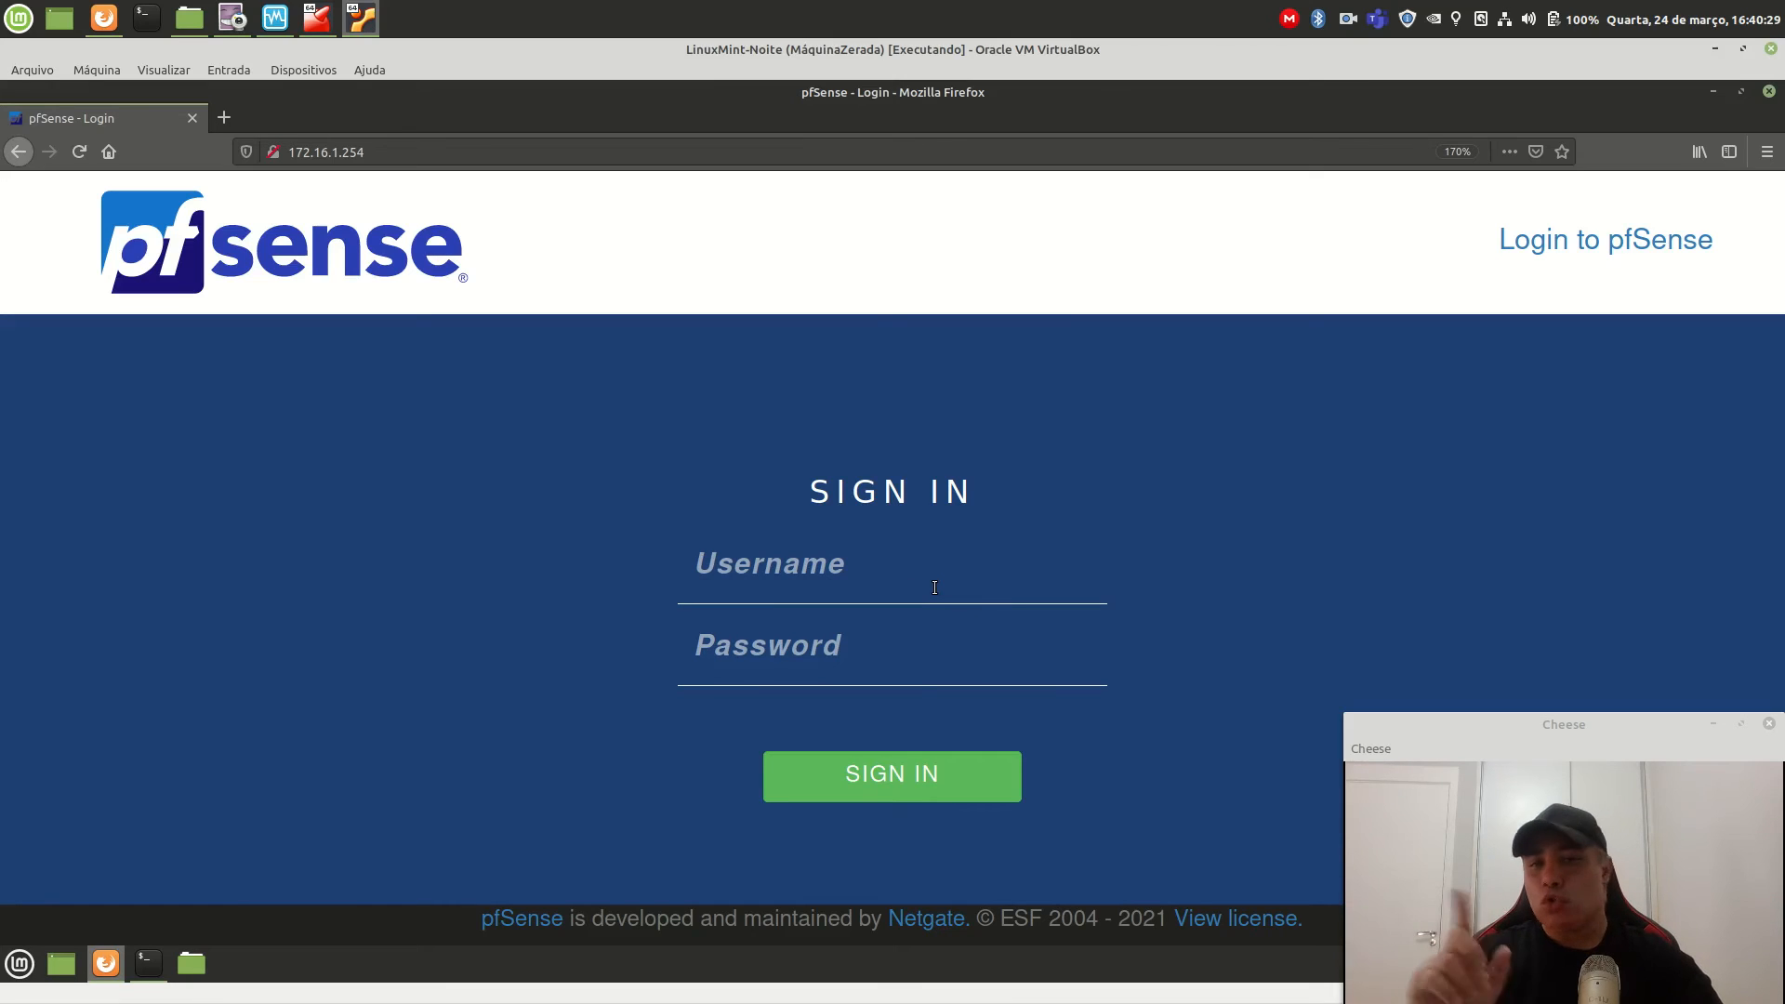
Fill in the username admin and the admin password on the login form.
text(admin)
key(Tab)
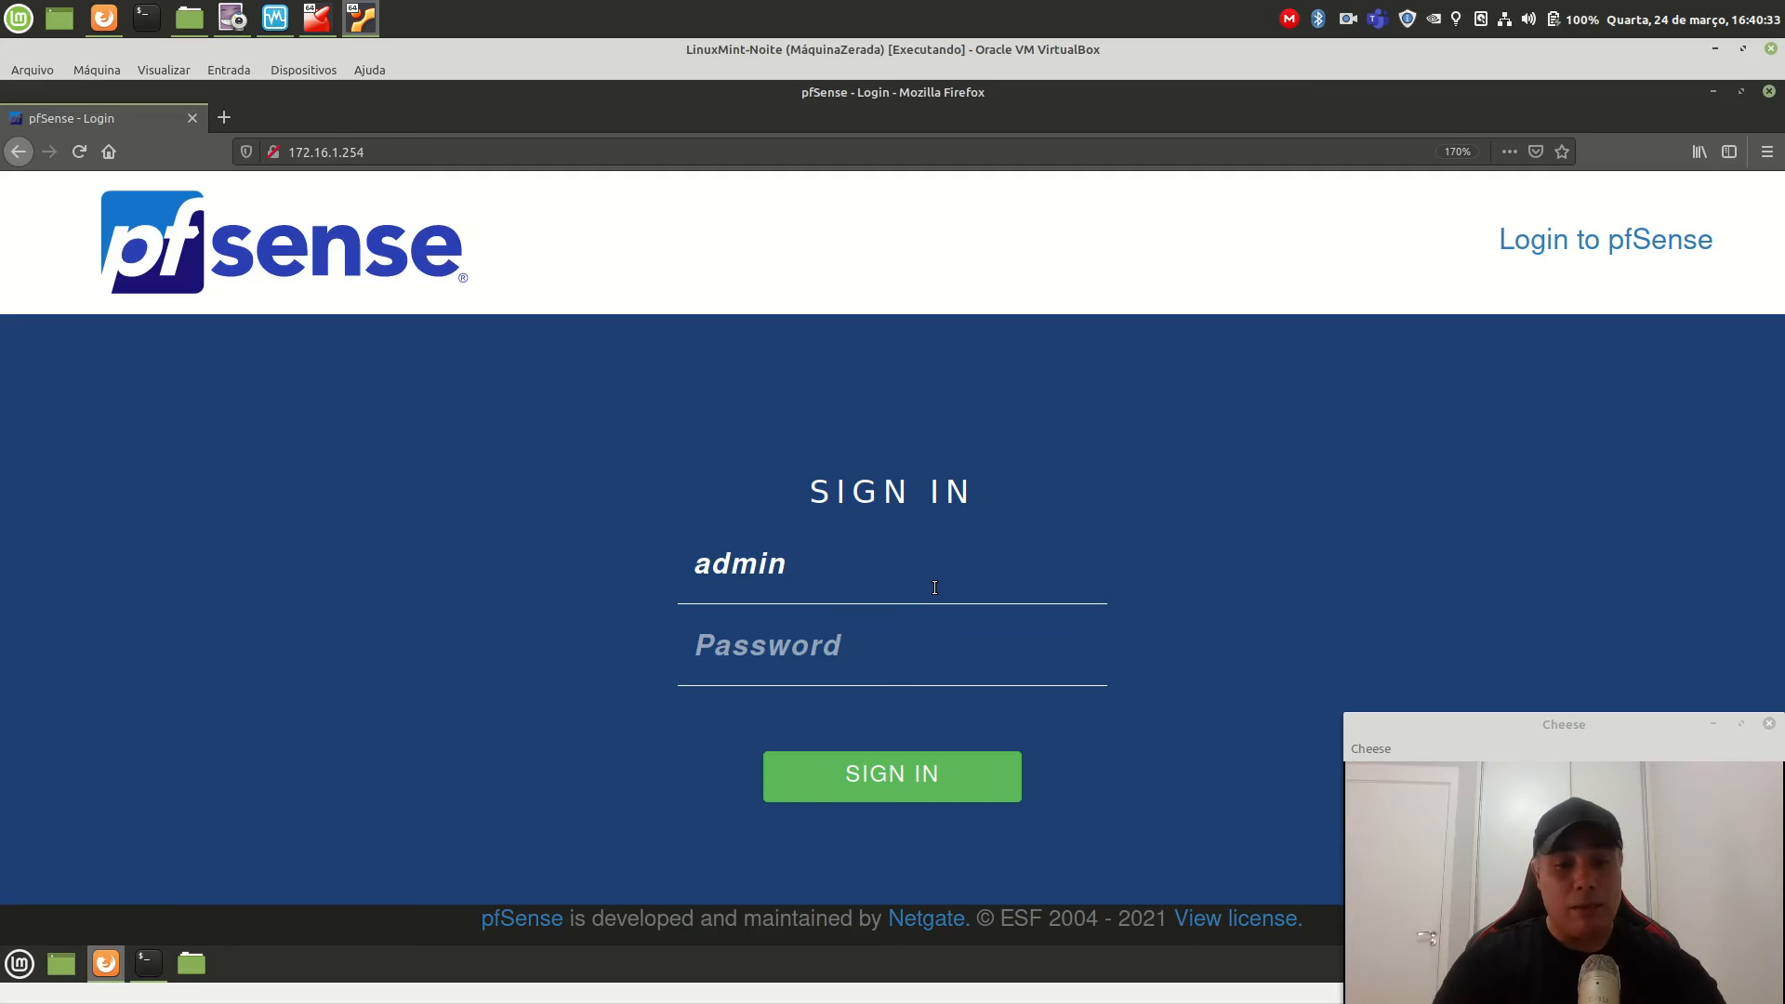
text(pfsense)
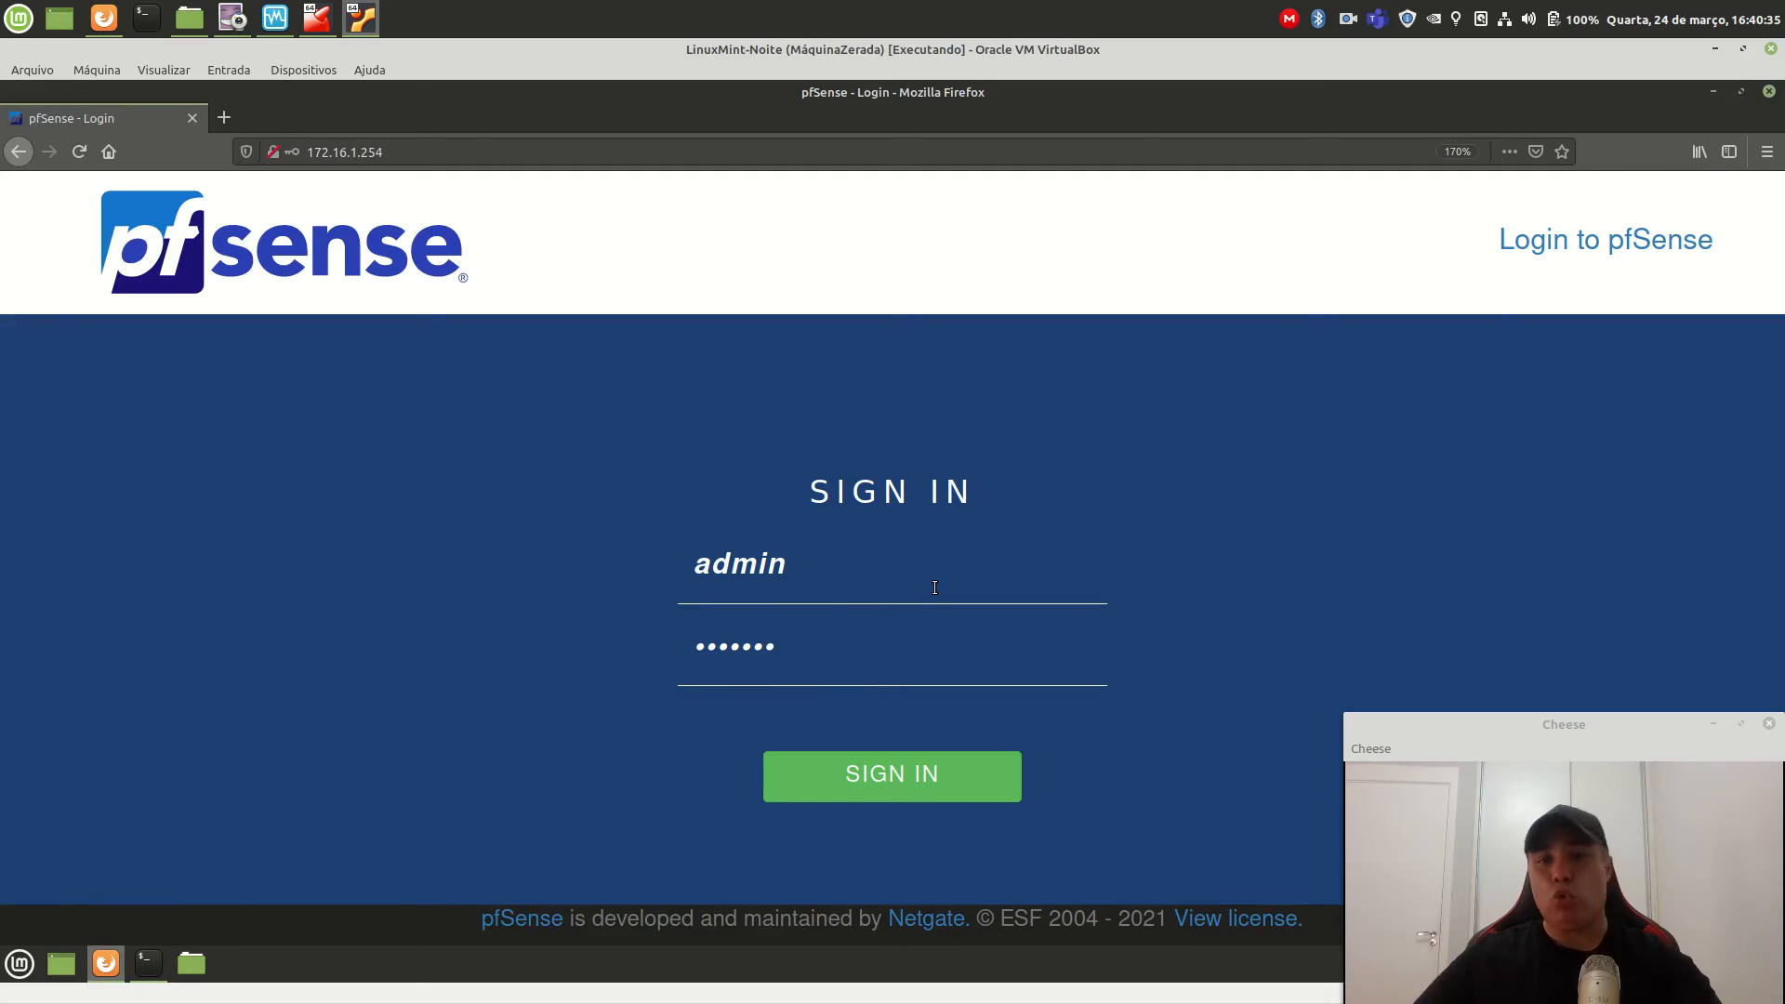
Sign in, decline Firefox's save-login prompt, and zoom the wizard page to 250%.
click(890, 779)
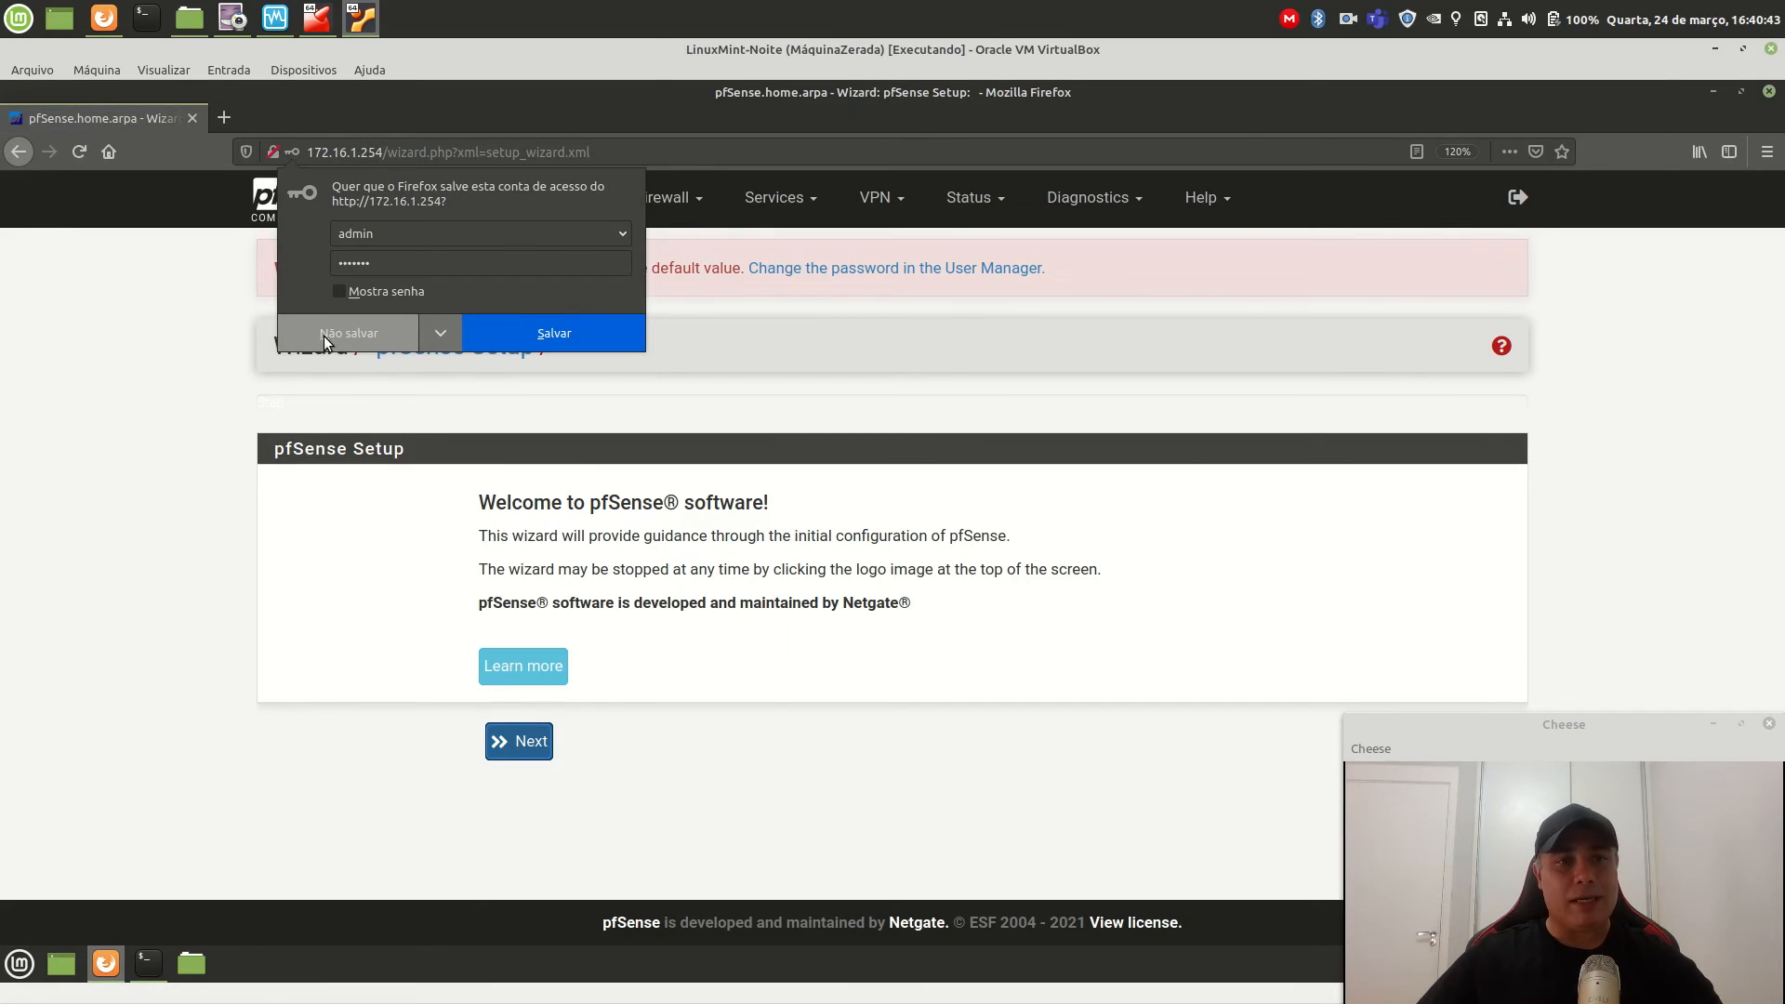
click(325, 339)
key(ctrl+plus)
key(ctrl+plus)
key(ctrl+plus)
key(ctrl+plus)
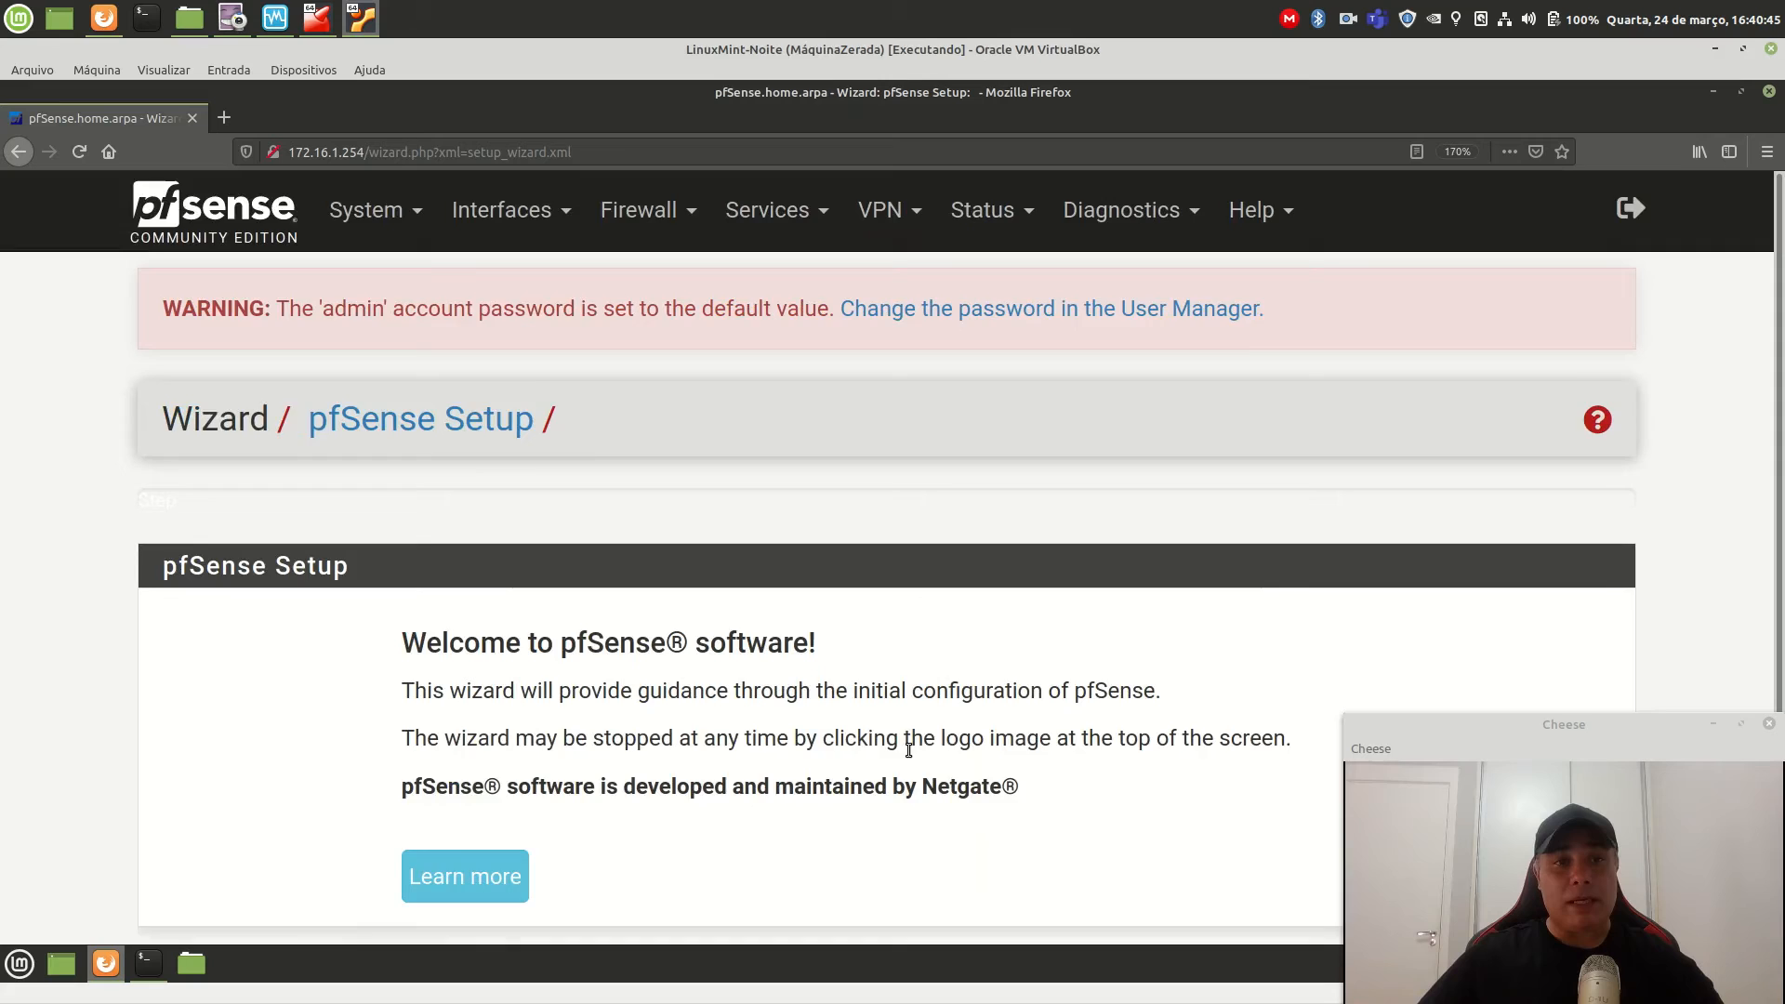
scroll(909, 755, down, 3)
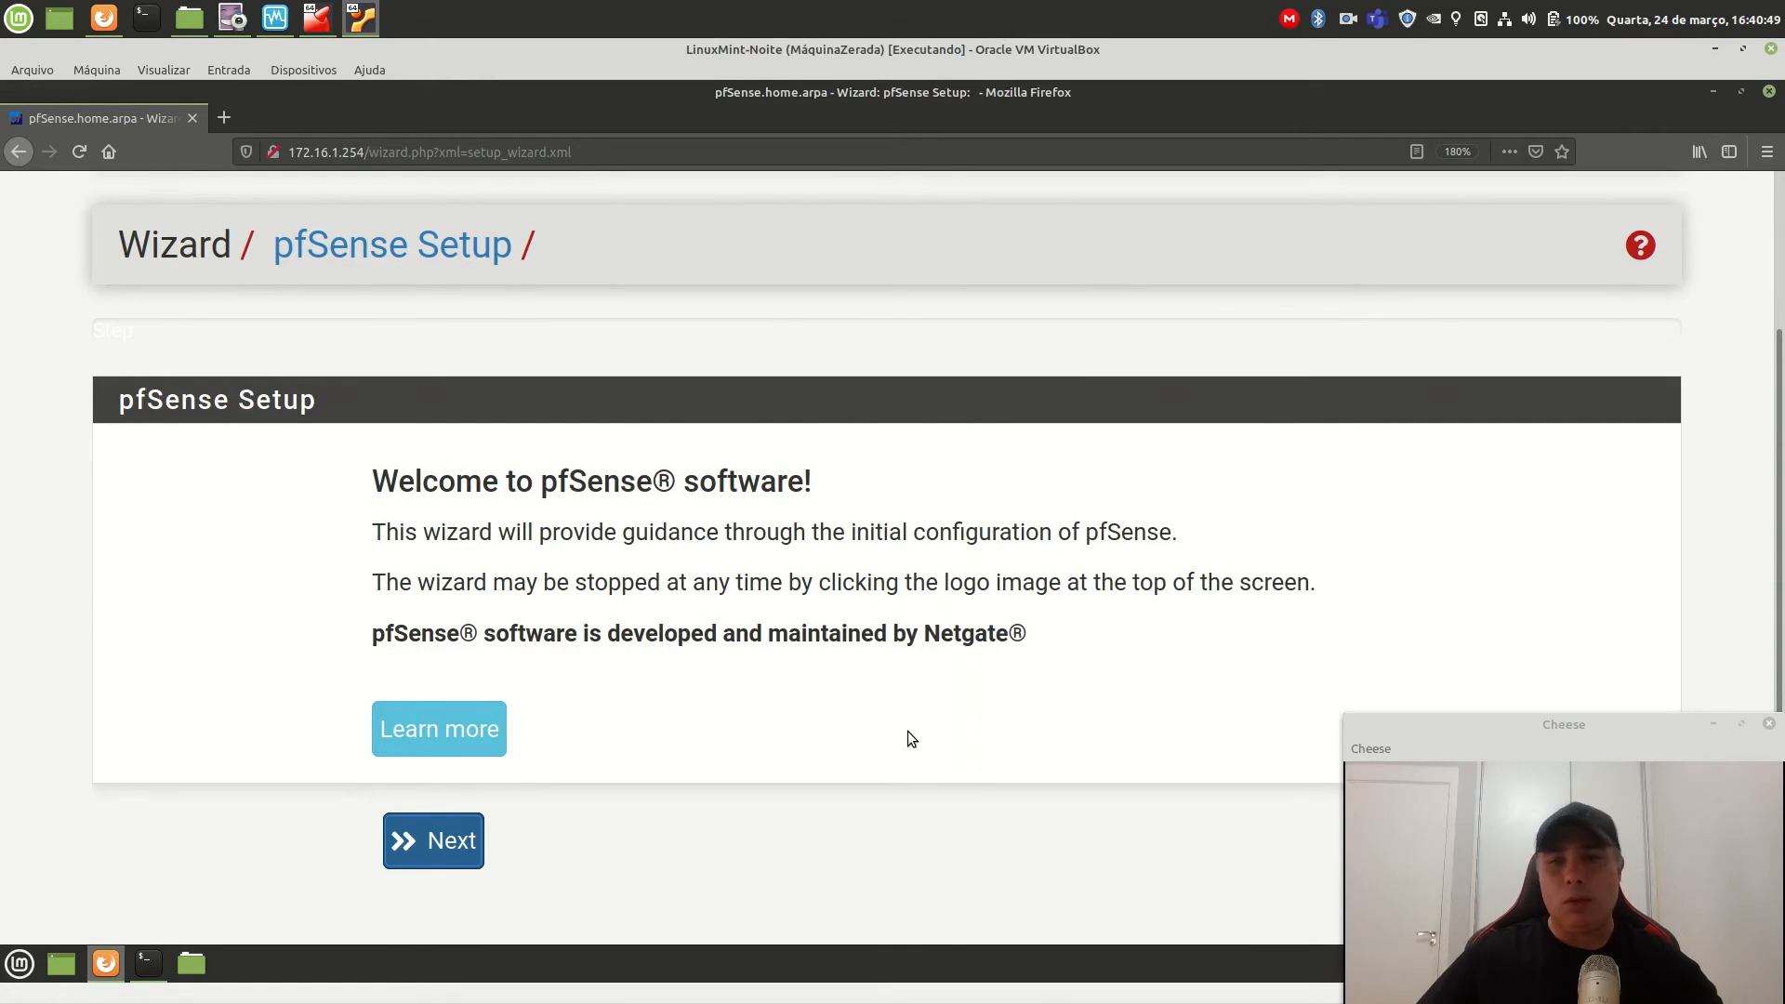
key(ctrl+plus)
key(ctrl+plus)
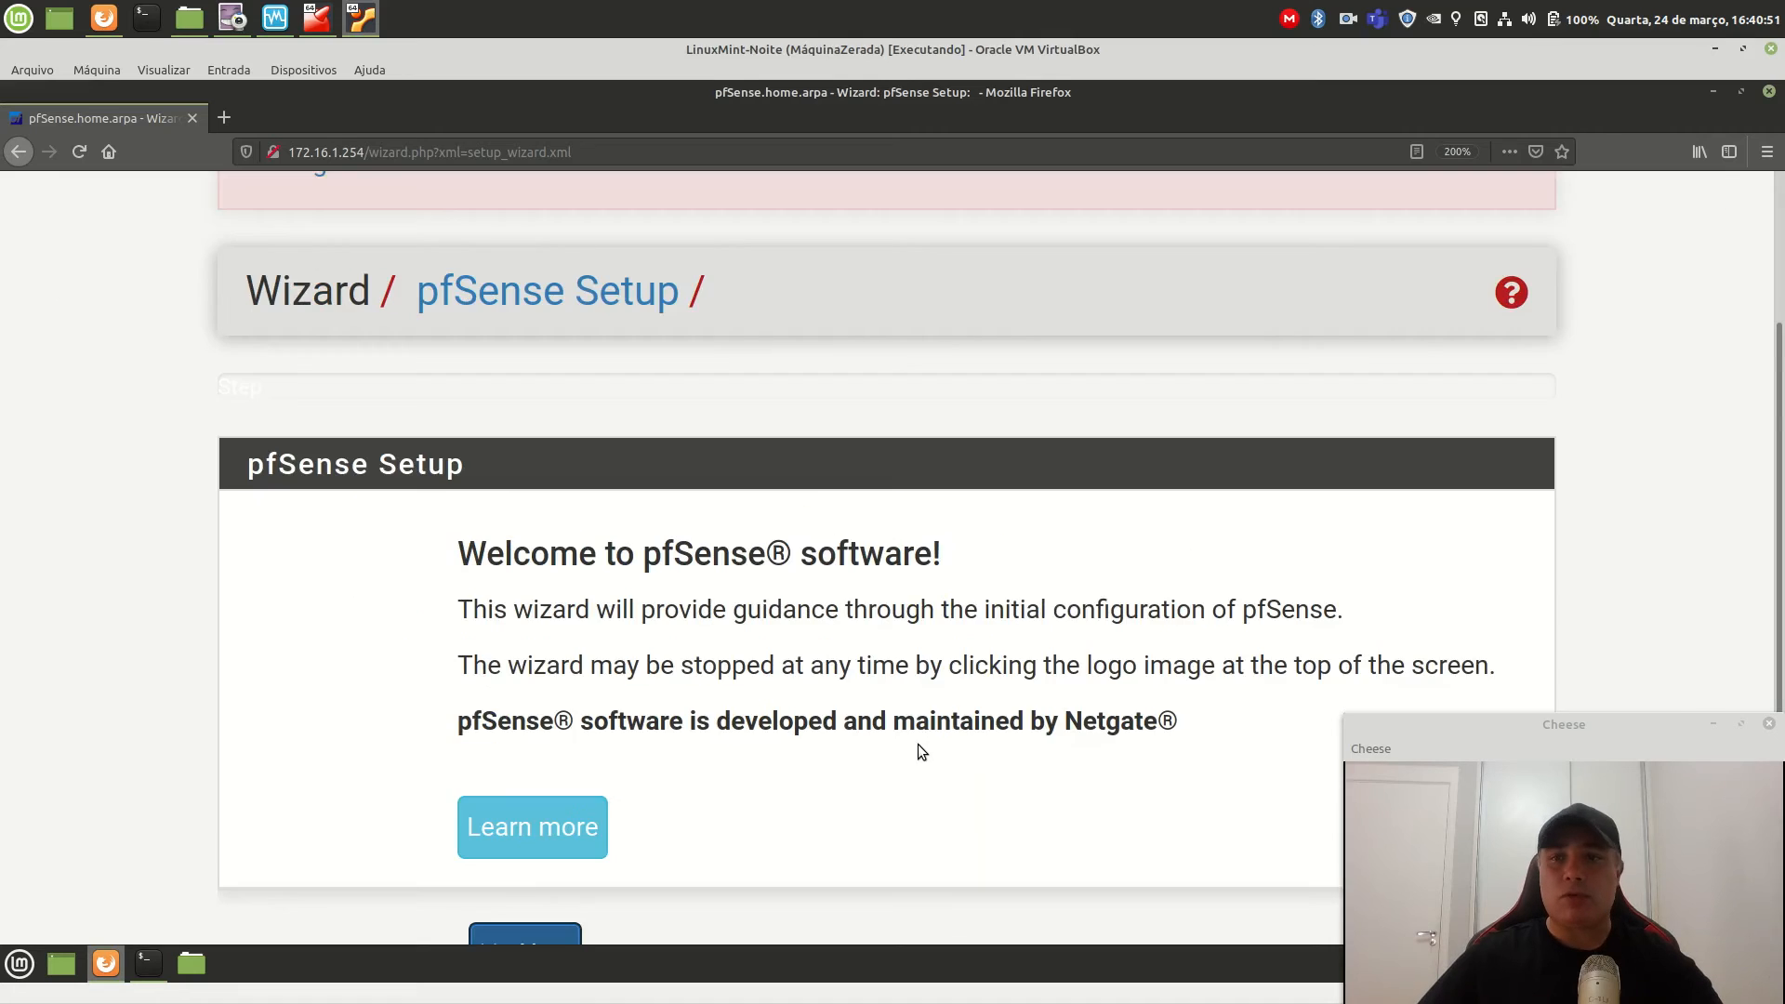
key(ctrl+plus)
key(ctrl+plus)
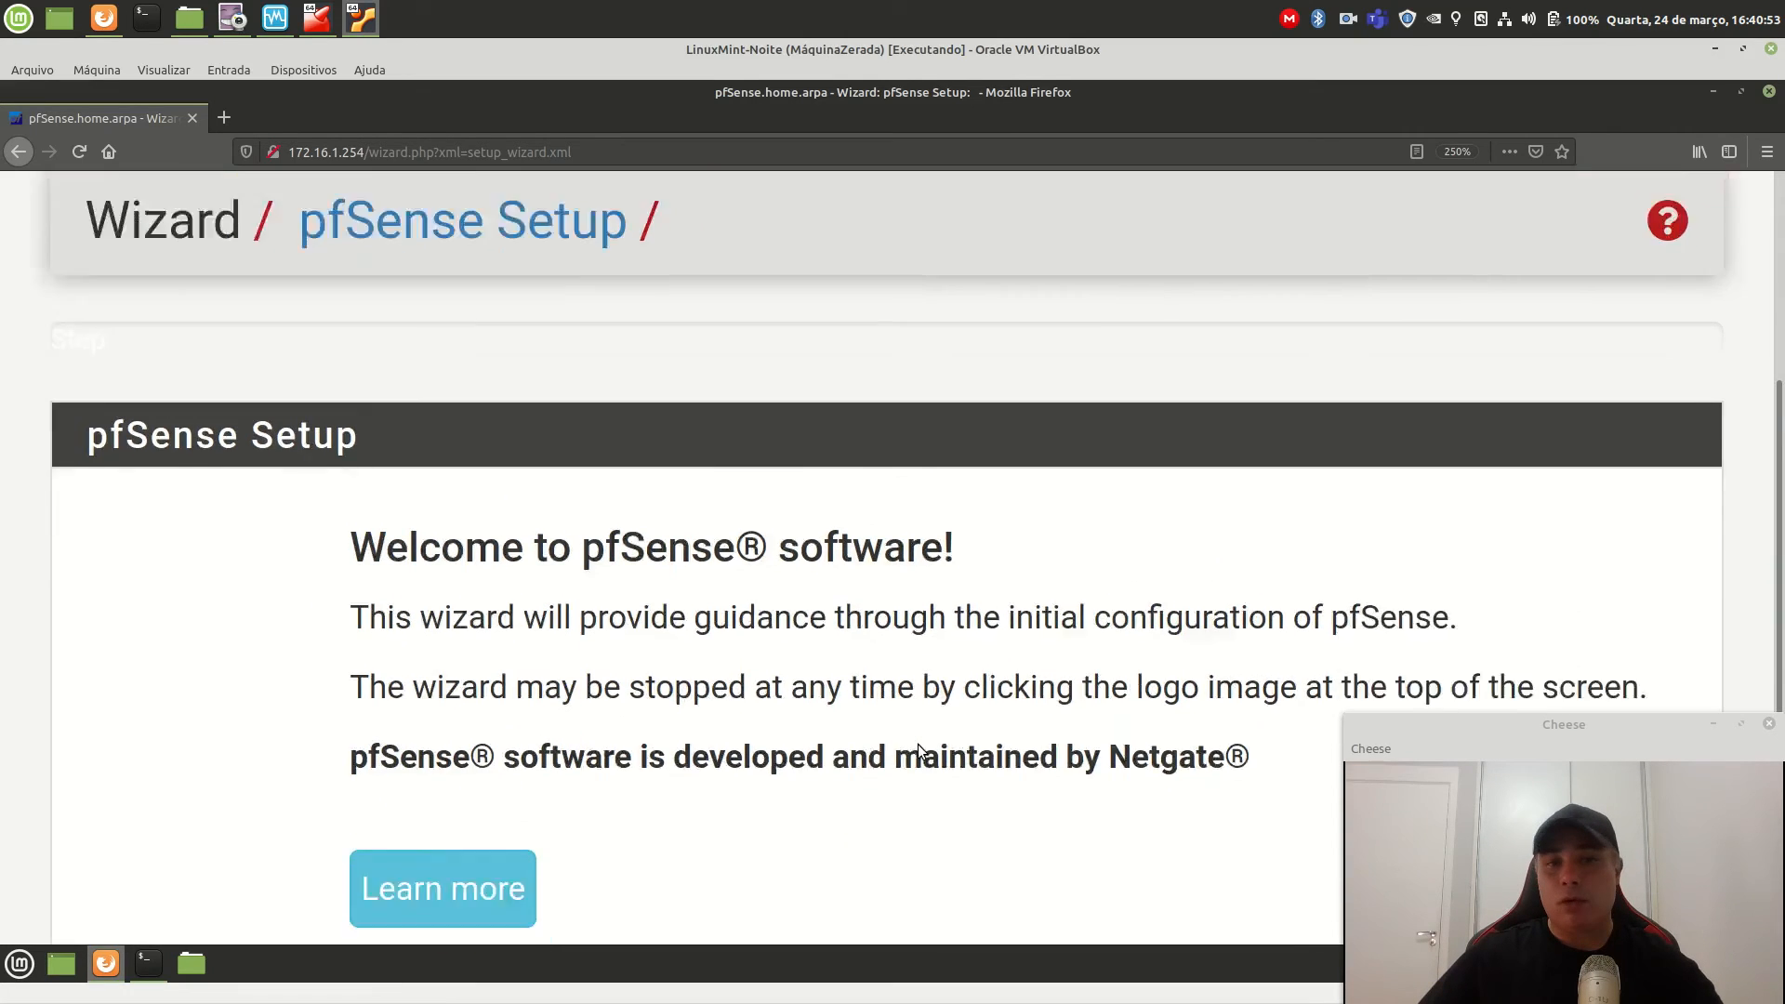
scroll(920, 746, up, 2)
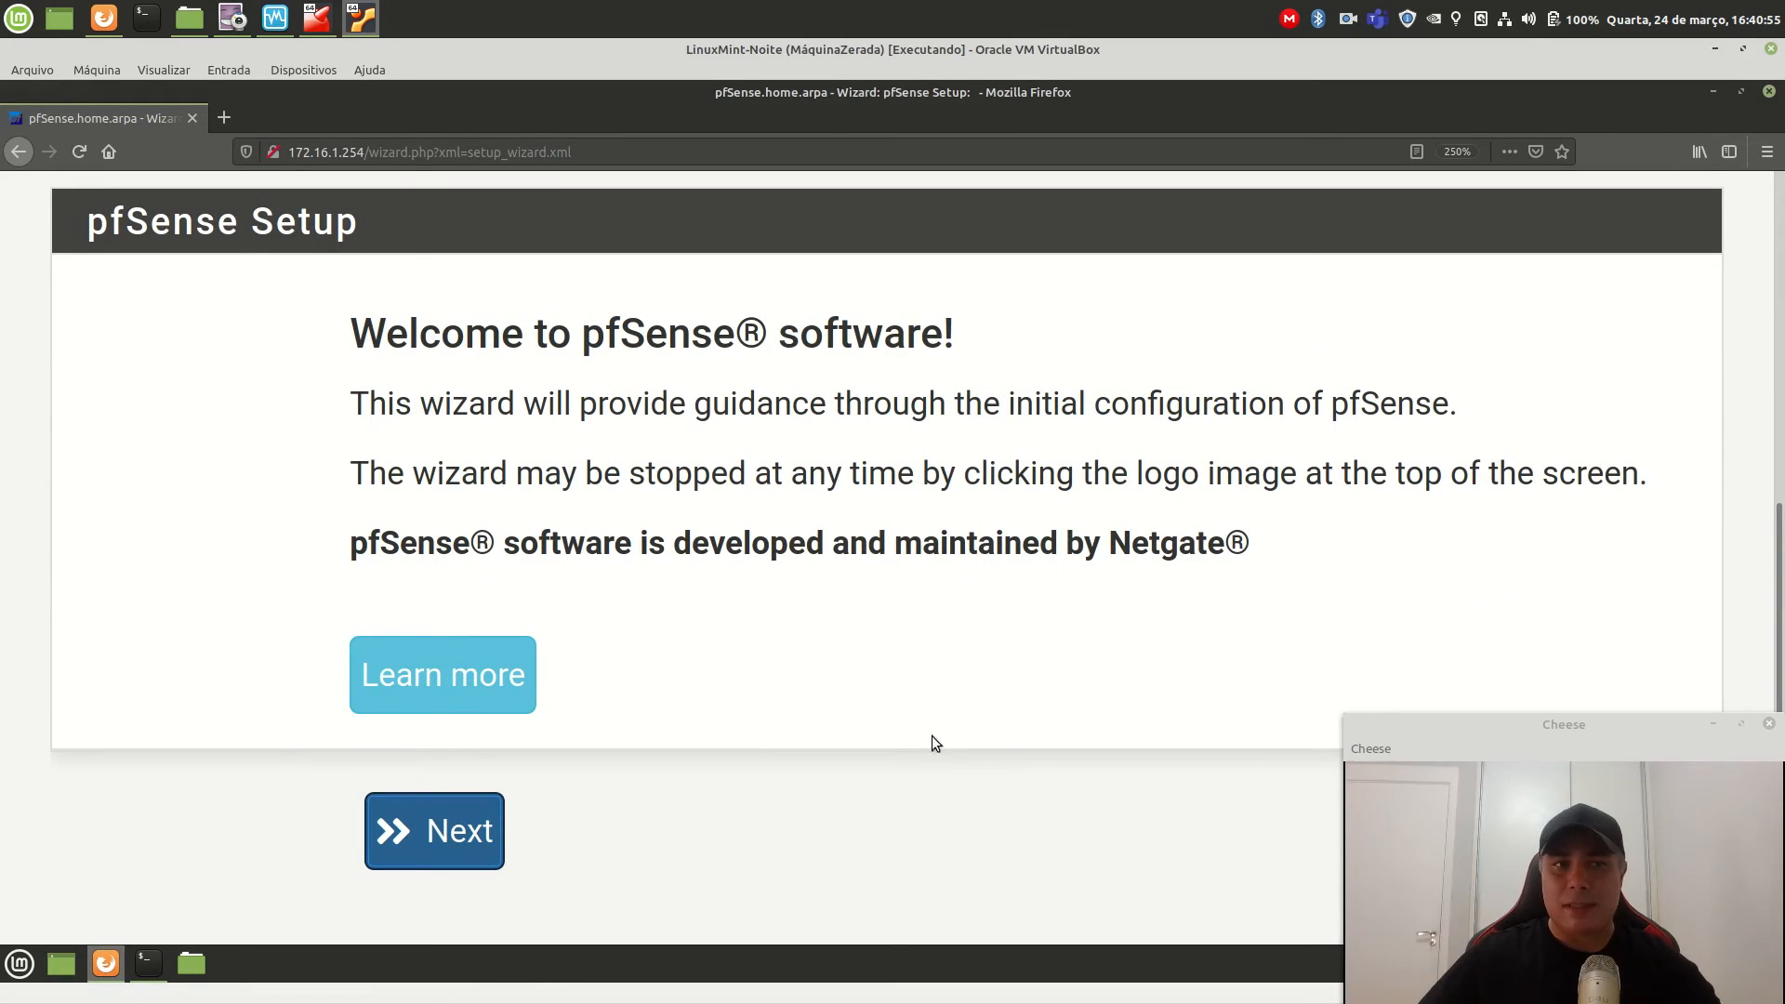
Start the setup wizard from the welcome page to reach Netgate Global Support.
click(450, 839)
scroll(769, 756, down, 3)
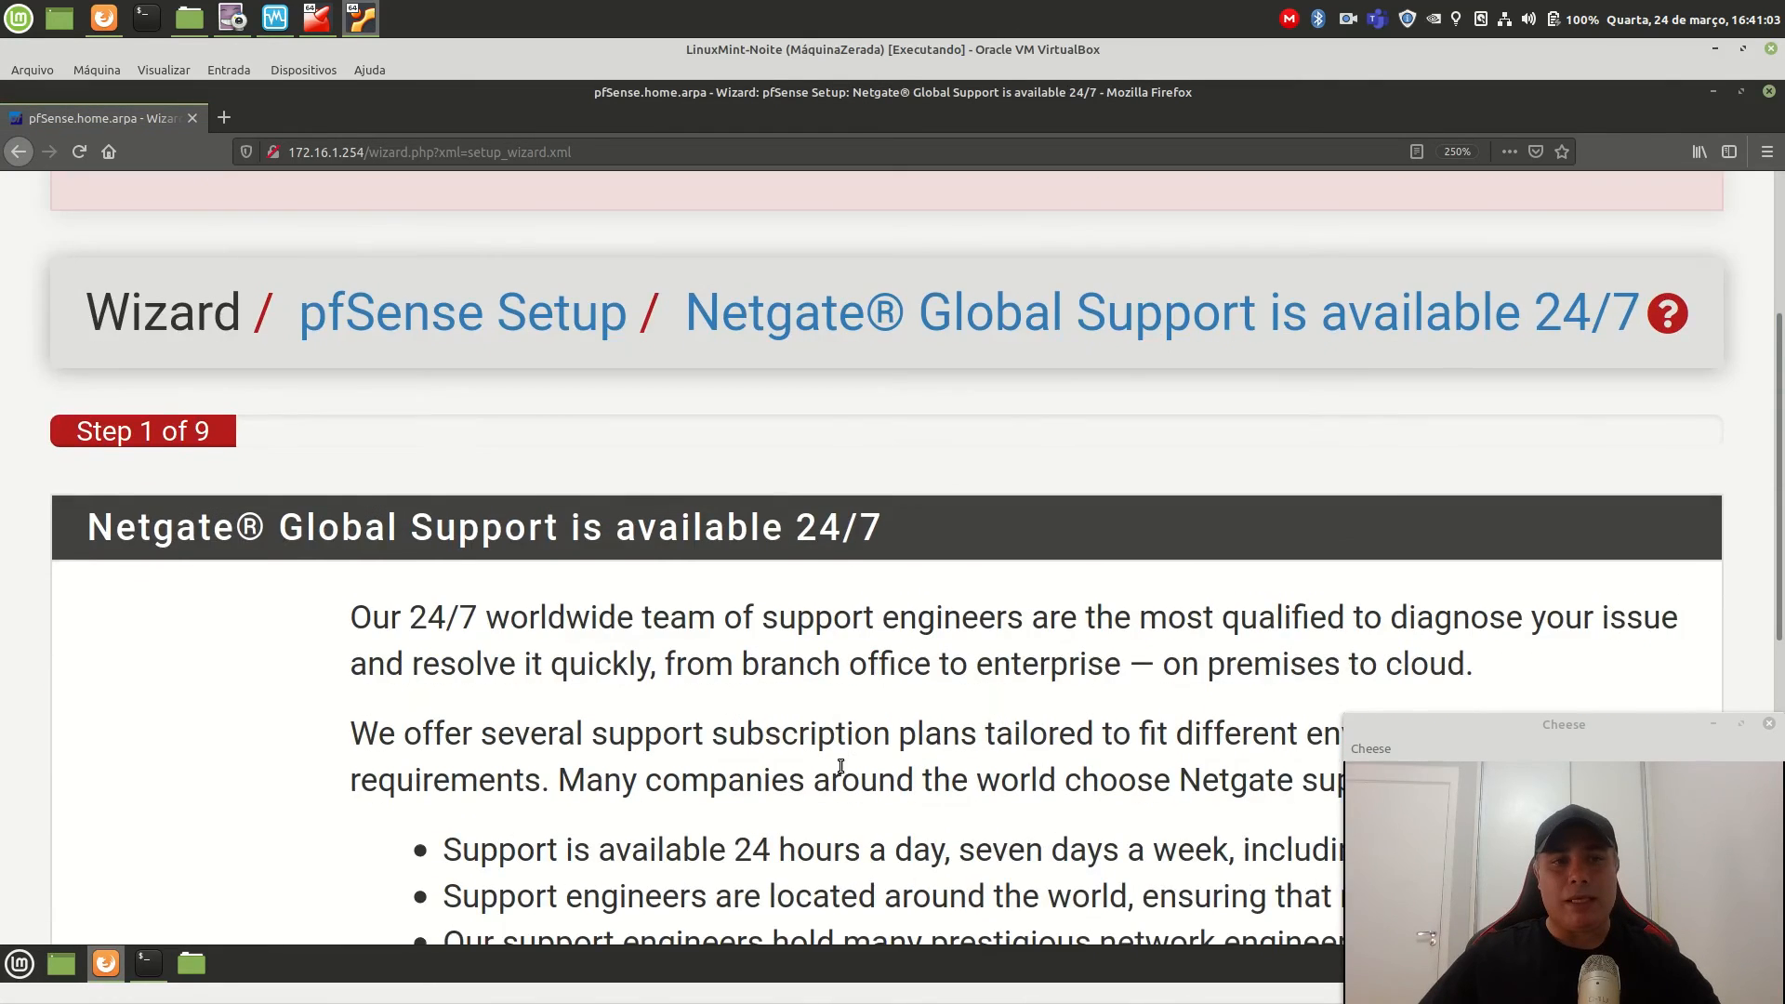
scroll(828, 755, down, 3)
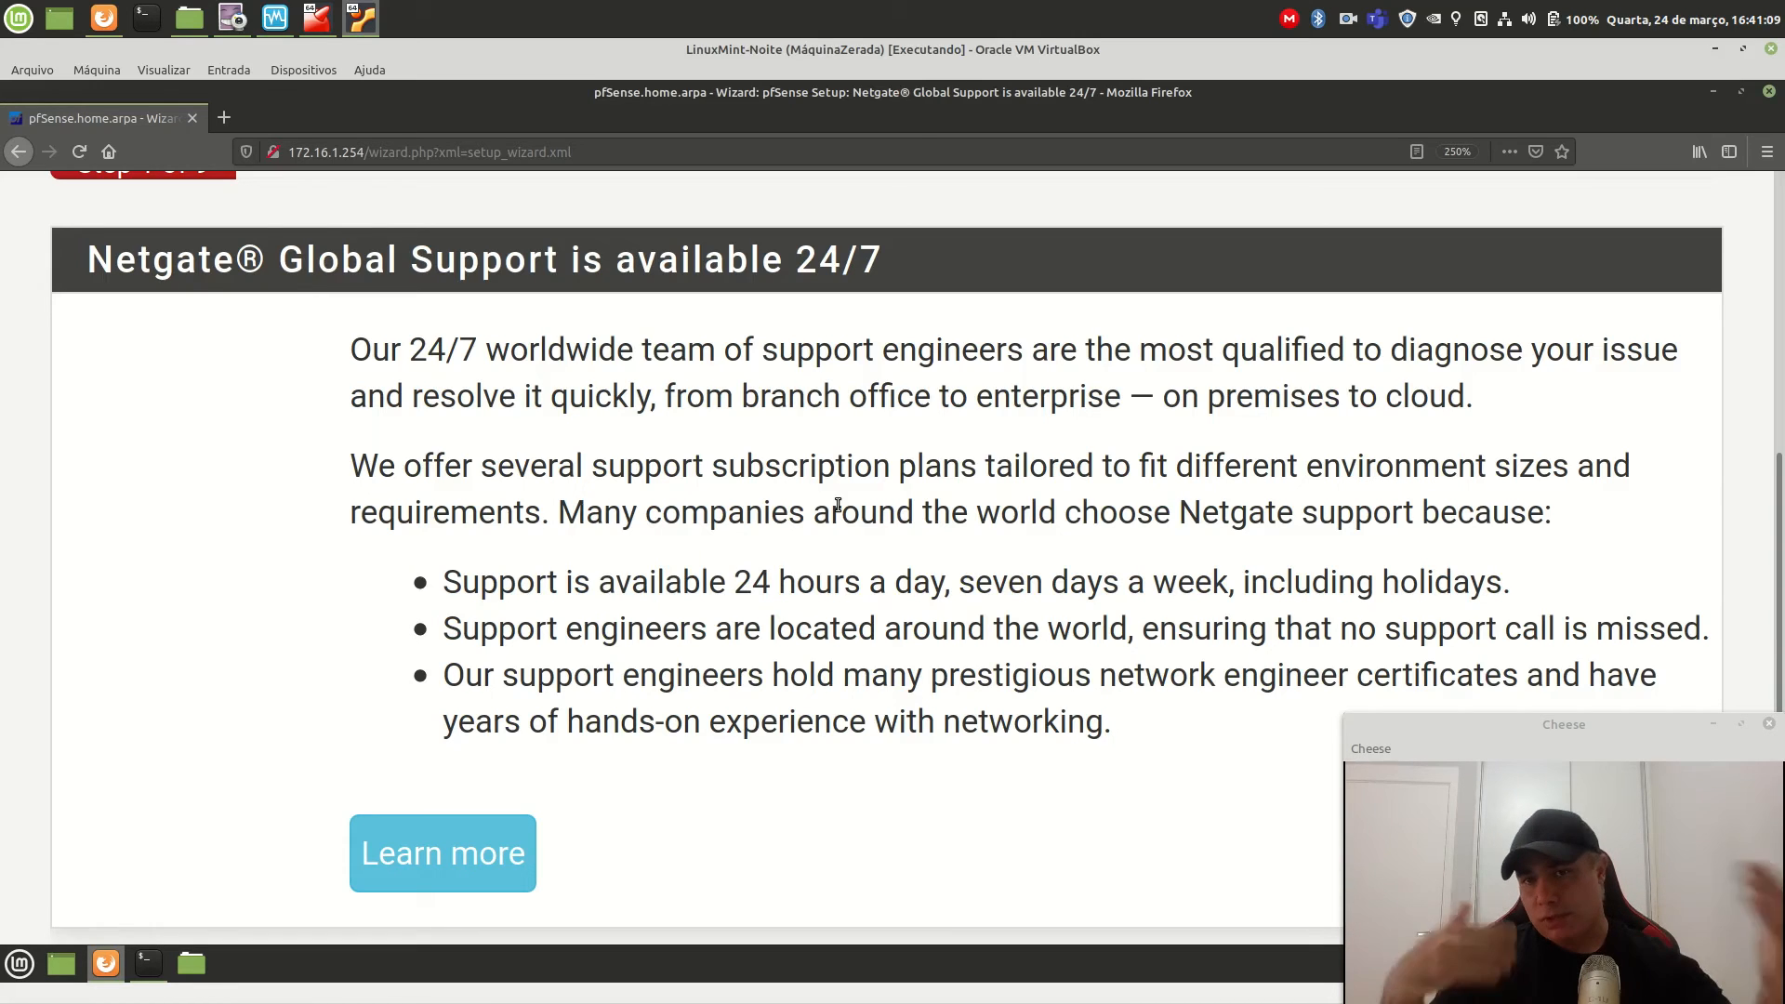
scroll(810, 479, down, 3)
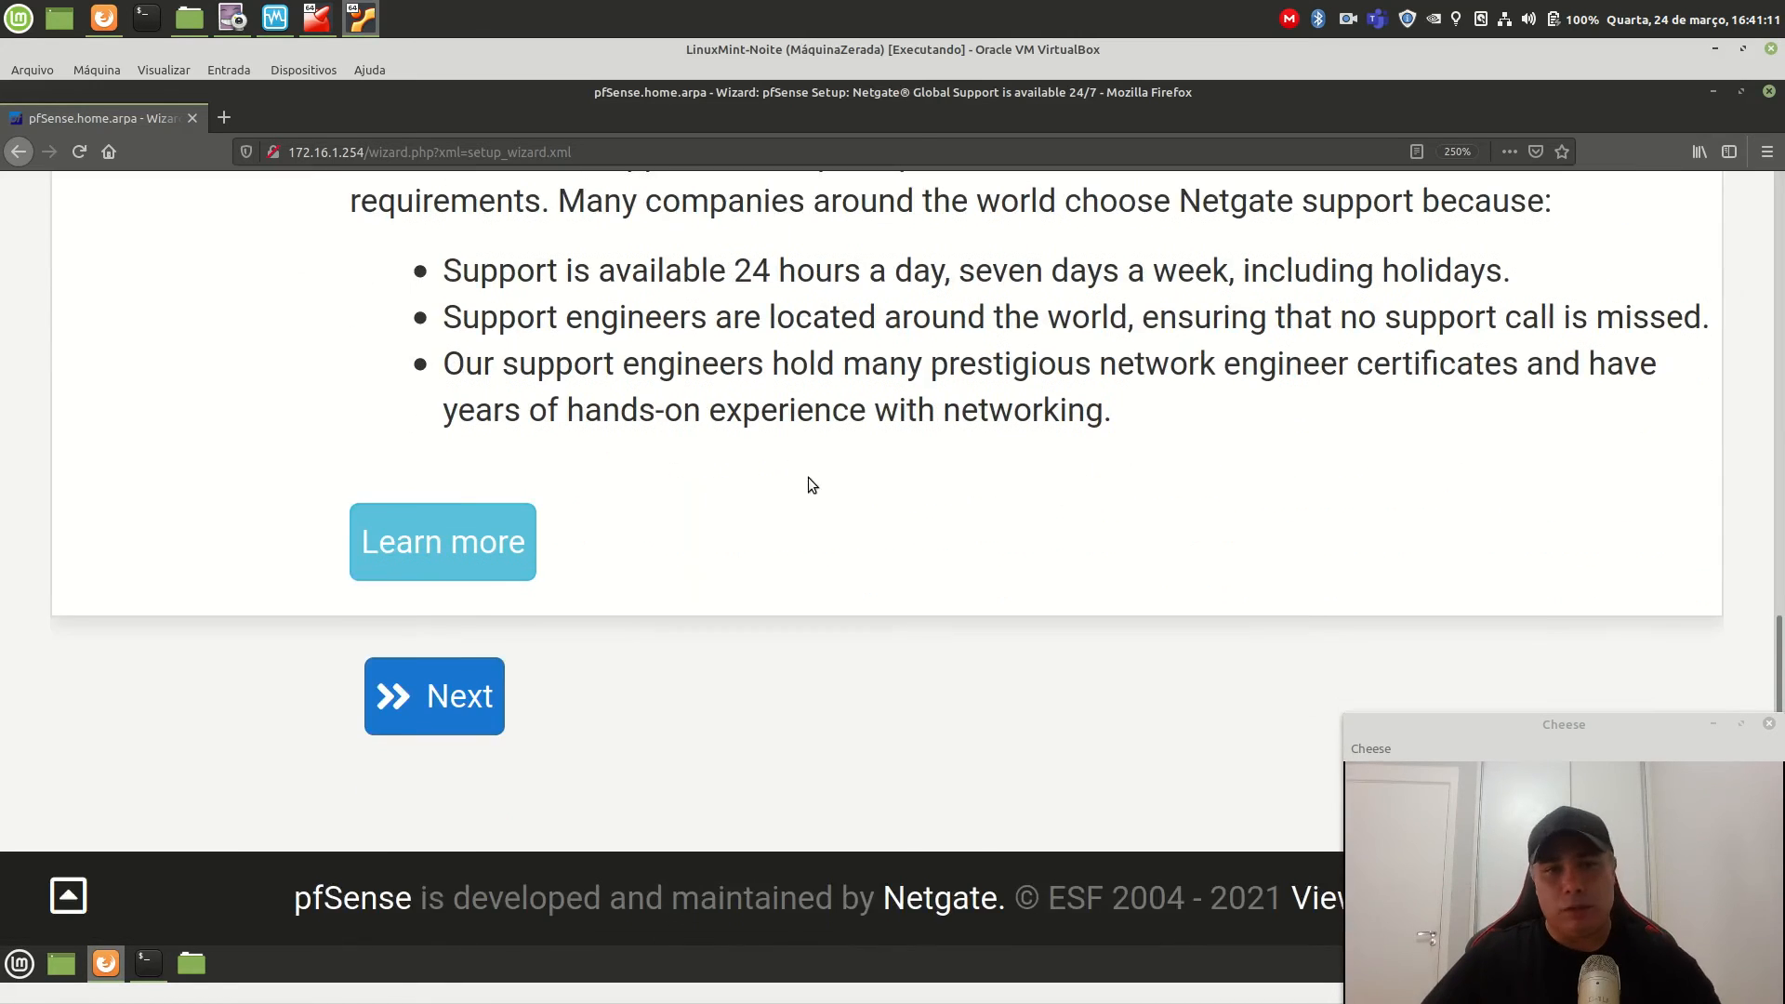
Move past the support step and set hostname ptispo01fw01 and domain pti.intra.
click(420, 704)
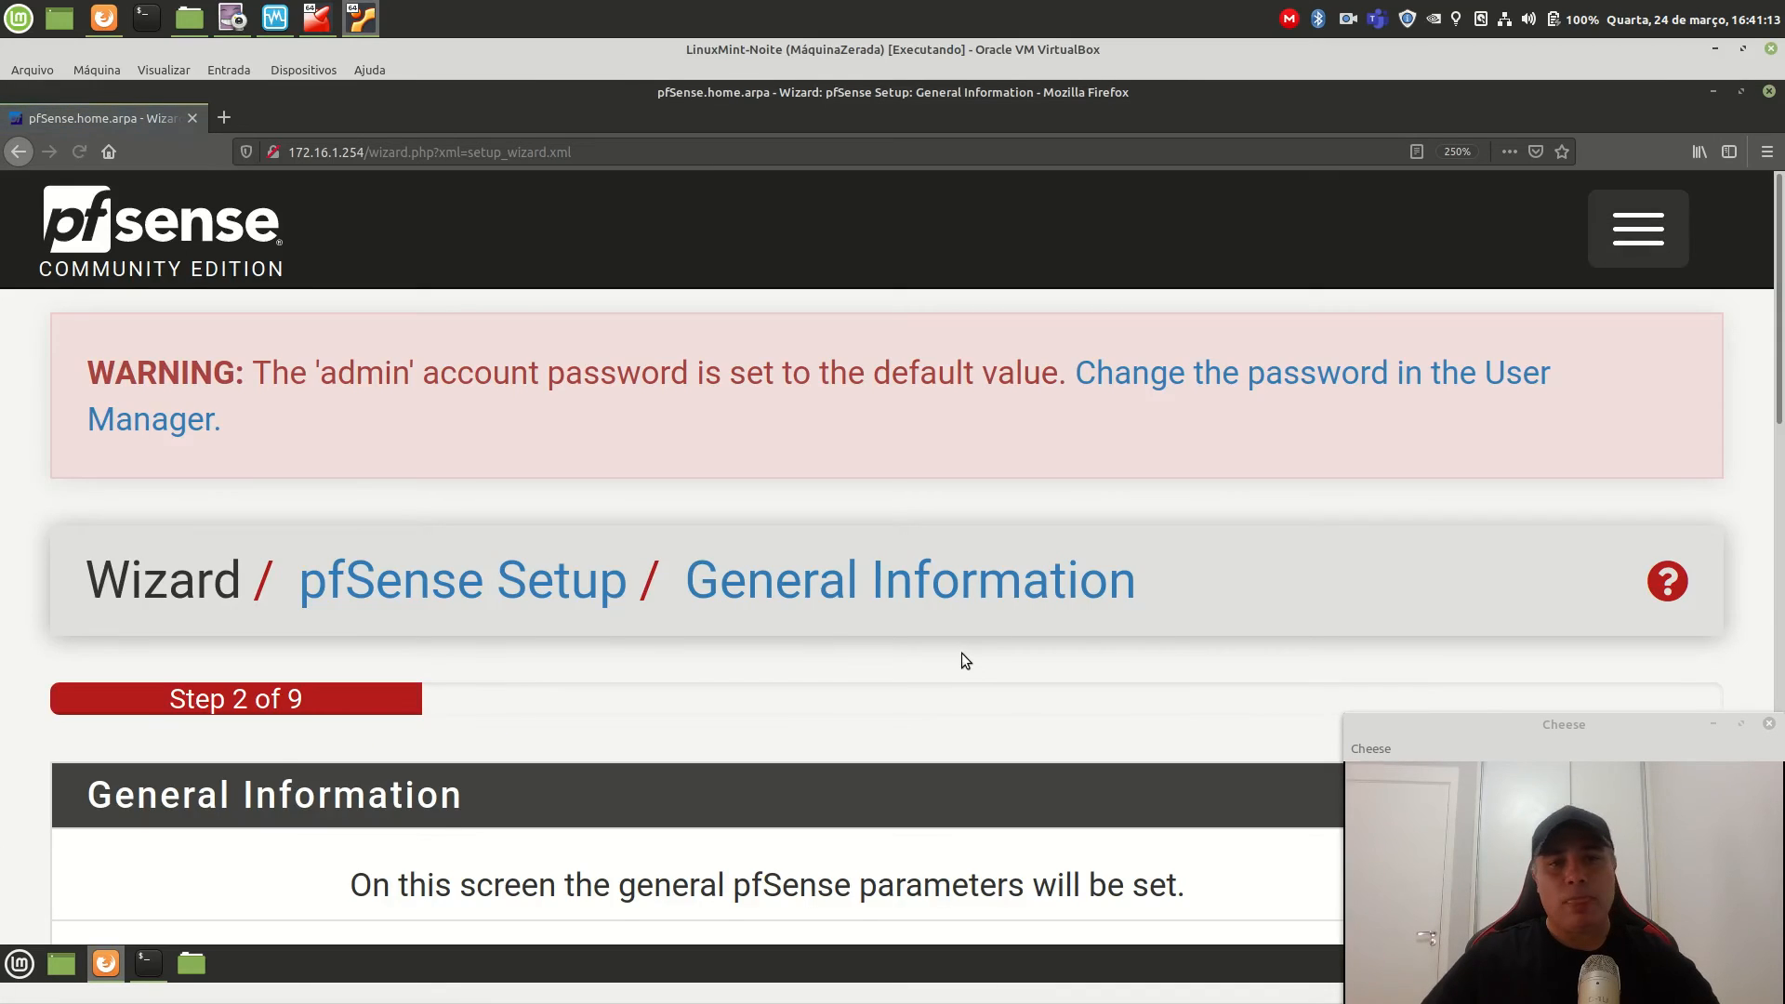
scroll(961, 653, down, 5)
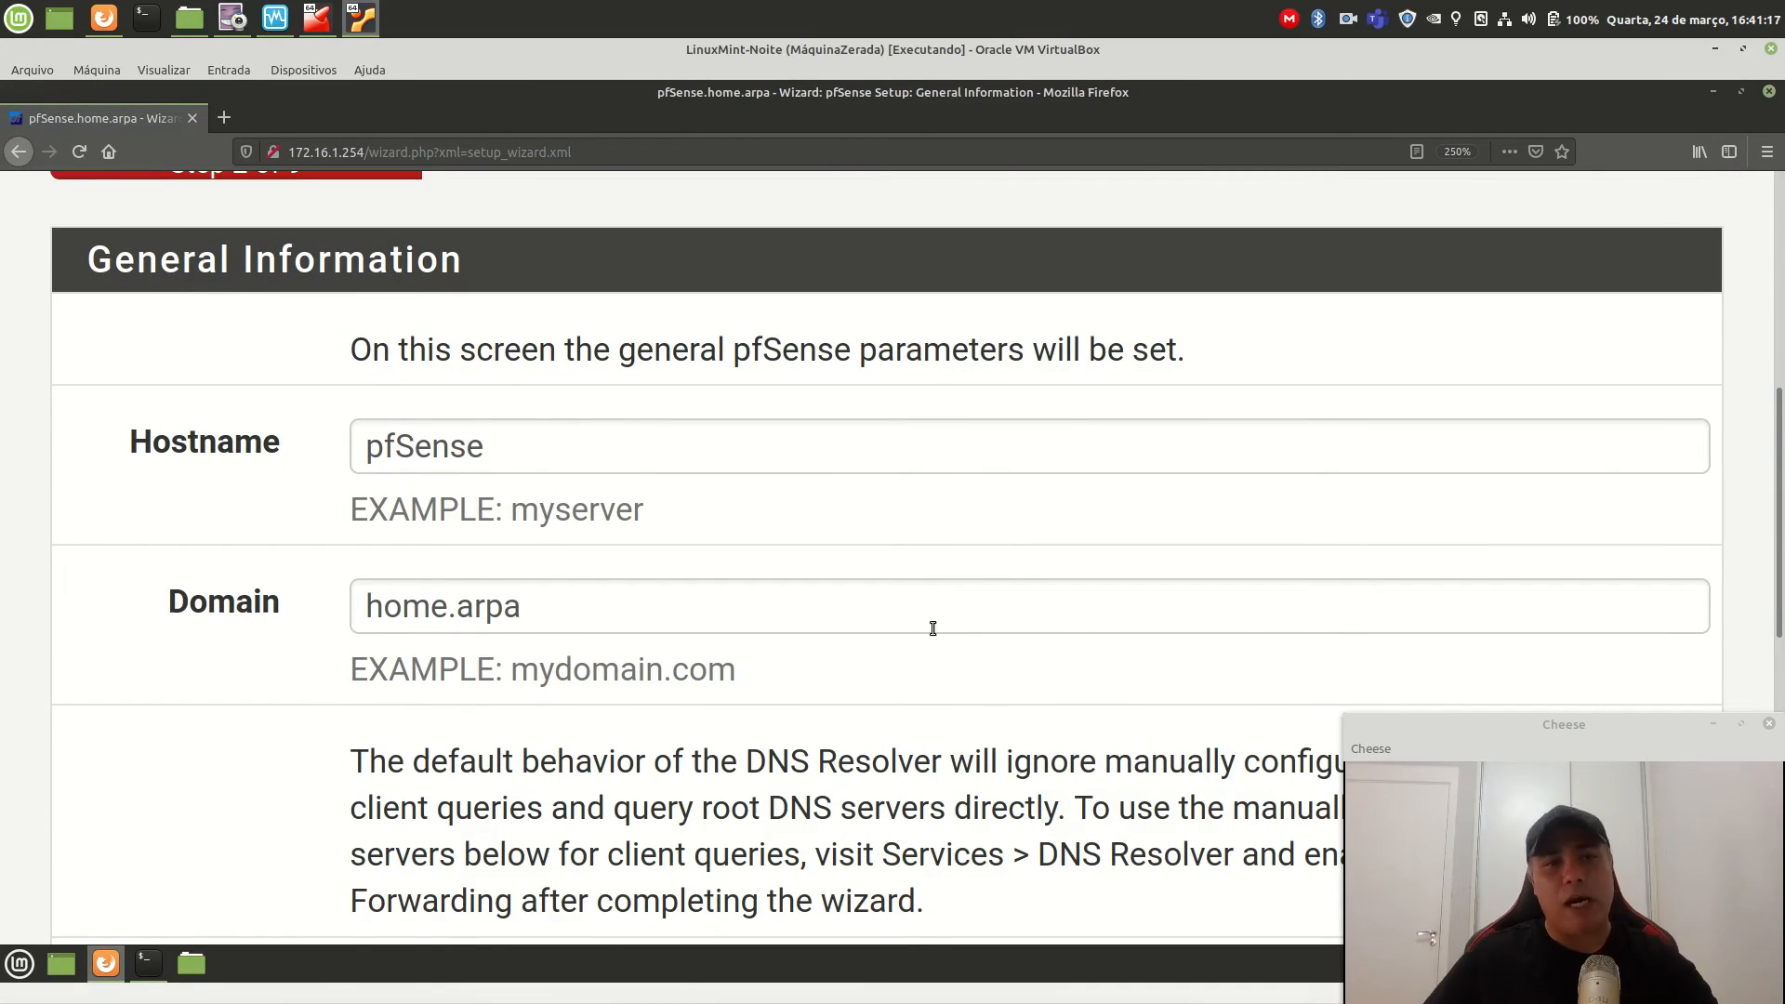
double_click(538, 450)
text(p)
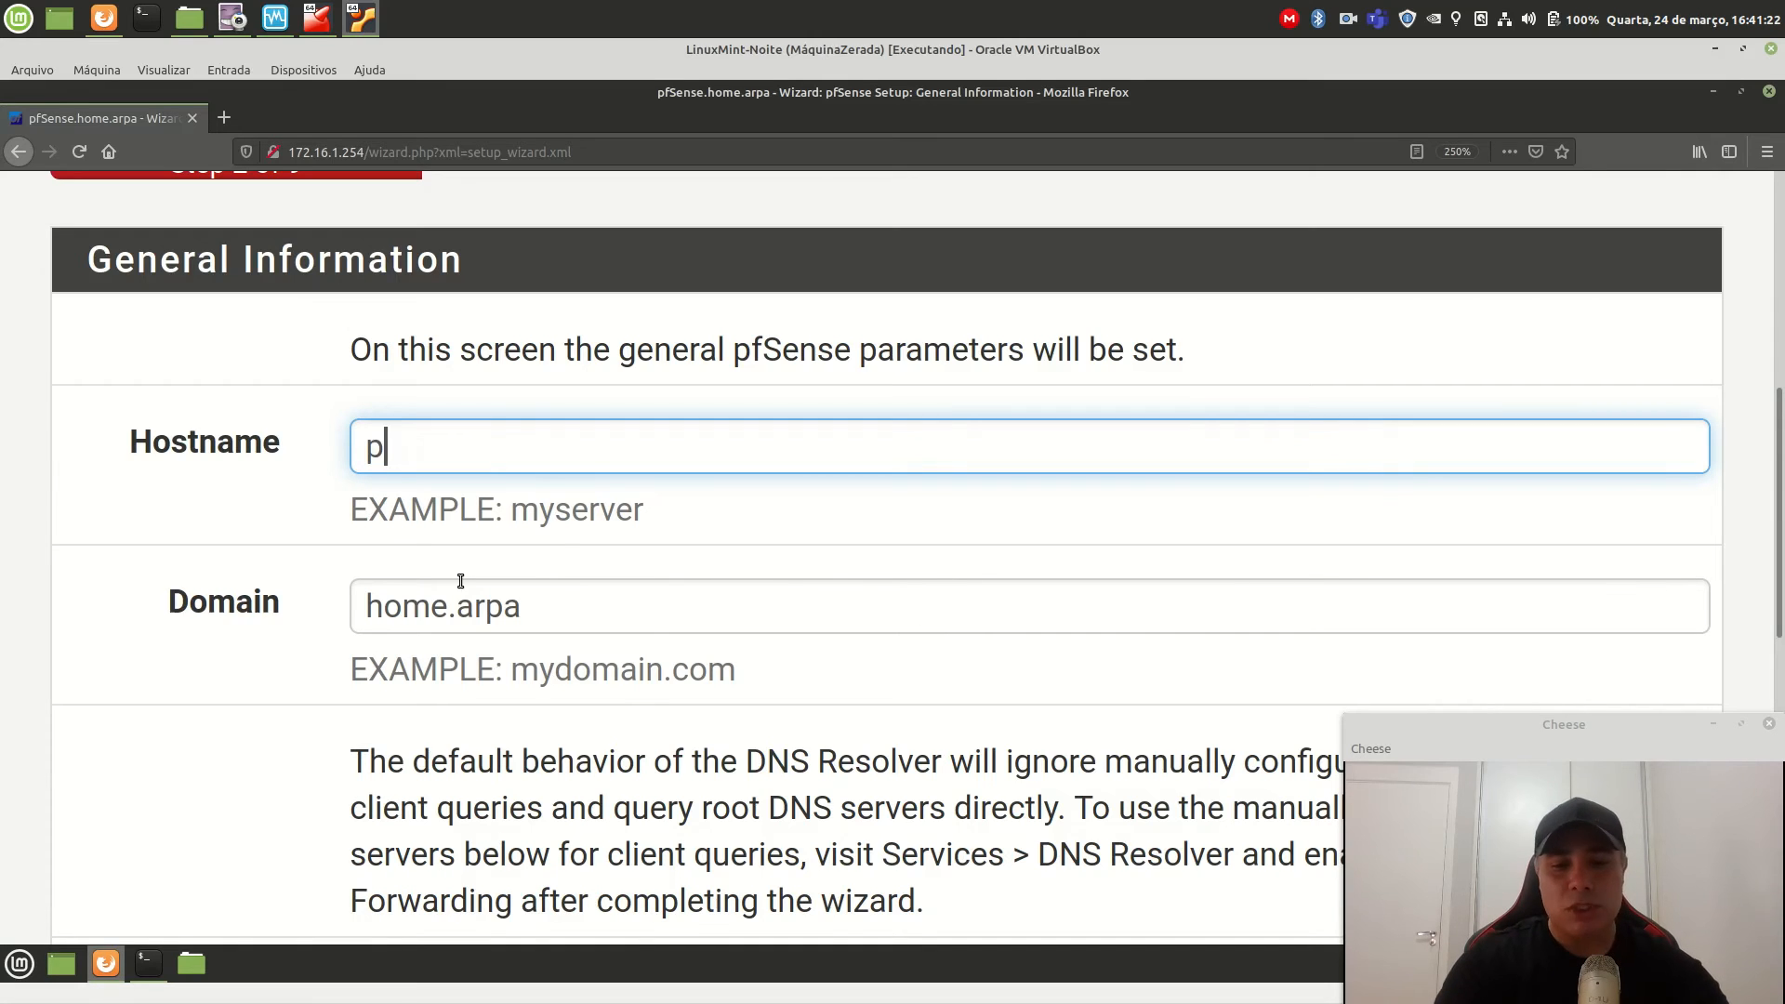
text(tispo01fw01)
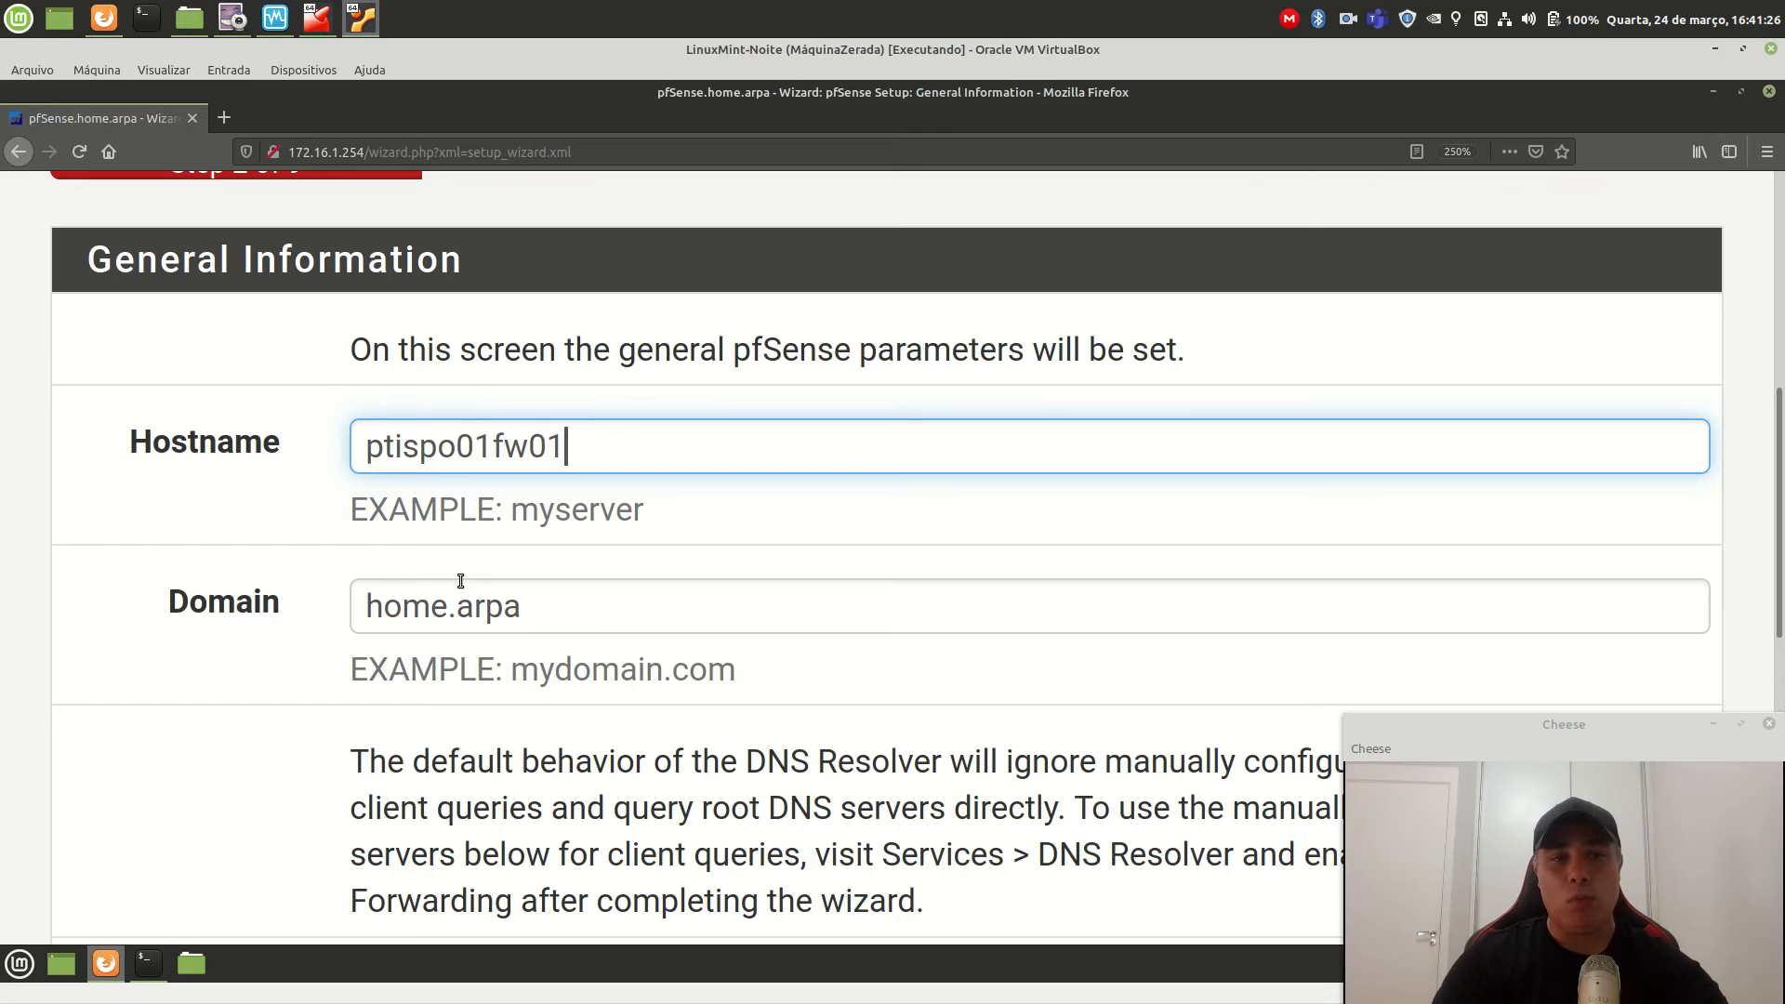
key(Tab)
scroll(706, 735, down, 1)
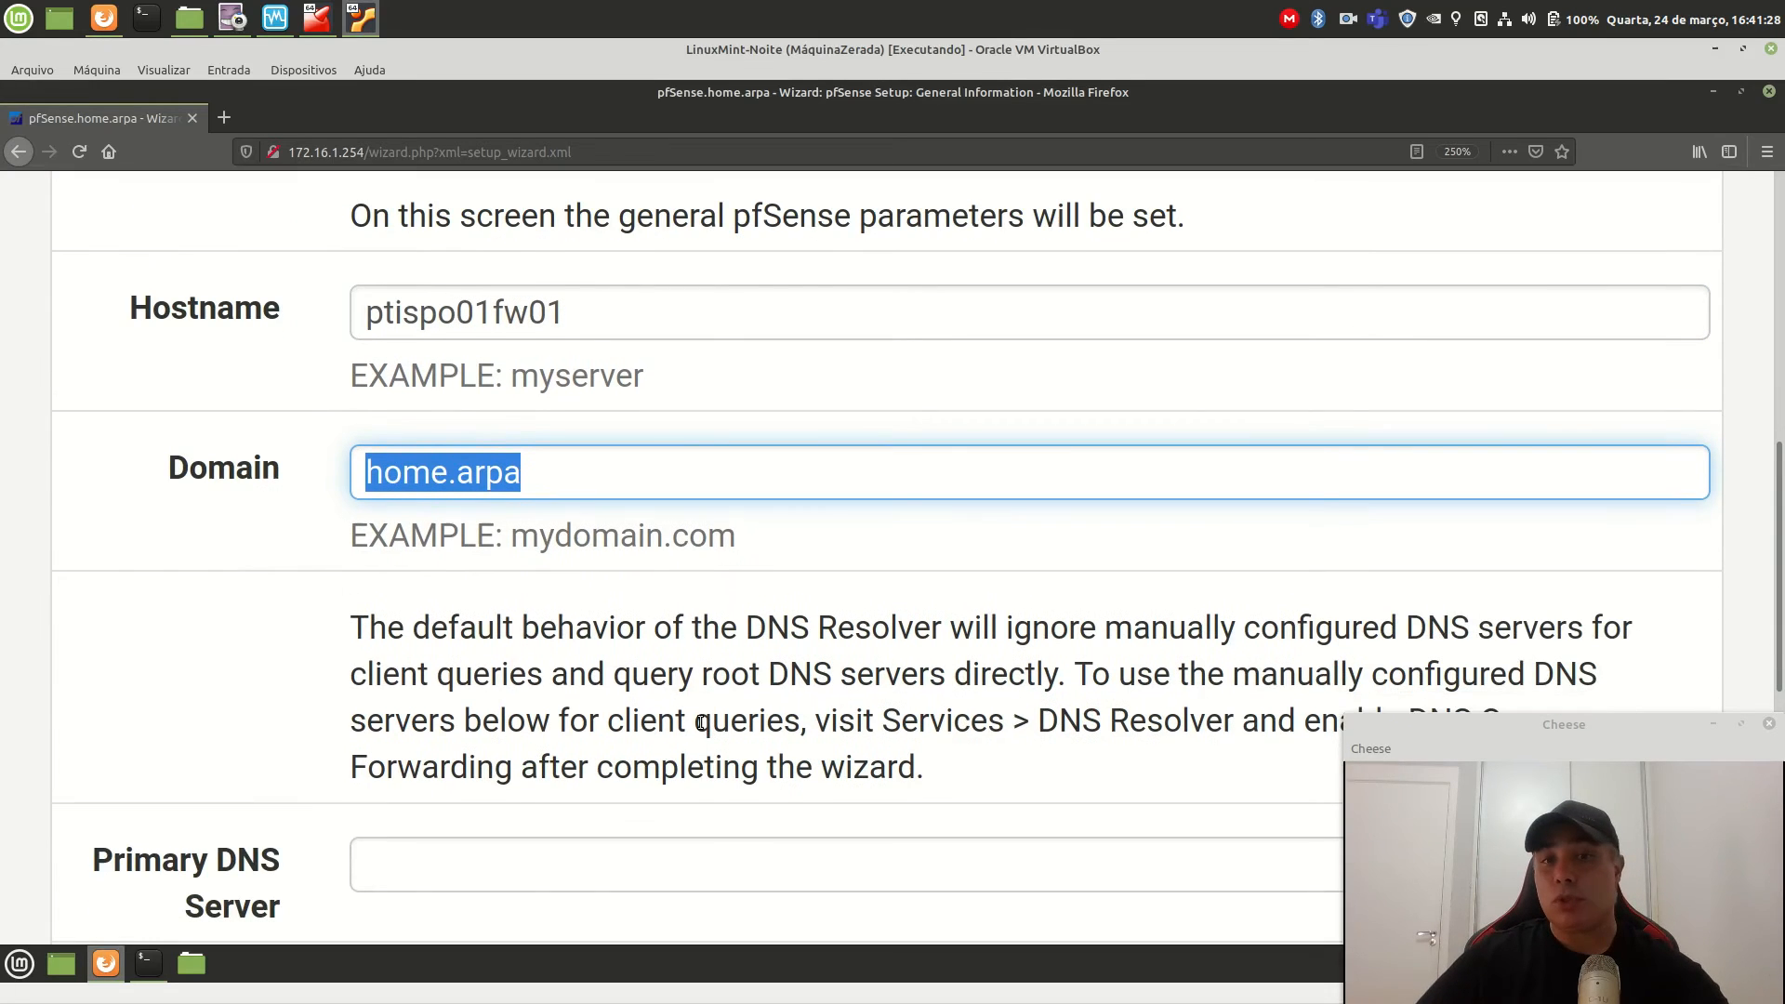
text(pti.intra)
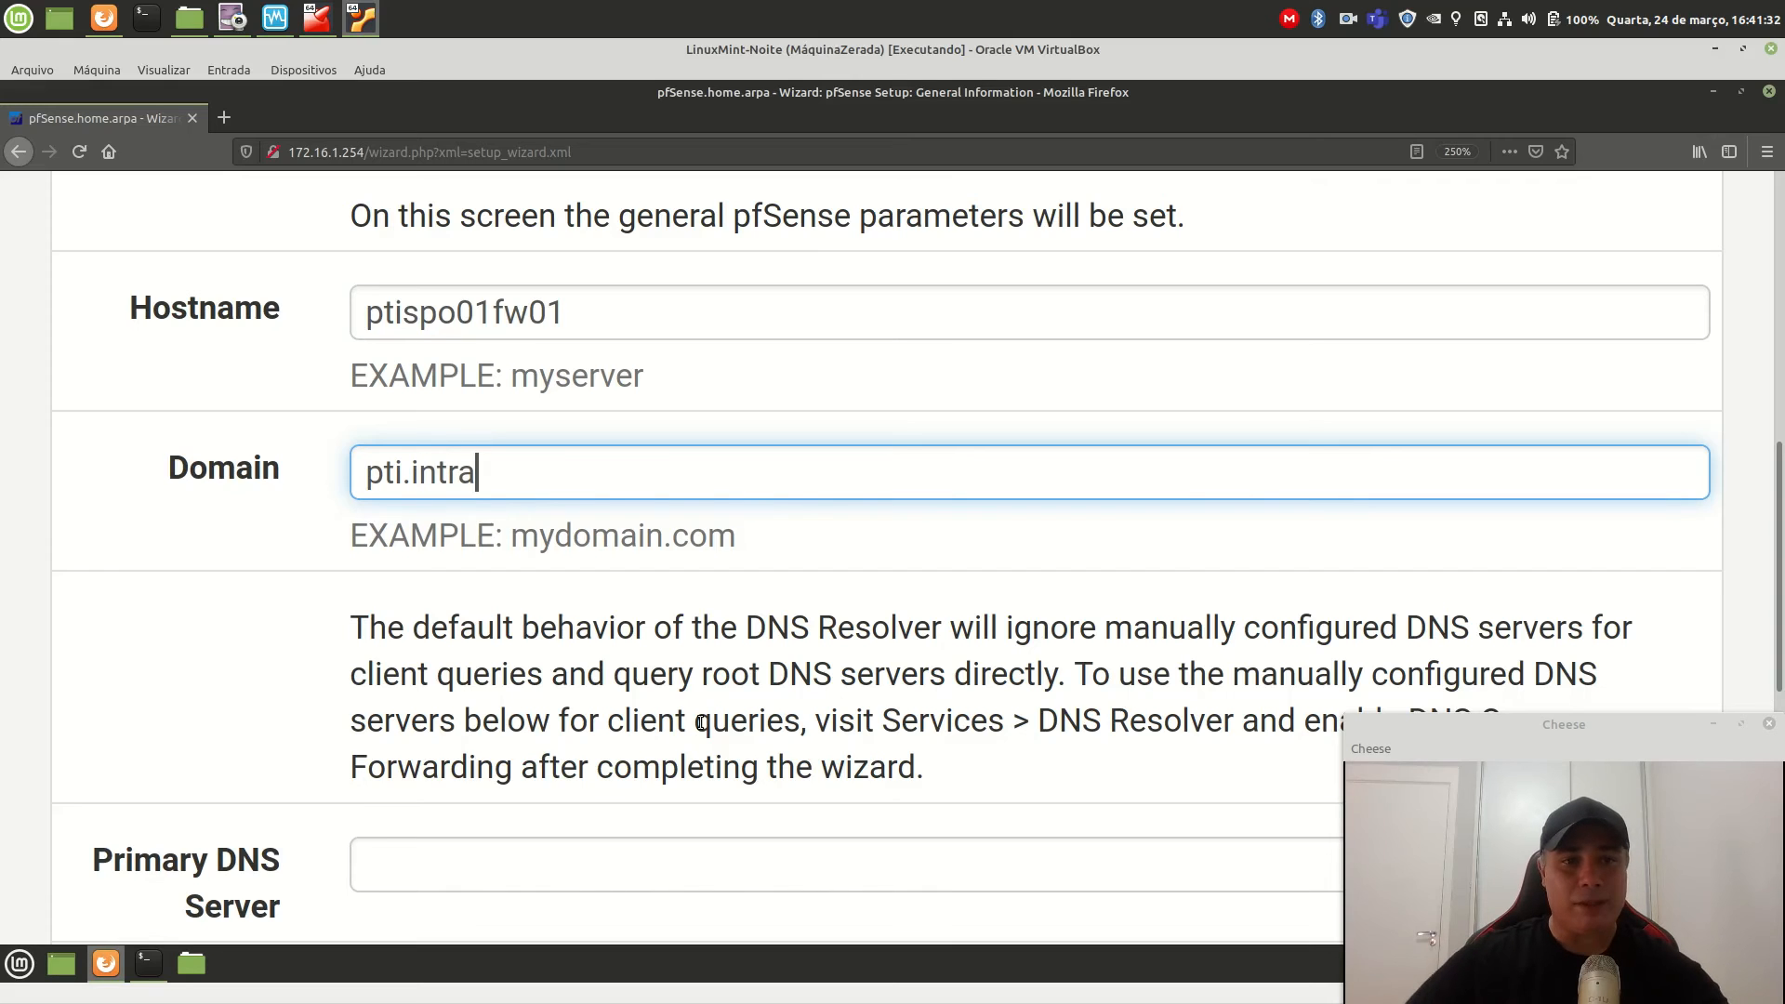
key(Tab)
Uncheck Override DNS and set DNS servers 8.8.8.8 (primary) and 8.8.4.4 (secondary).
scroll(784, 674, down, 2)
scroll(784, 674, down, 2)
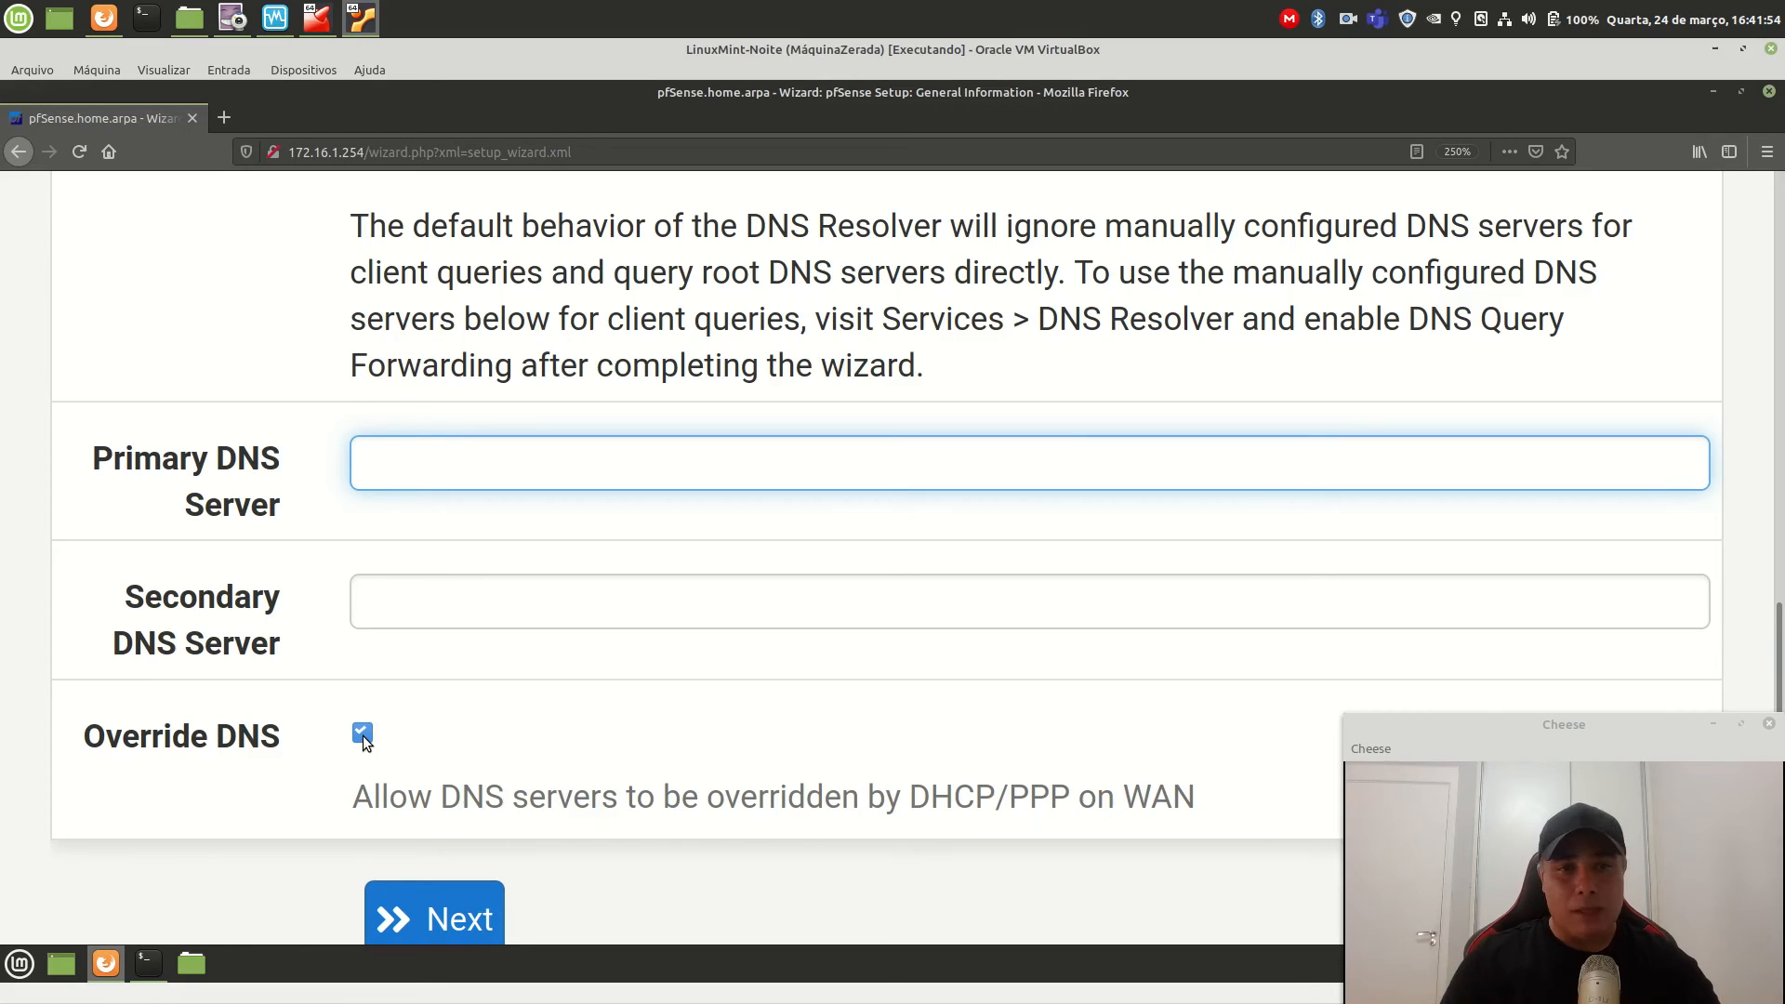
click(364, 734)
click(442, 468)
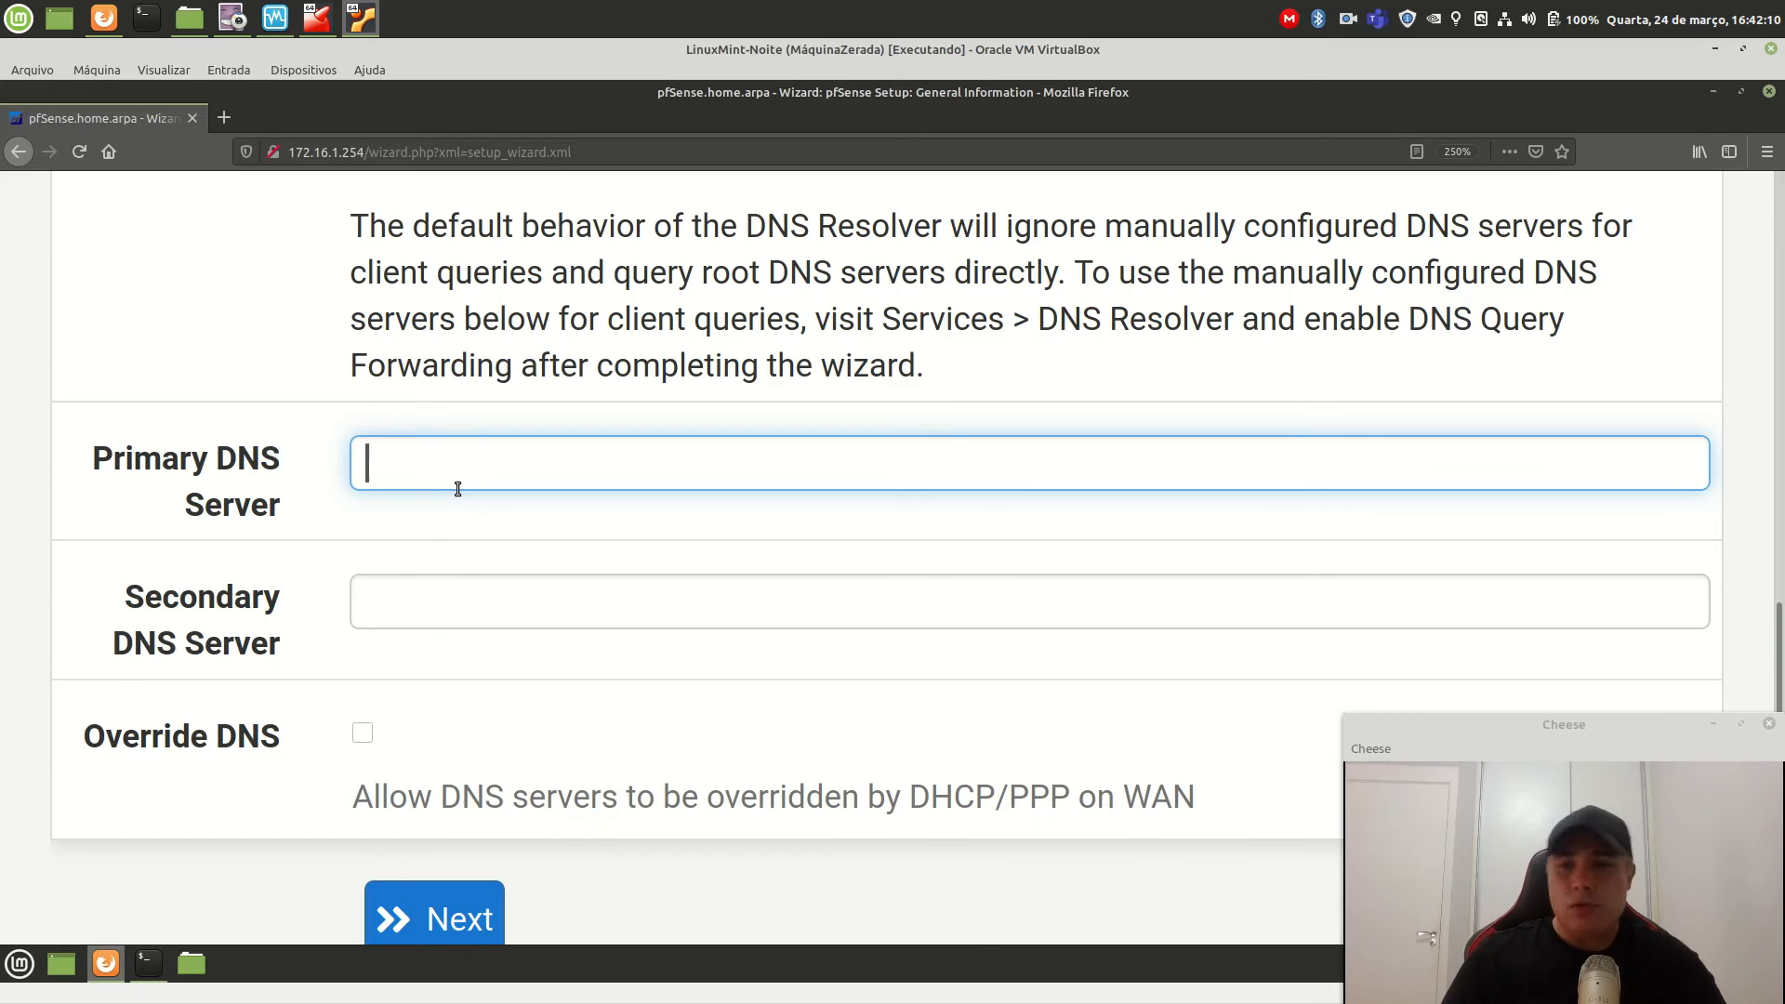
text(8.8.8.8)
key(Tab)
text(8.8.)
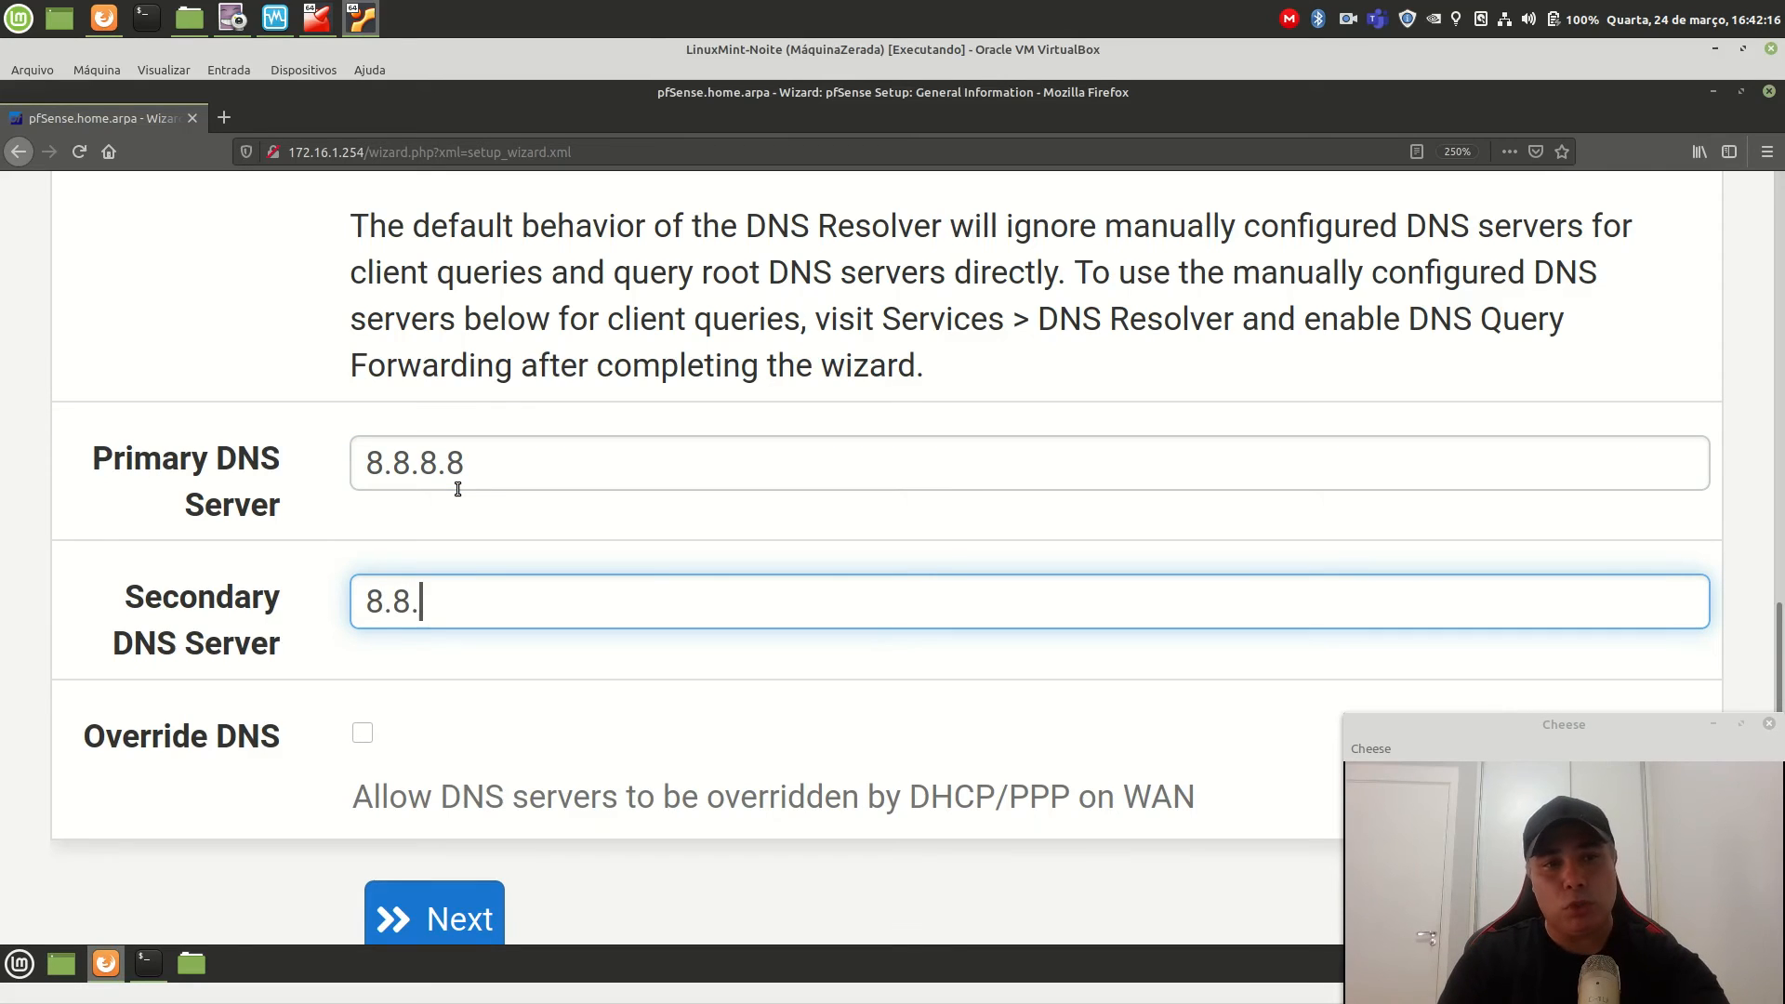
text(4.4)
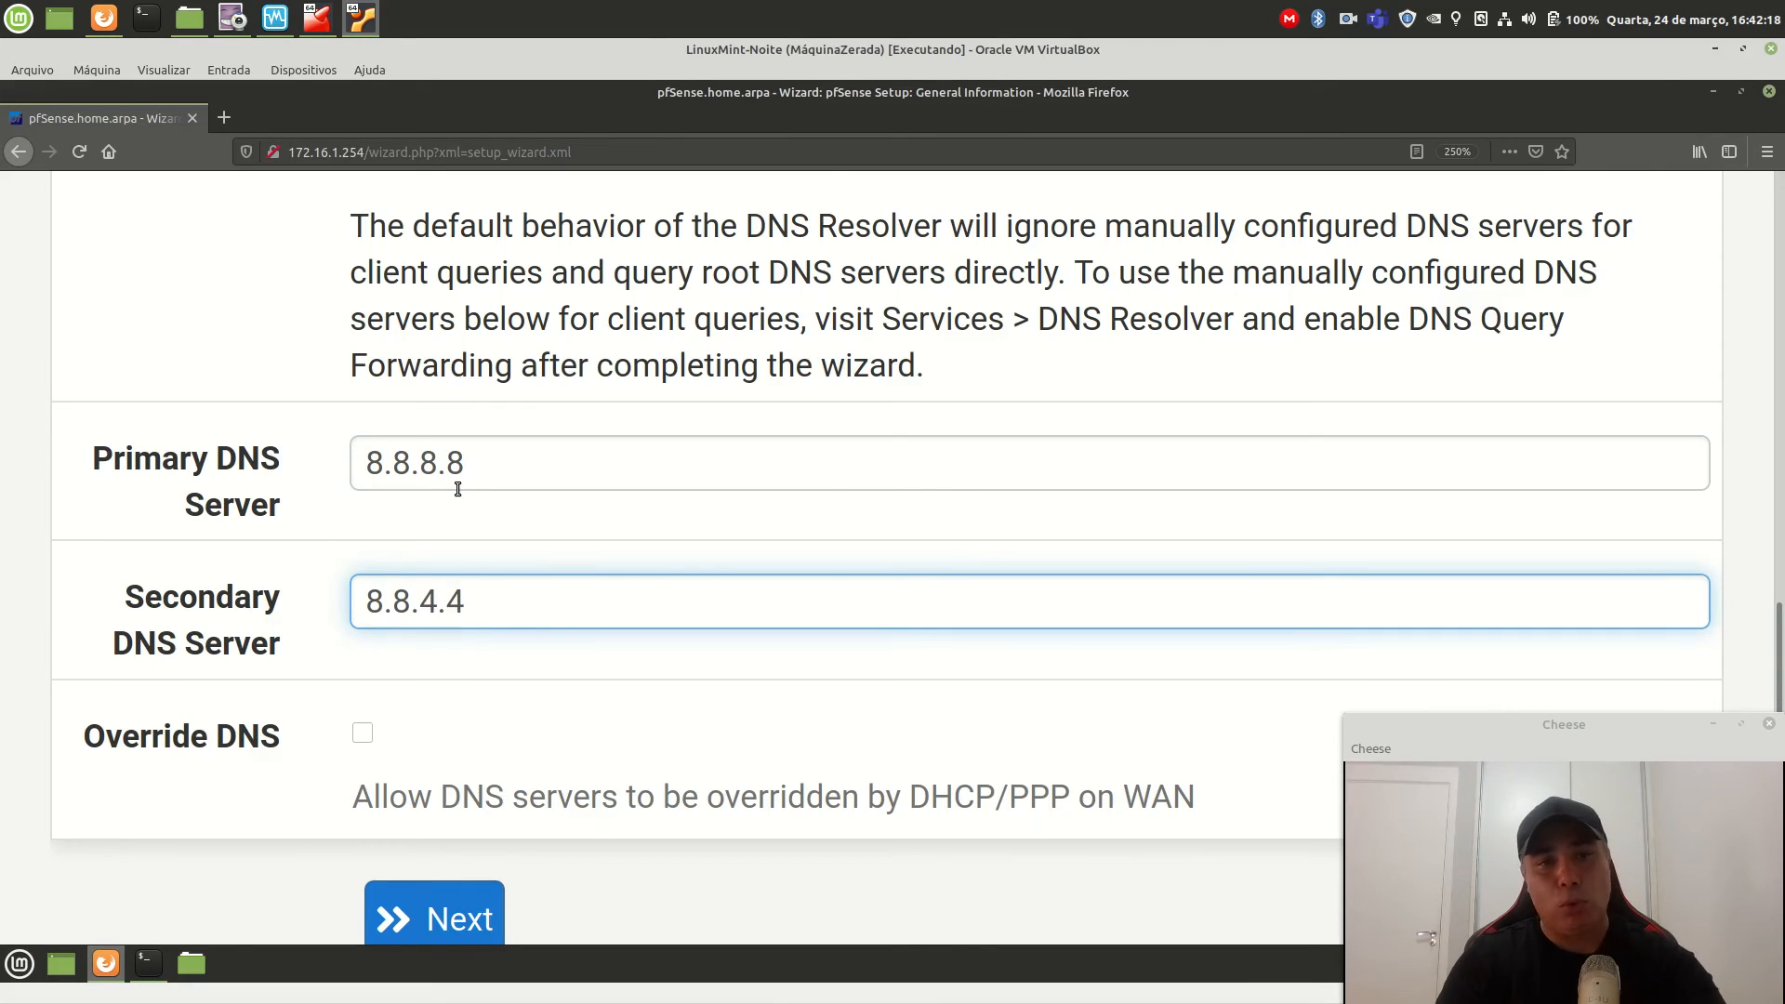
key(Tab)
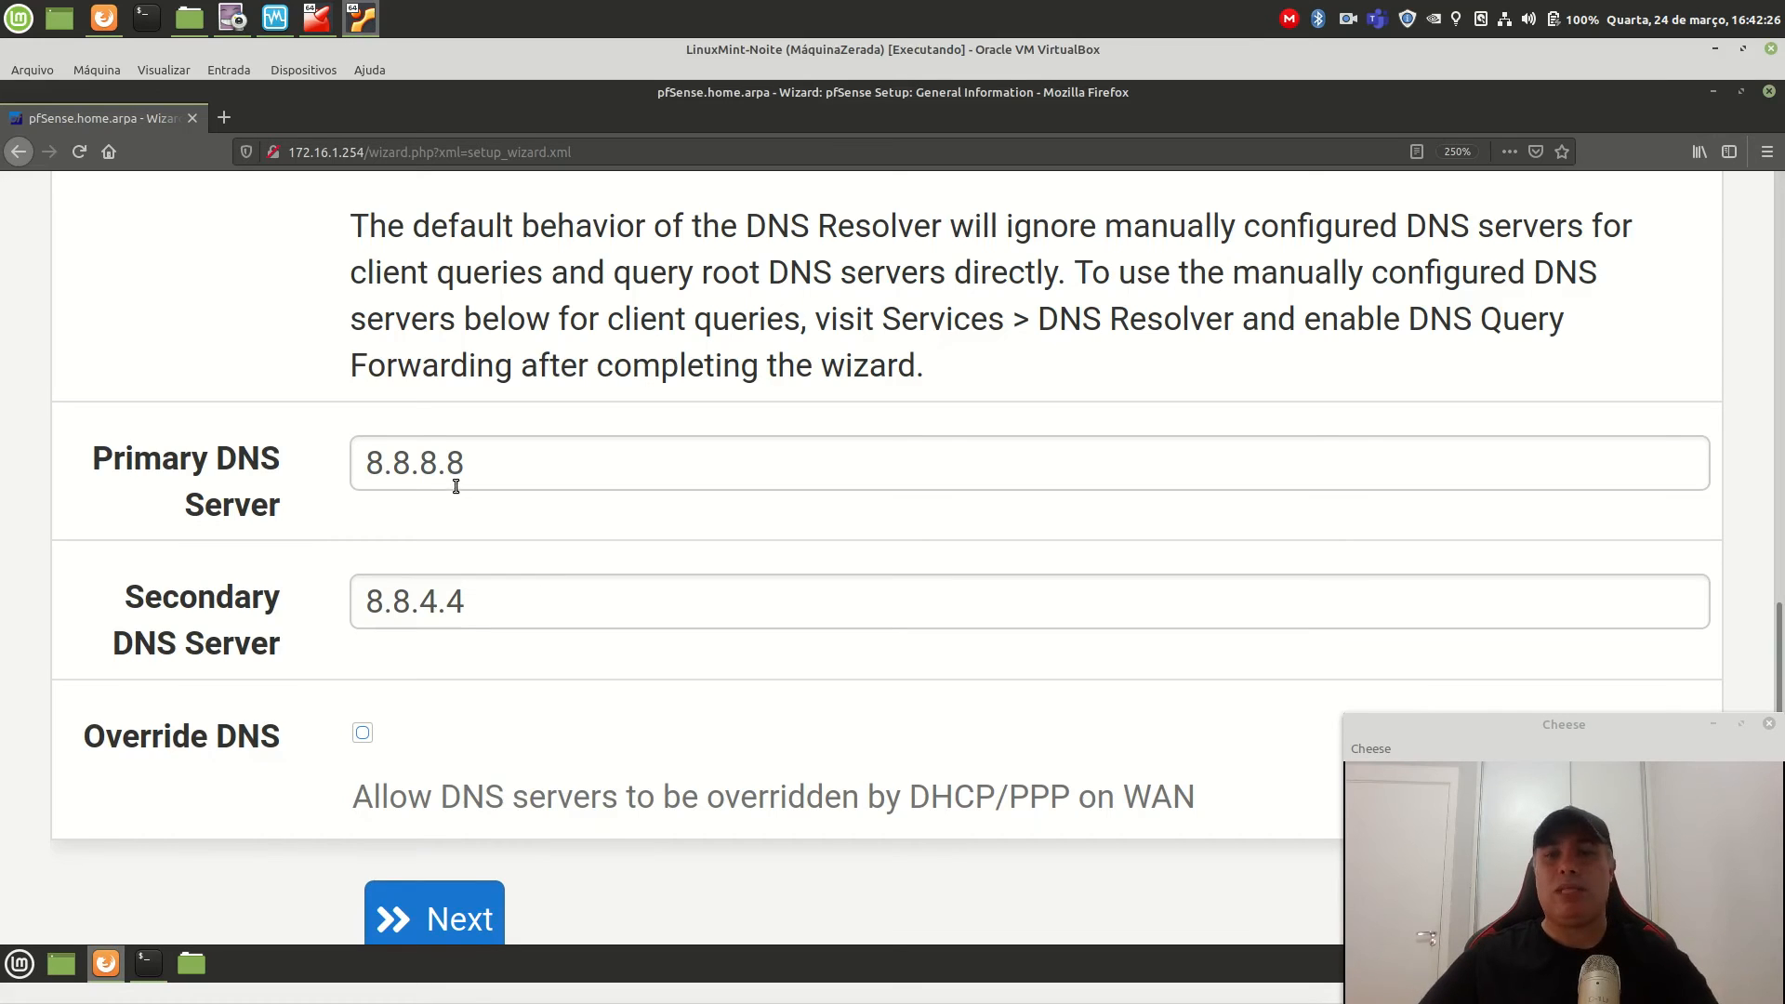
scroll(800, 791, down, 2)
click(456, 707)
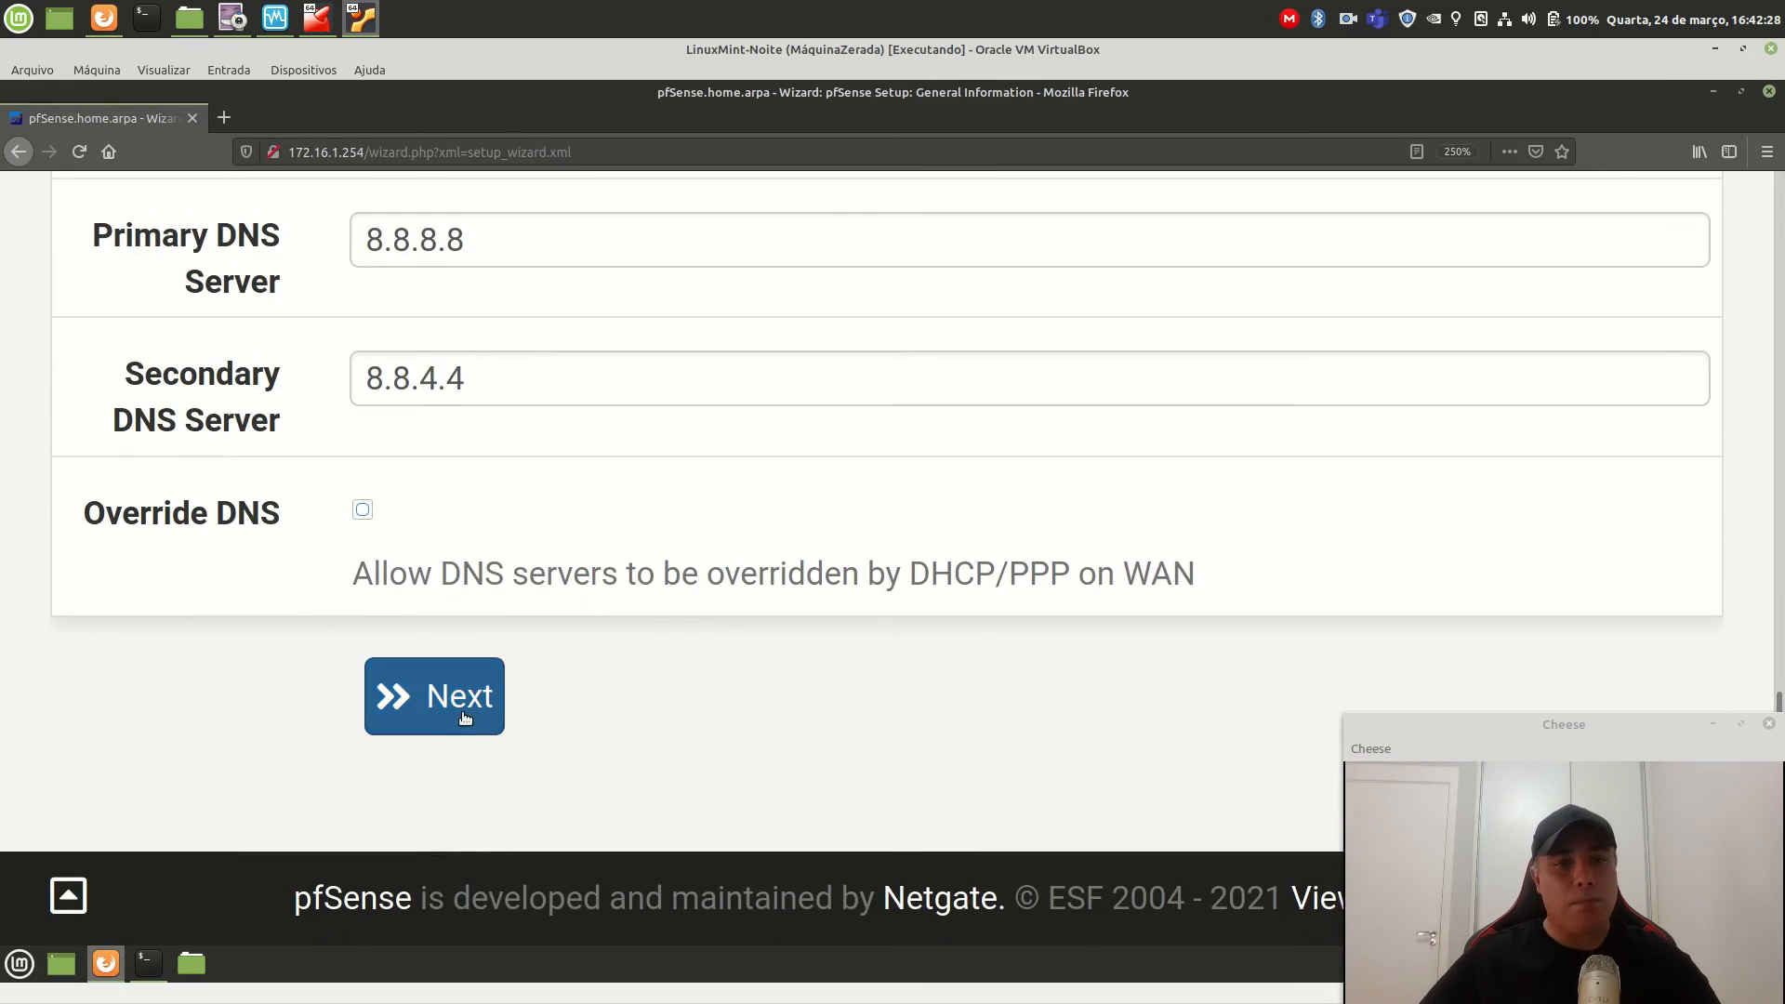
Replace the time server hostname with a.st1.ntp.br.
scroll(809, 712, down, 4)
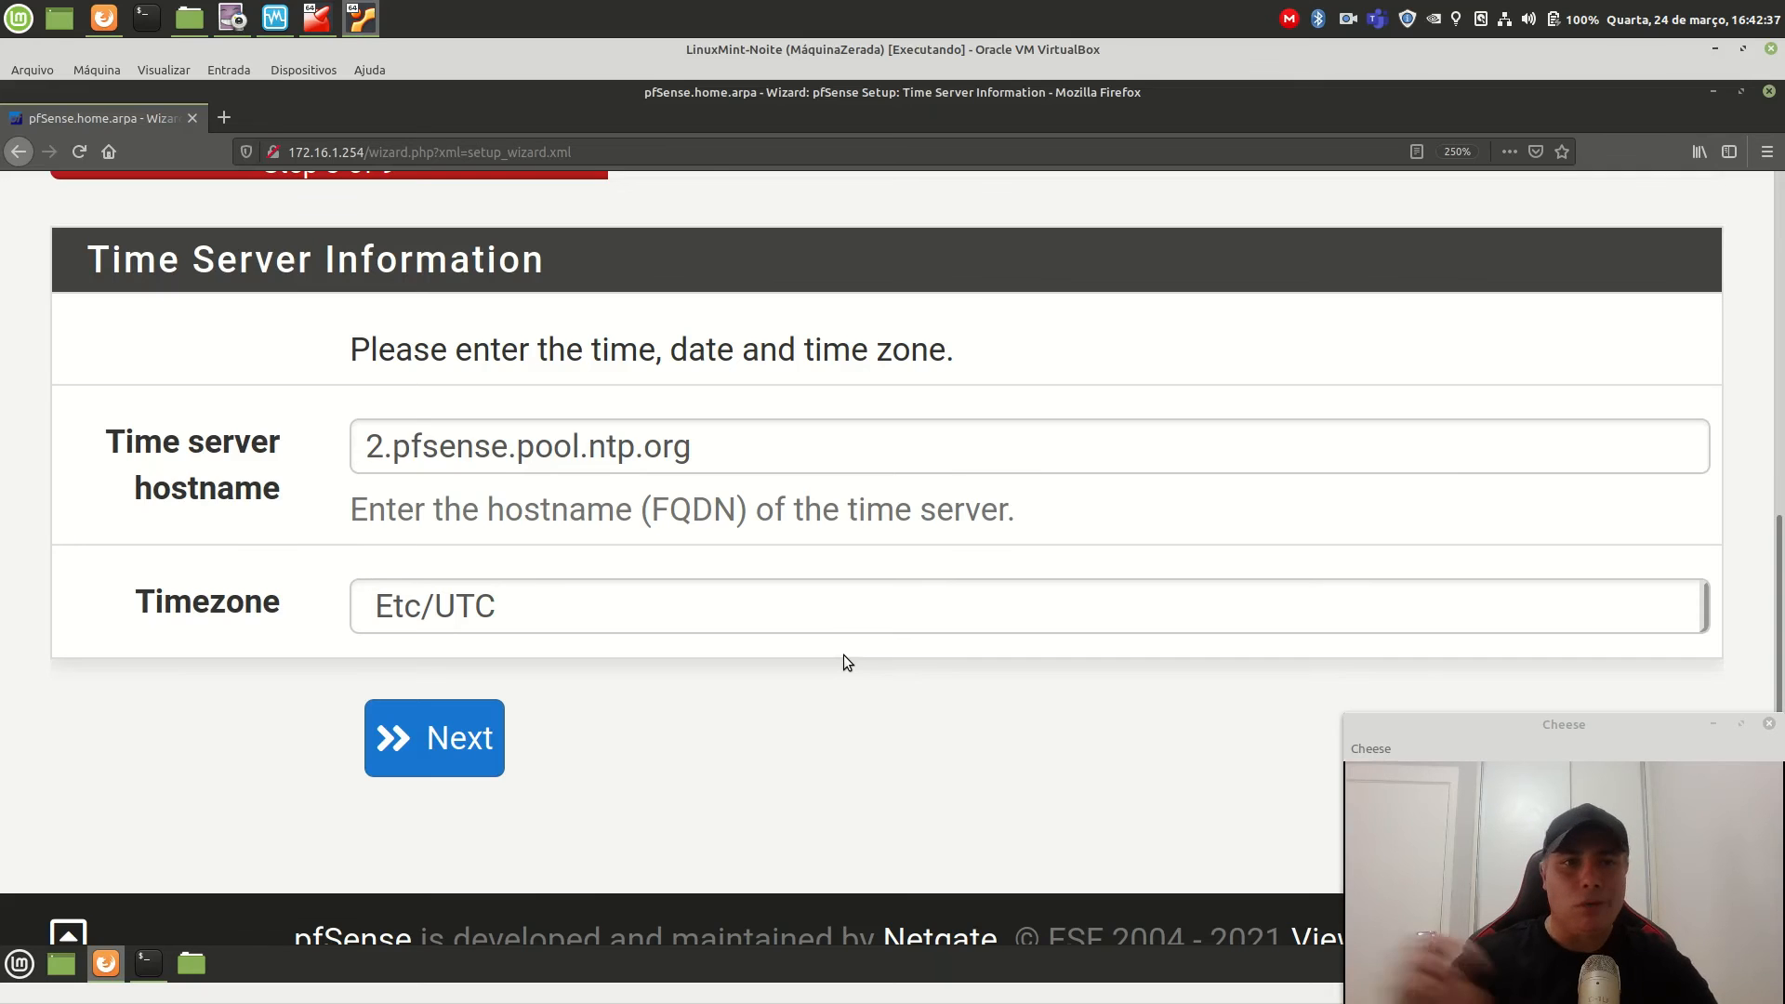
drag(720, 447, 242, 443)
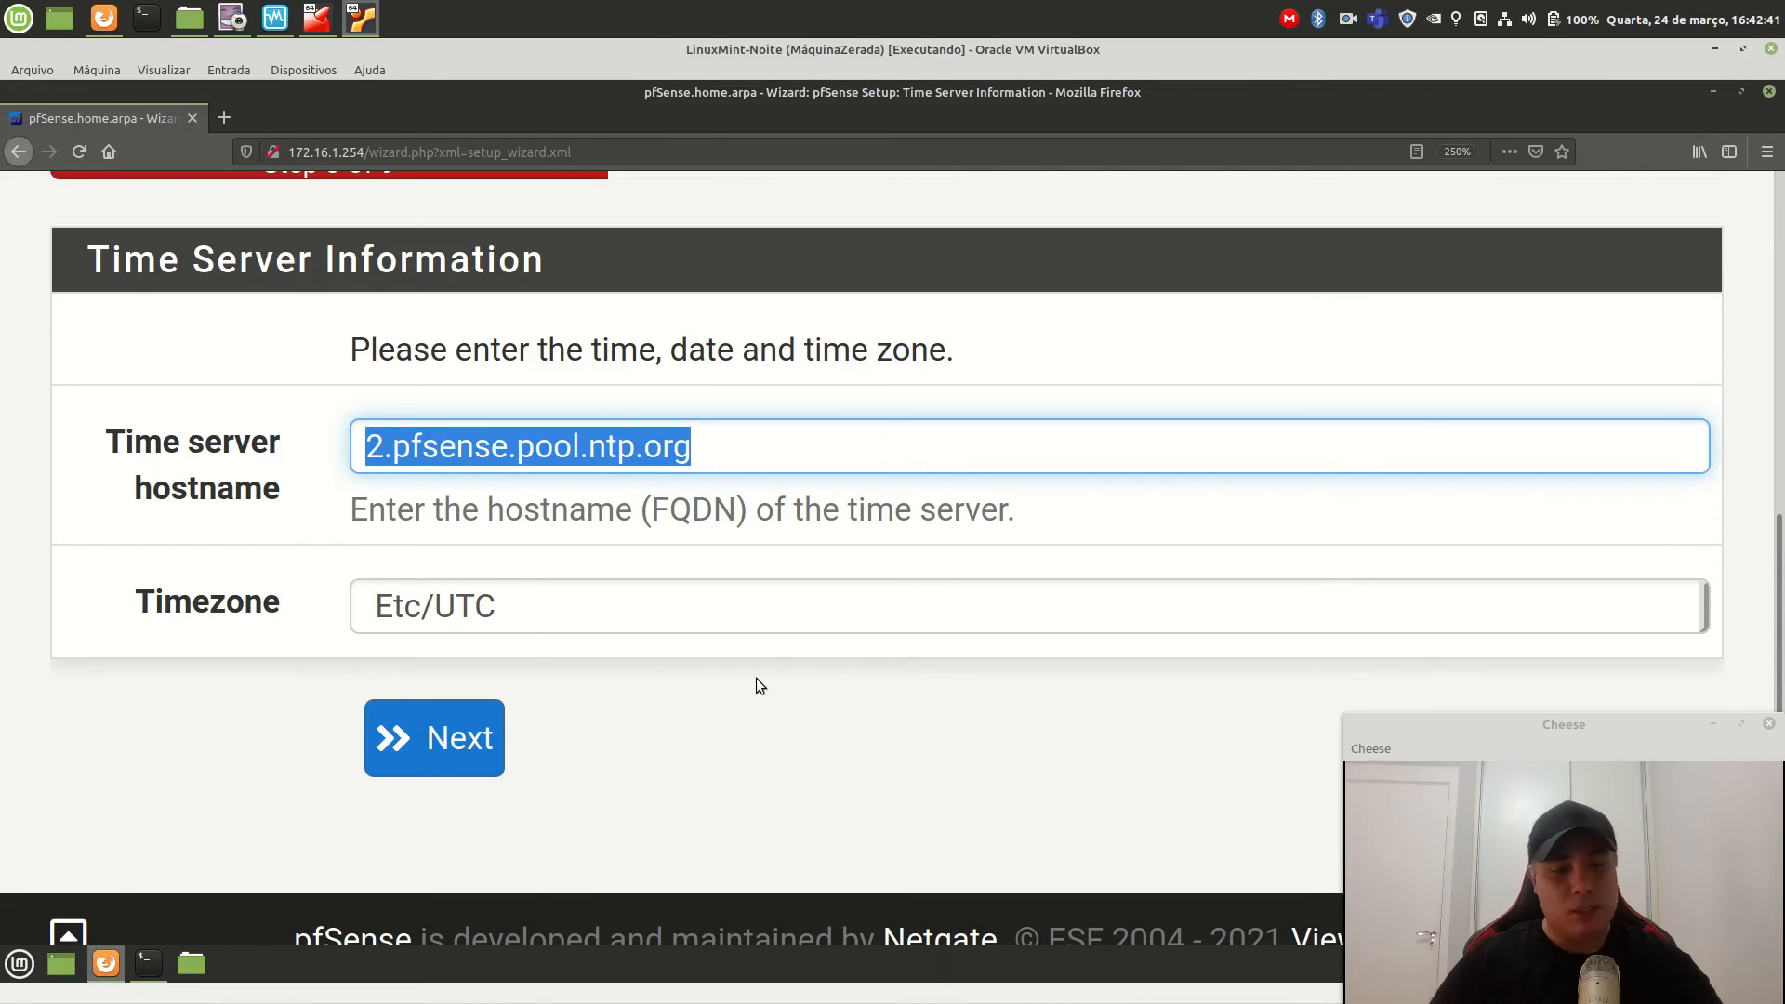
text(a.st1.ntp.br)
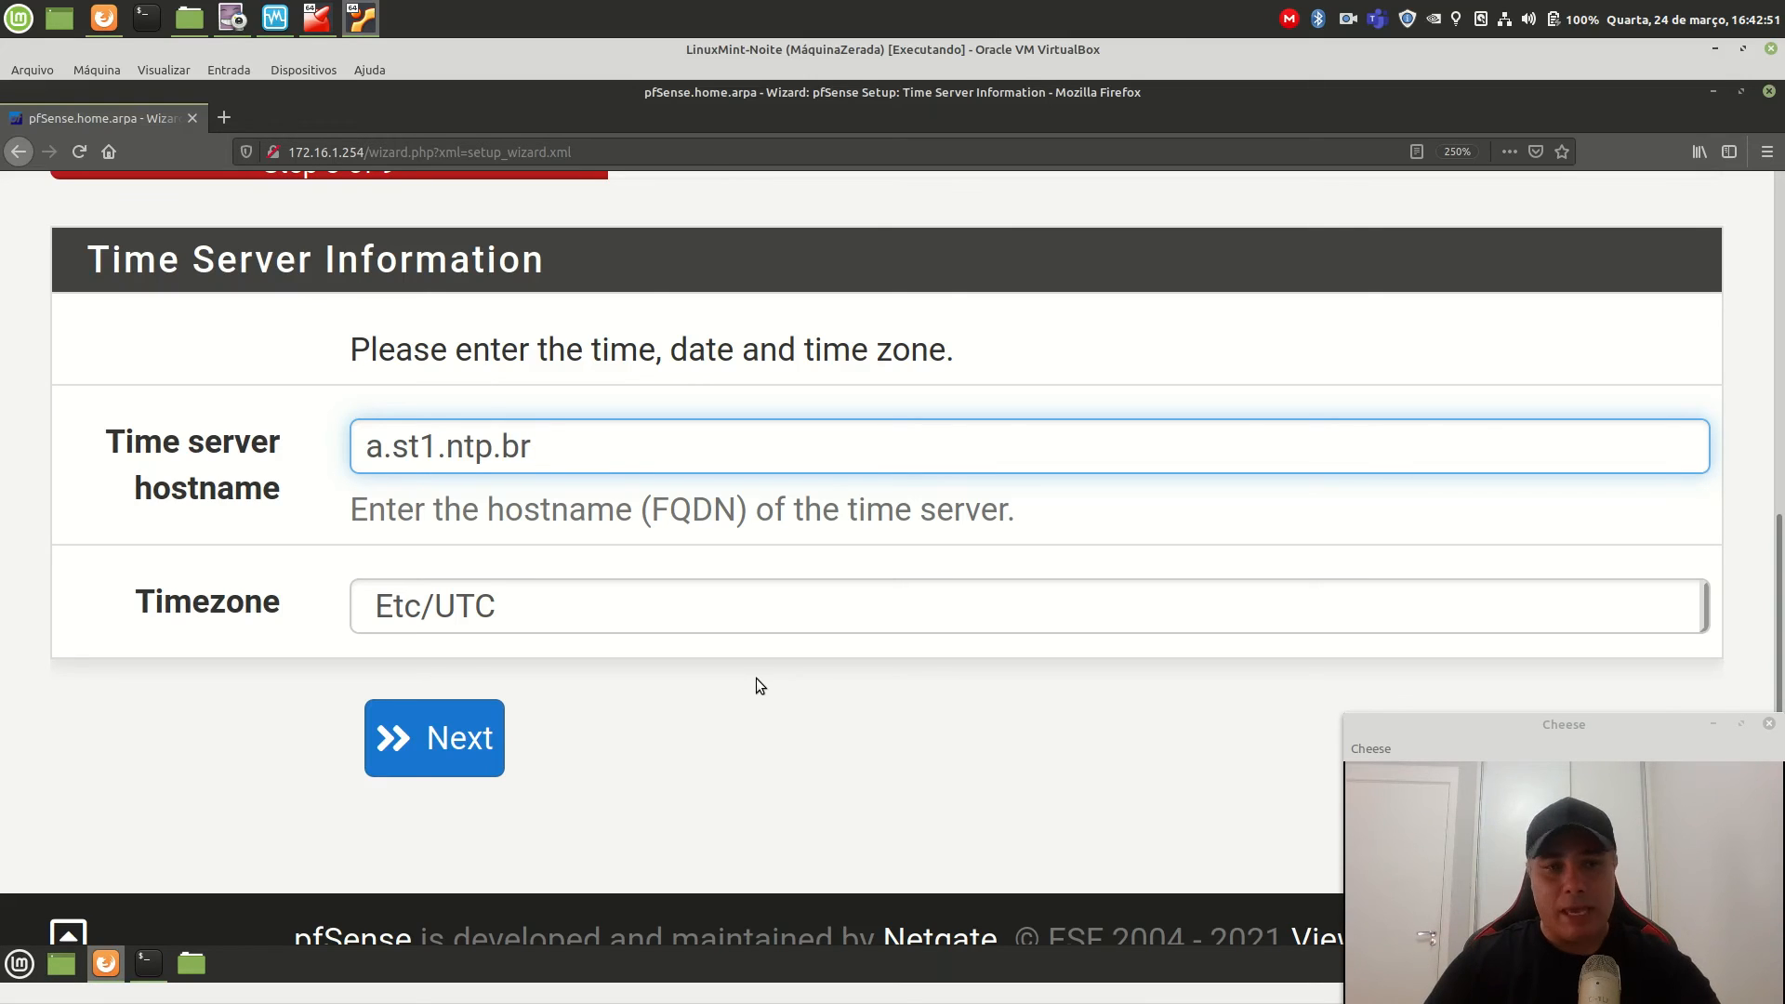
key(Tab)
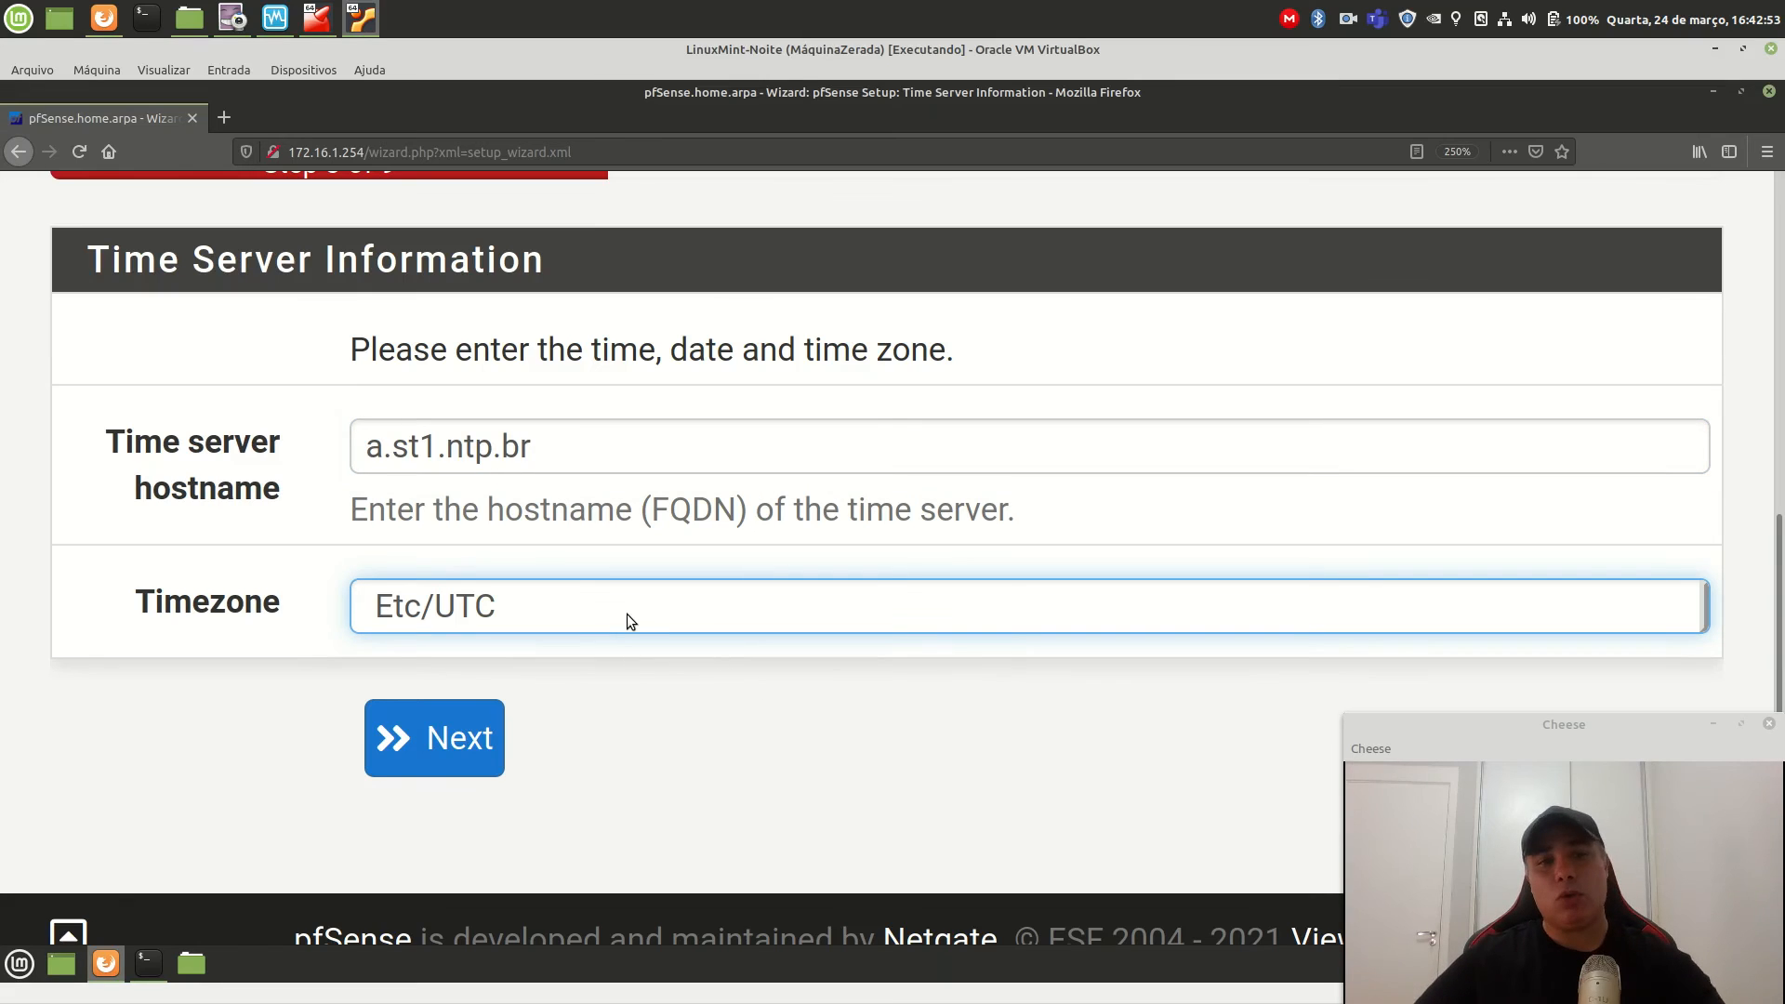
Choose America/Sao_Paulo as the timezone.
click(628, 612)
scroll(783, 409, up, 15)
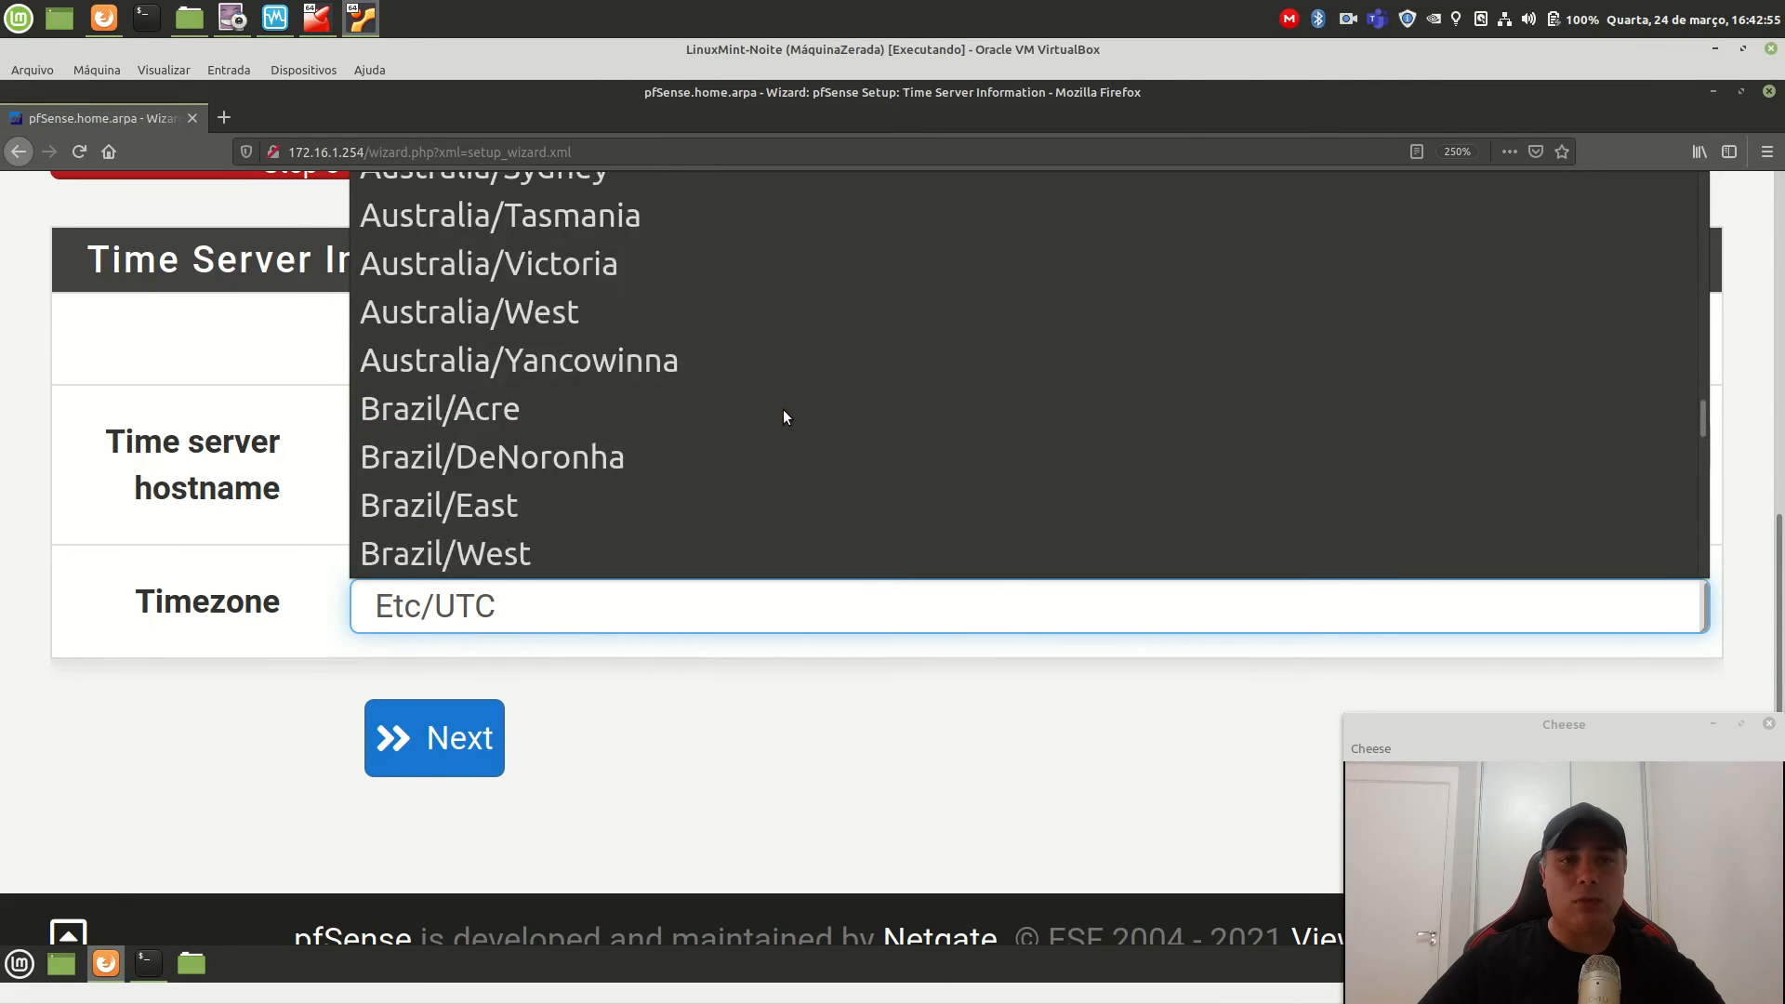
scroll(783, 410, up, 20)
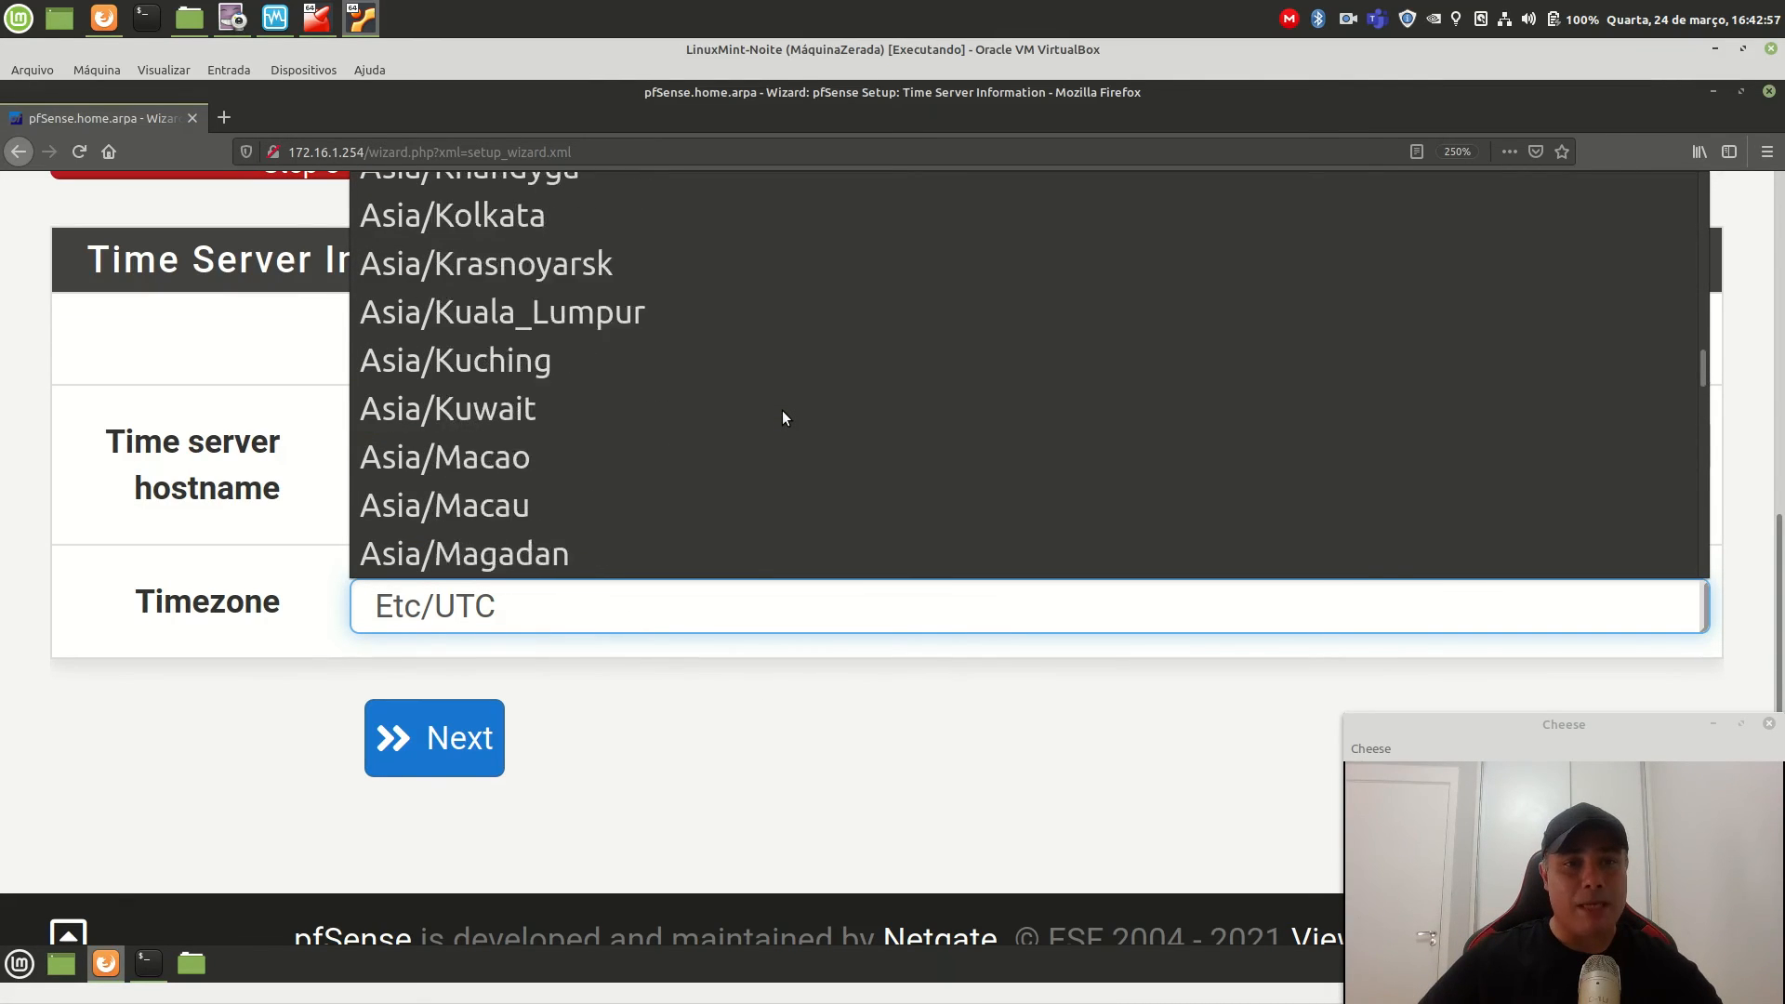
scroll(782, 417, up, 15)
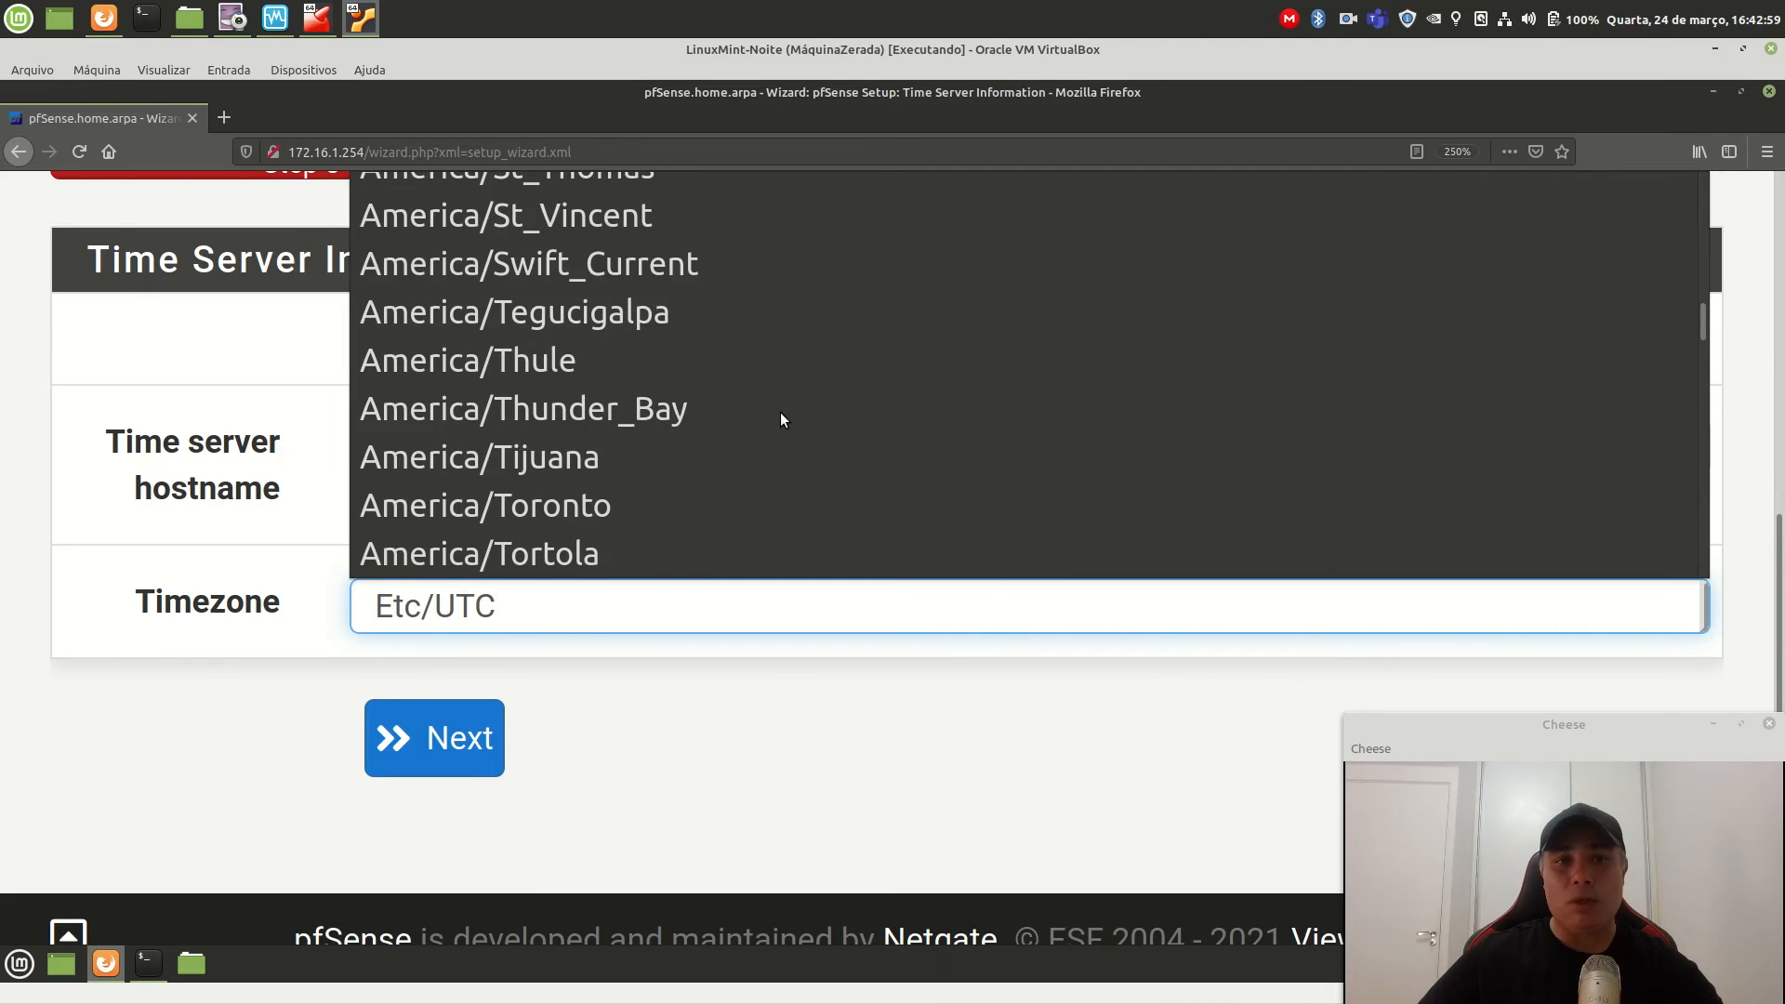
scroll(781, 419, up, 3)
scroll(779, 411, up, 3)
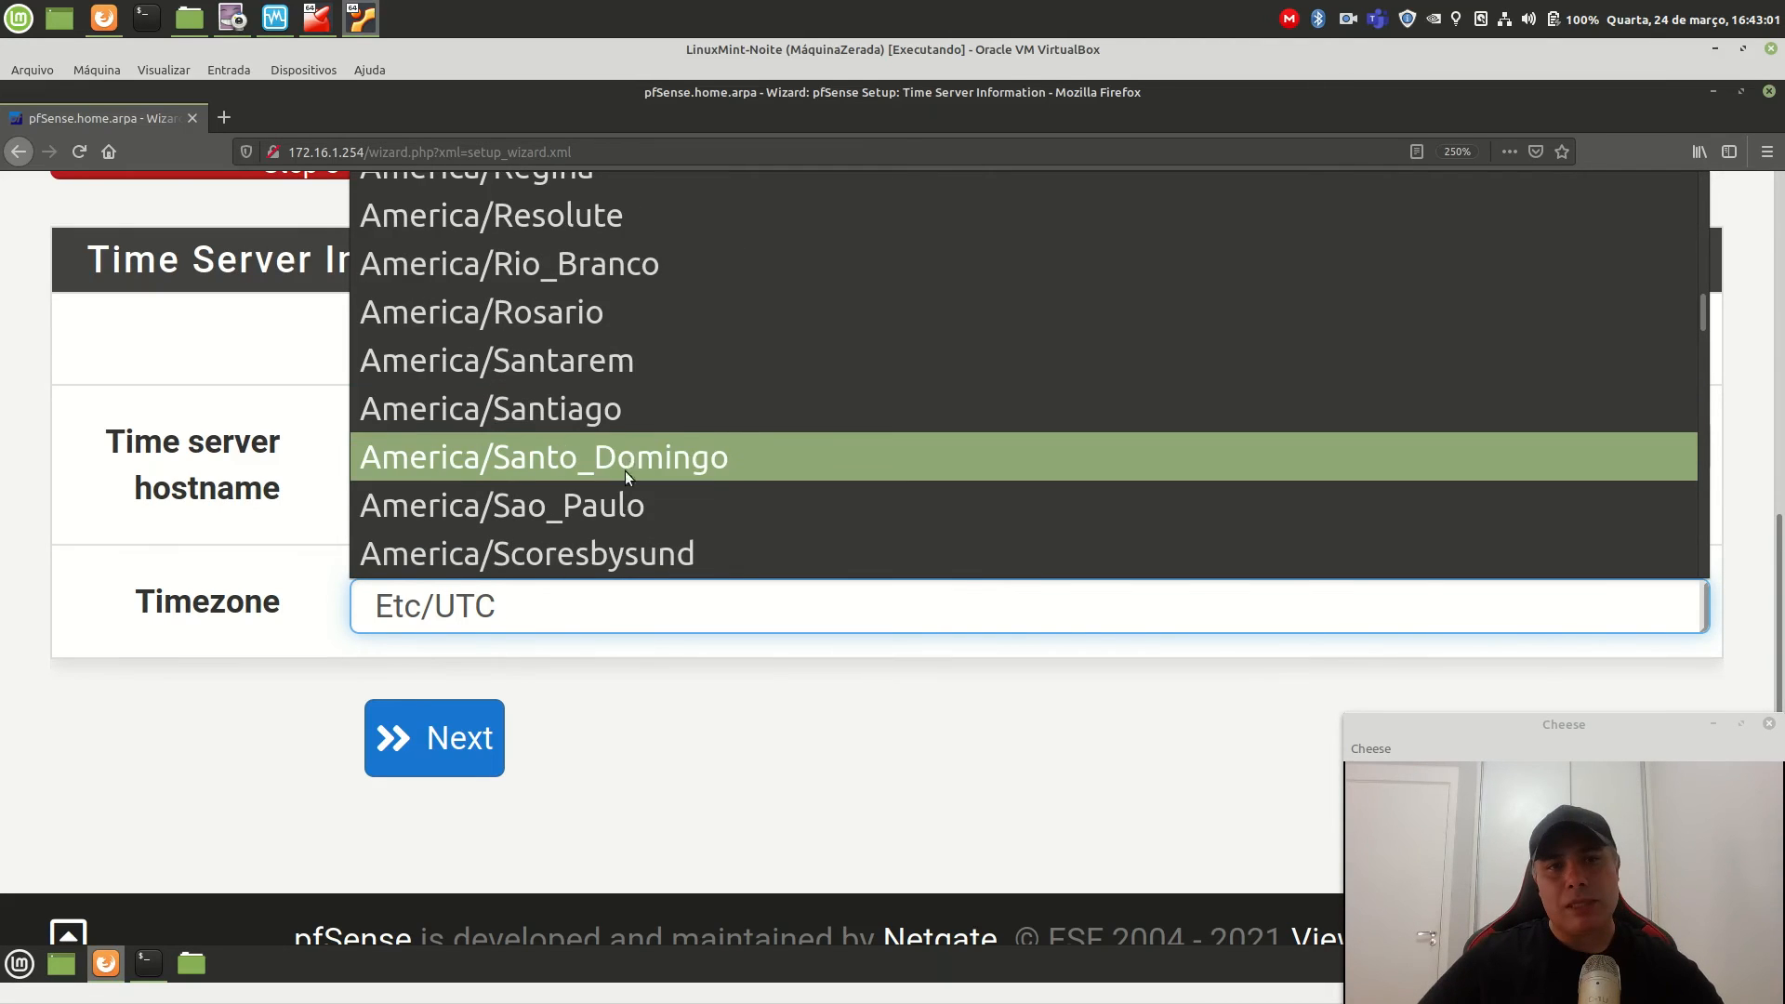
click(625, 508)
click(872, 766)
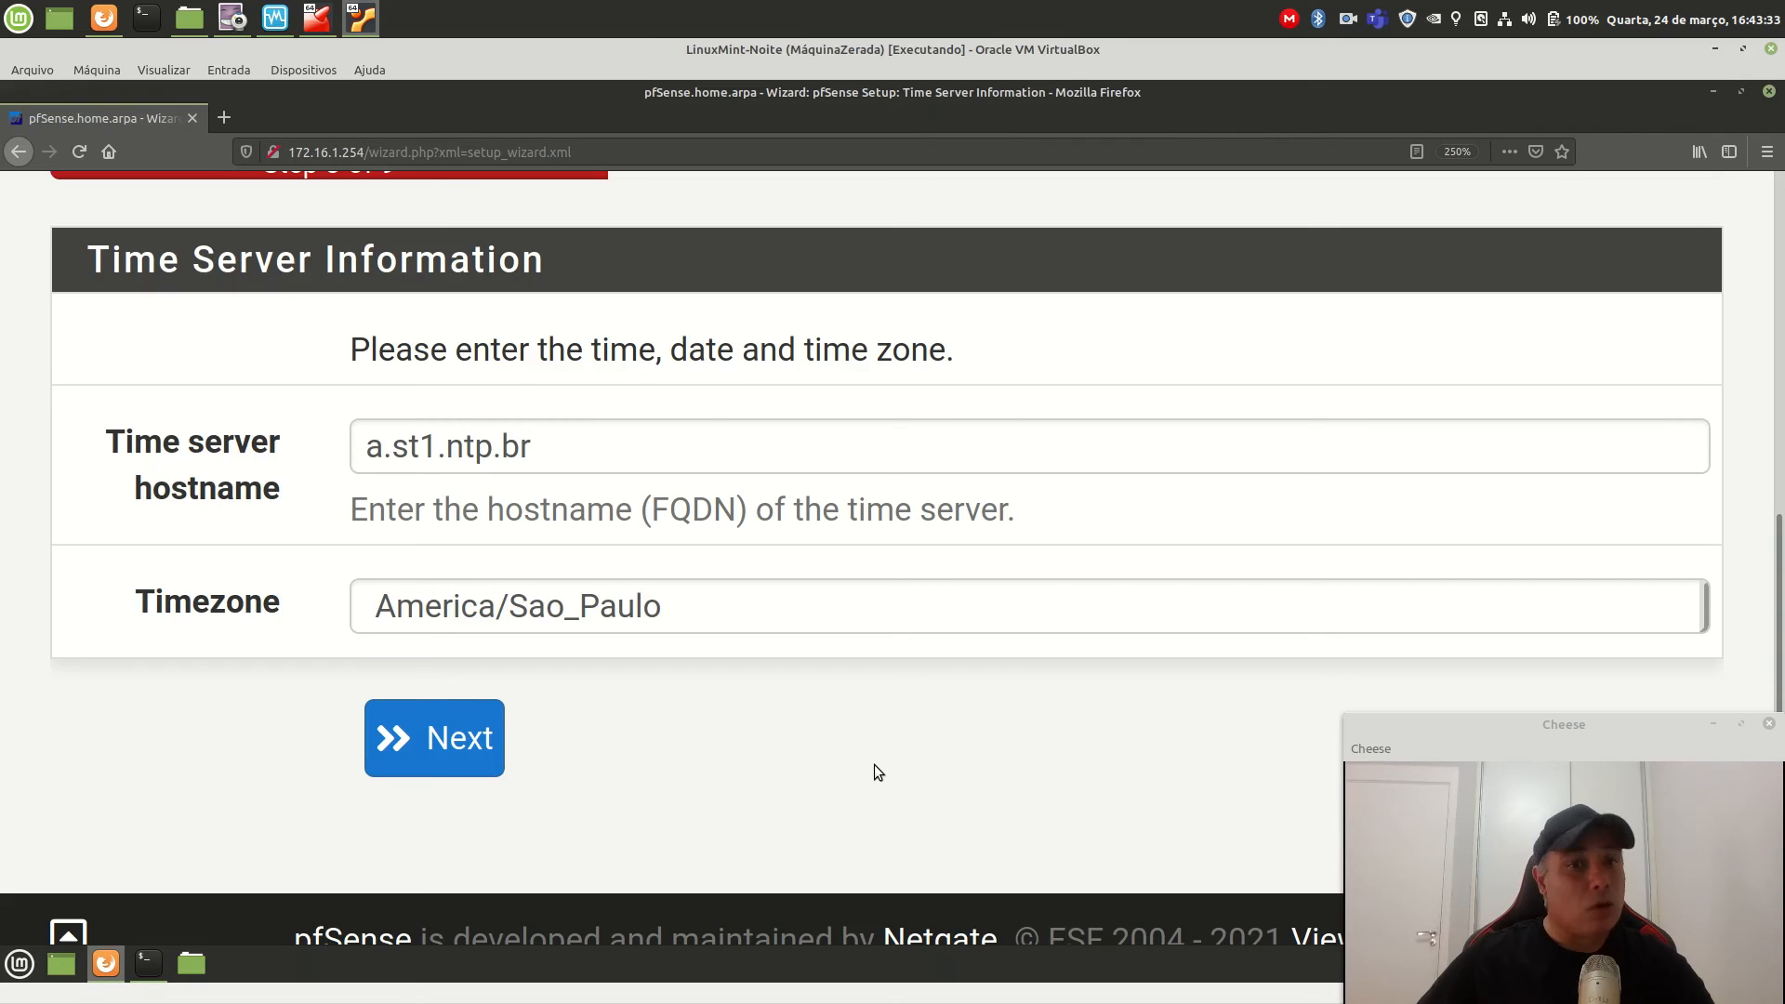
On the WAN page, keep DHCP but uncheck Block RFC1918 Private Networks and Block bogon networks.
click(475, 744)
scroll(472, 744, down, 5)
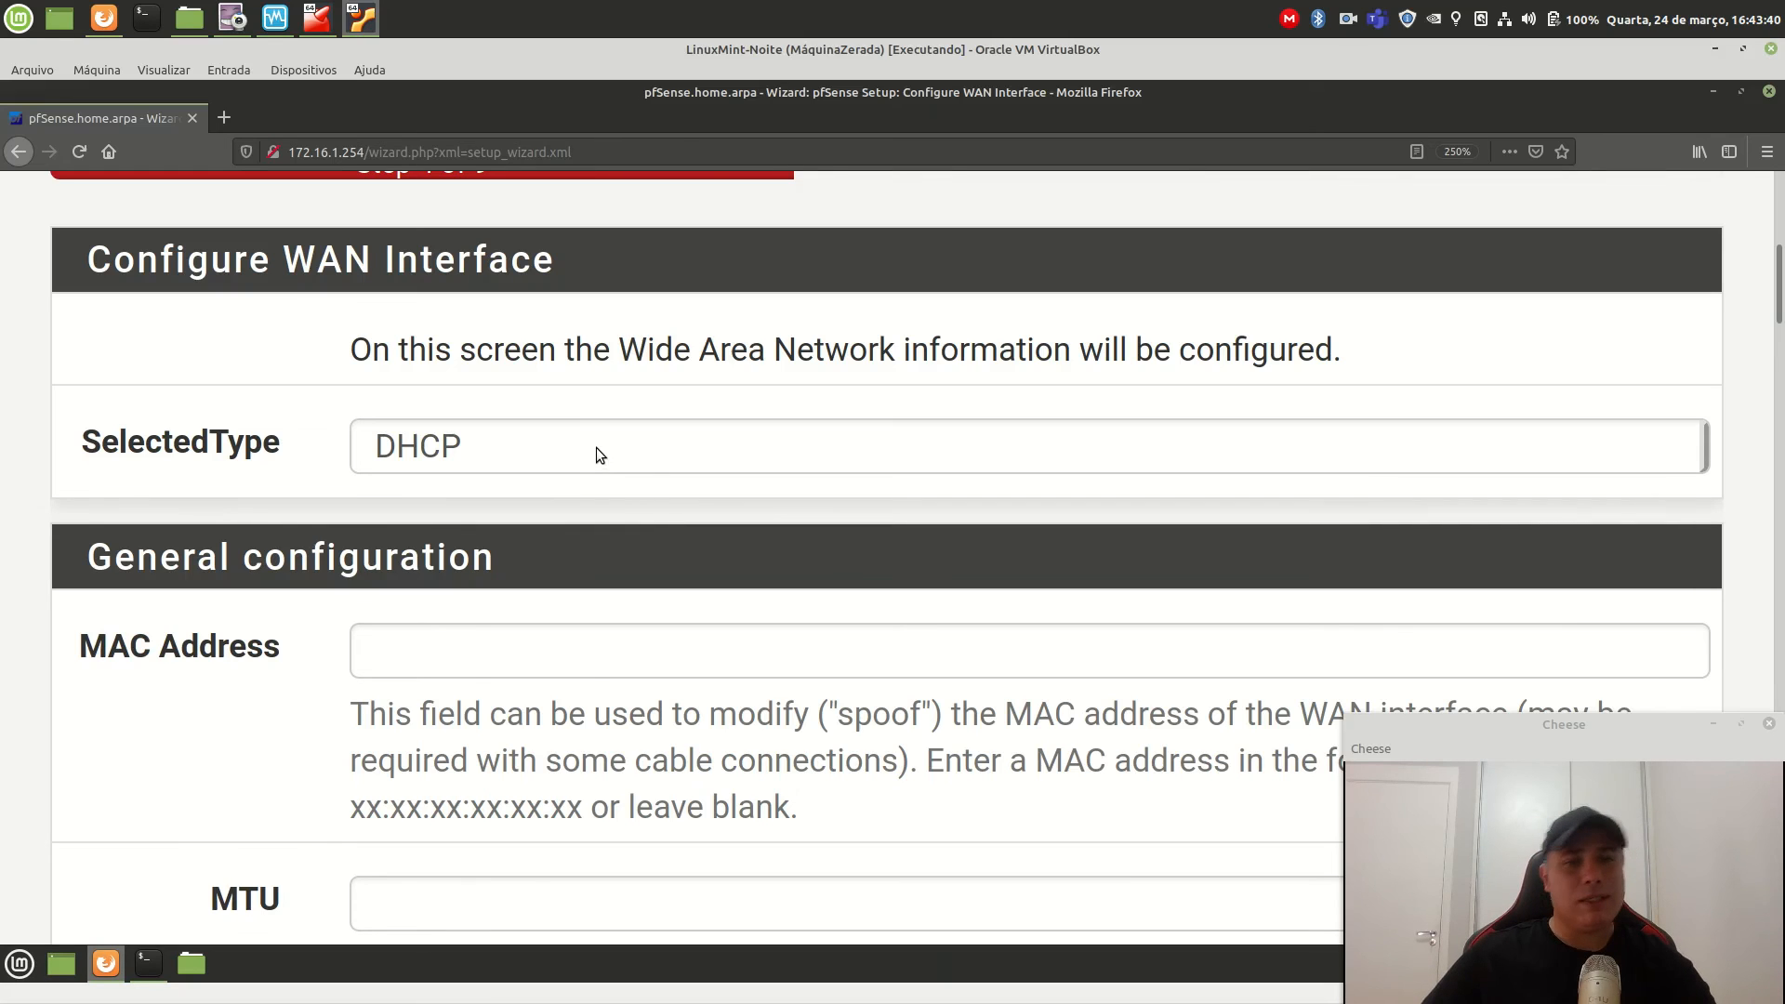
scroll(661, 544, down, 1)
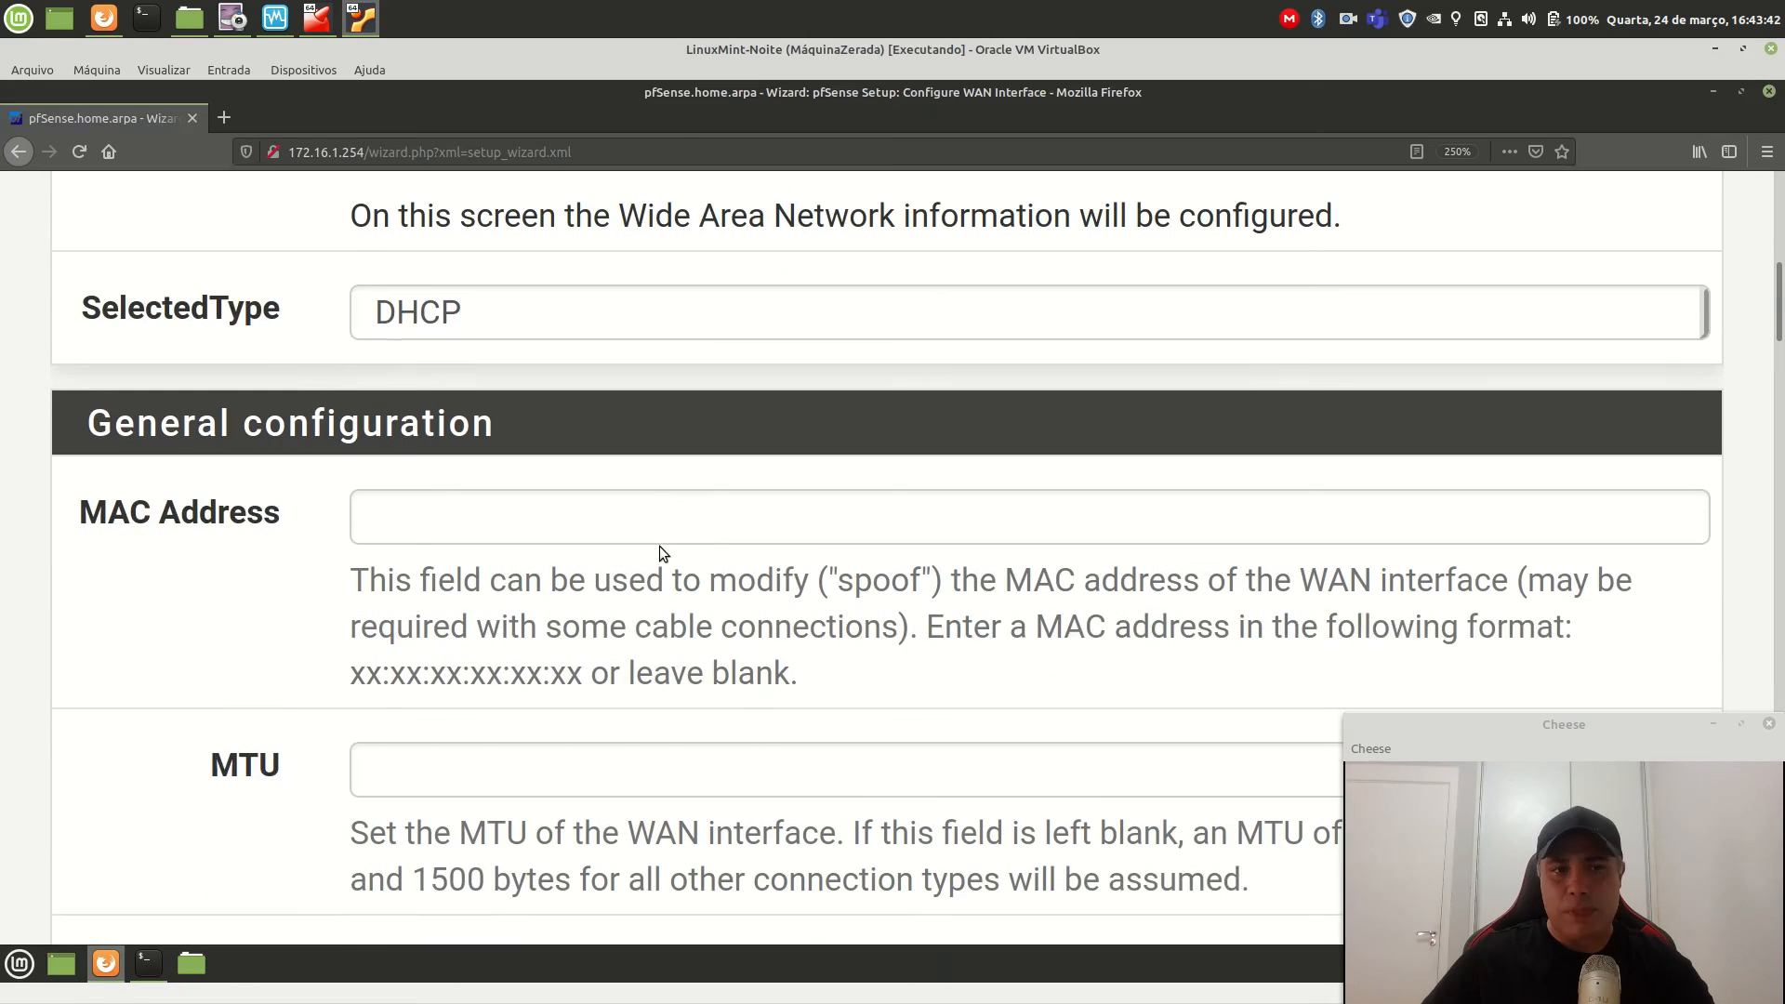
scroll(658, 542, down, 2)
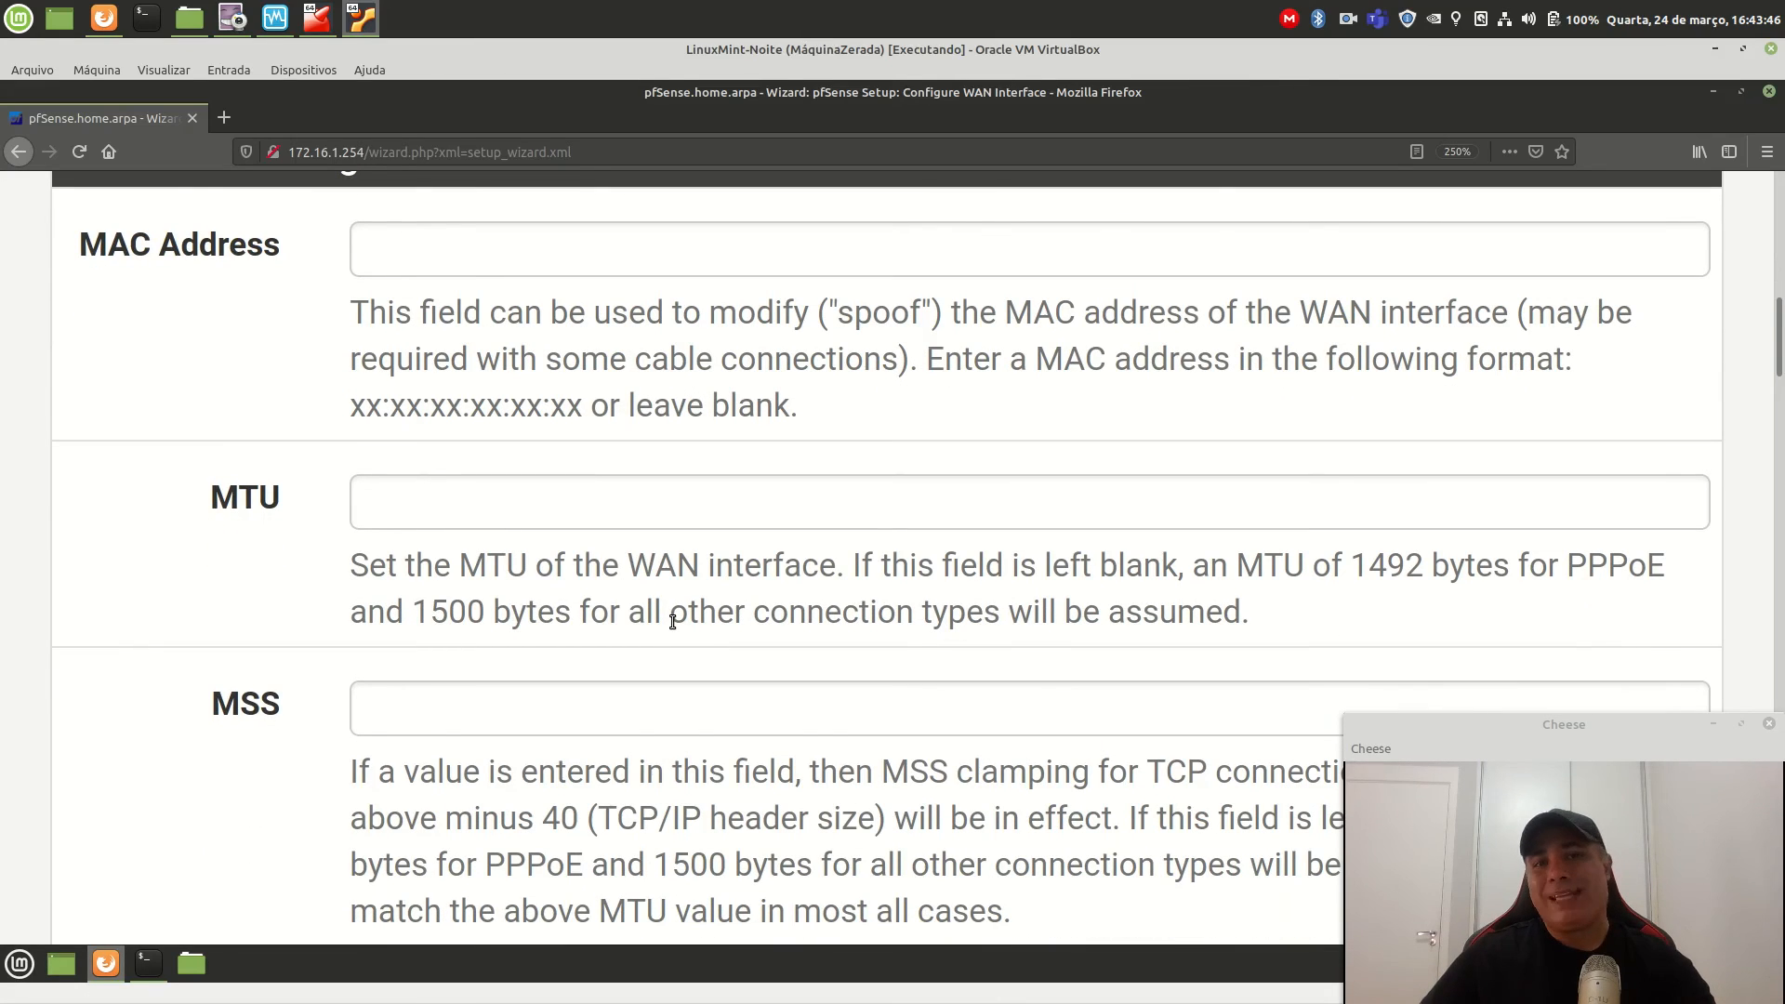
scroll(671, 619, down, 1)
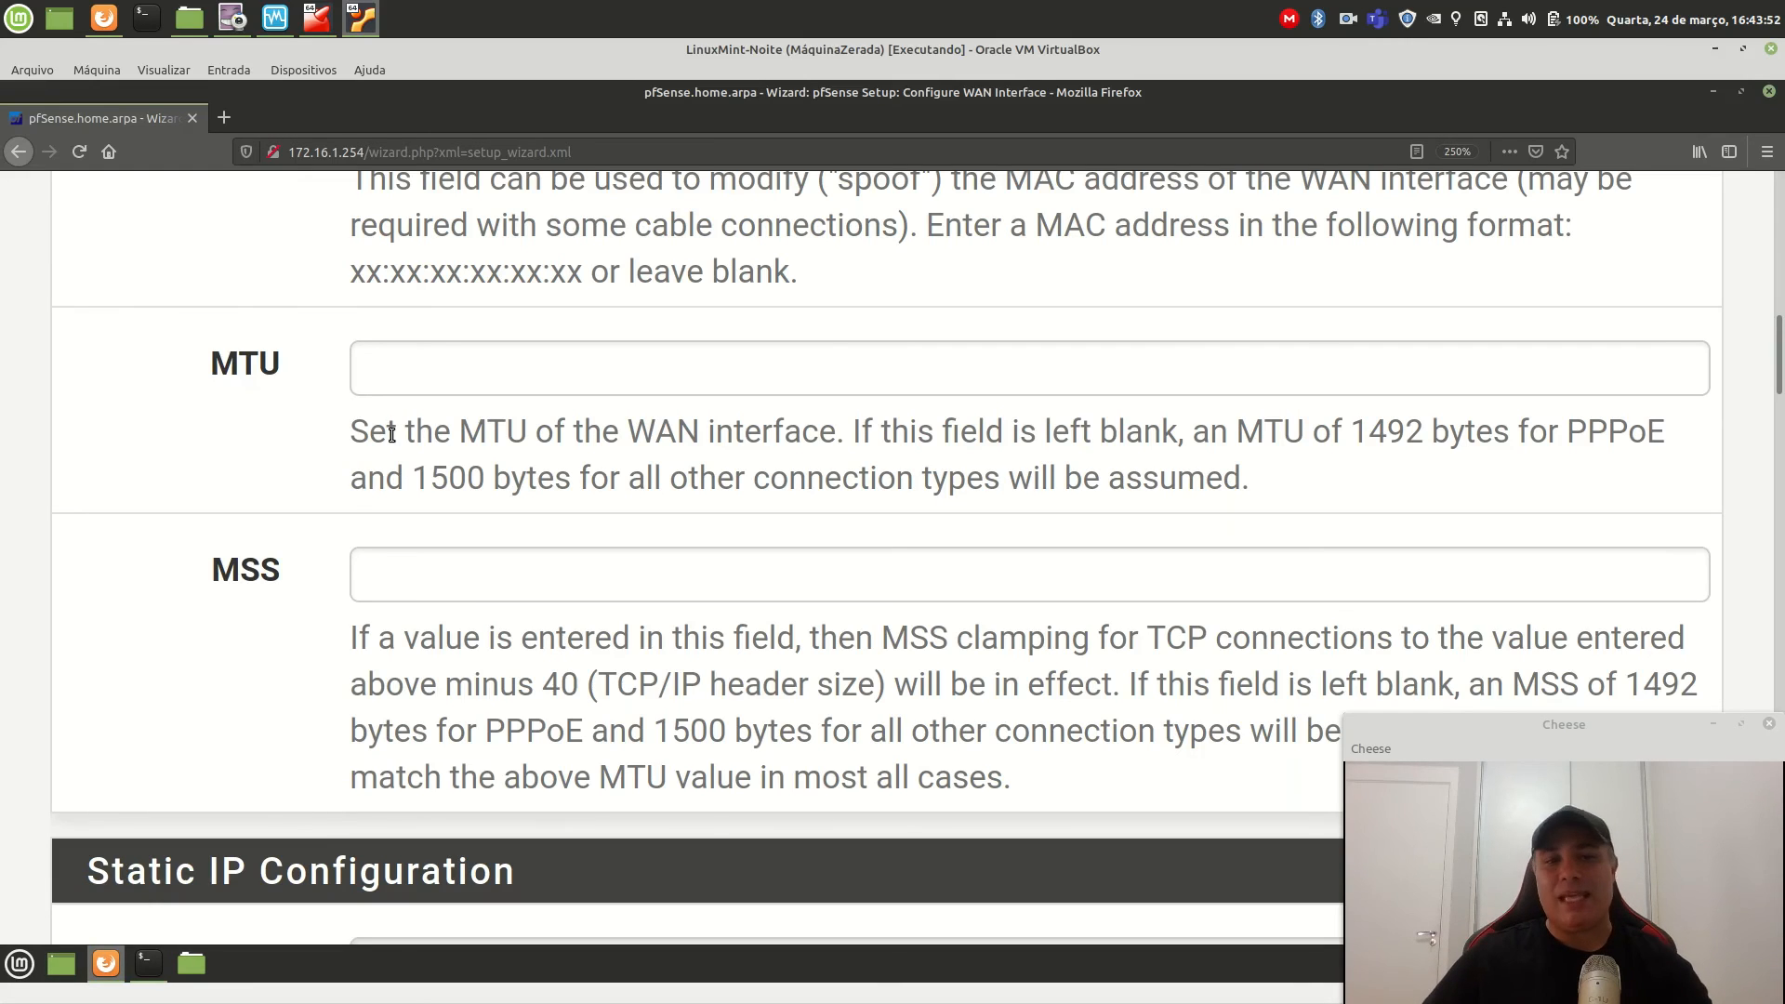
scroll(578, 558, down, 5)
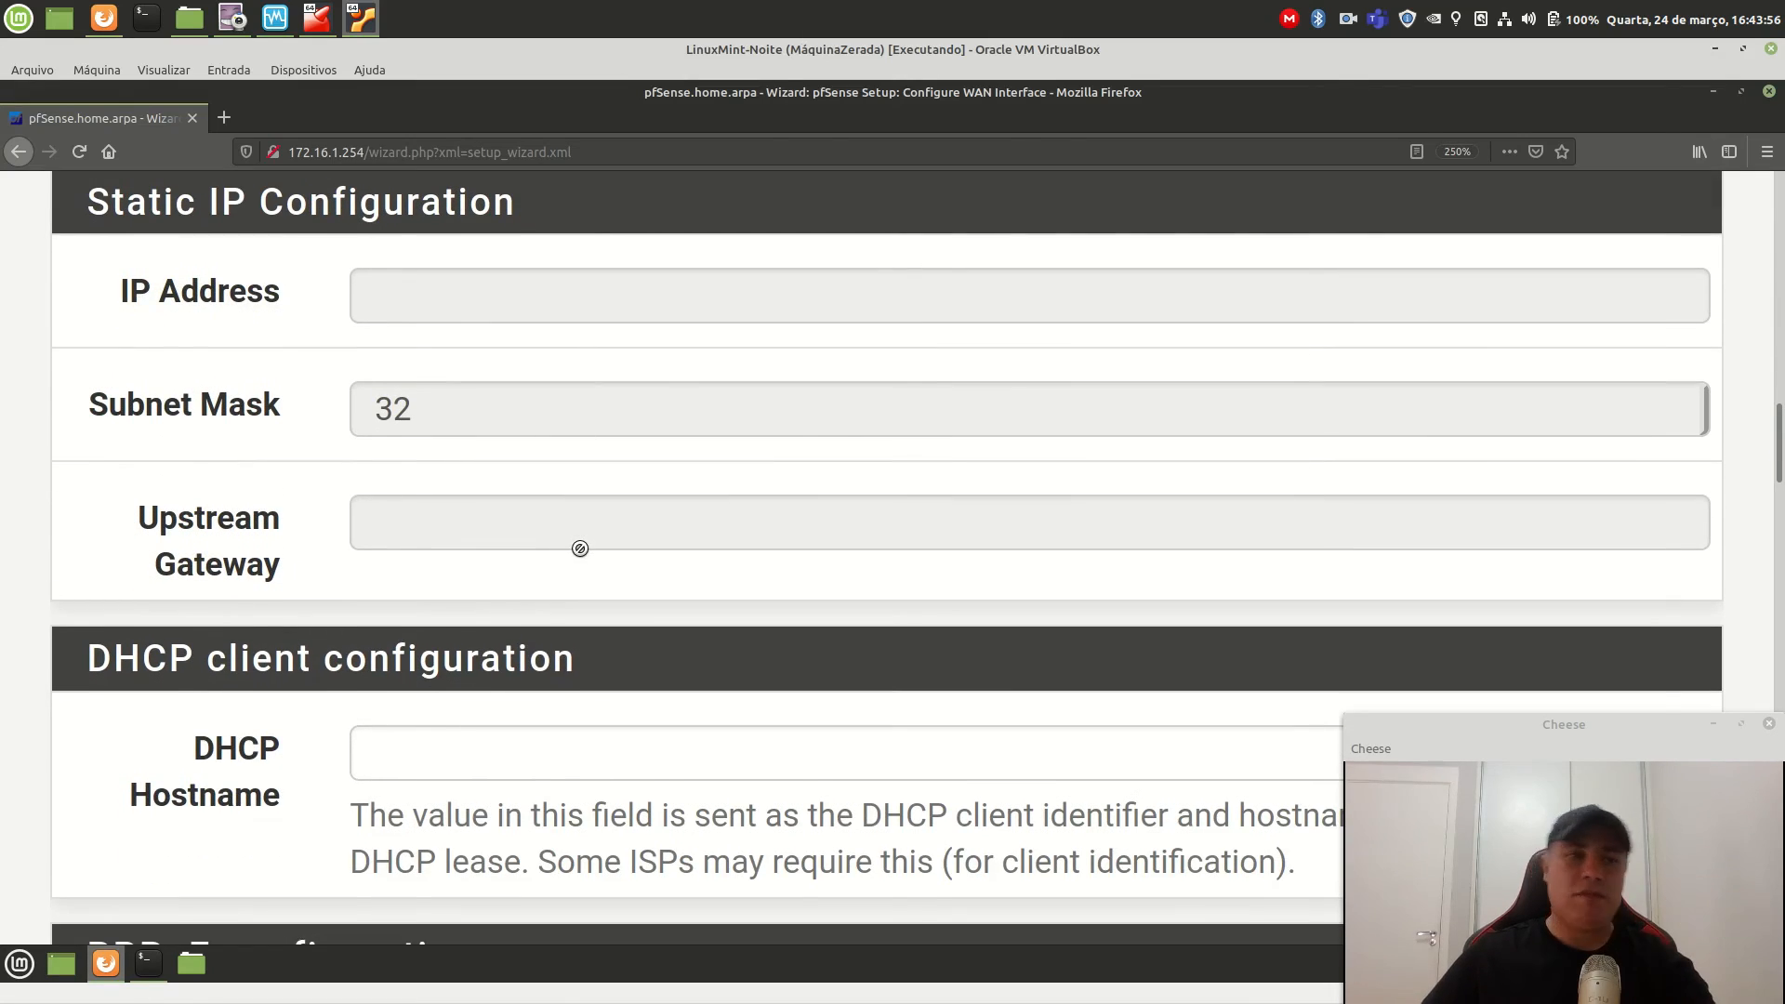
scroll(580, 548, down, 3)
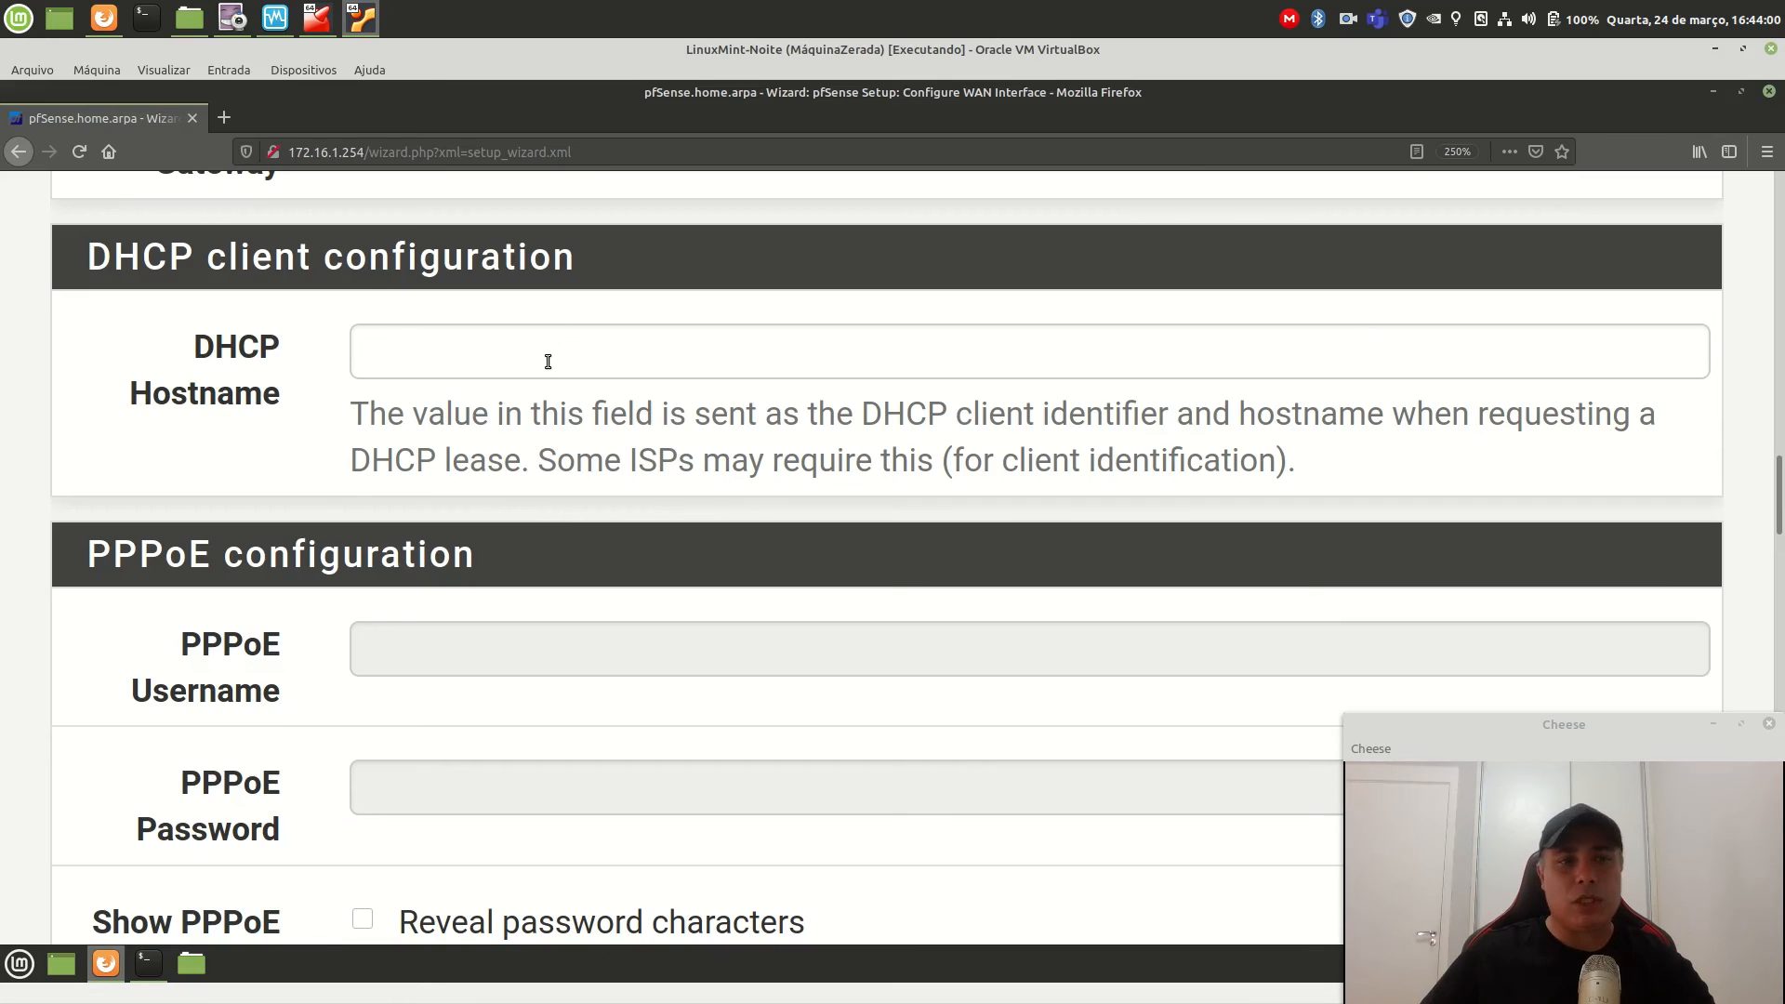
scroll(654, 605, down, 2)
scroll(638, 688, down, 7)
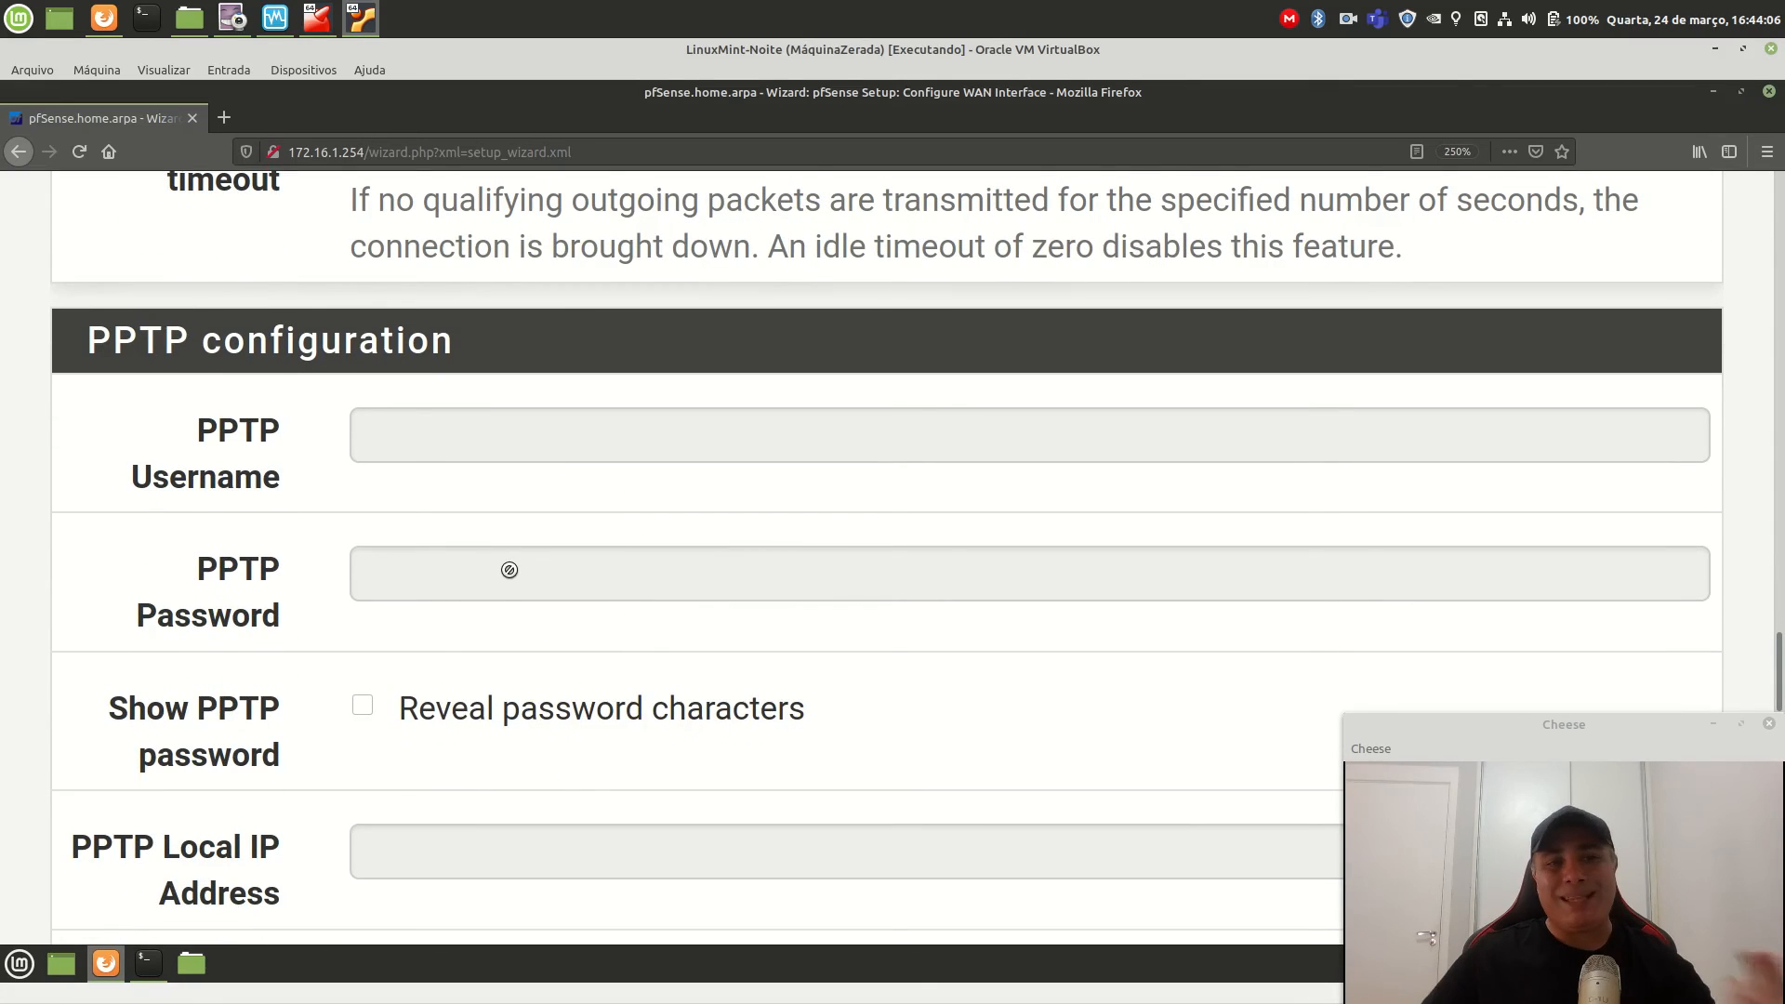
scroll(513, 569, down, 5)
scroll(521, 575, down, 6)
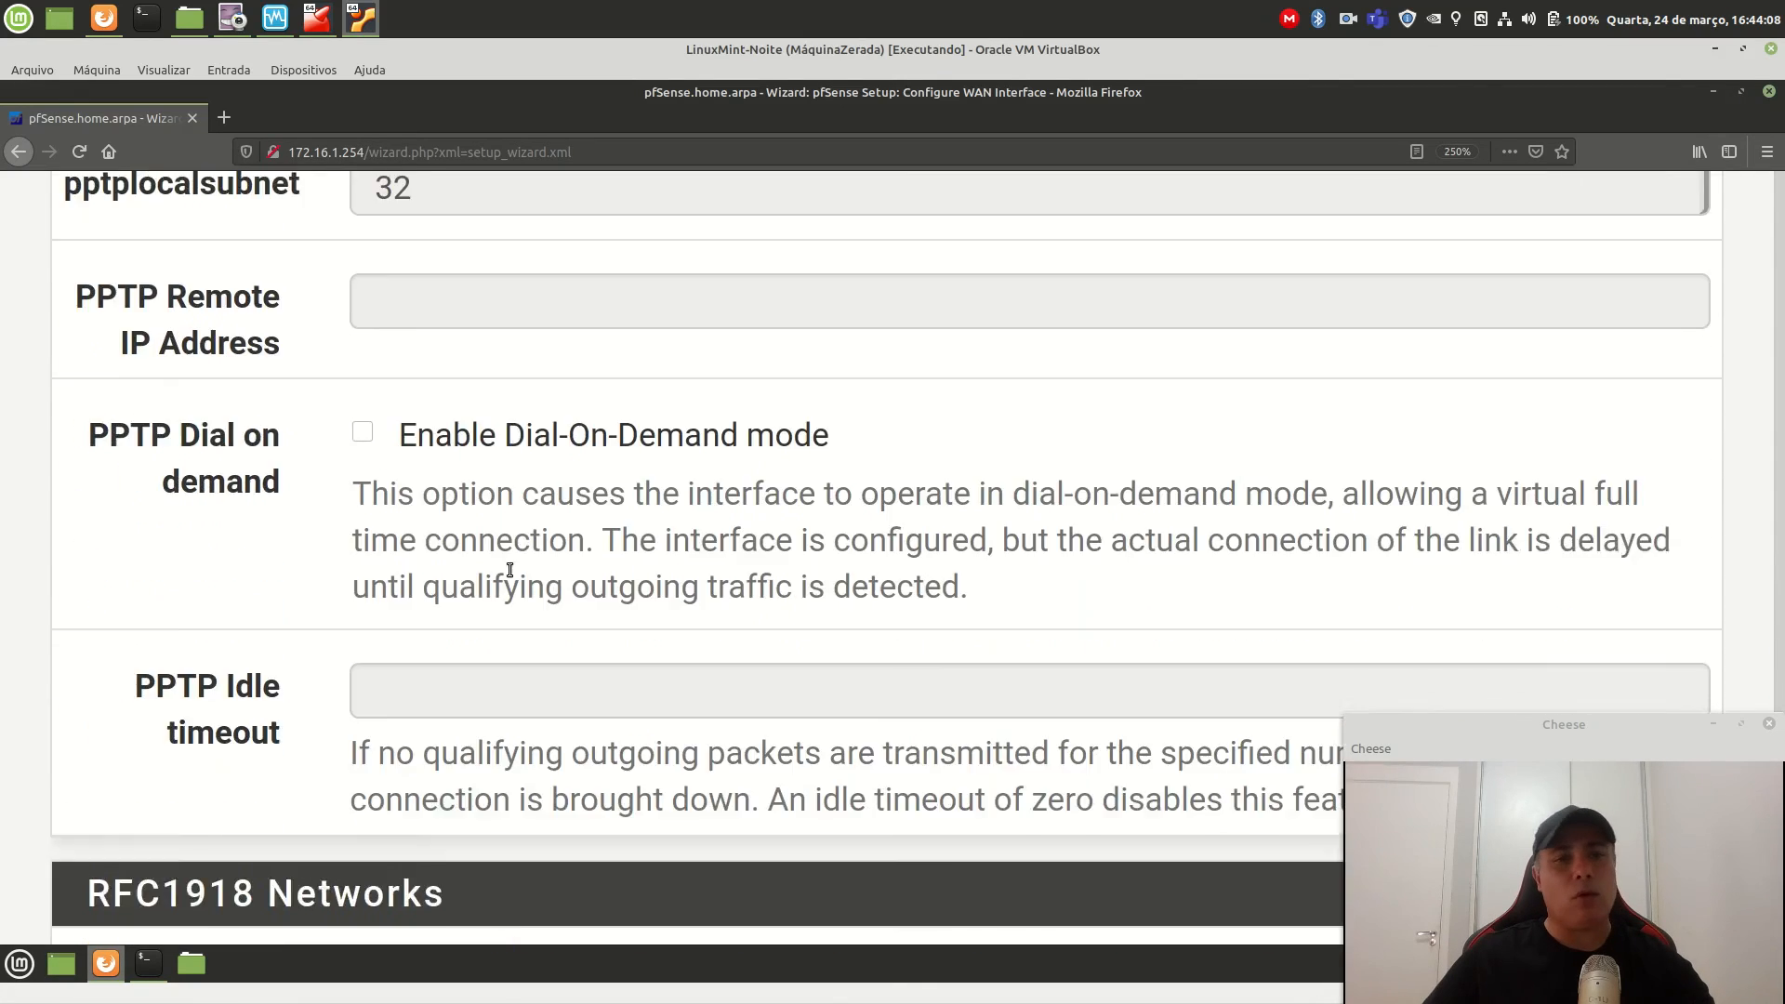
scroll(573, 586, up, 1)
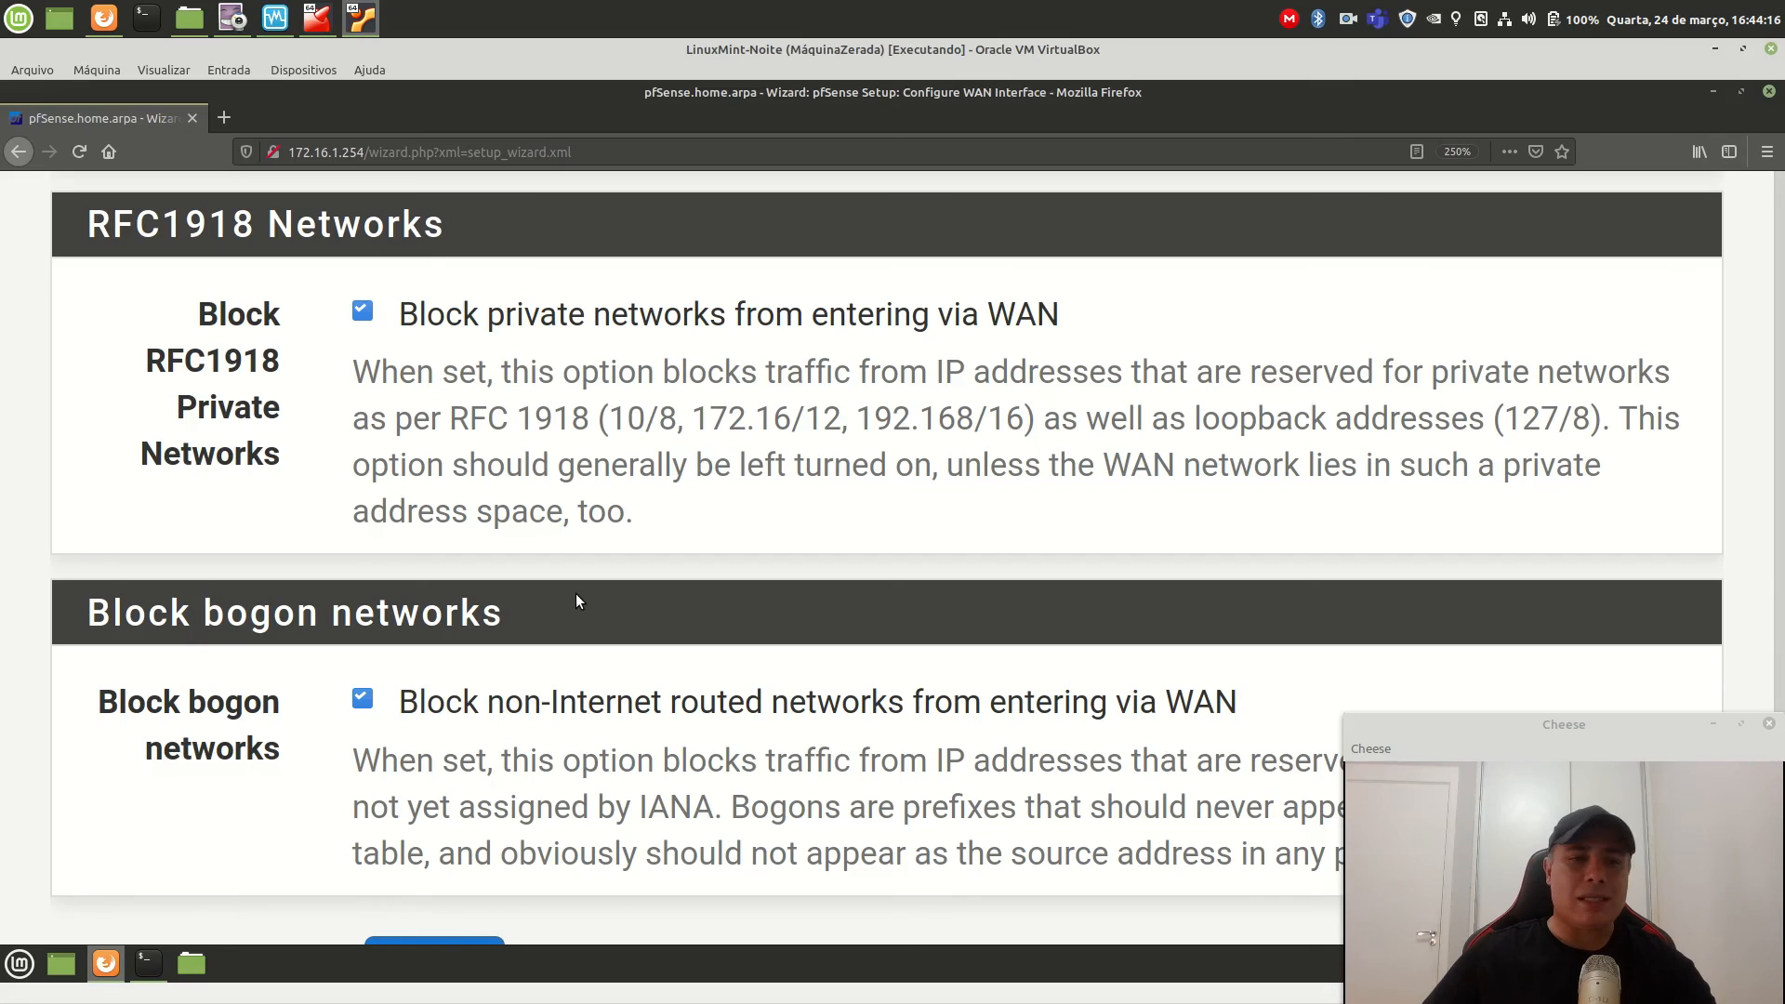
click(363, 310)
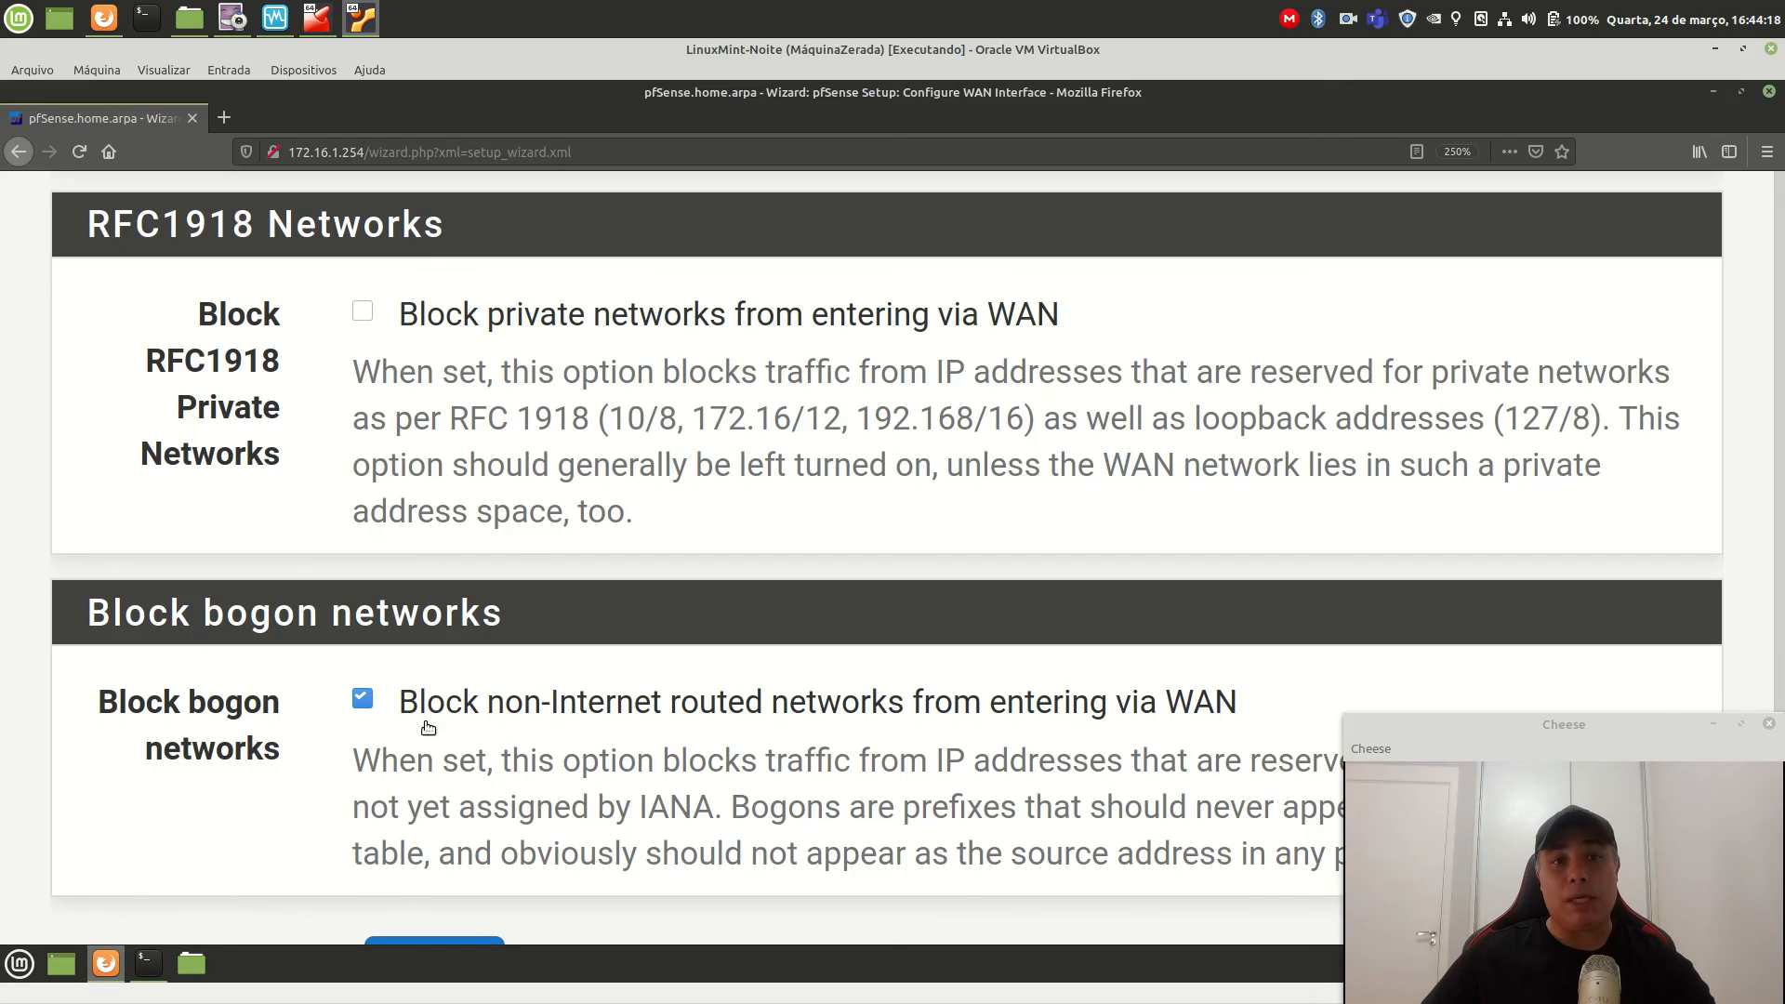
click(363, 700)
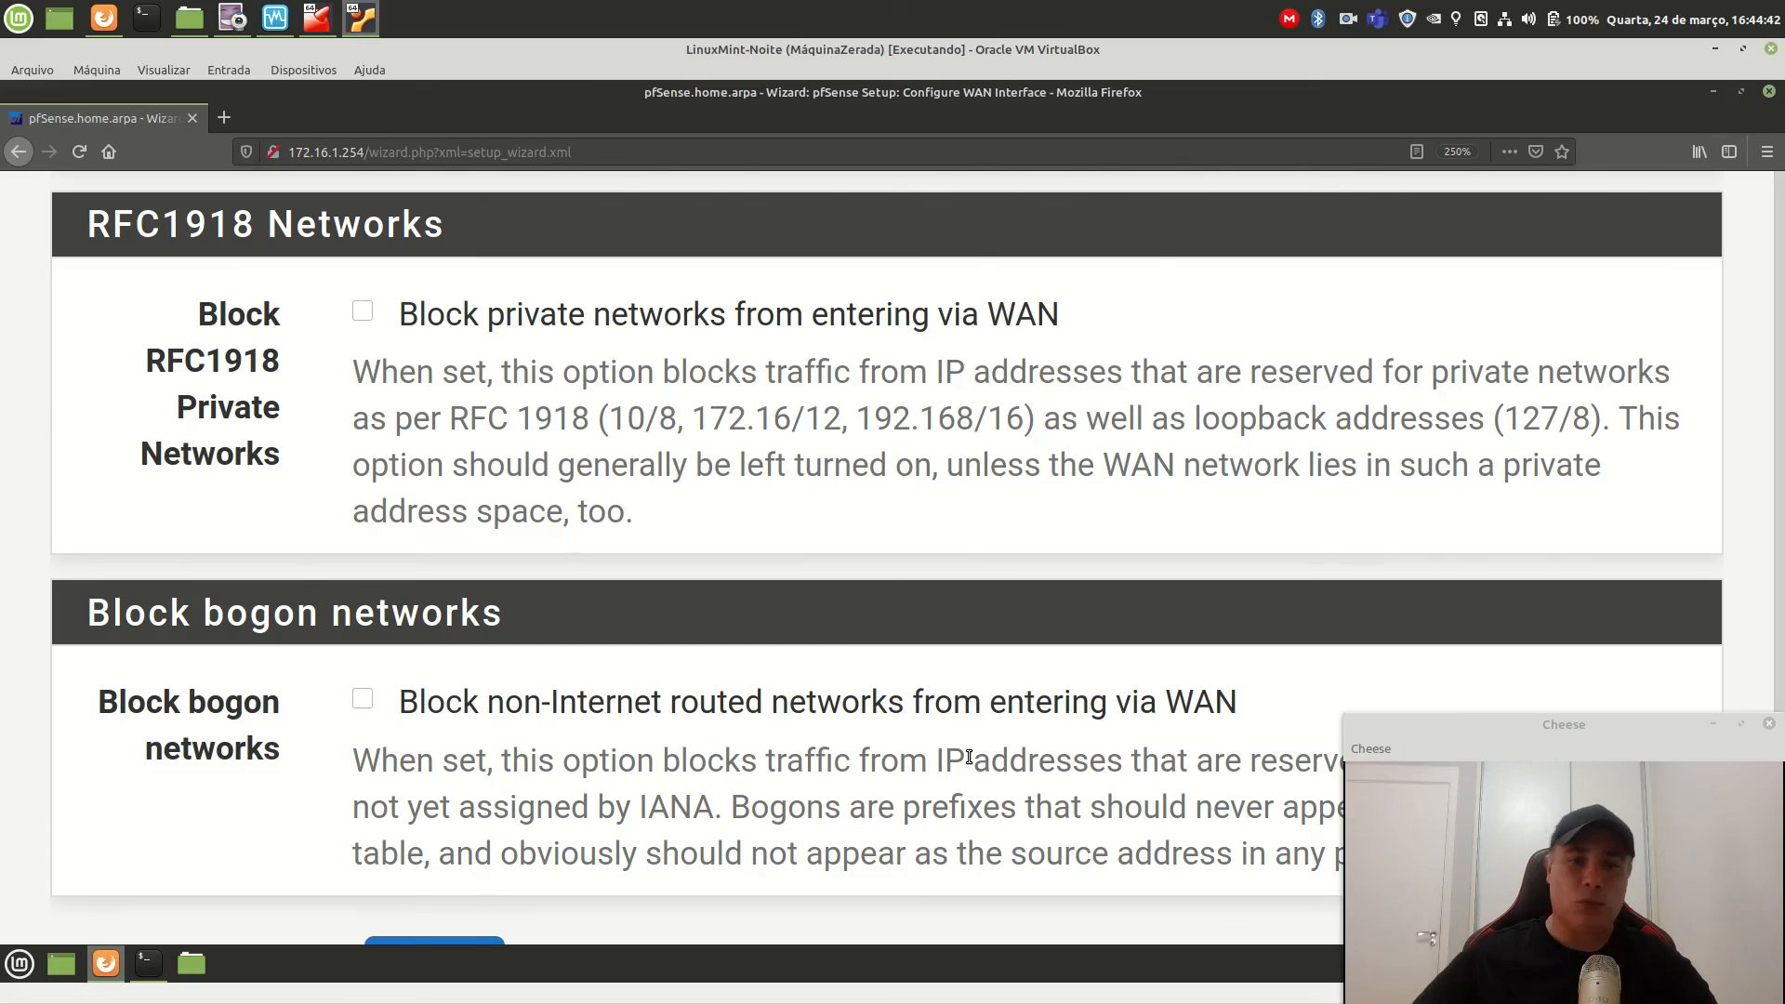
scroll(969, 758, down, 3)
click(457, 710)
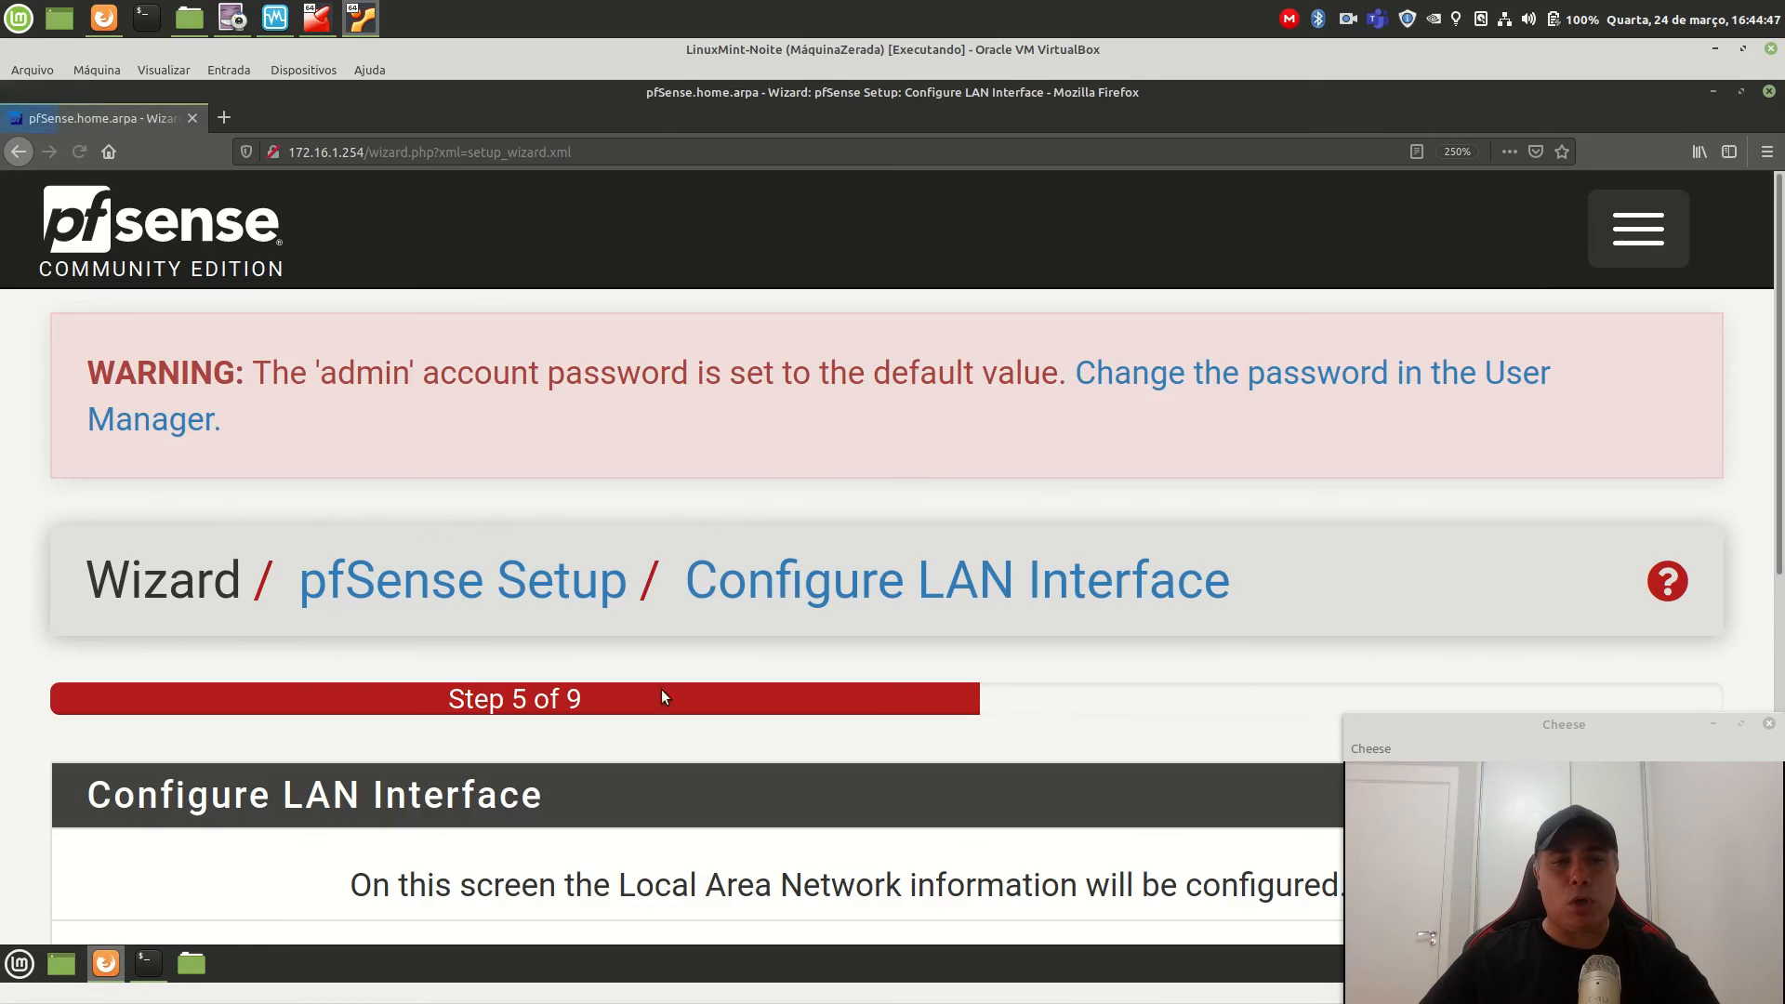
Keep the LAN at 172.16.1.254/24, then enter and confirm the new admin WebGUI password.
scroll(991, 737, down, 6)
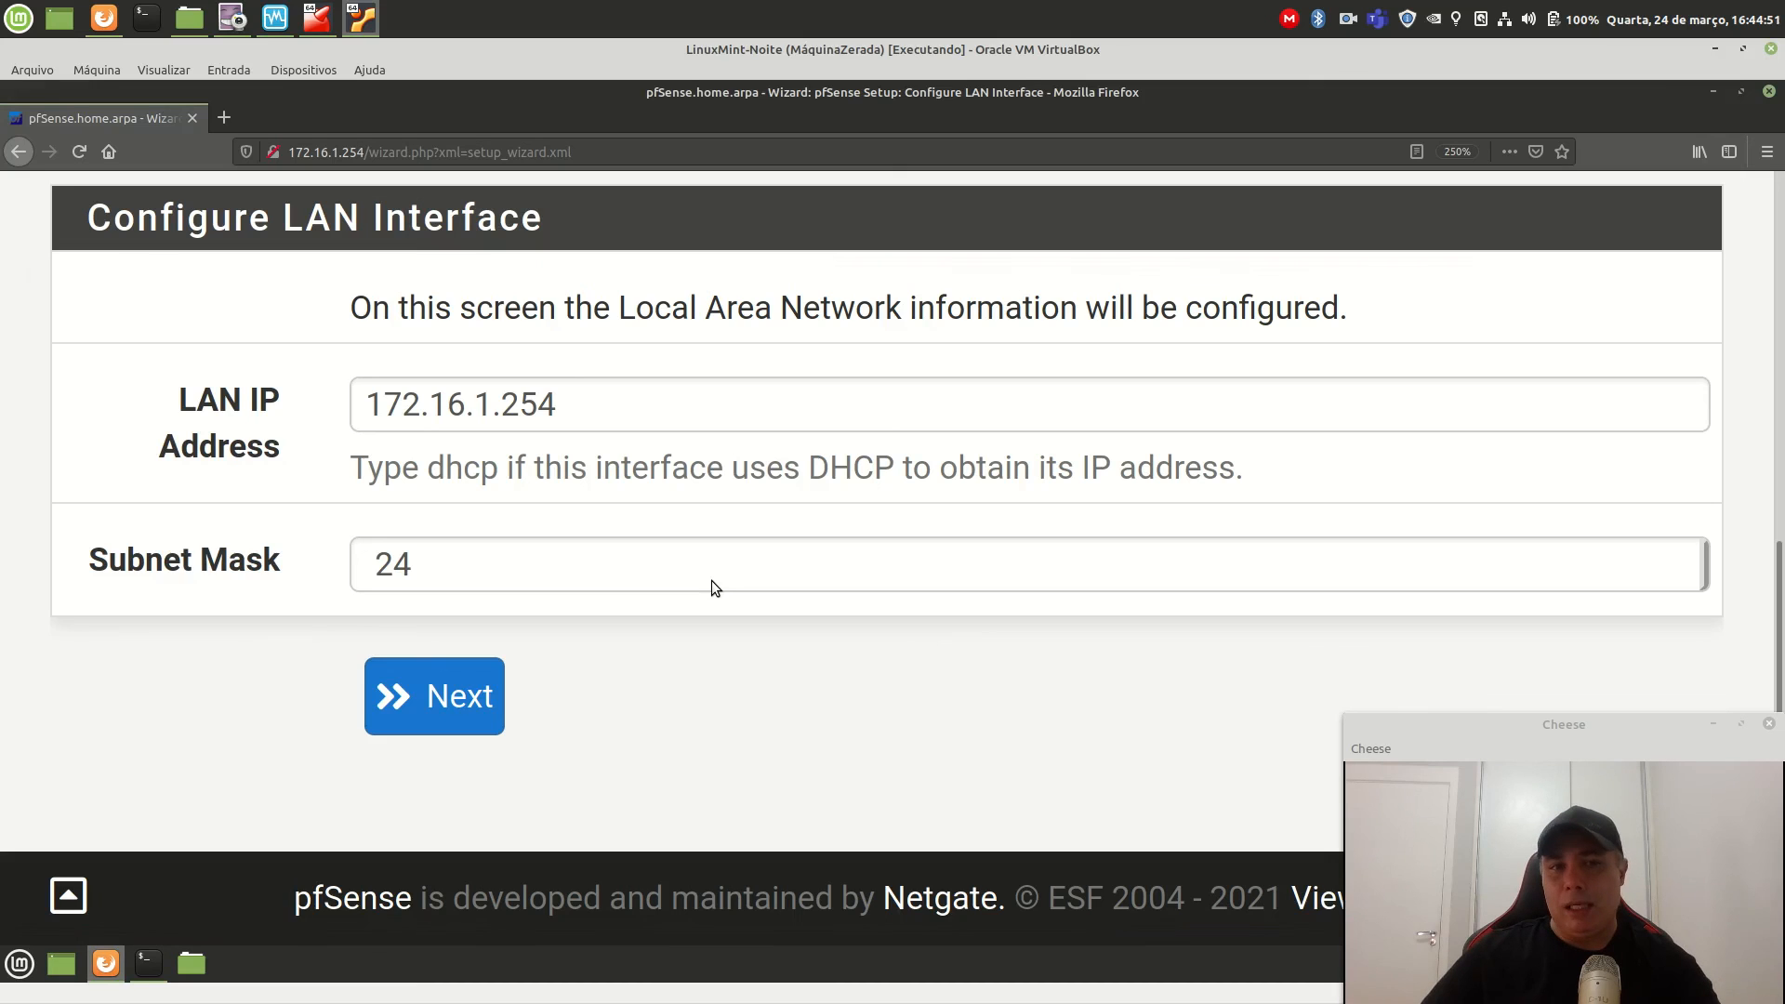
click(457, 711)
scroll(979, 700, down, 5)
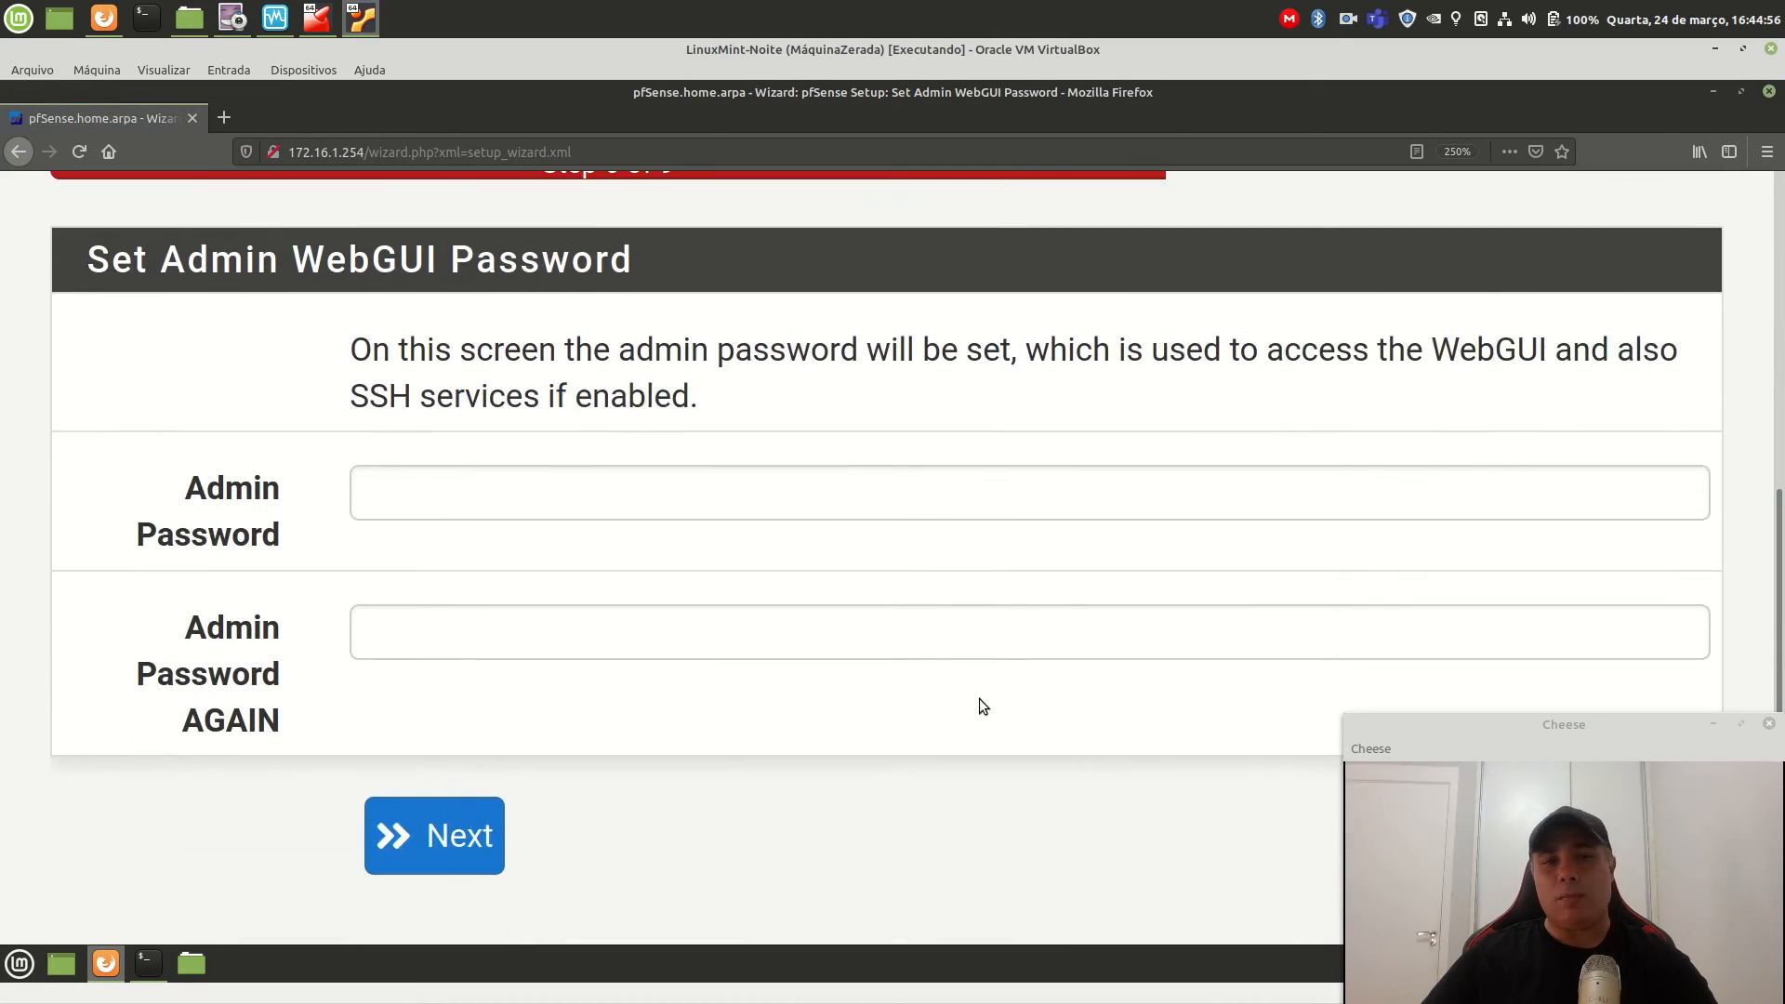
click(648, 493)
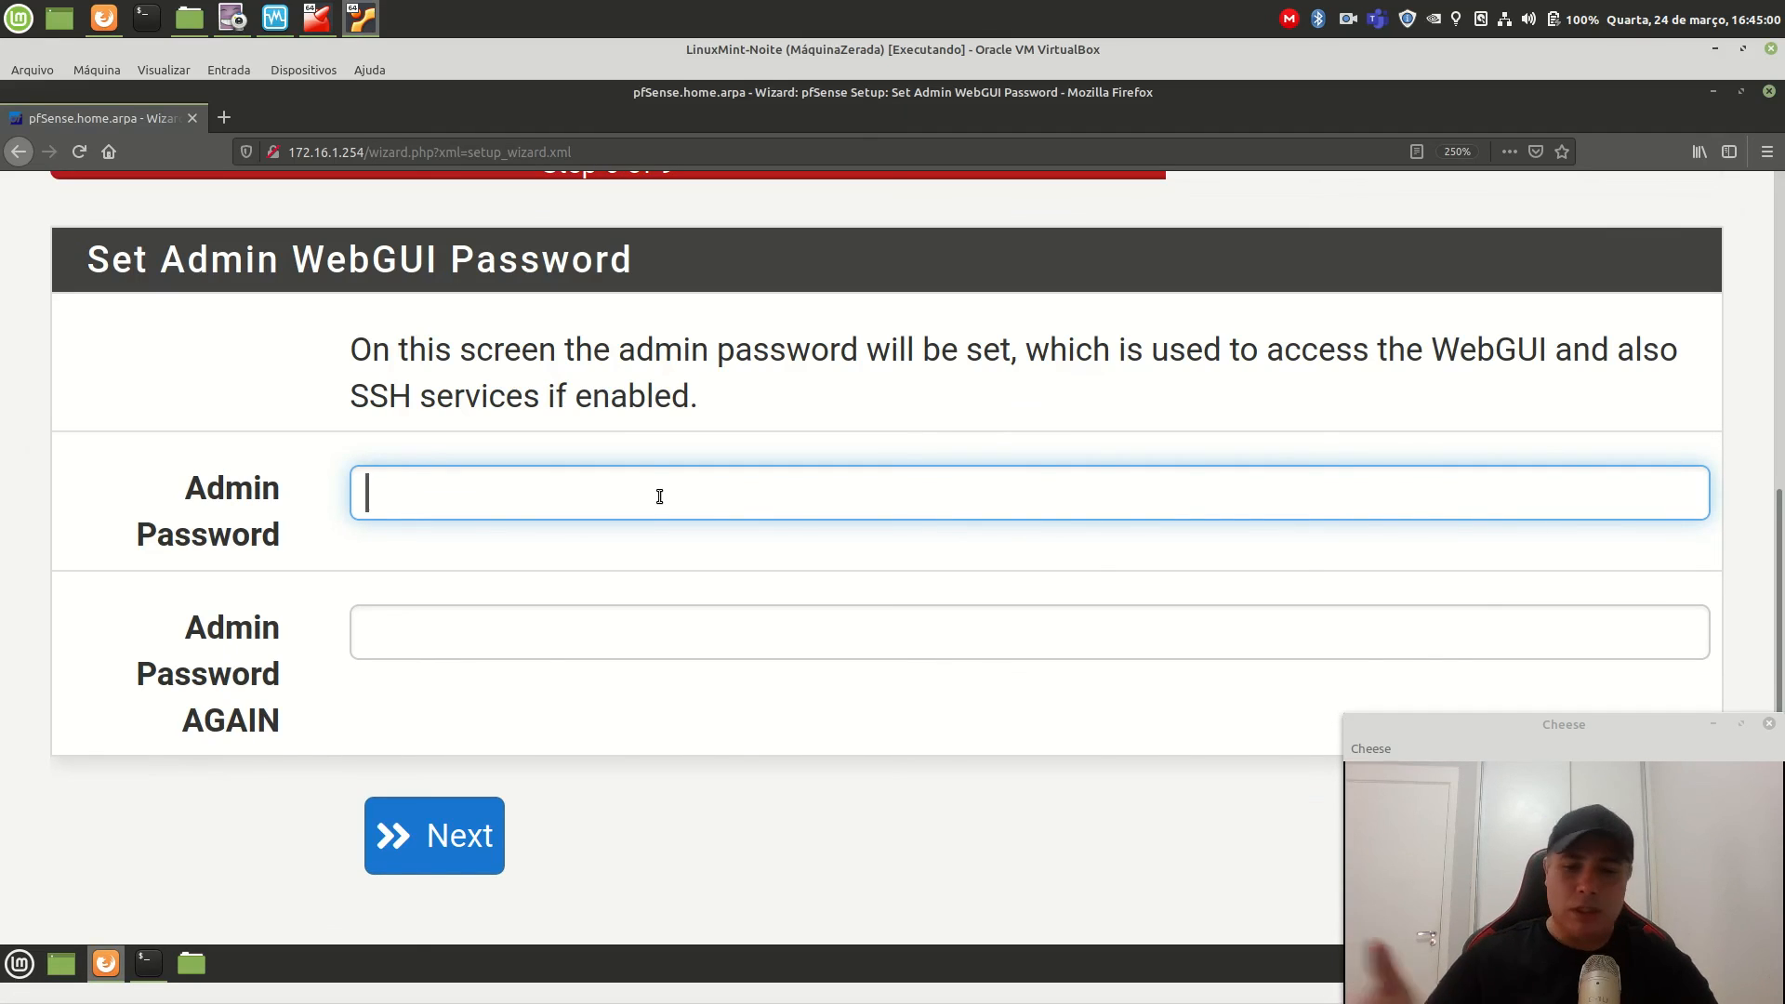
text(•••••••••)
key(Tab)
text(••••••••)
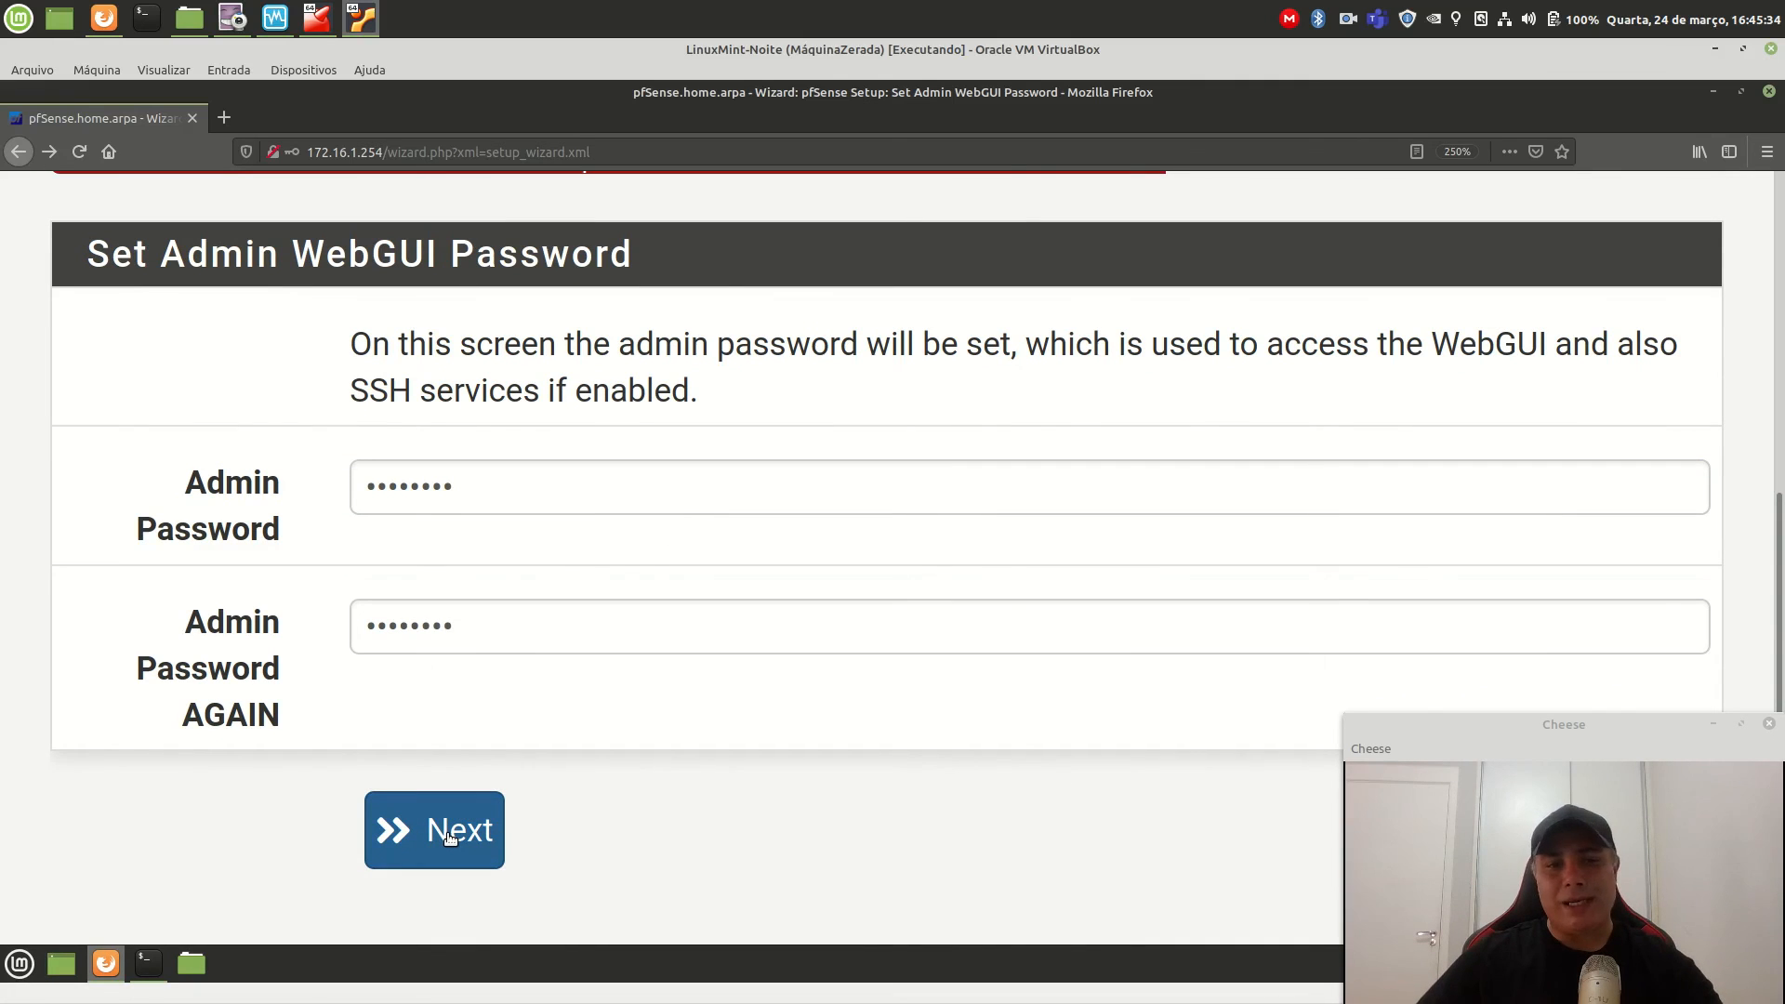
click(448, 836)
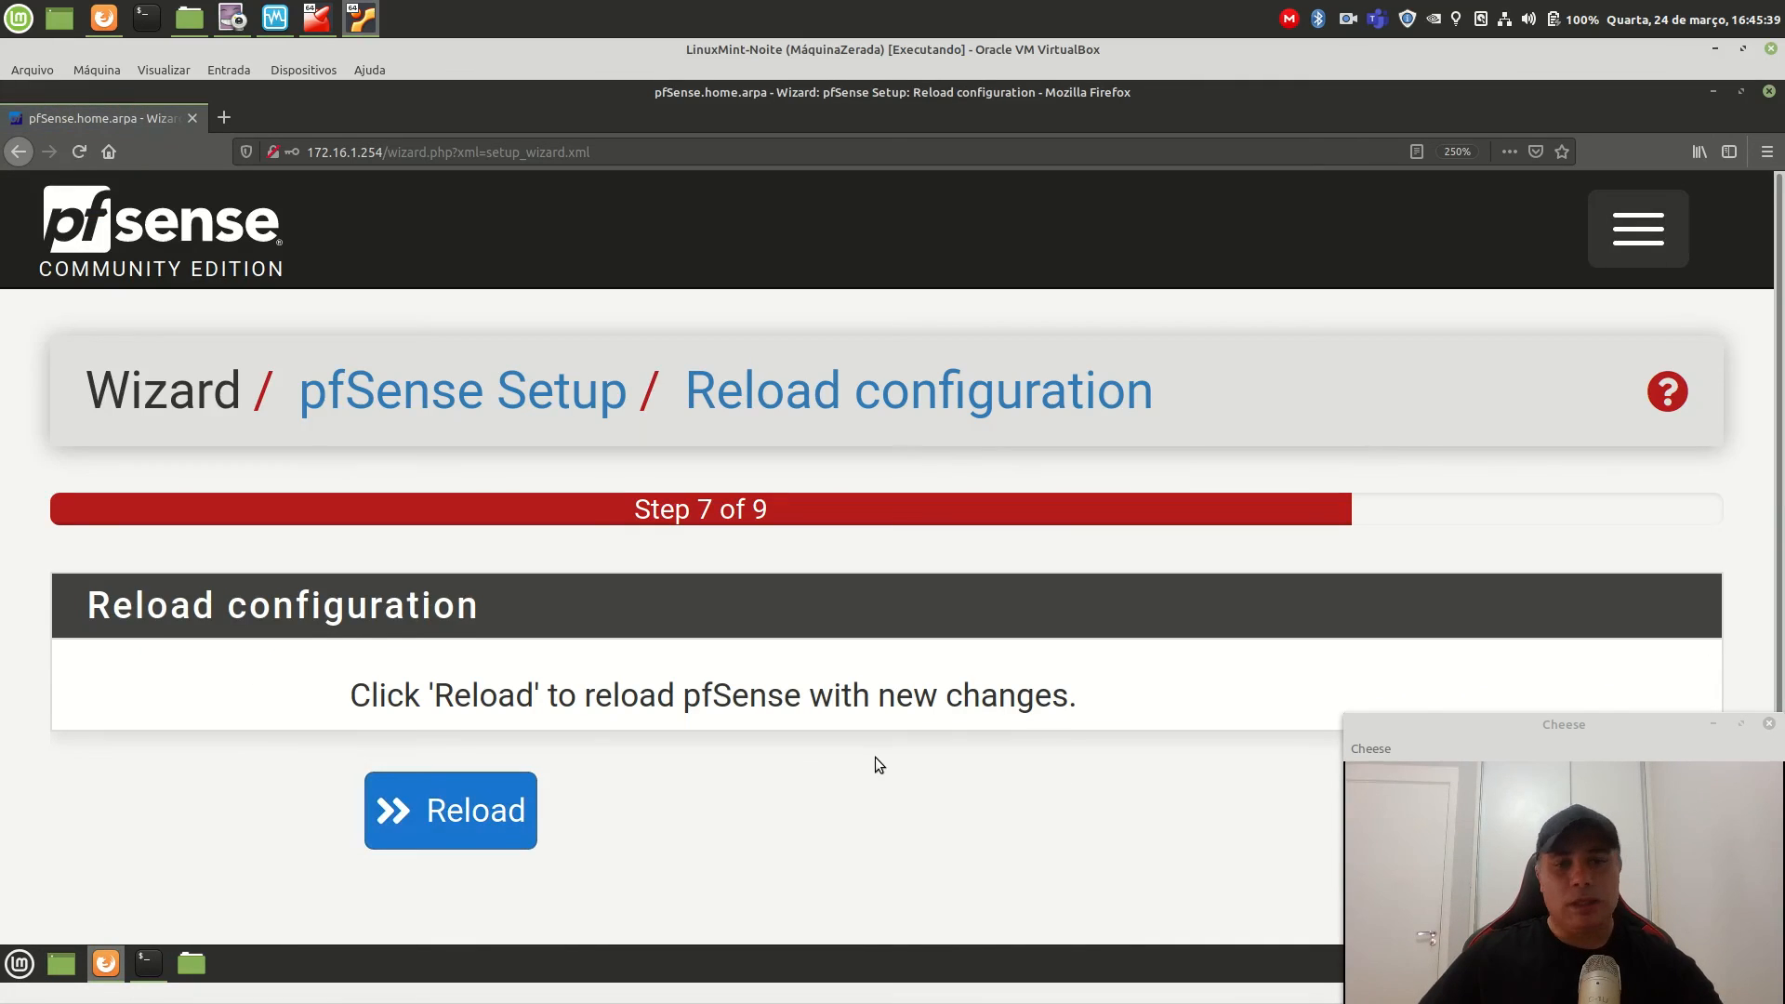
Reload pfSense with the new settings and view the zoomed-out Wizard completed page.
scroll(874, 757, down, 2)
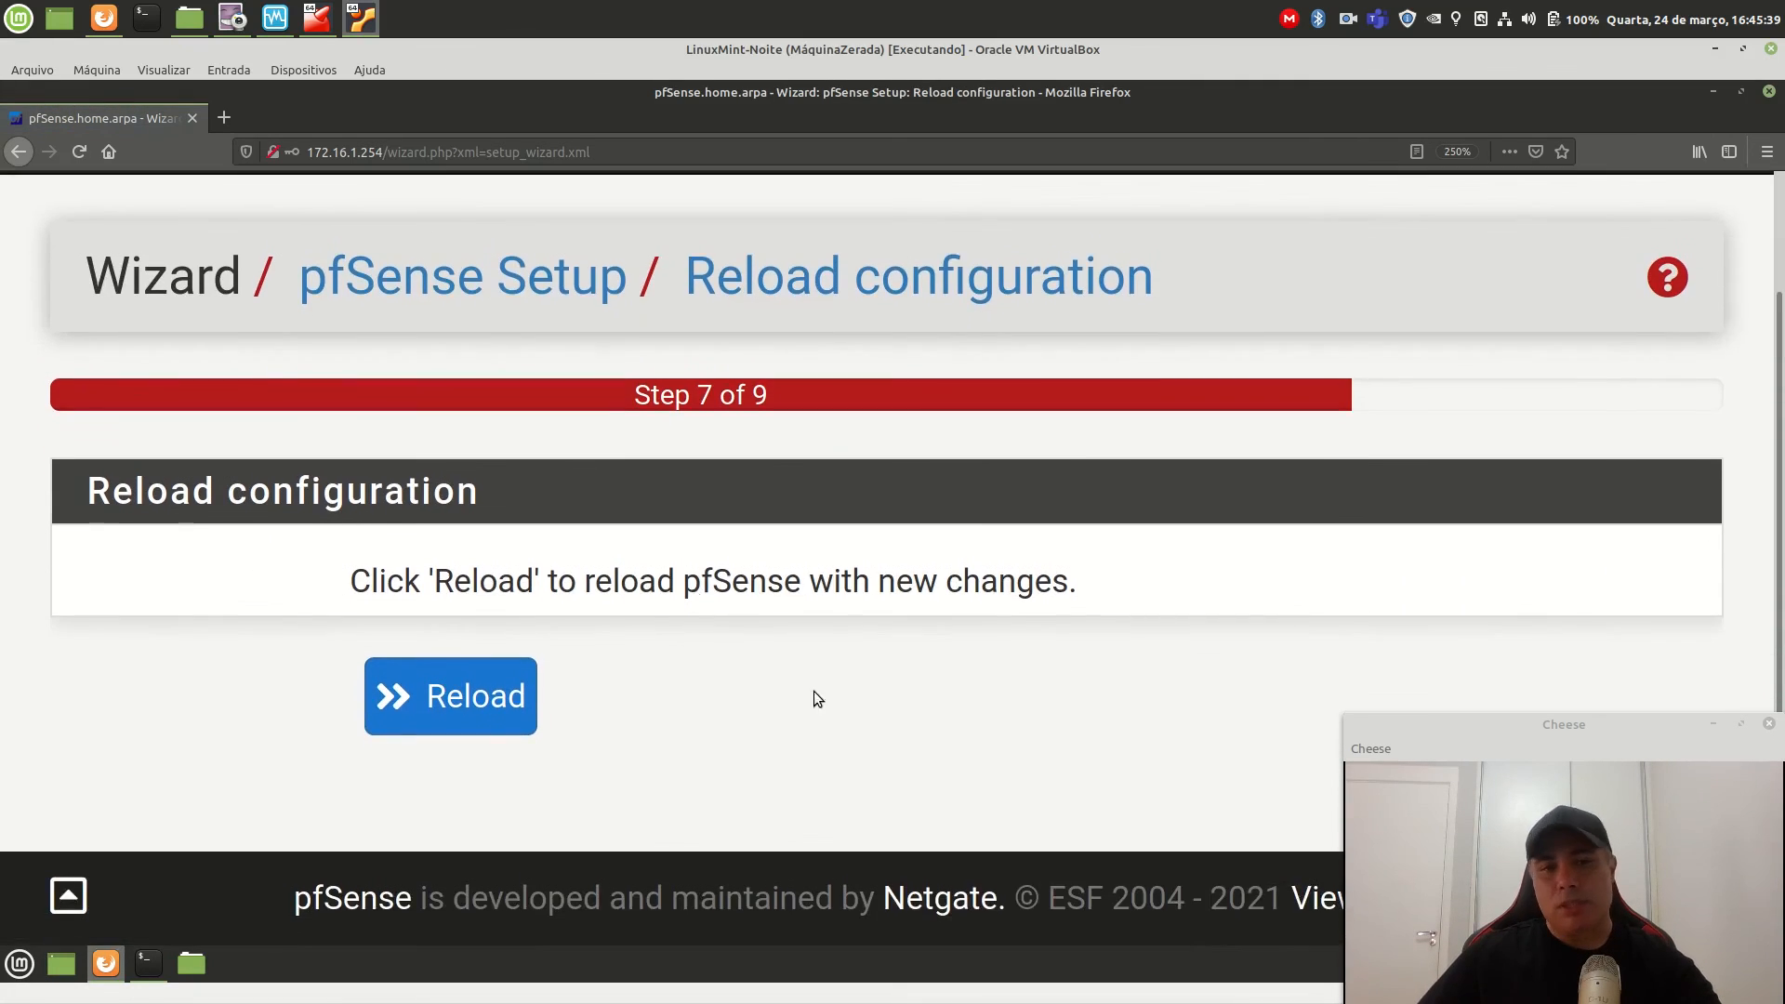
click(469, 710)
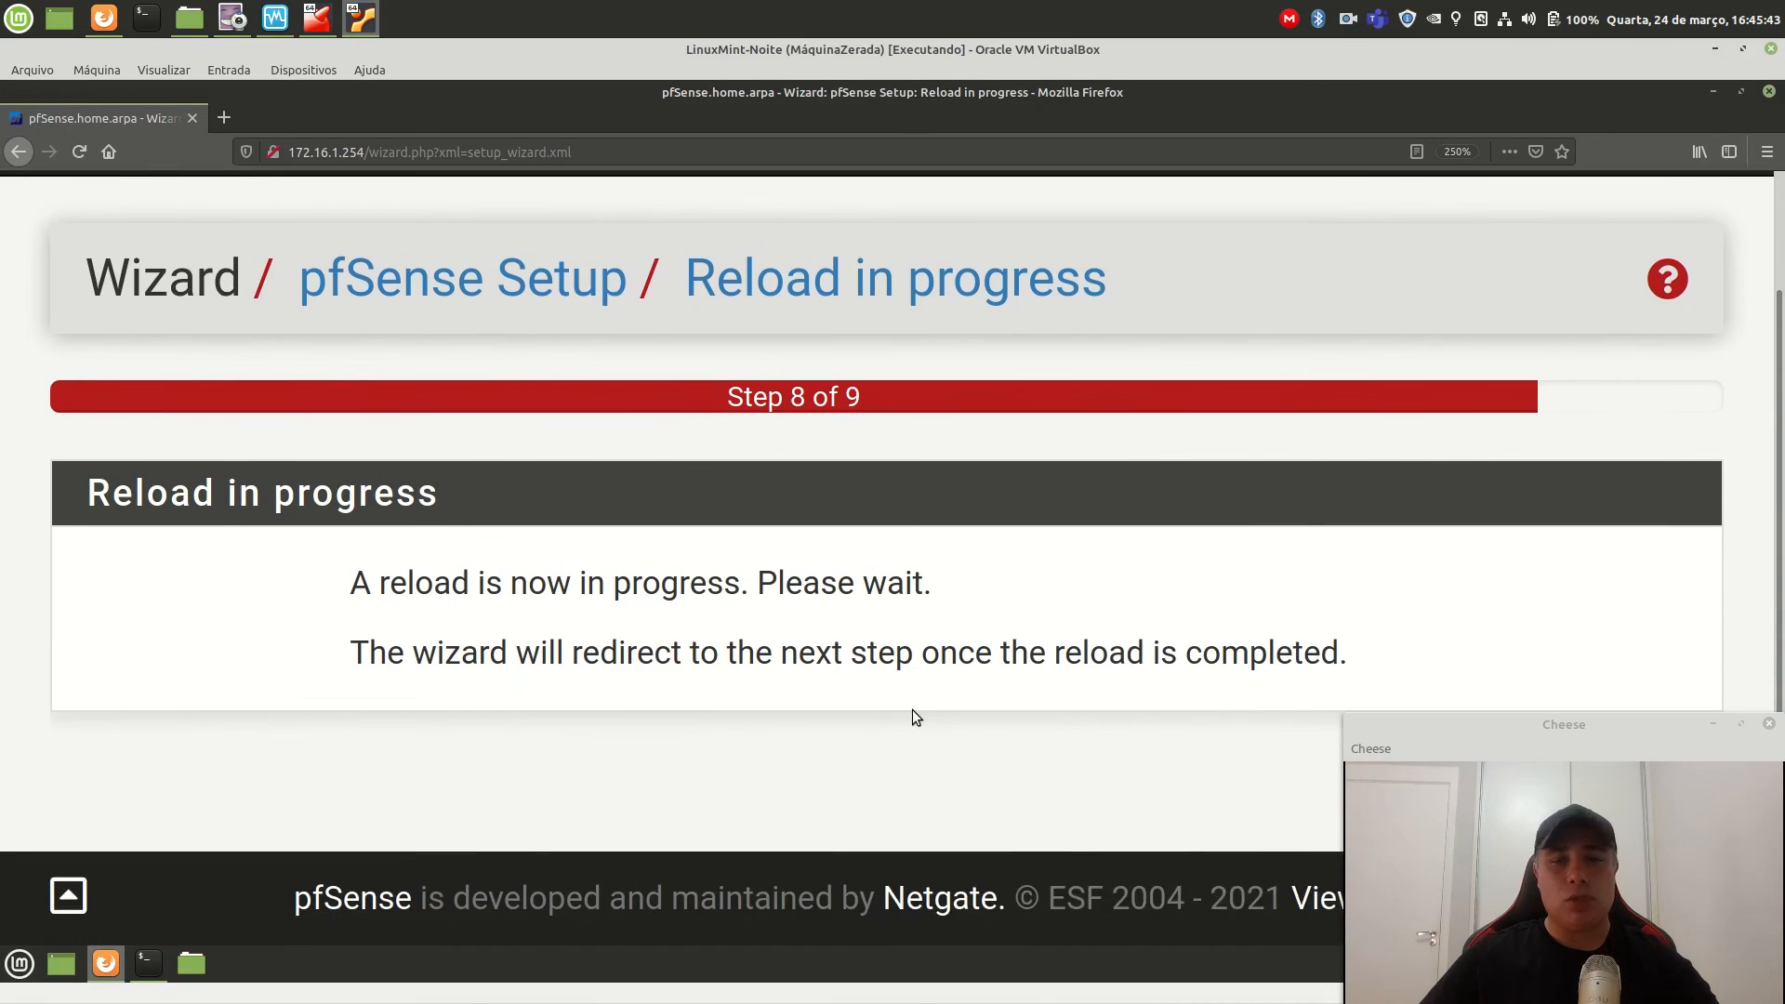
key(ctrl+minus)
key(ctrl+minus)
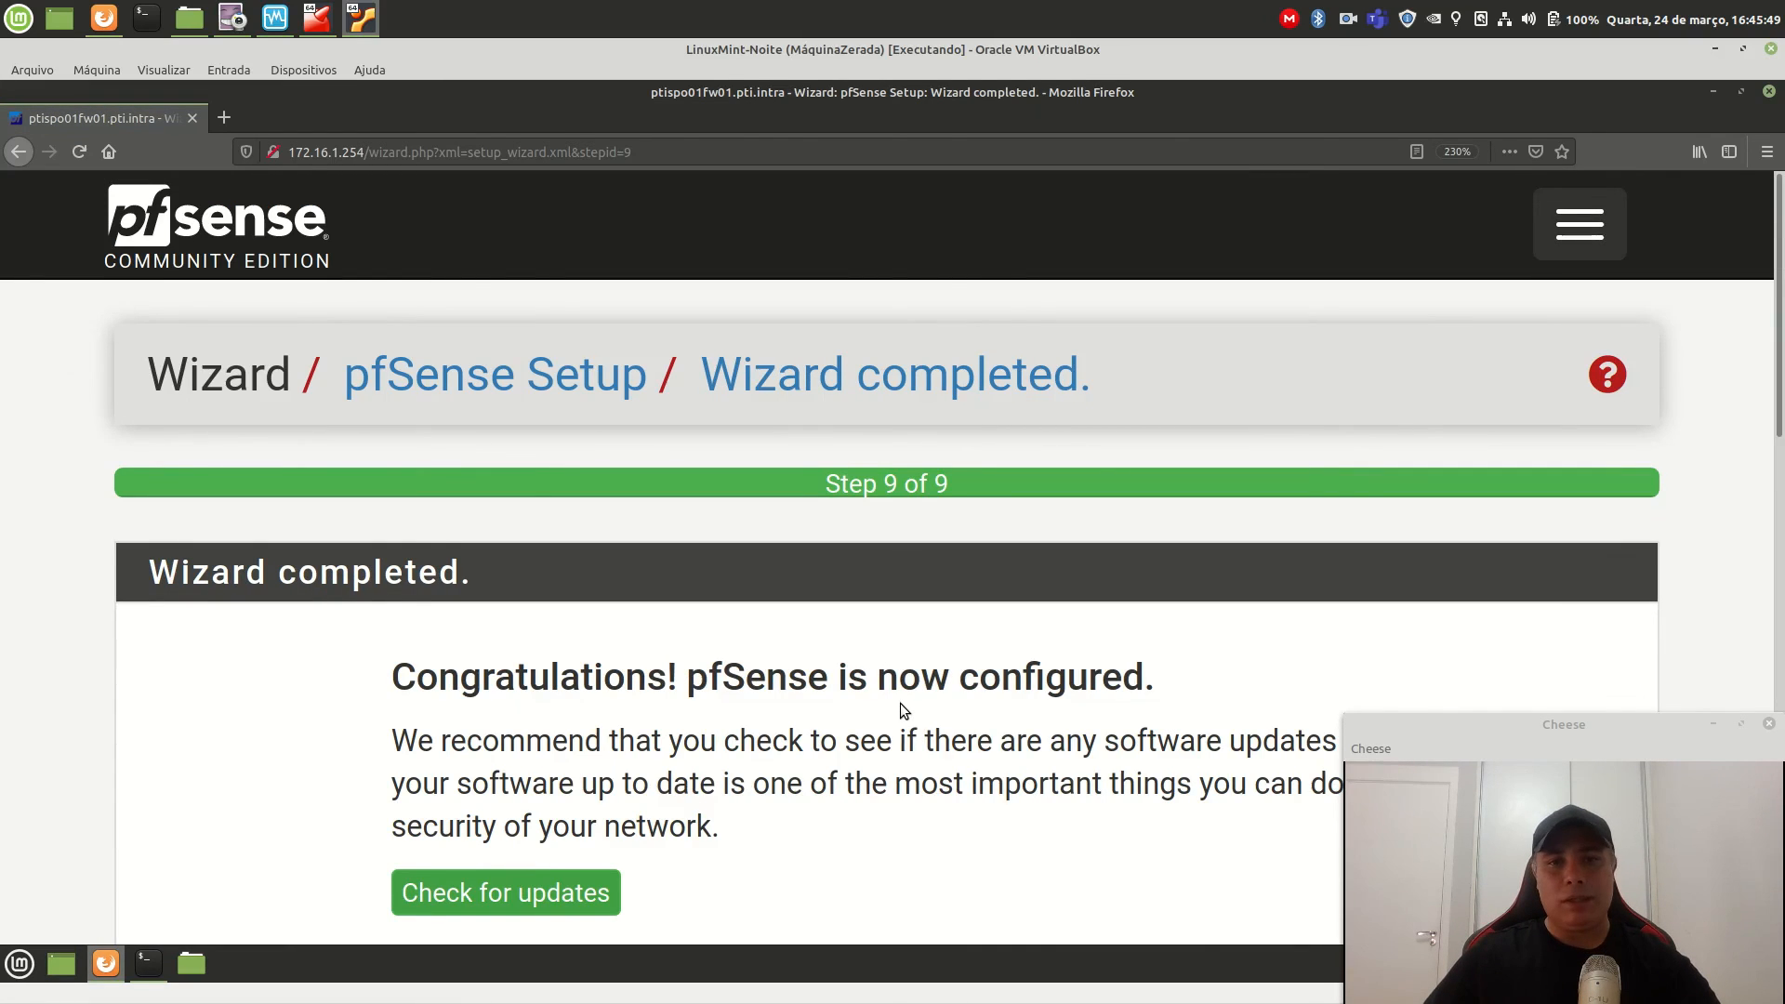
scroll(900, 703, down, 2)
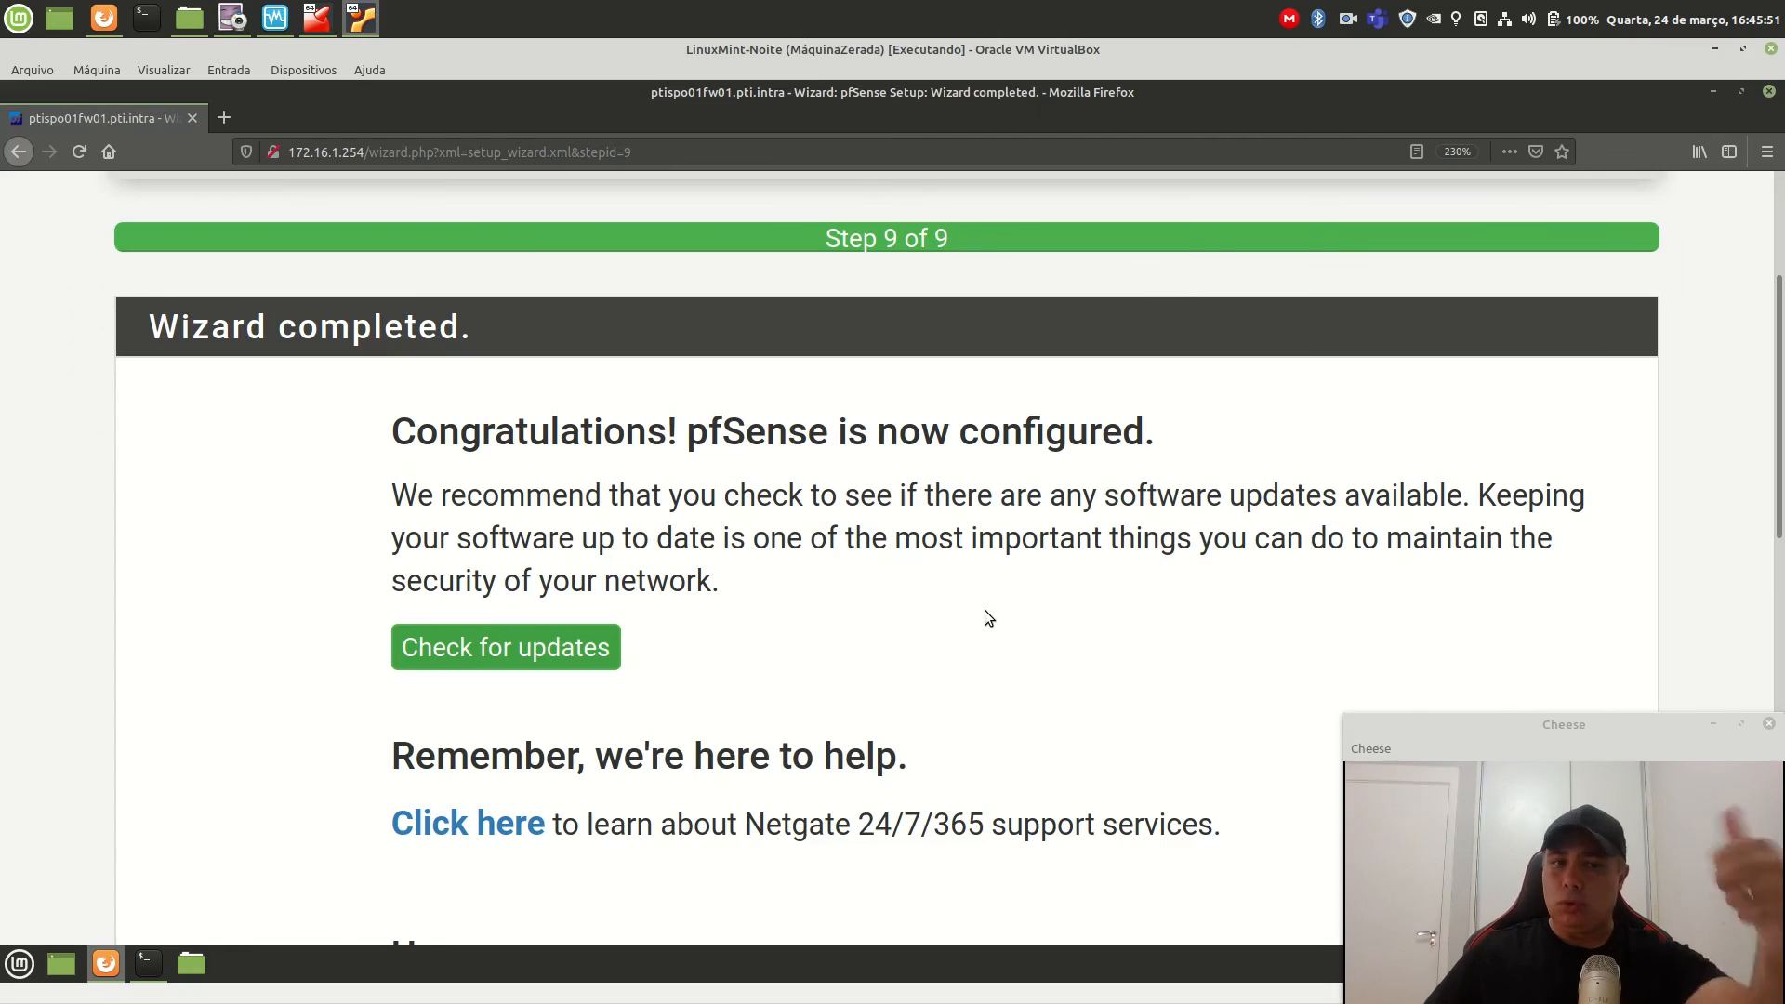
scroll(984, 610, down, 1)
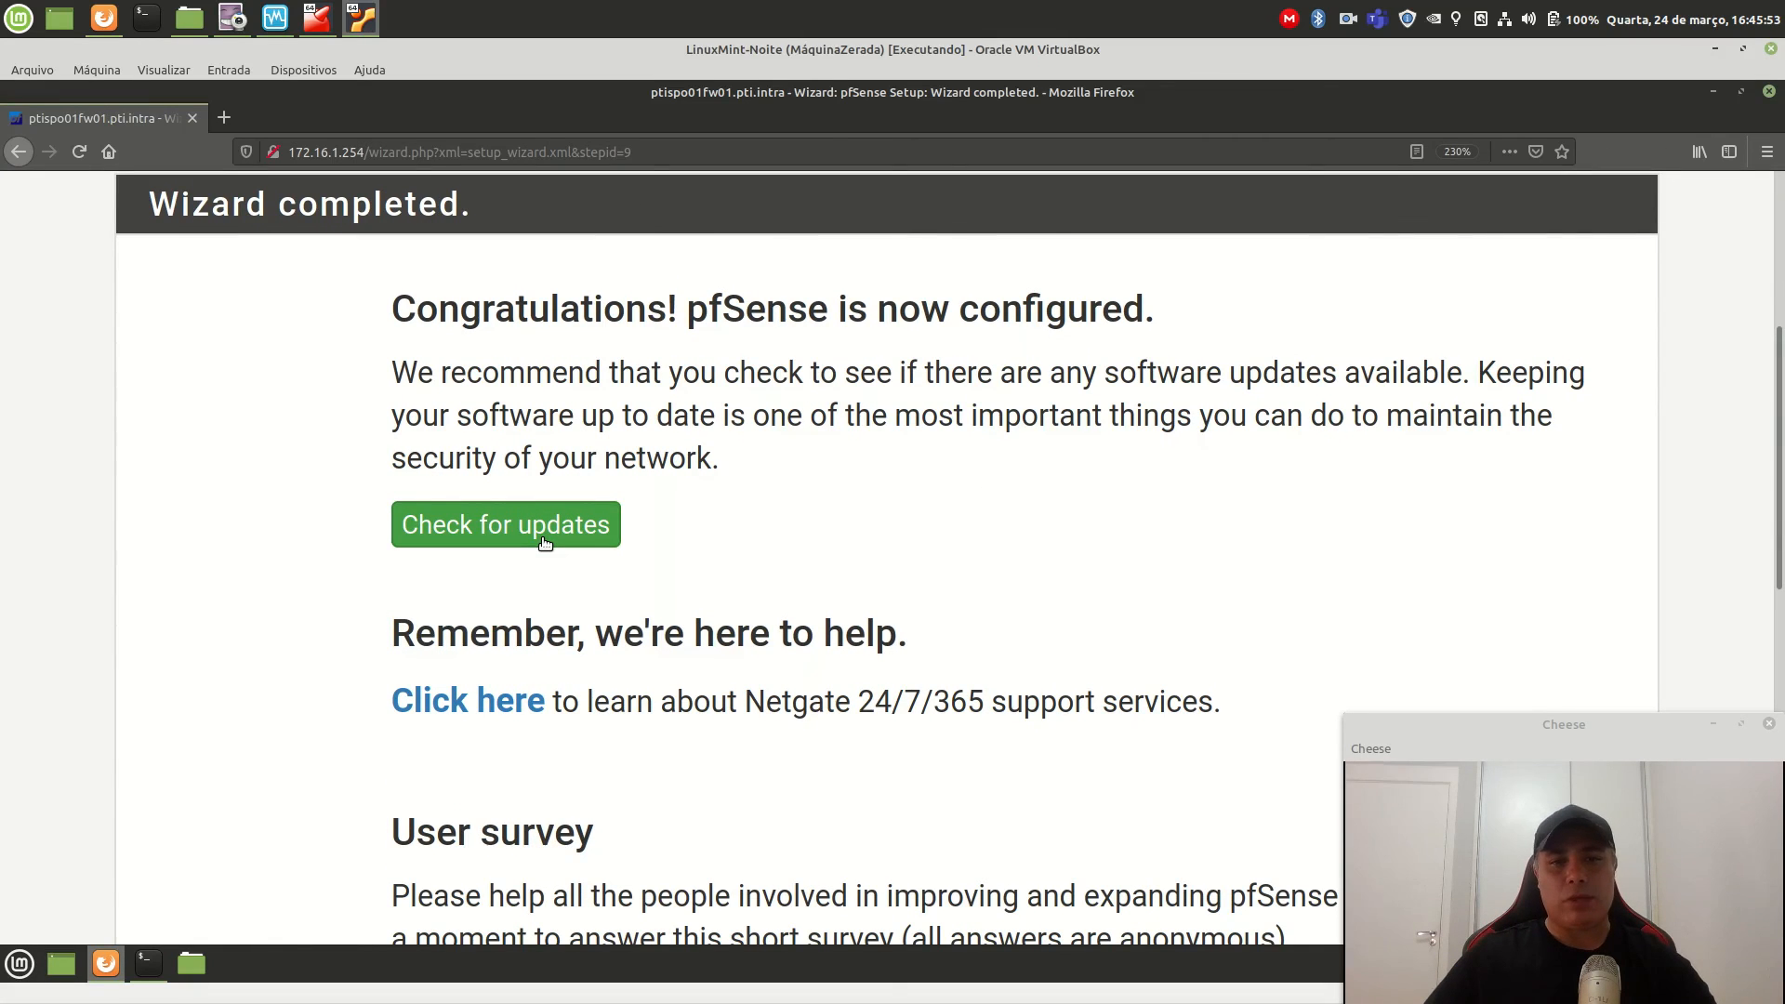
scroll(896, 638, down, 7)
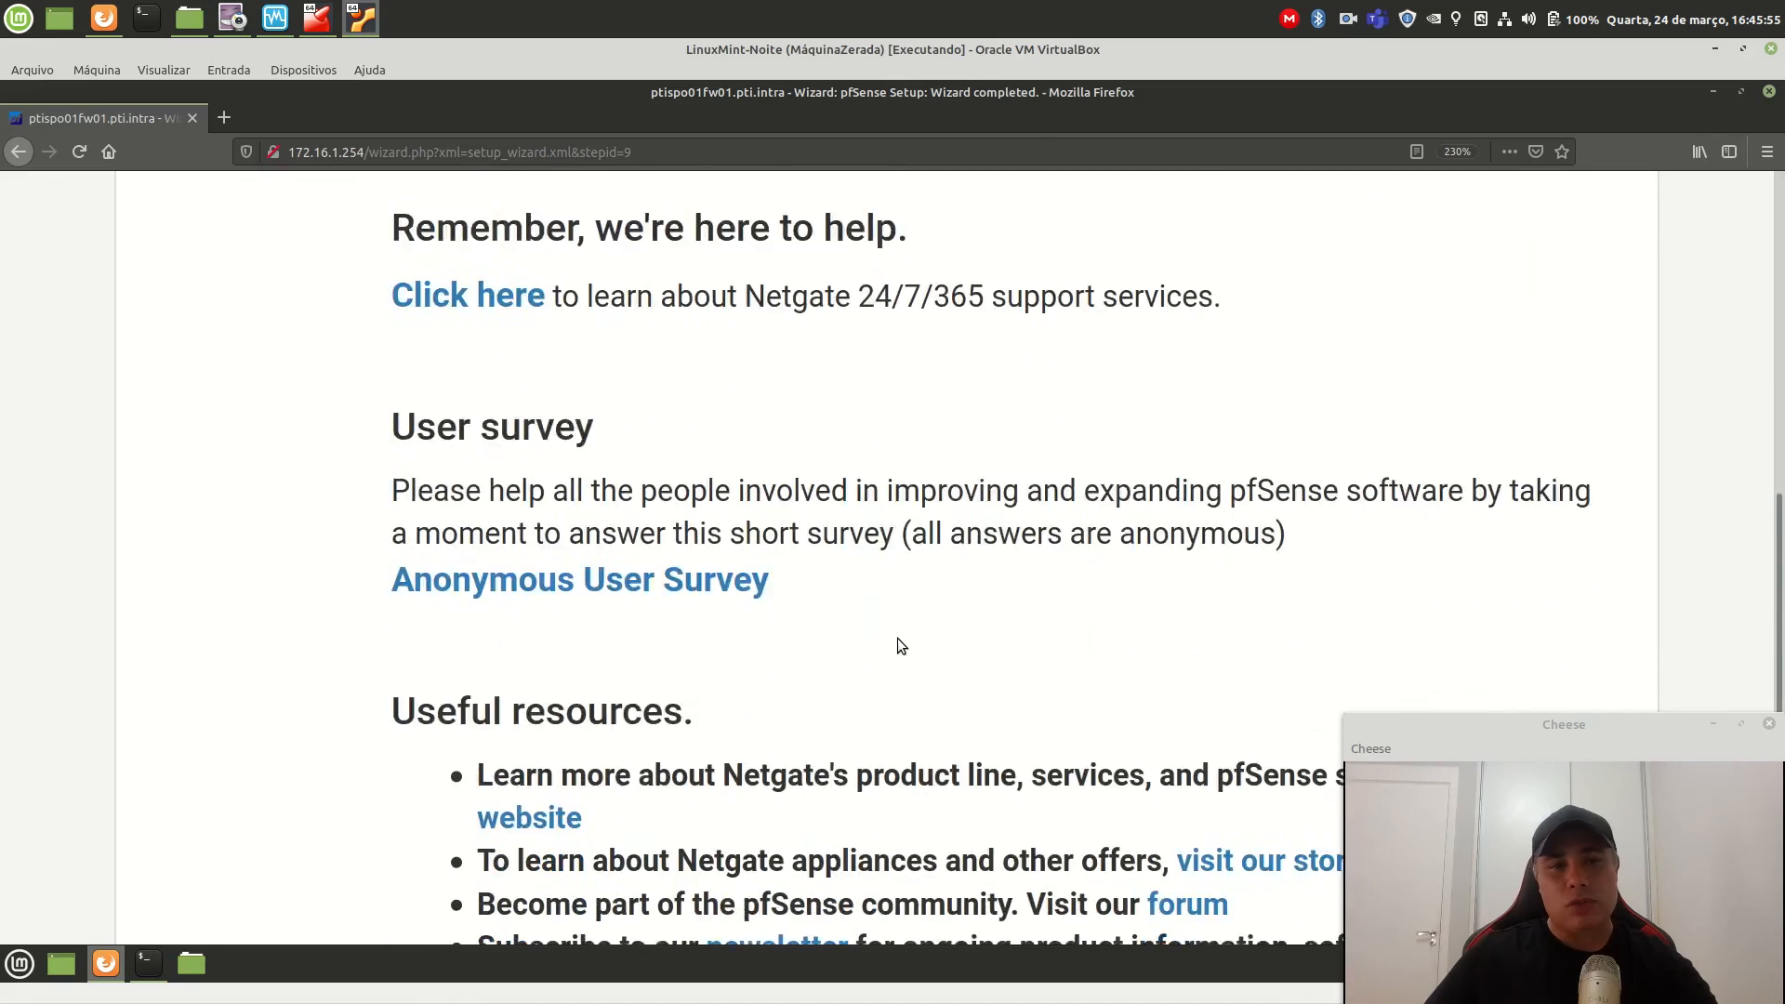
scroll(897, 637, down, 3)
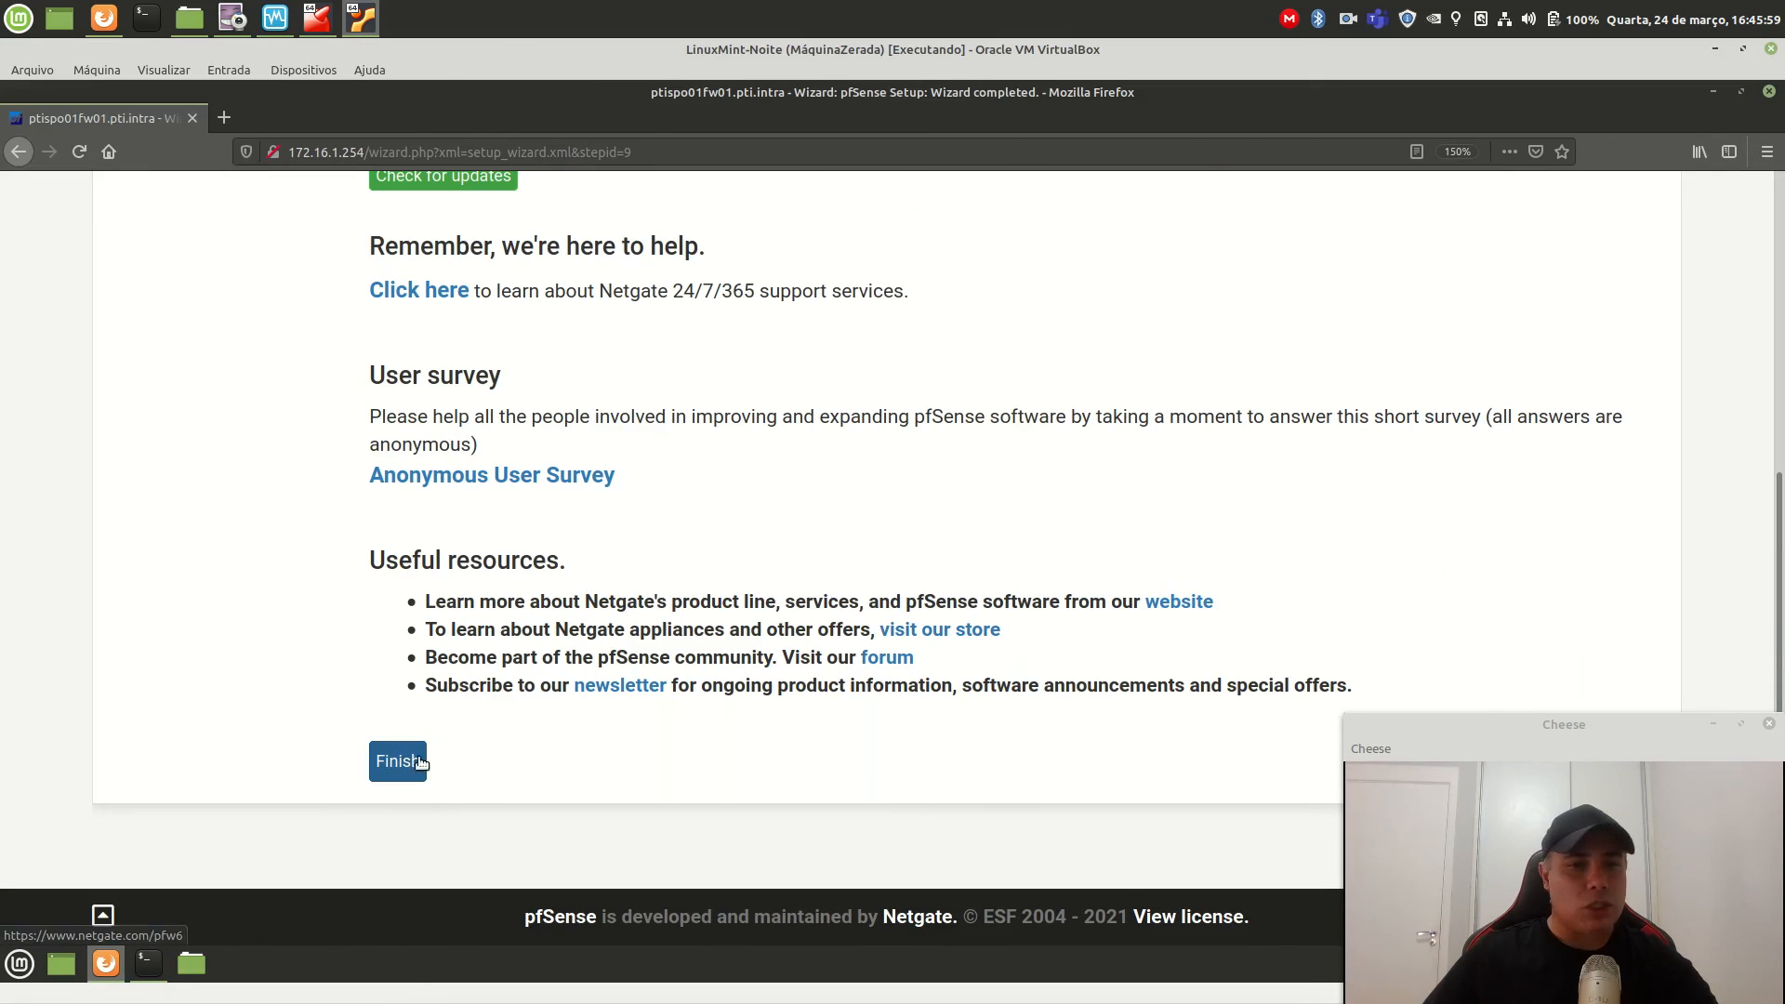
Finish the pfSense setup wizard and accept the copyright and trademark notice.
click(404, 763)
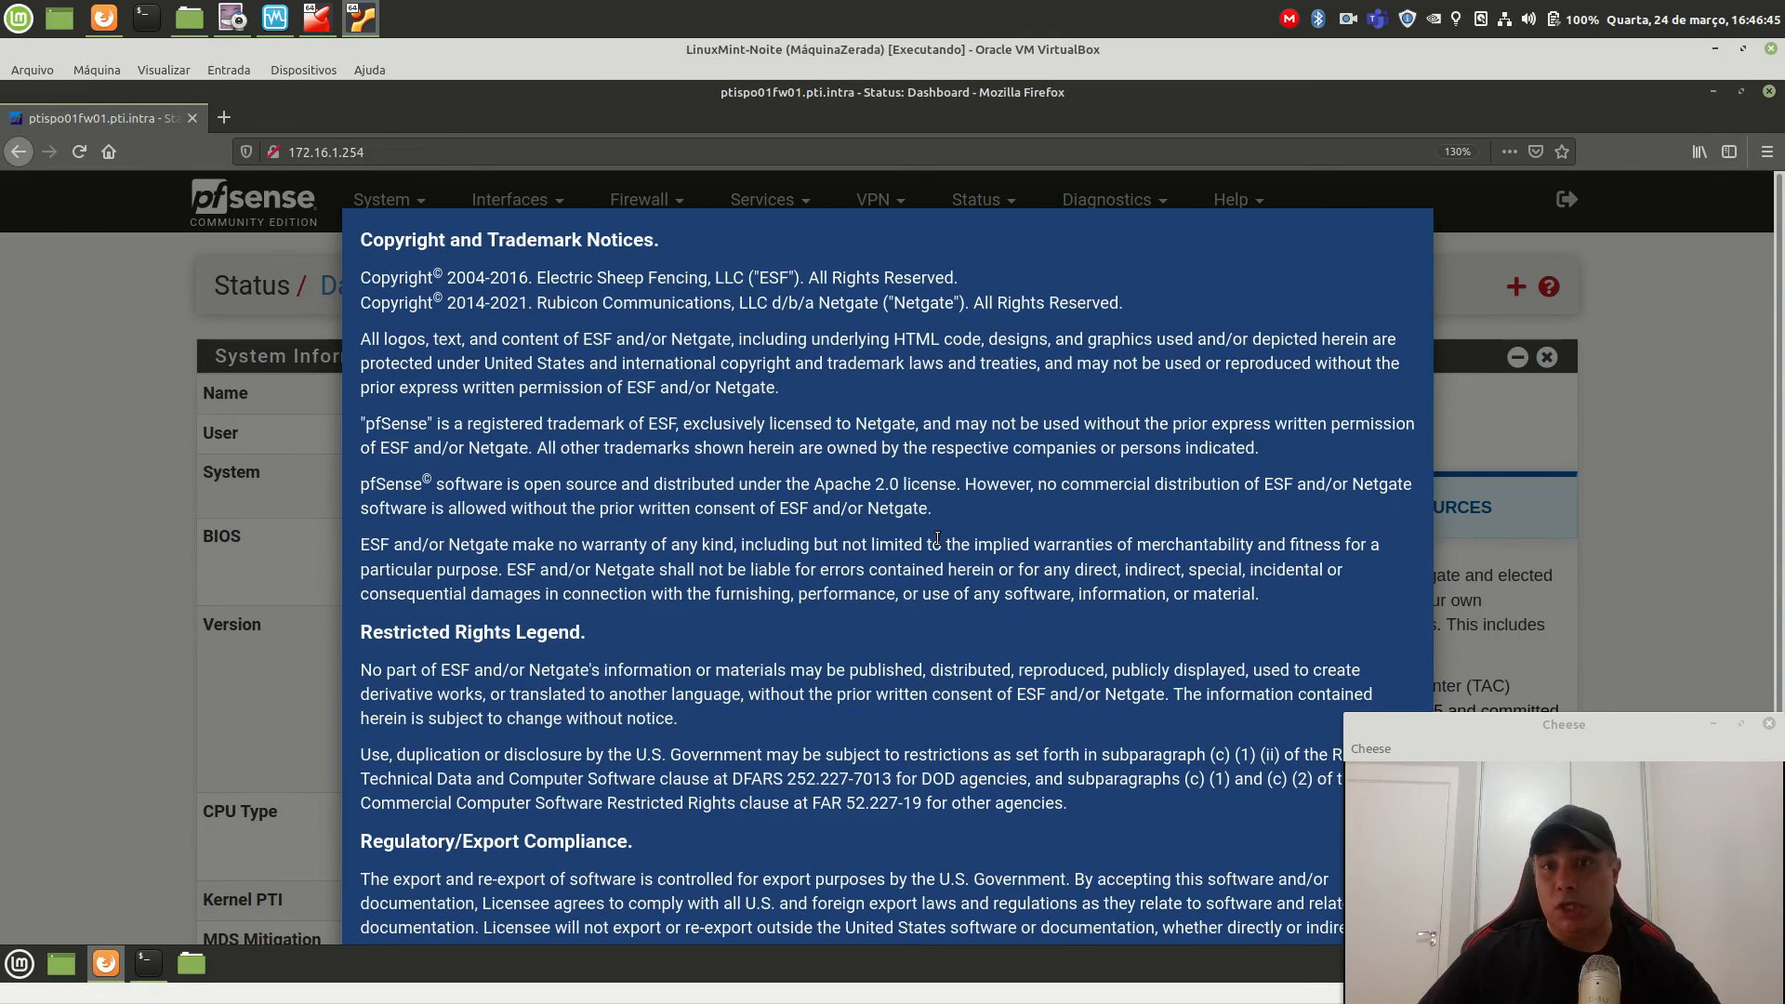
scroll(939, 539, down, 1)
scroll(938, 539, down, 4)
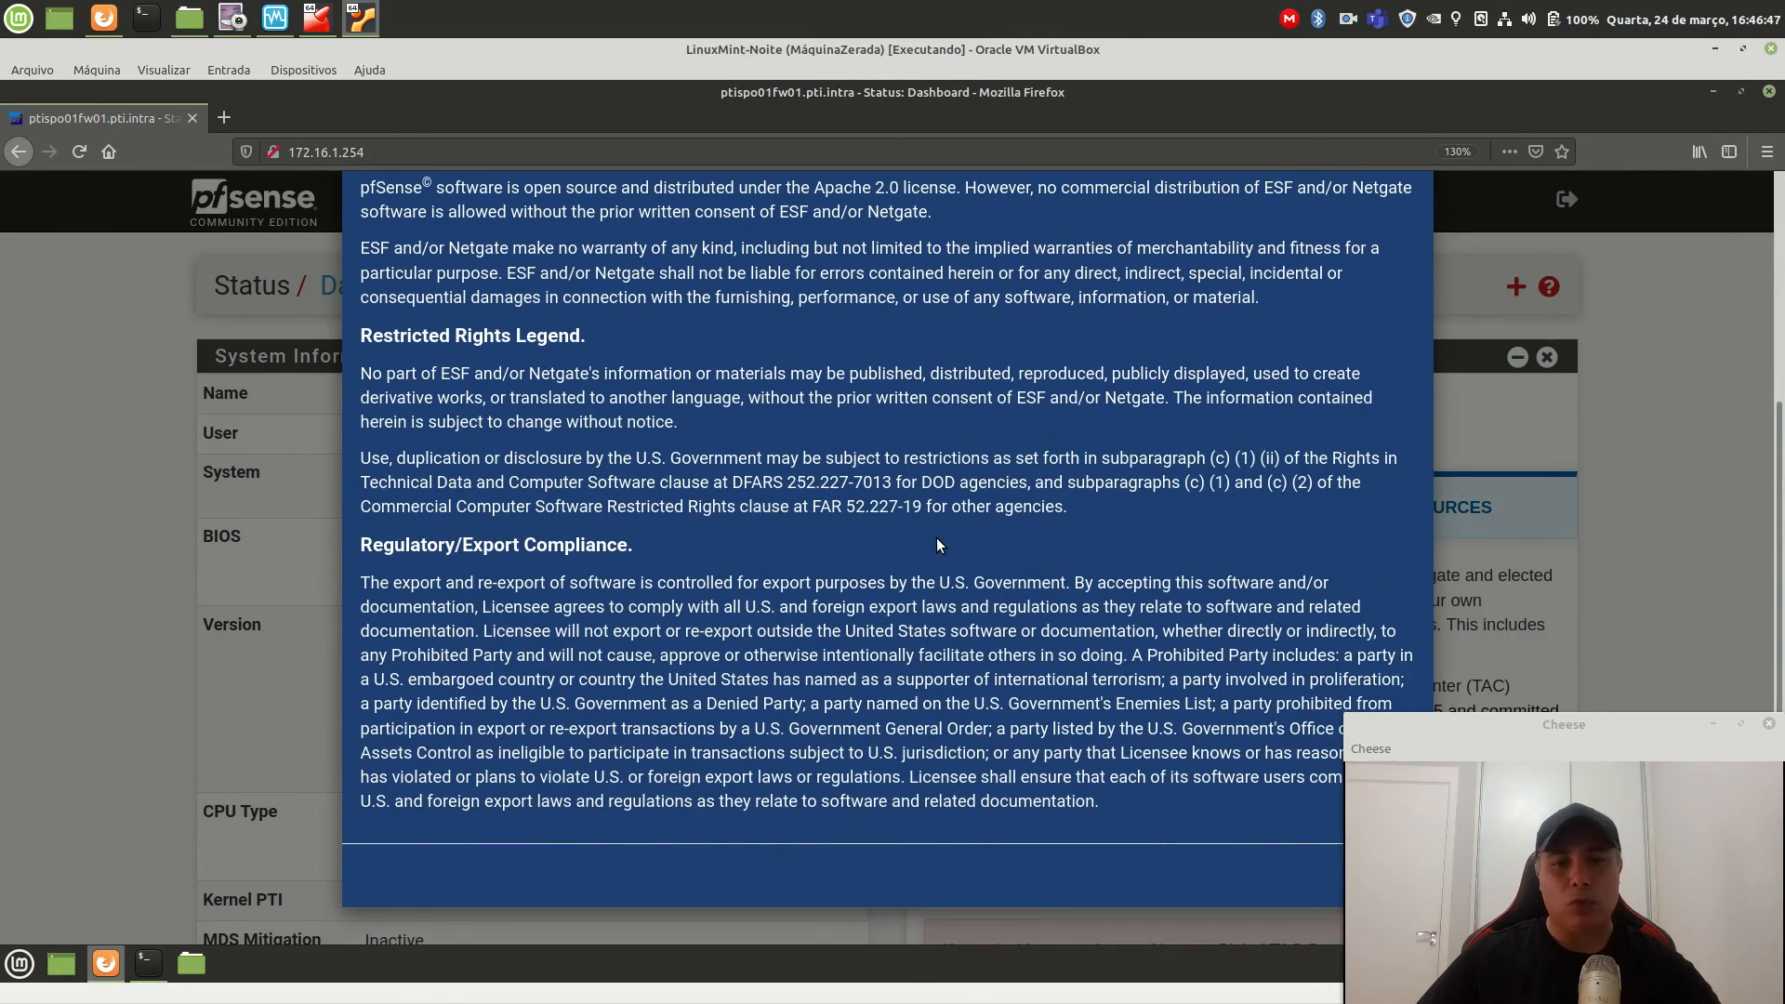
key(ctrl+minus)
key(ctrl+minus)
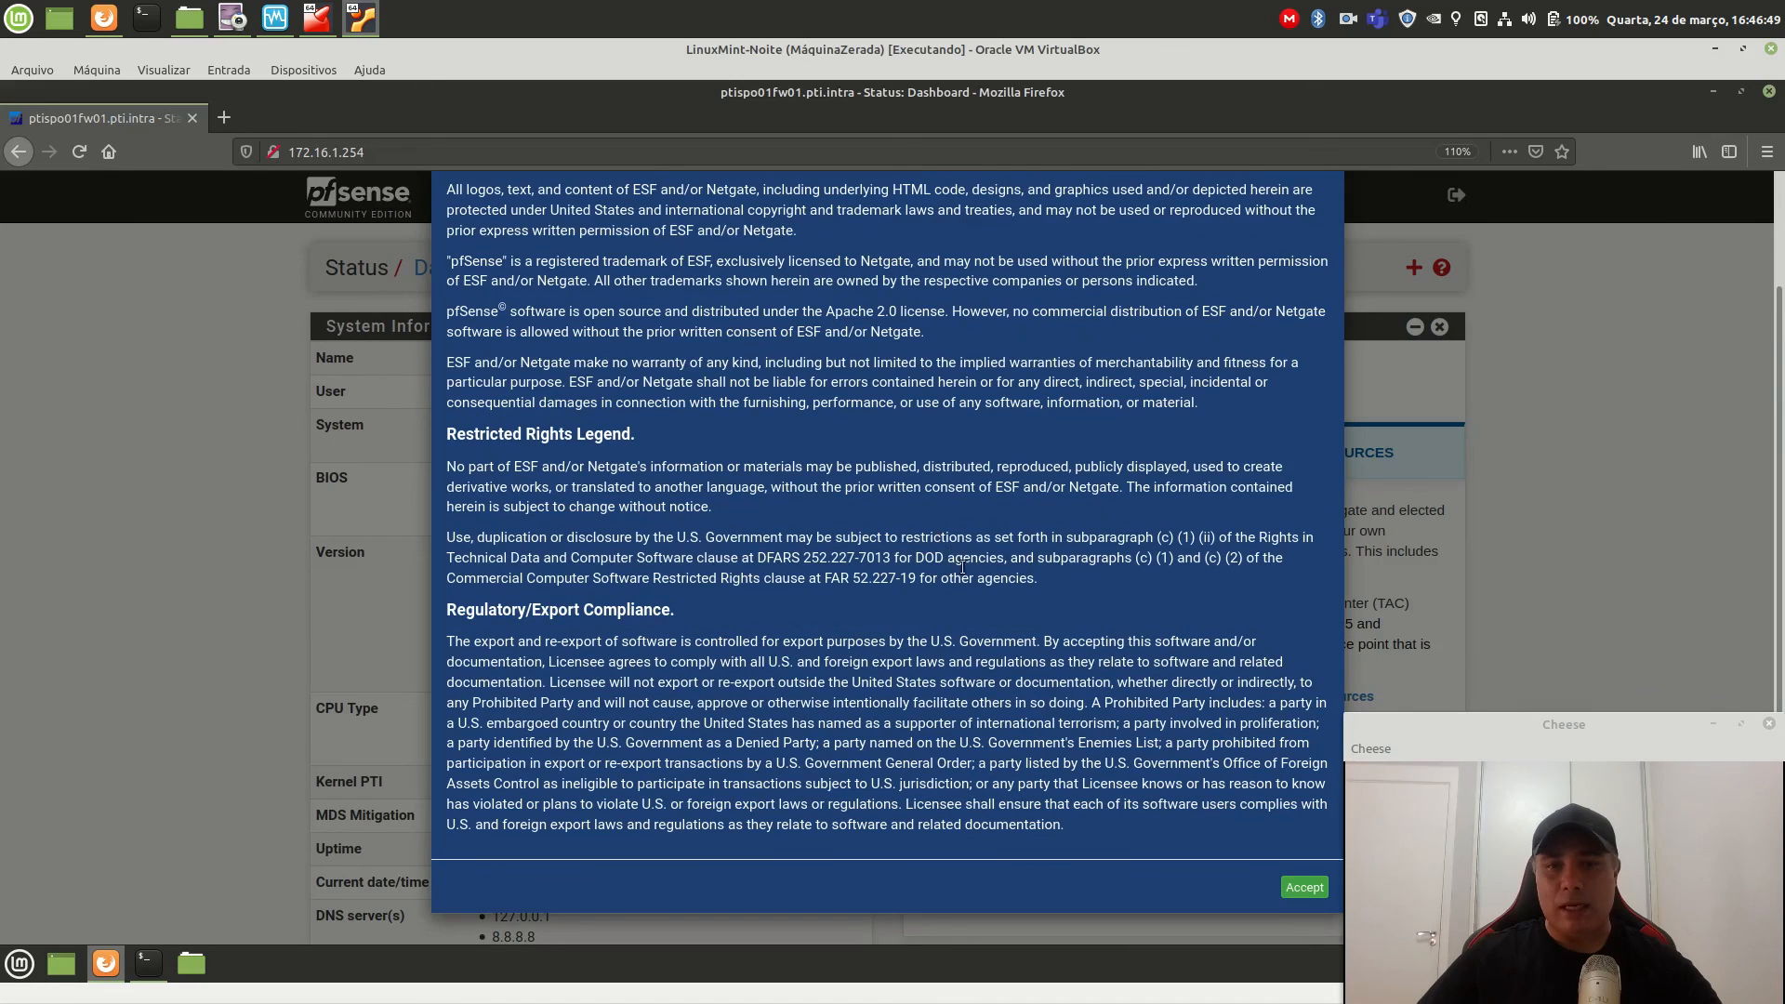
click(1305, 888)
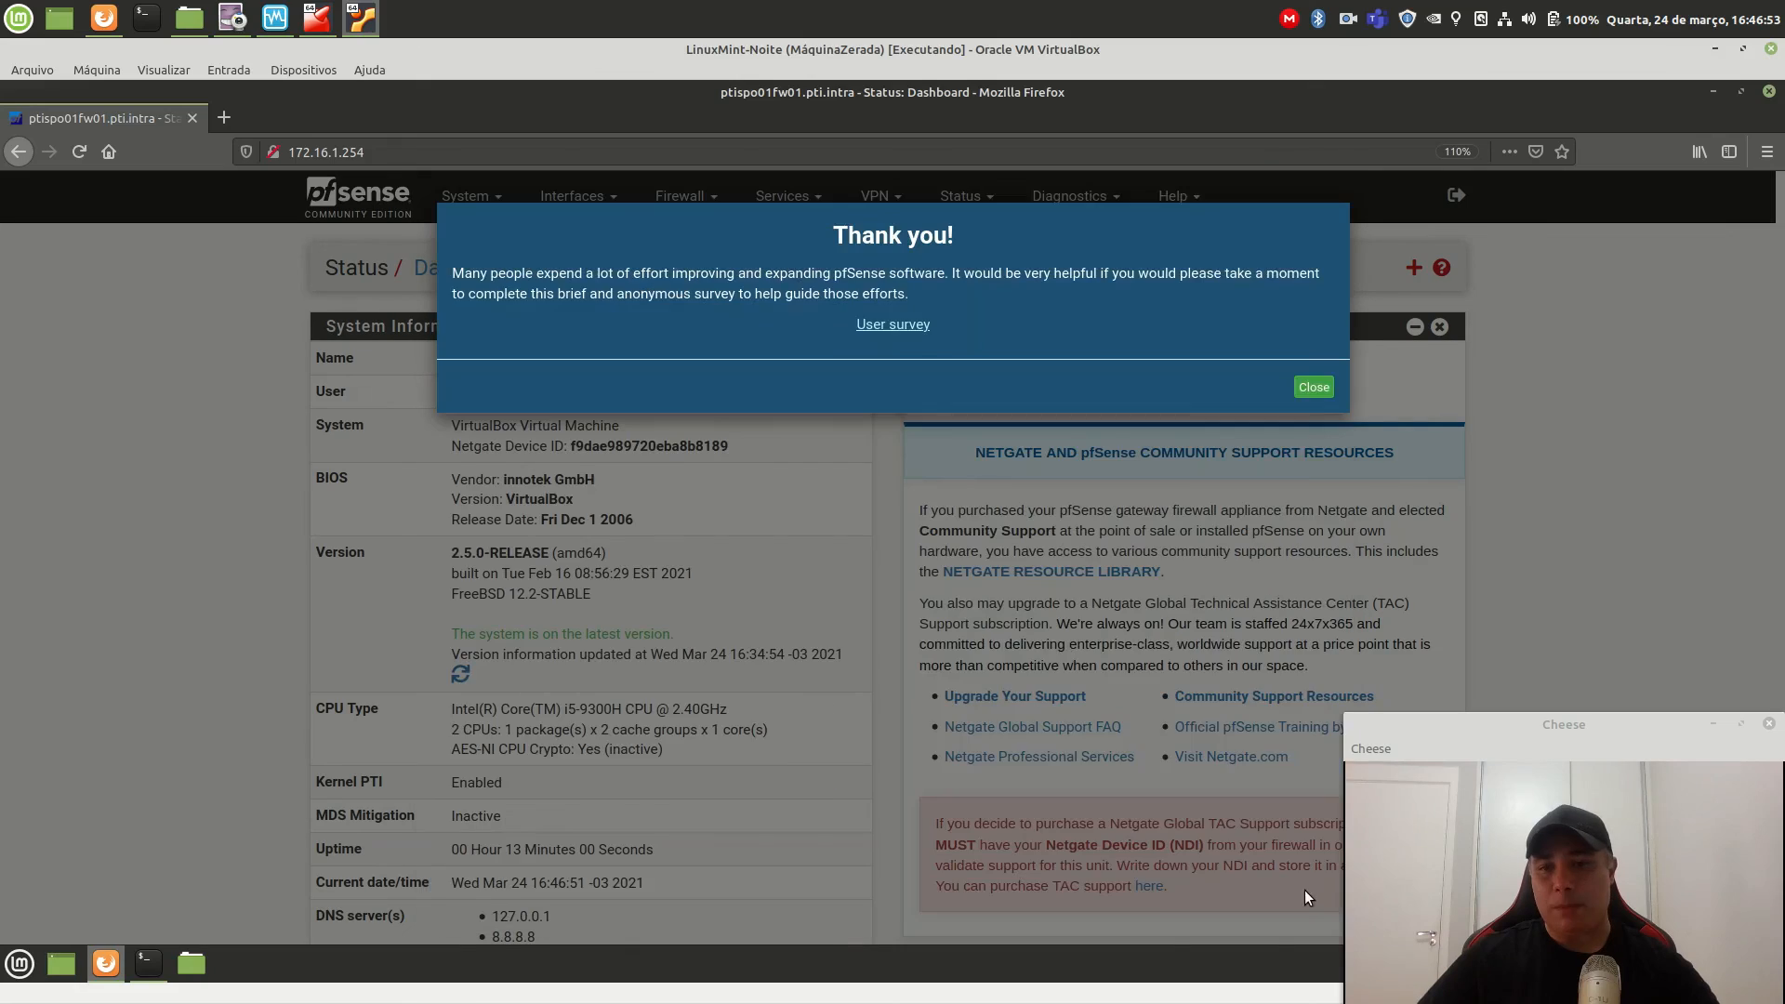
Dismiss the survey thank-you, enlarge the dashboard, and highlight the 2.5.0-RELEASE version.
click(1314, 394)
key(ctrl+plus)
key(ctrl+plus)
key(ctrl+plus)
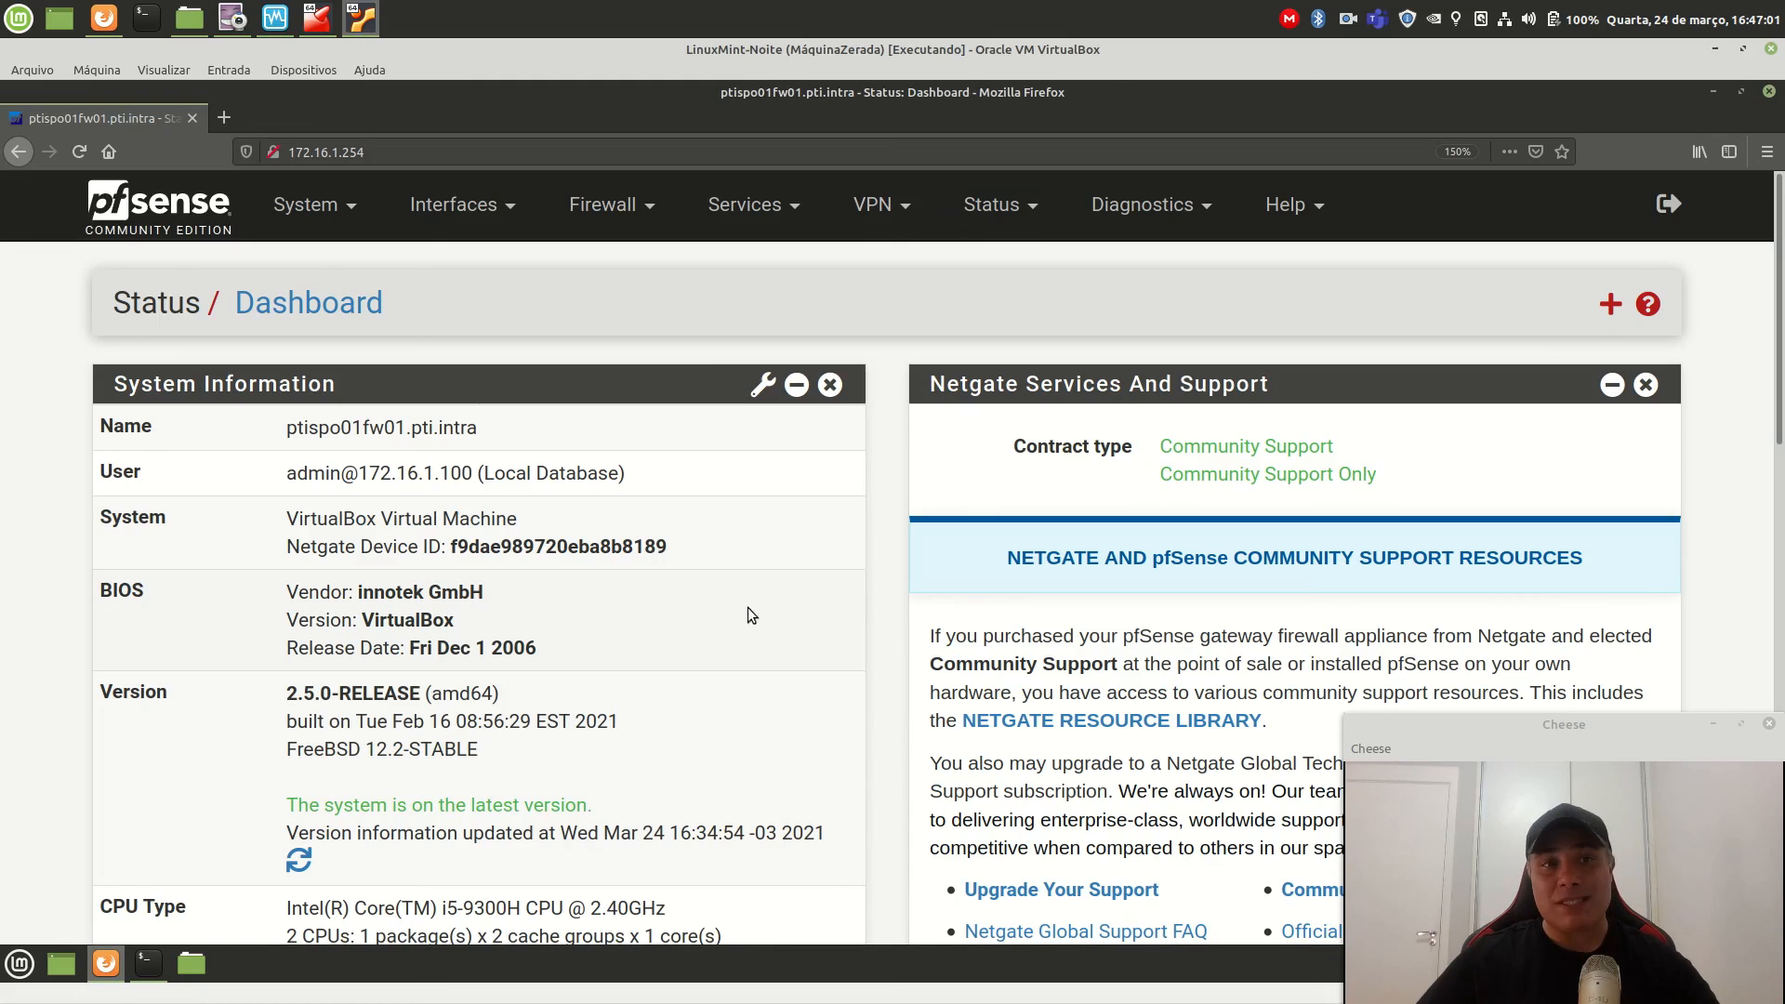
drag(288, 694, 539, 690)
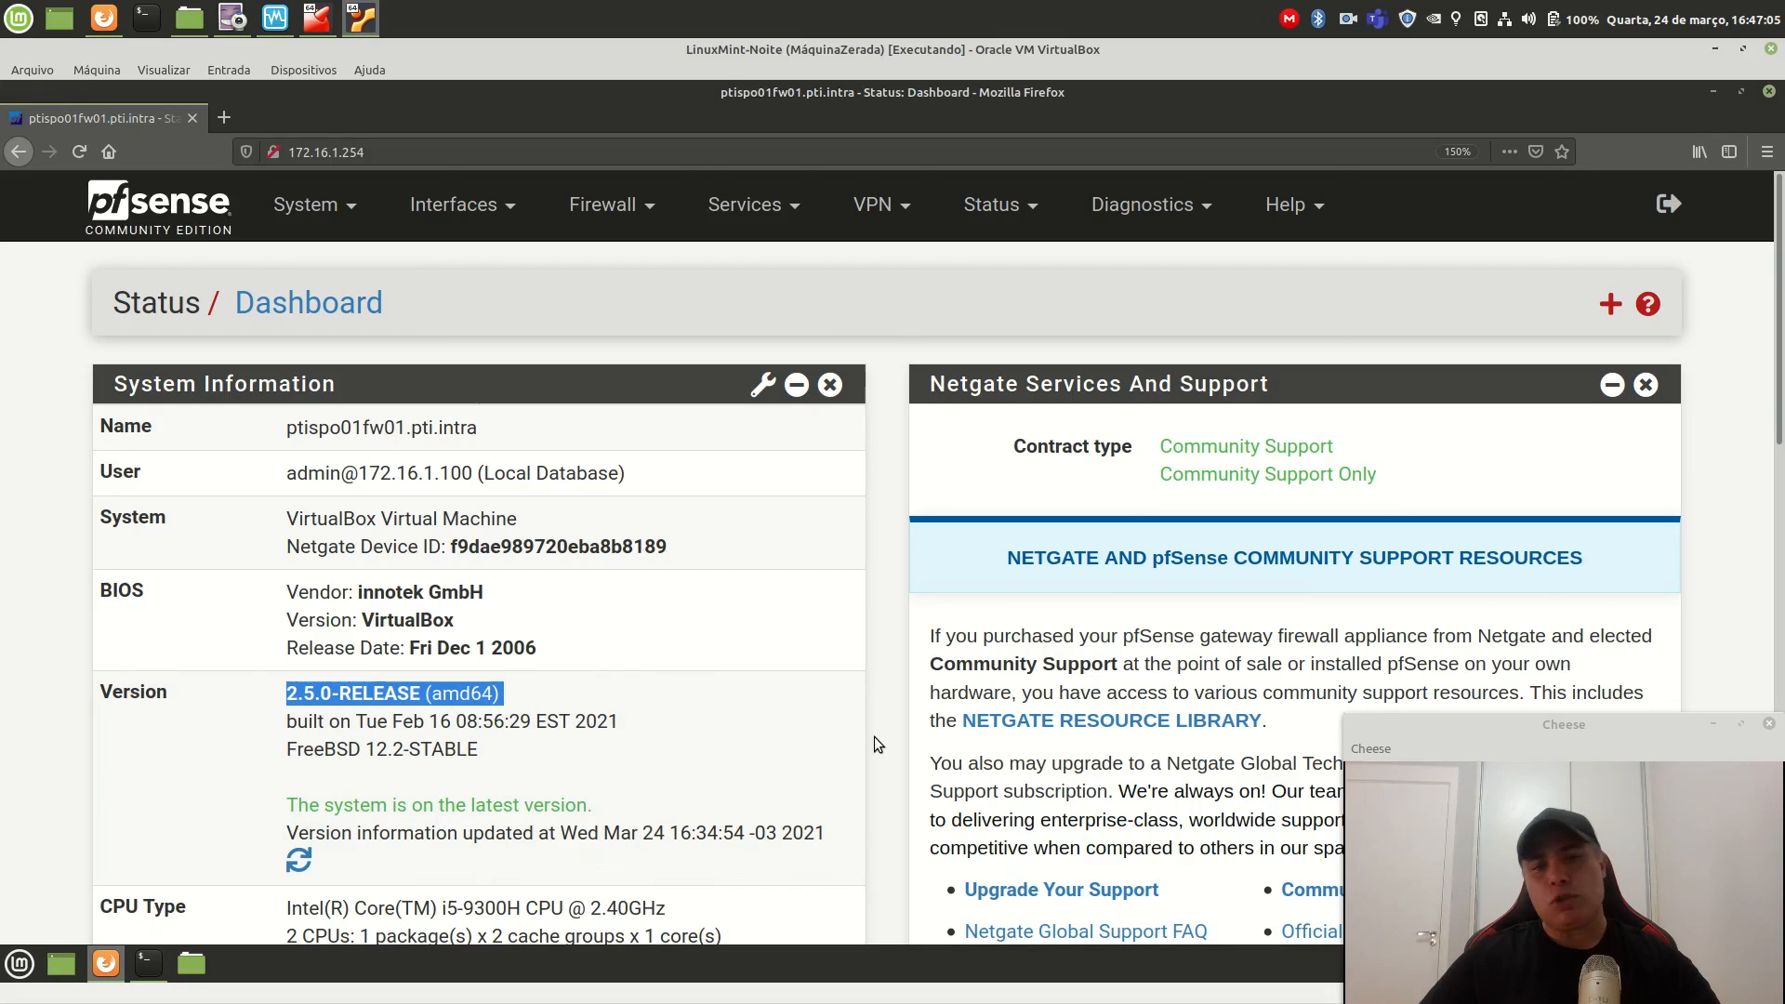